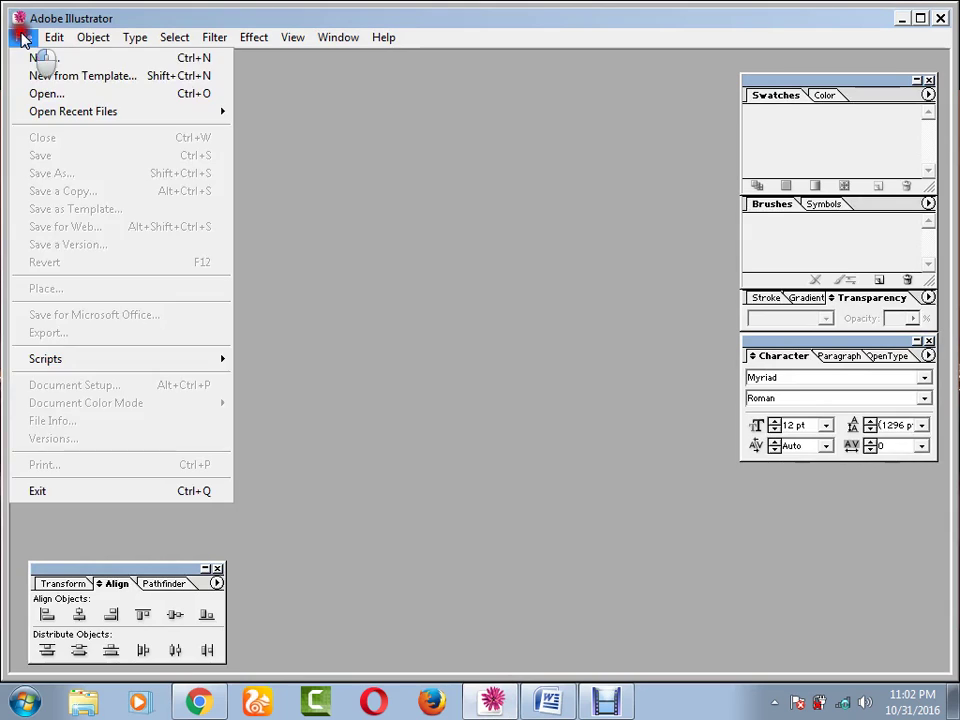
- Create a new A4 document in portrait orientation with inches as units and CMYK color mode
click(22, 58)
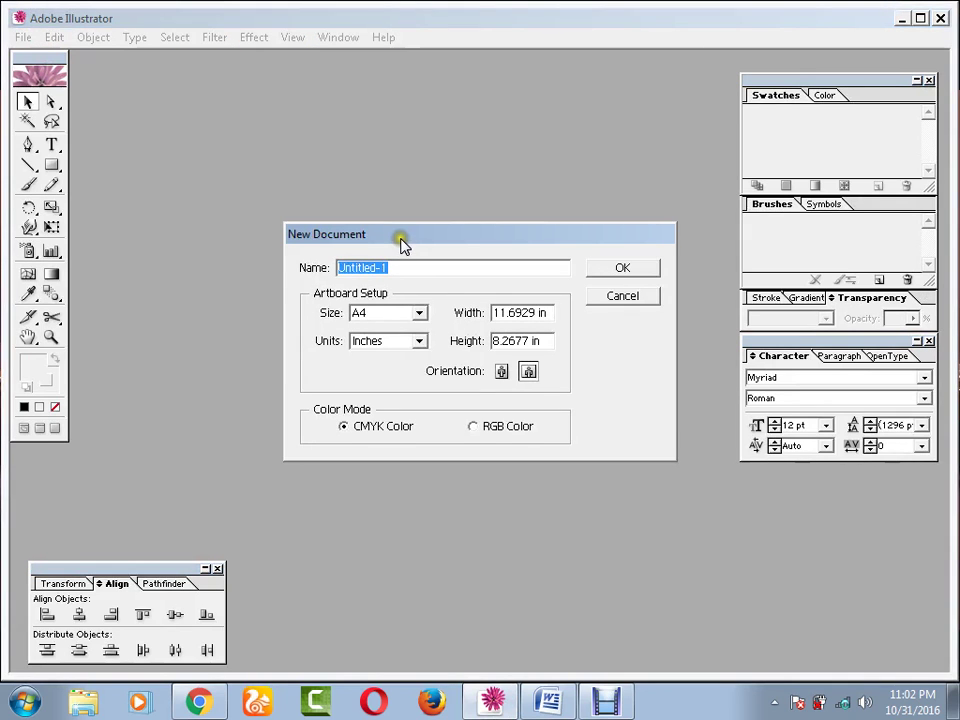
drag(400, 243, 358, 139)
click(338, 209)
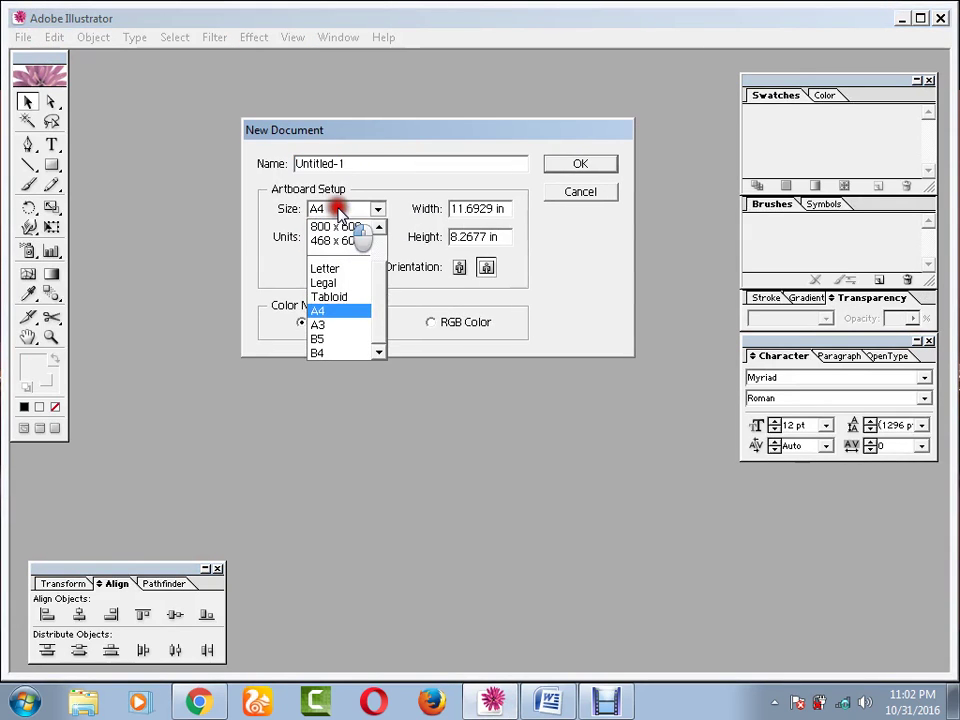
click(337, 210)
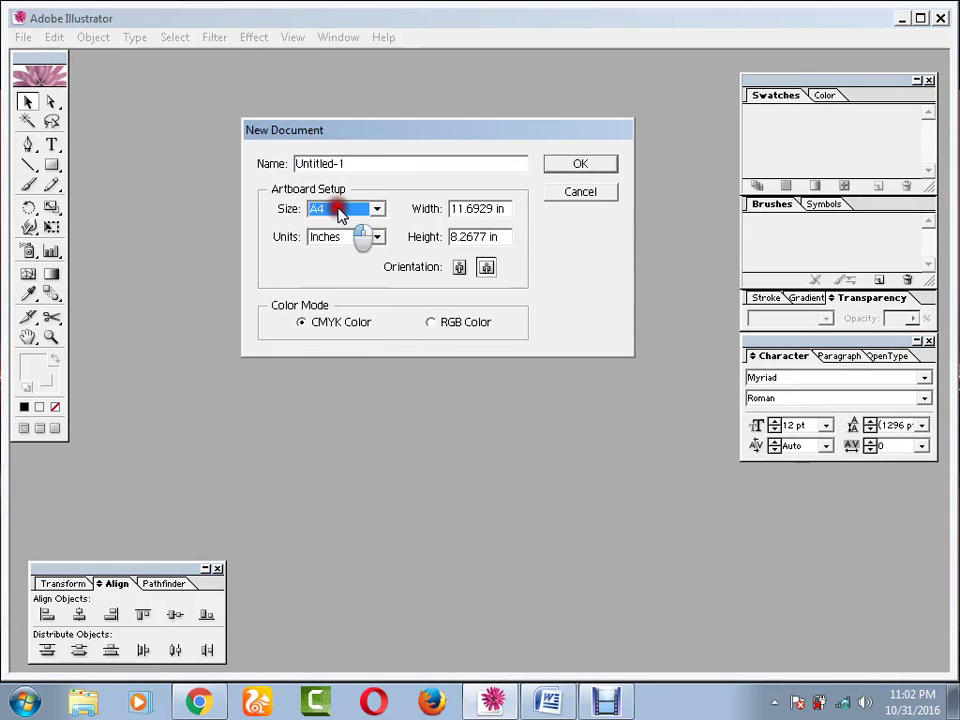
click(460, 268)
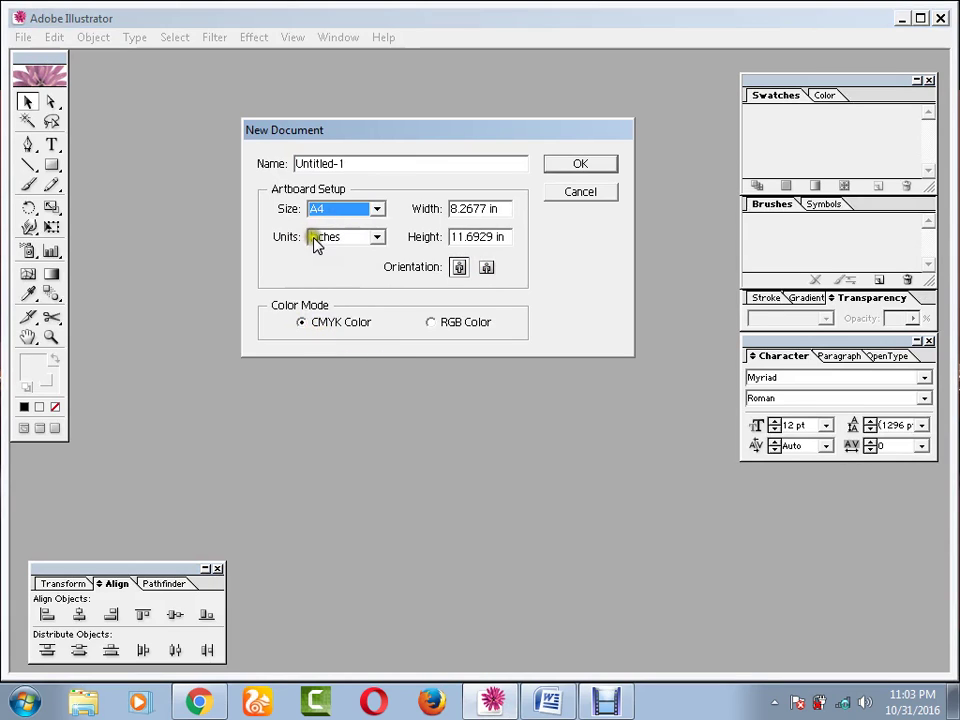
click(580, 161)
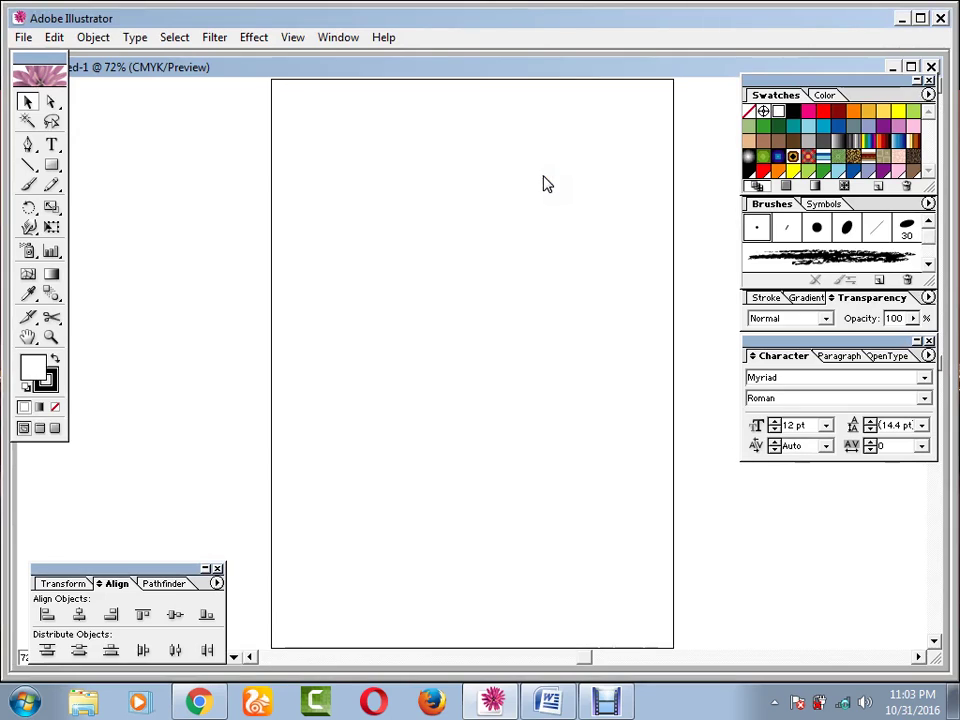
drag(345, 199, 251, 279)
drag(321, 227, 510, 600)
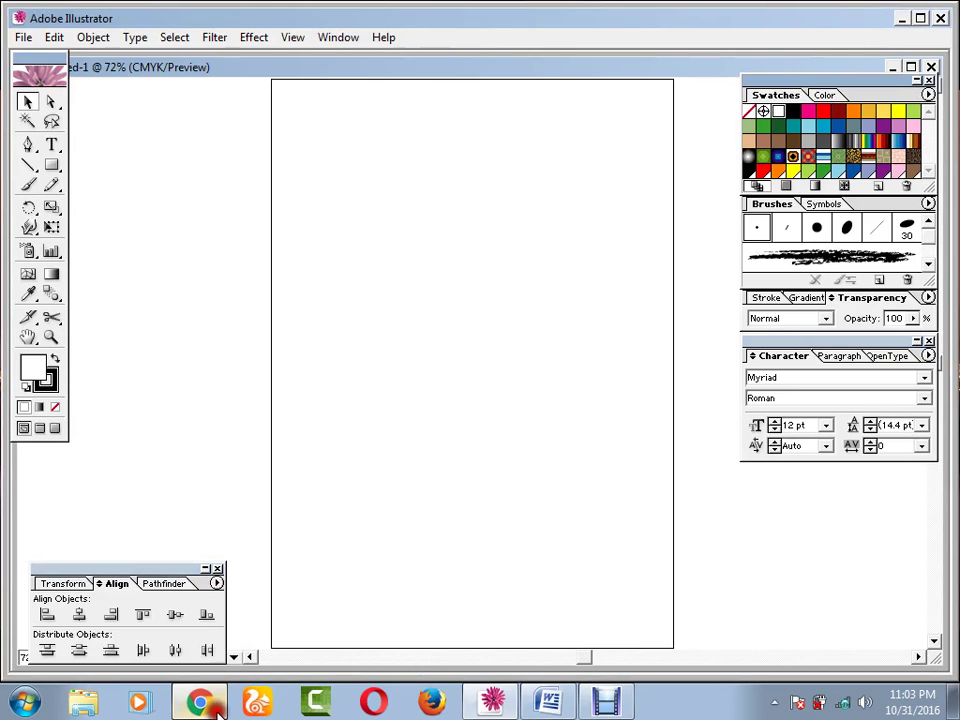
key(alt+Tab)
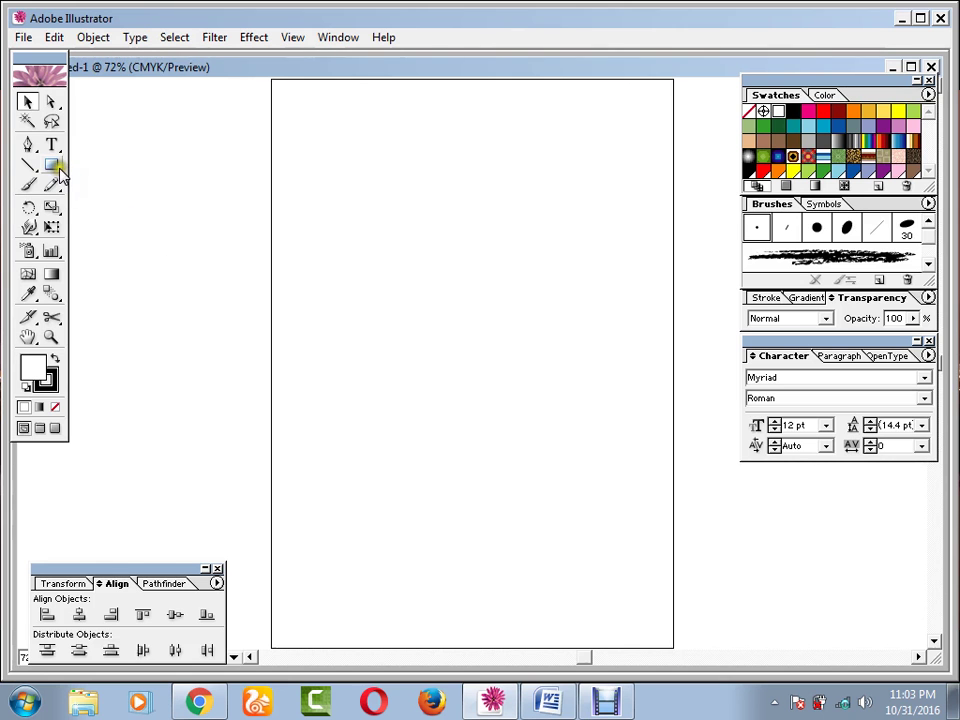
- Create a rectangle 6 in wide and 8 in high on the page
click(51, 165)
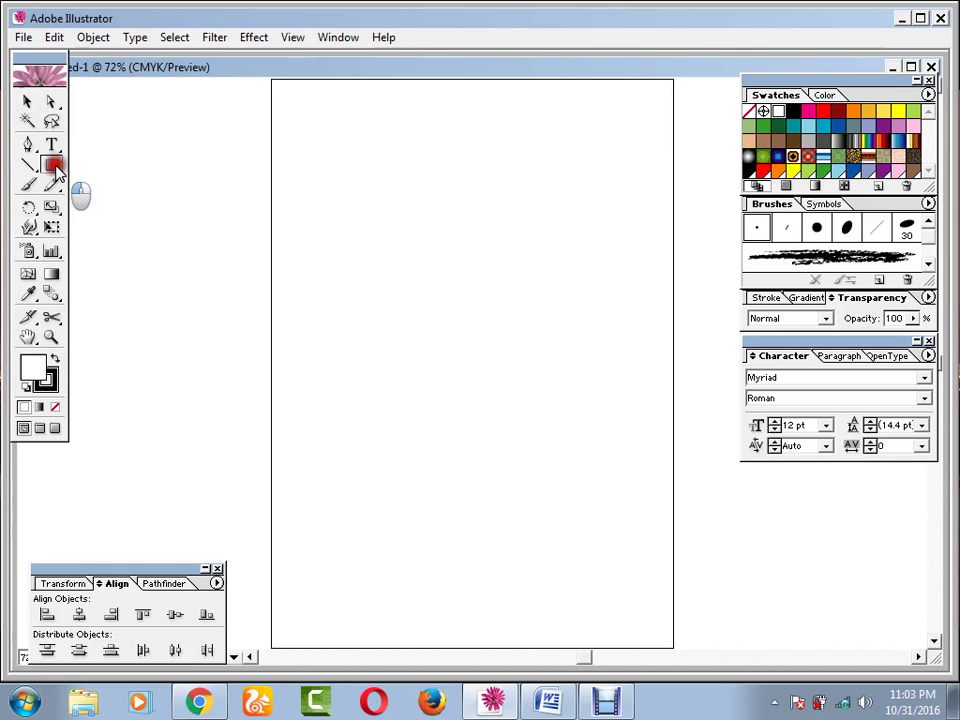
click(353, 227)
drag(407, 279, 357, 198)
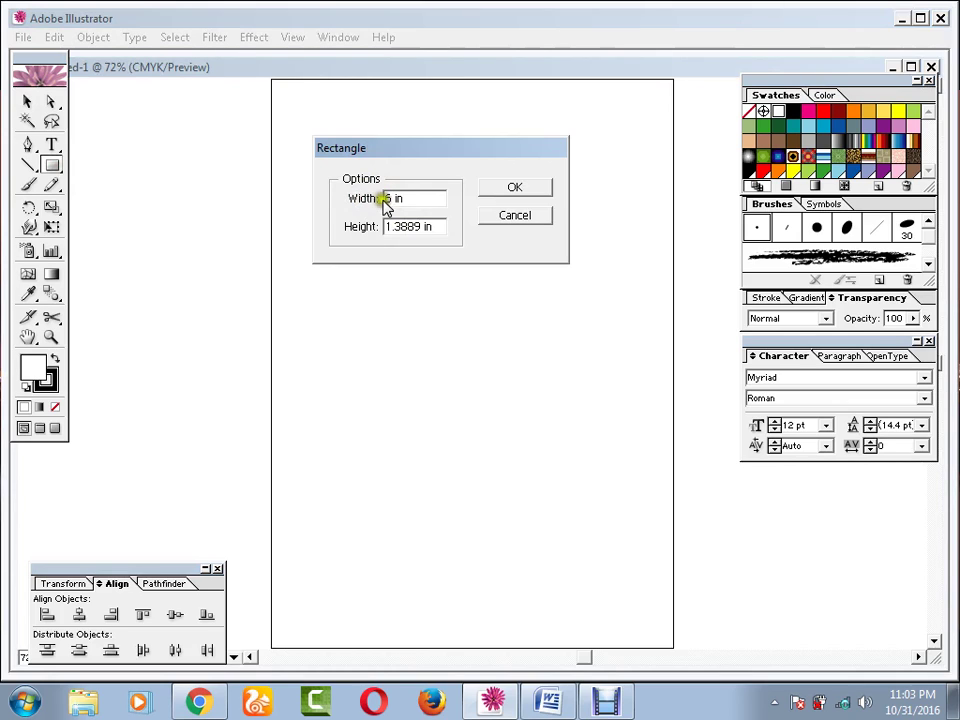
drag(420, 225, 363, 225)
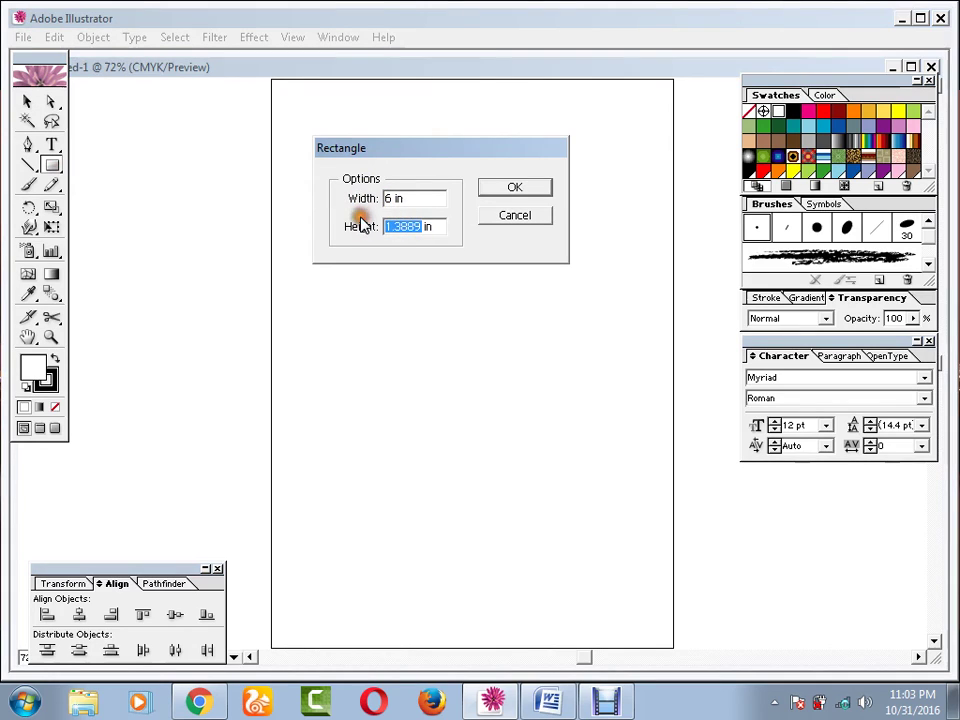
text(8)
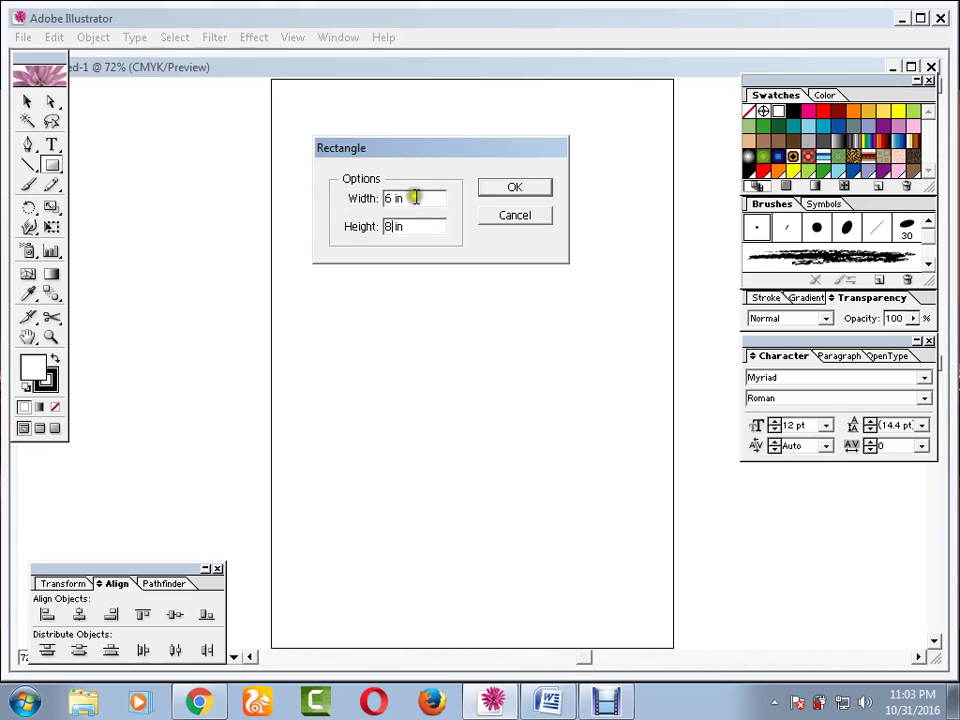
click(525, 189)
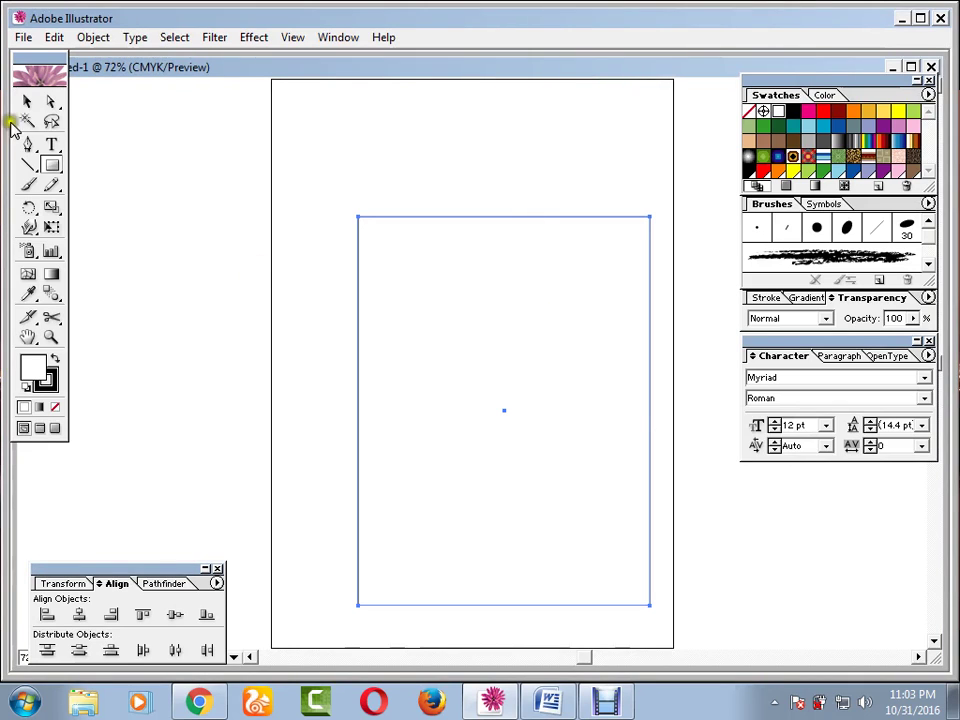
- Move the rectangle so it sits roughly centred across the upper part of the page
click(27, 101)
drag(413, 332, 385, 255)
click(222, 288)
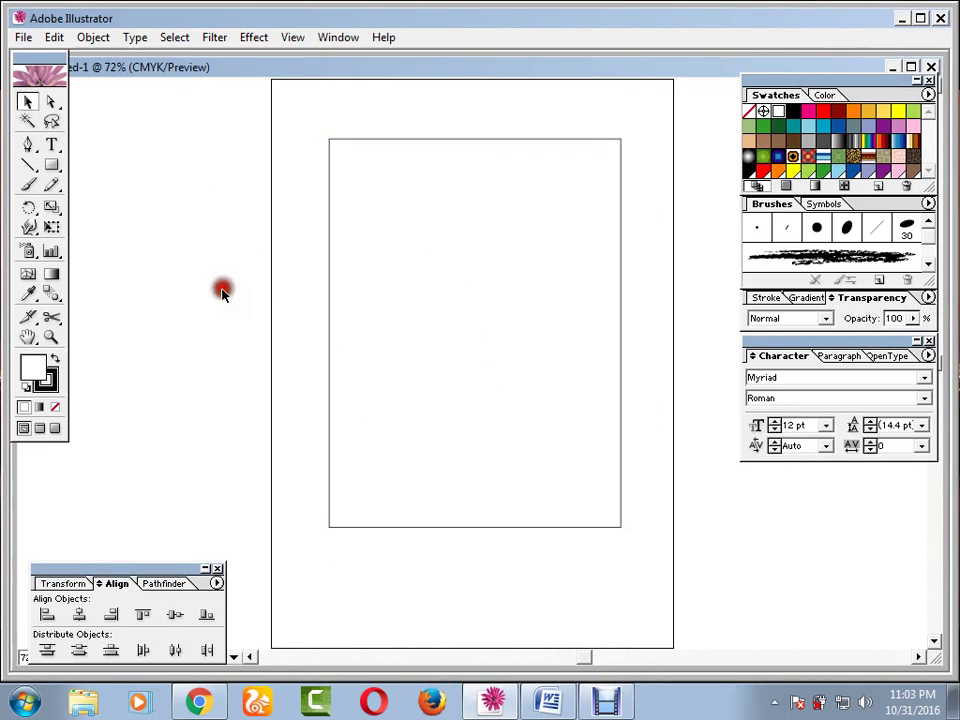
- Remove the rectangle's fill so only its black outline remains
click(503, 250)
click(30, 368)
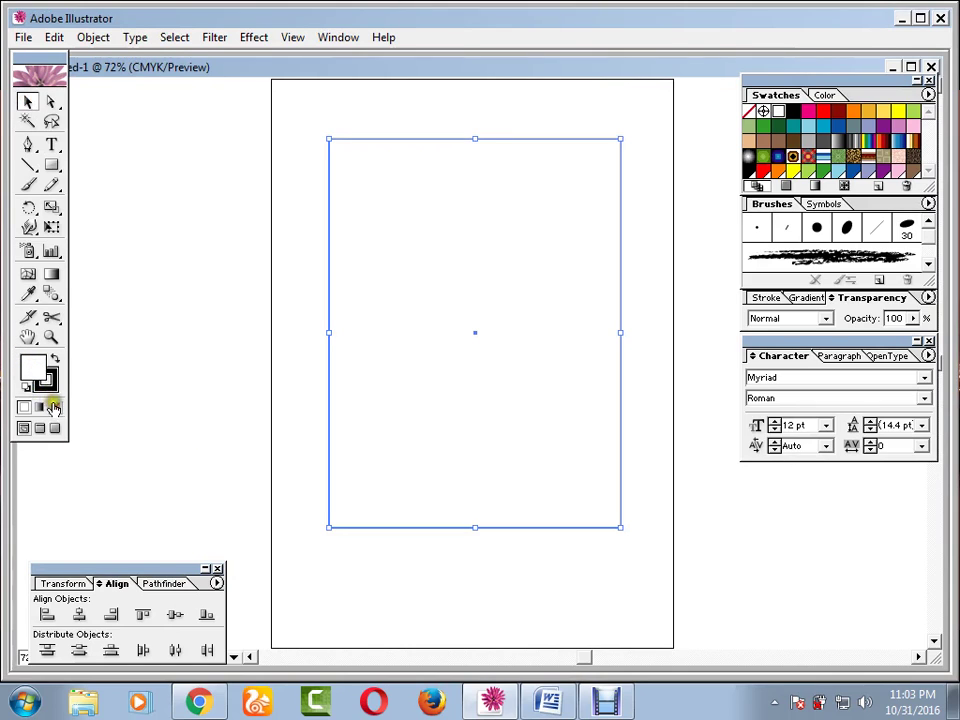
click(55, 407)
click(203, 347)
drag(293, 122, 548, 483)
click(645, 575)
click(155, 158)
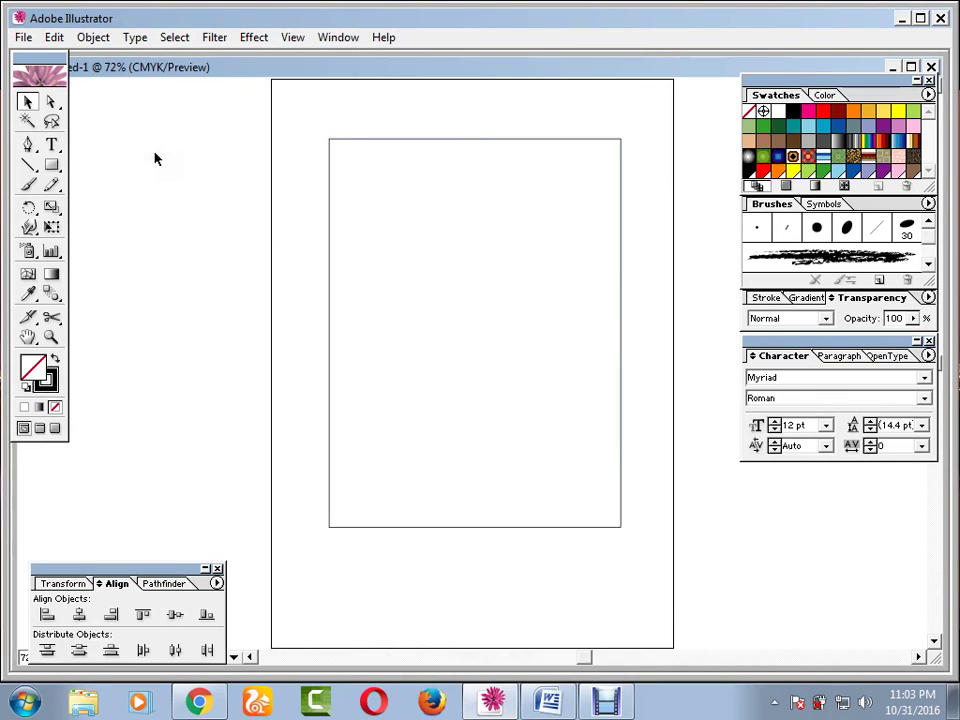
drag(356, 148, 572, 493)
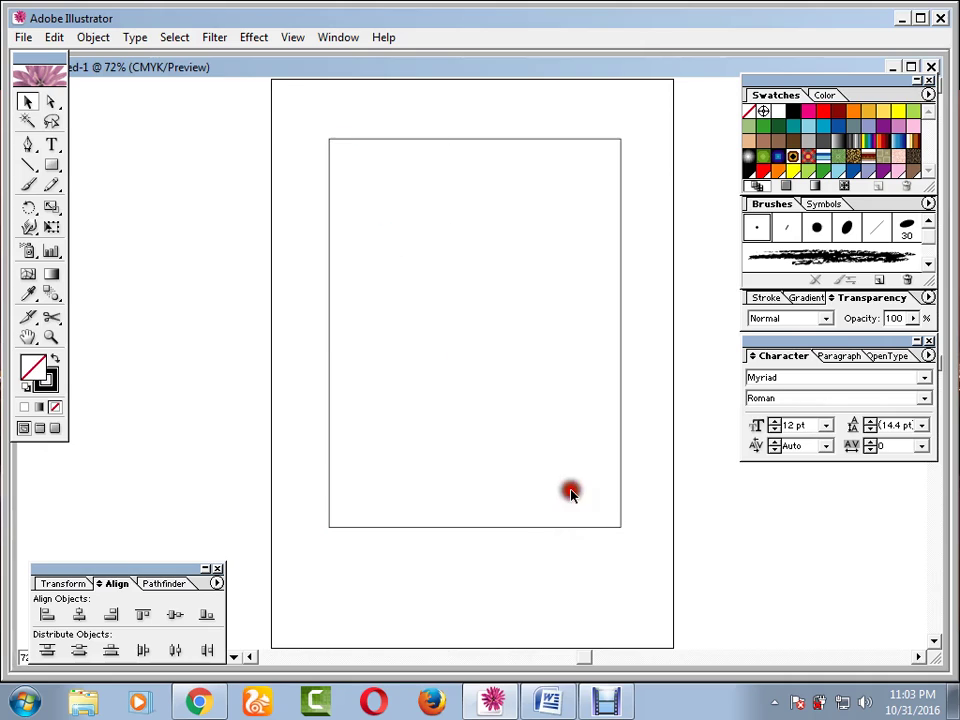
click(461, 376)
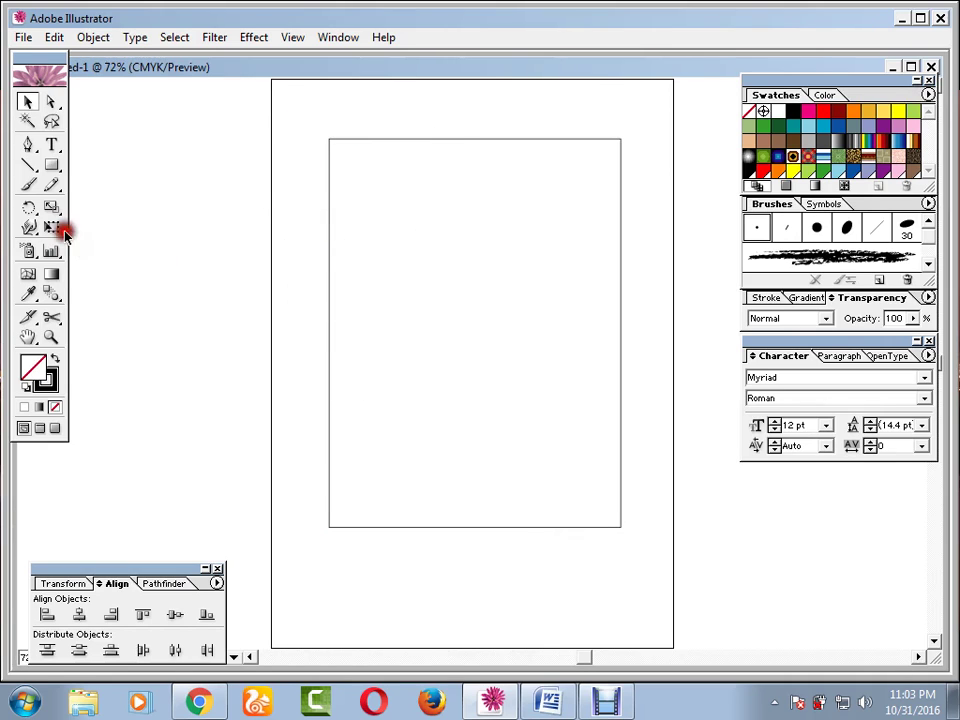
drag(386, 178, 111, 349)
drag(365, 258, 272, 281)
drag(345, 197, 463, 324)
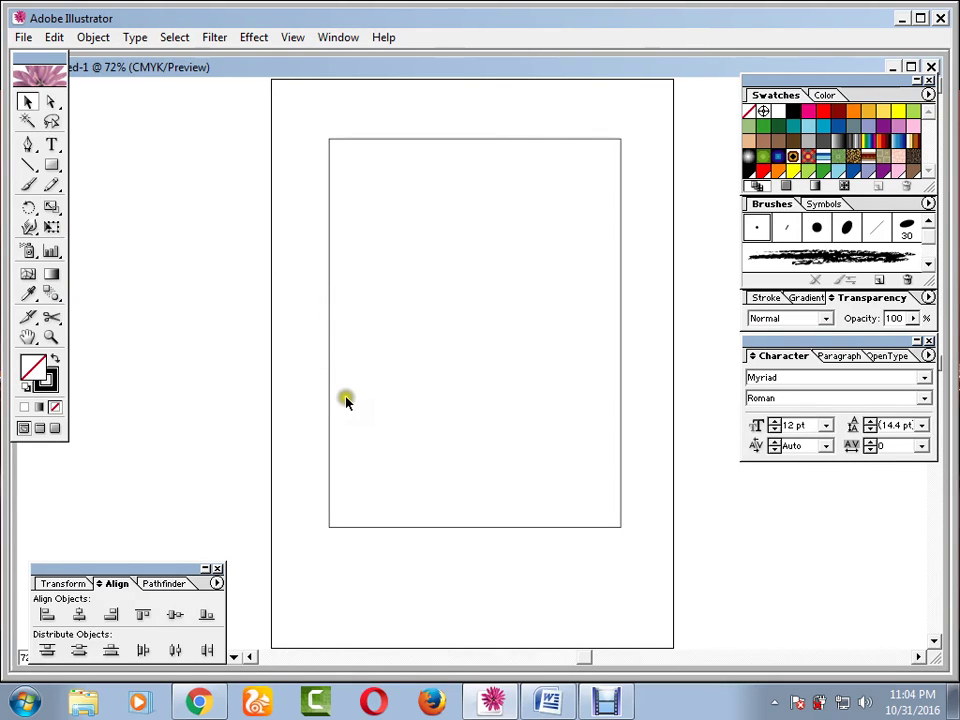
- Add a two-line text beside the rectangle reading "S.S COMPUTER" and "All kinds of Computer Accessories Sales"
click(52, 144)
click(195, 134)
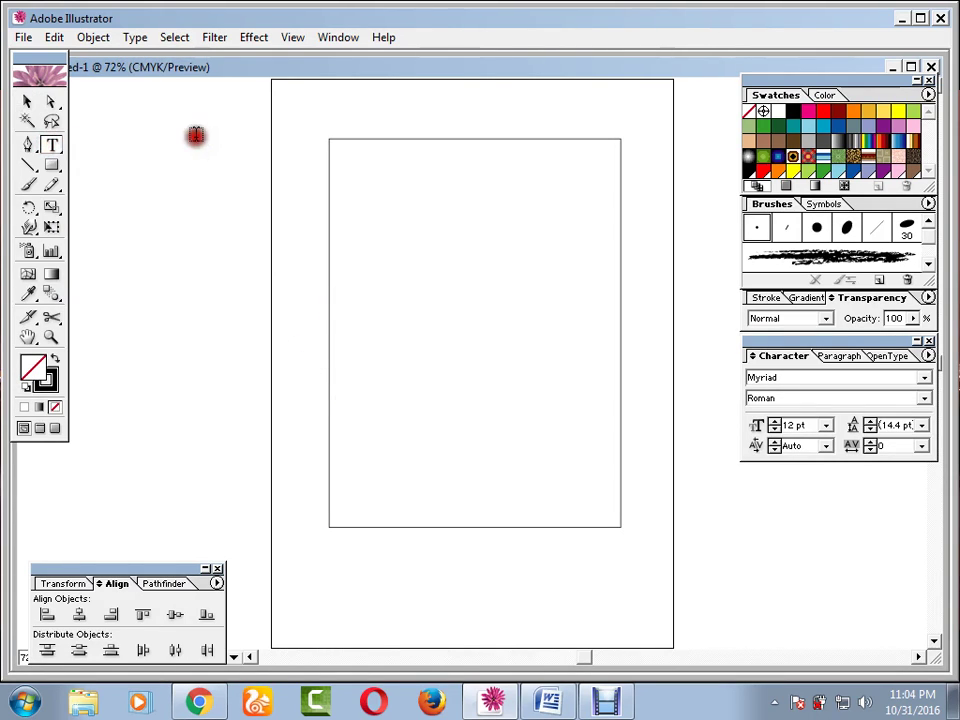
text(S.S COMPUTER All kinds of Computer Accessories Sales)
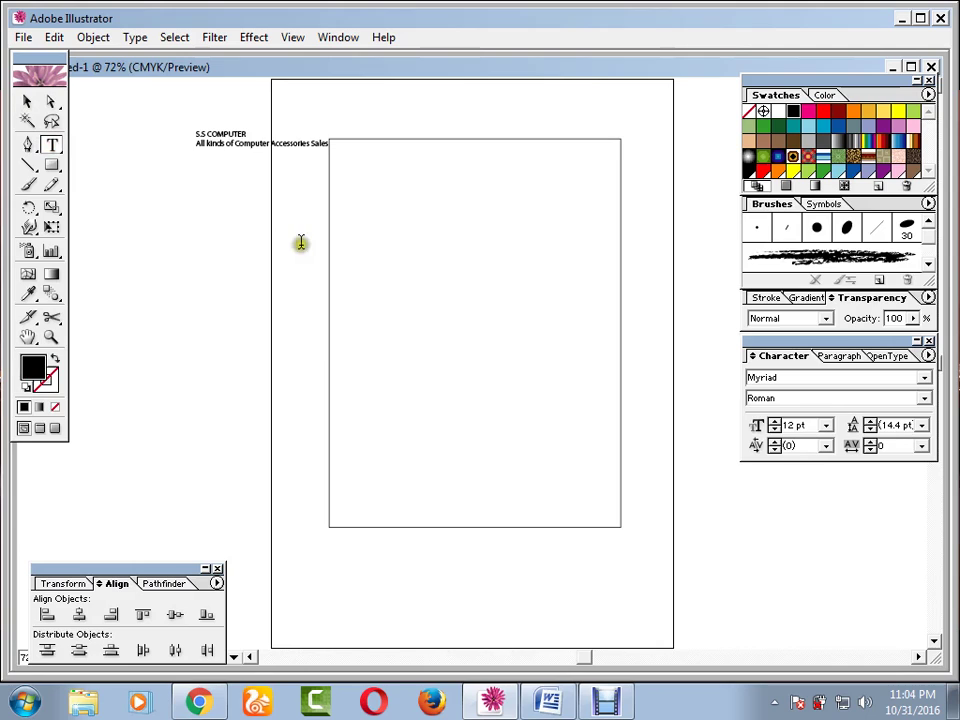
click(28, 101)
- Split "S.S COMPUTER" into its own text object at the rectangle's top and move the remaining line left of the page
double_click(247, 135)
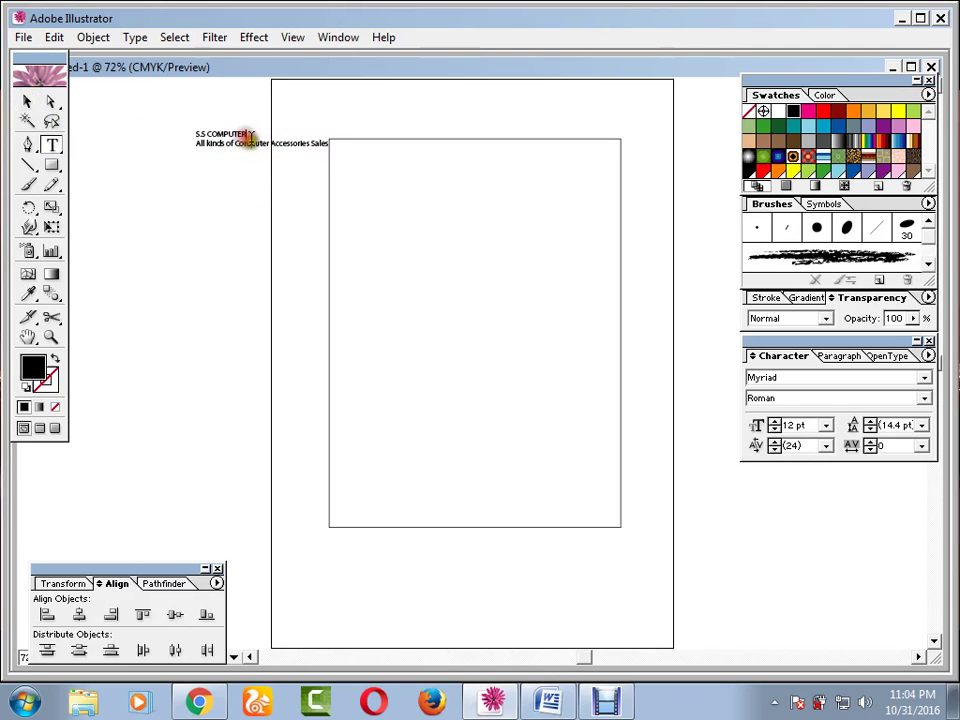
drag(247, 135, 70, 138)
key(ctrl+c)
key(BackSpace)
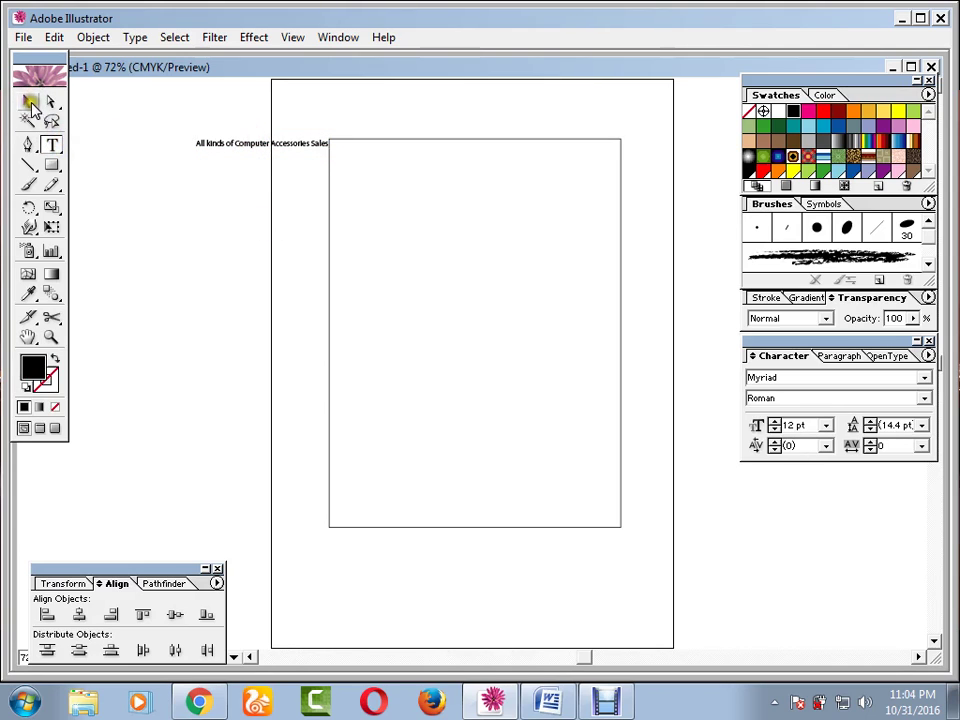
click(29, 104)
click(200, 231)
click(427, 311)
key(ctrl+v)
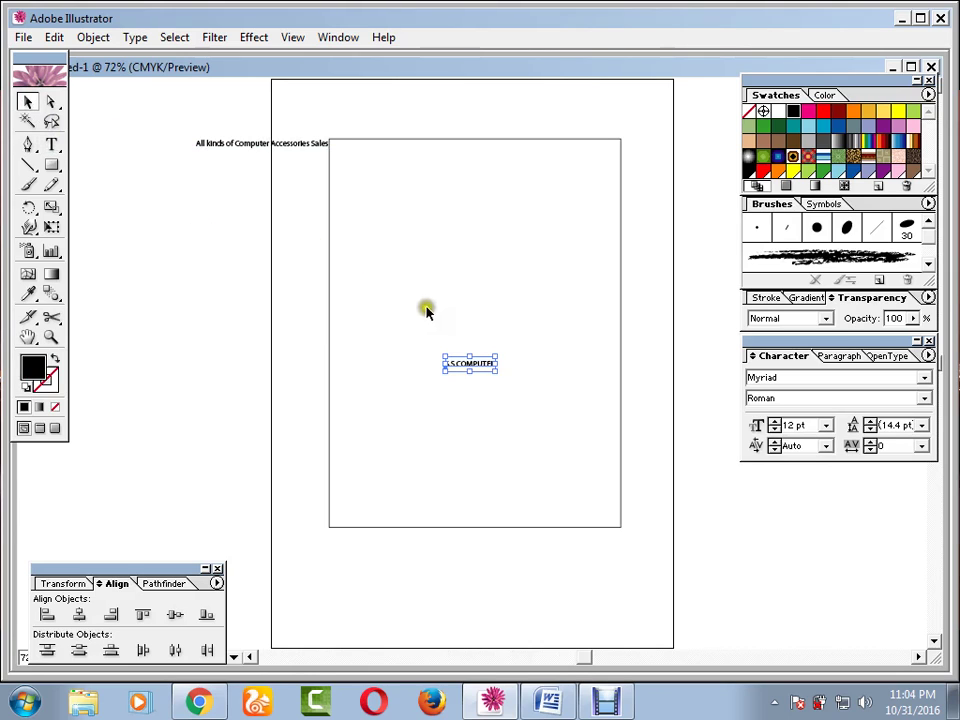
drag(466, 363, 463, 155)
drag(311, 144, 242, 142)
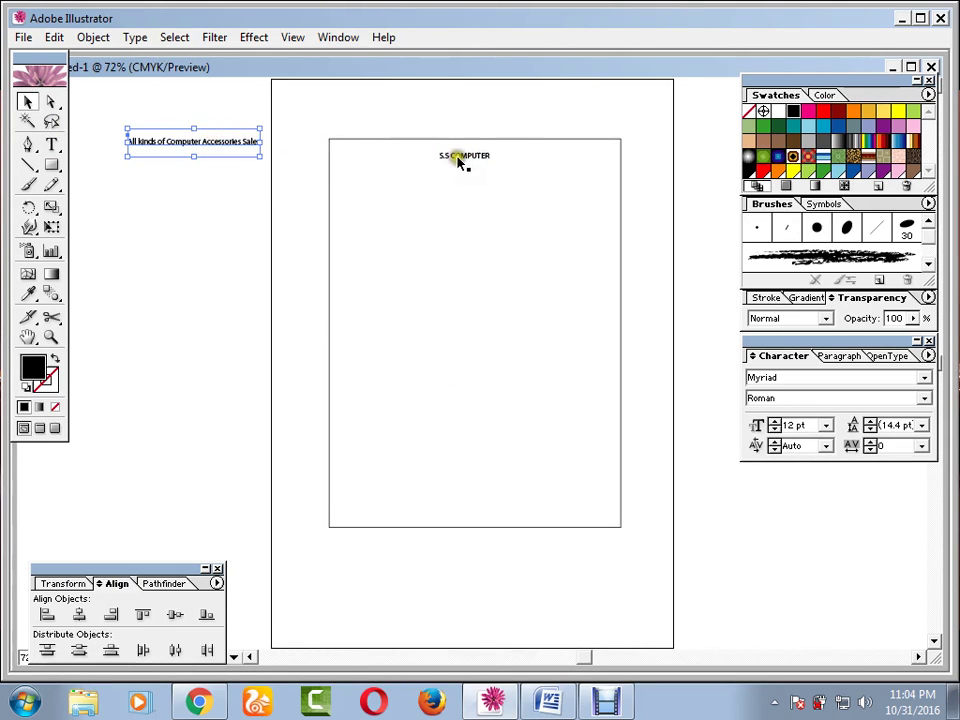
- Change the heading text inside the rectangle to "SPAN COMPUTER"
drag(461, 157, 321, 171)
key(t)
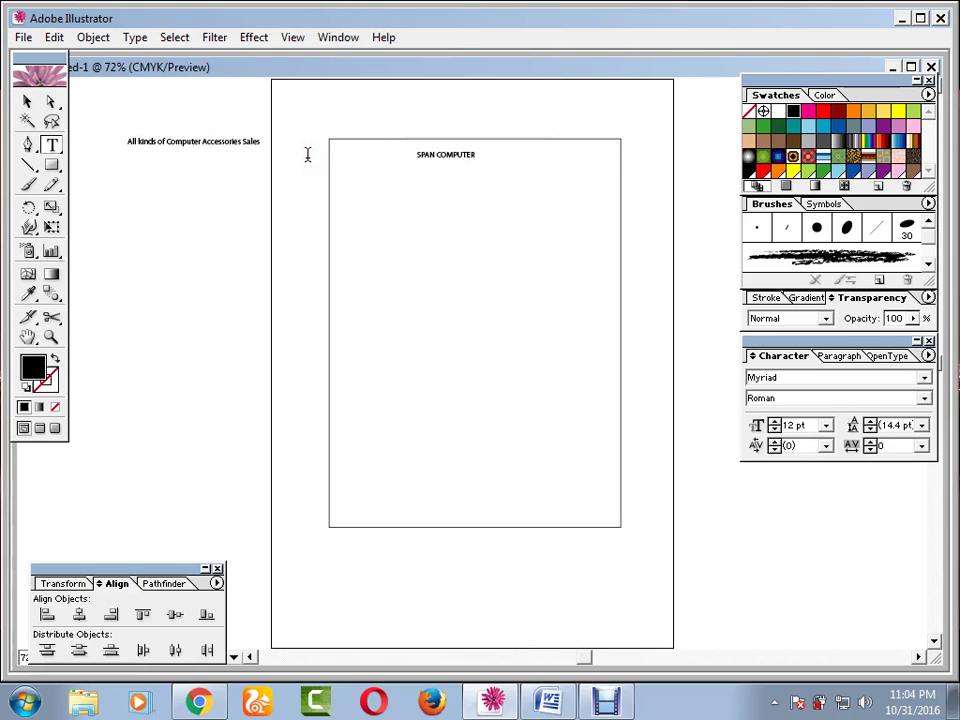
click(27, 101)
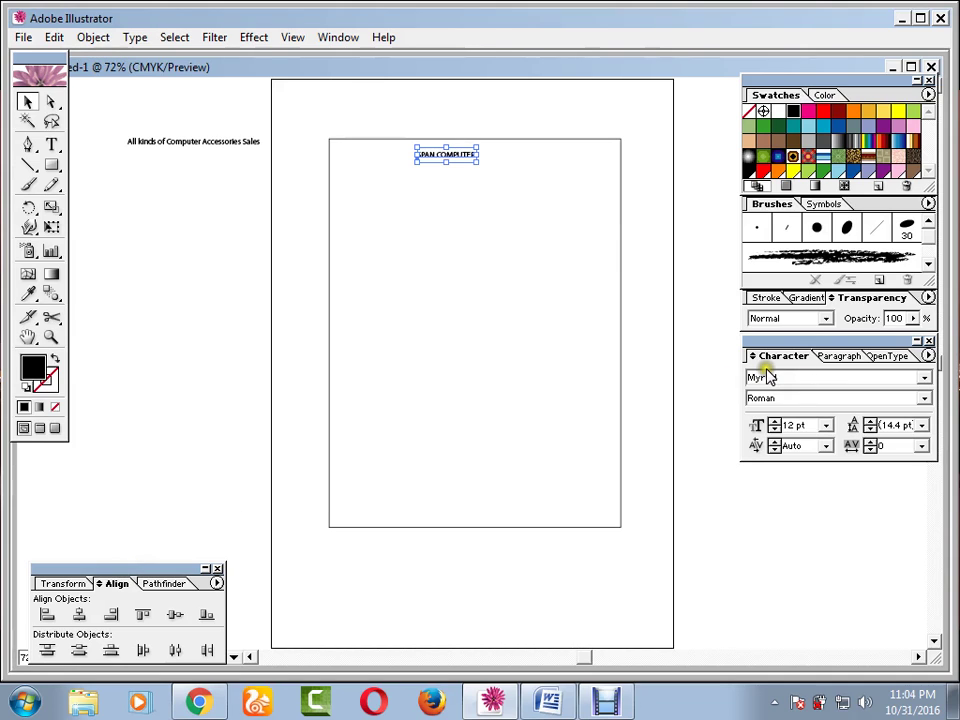
- Enlarge the SPAN COMPUTER heading to 36 pt and move it just below the rectangle's top edge
click(774, 421)
click(774, 421)
click(774, 421)
click(774, 421)
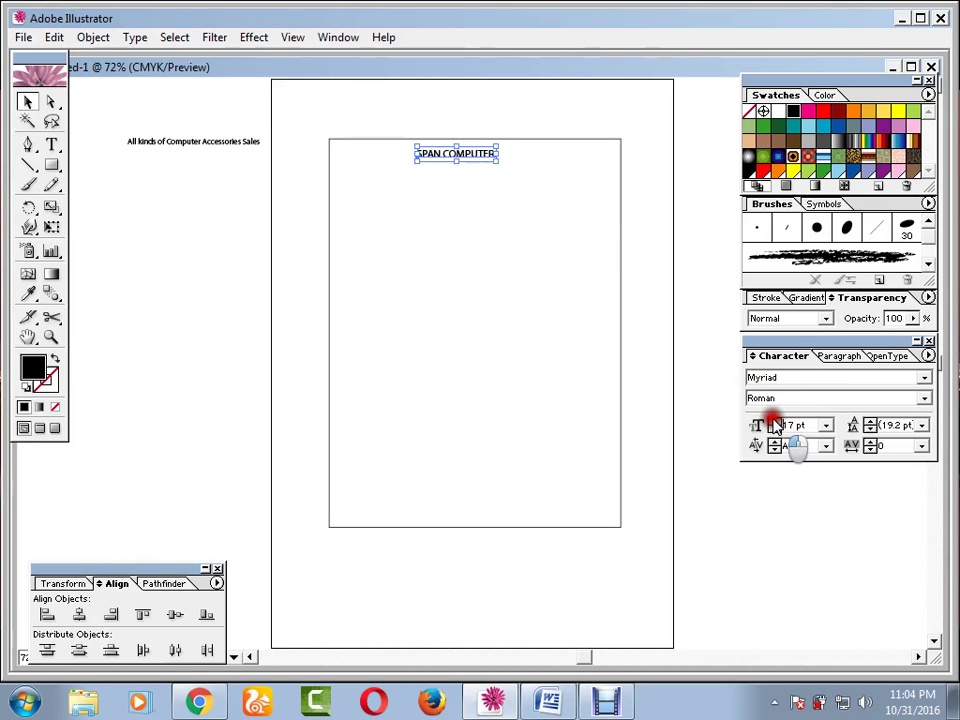
click(774, 421)
click(774, 421)
click(774, 421)
click(774, 421)
click(774, 421)
click(774, 421)
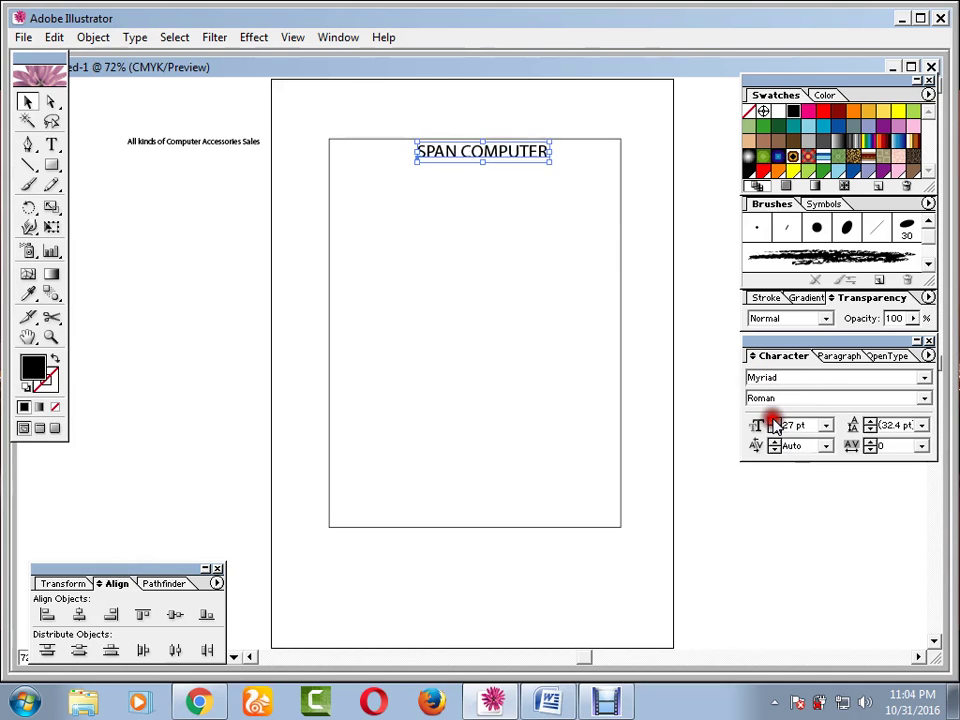
click(774, 421)
click(774, 421)
click(774, 421)
click(774, 421)
click(774, 421)
click(774, 421)
click(774, 421)
click(774, 421)
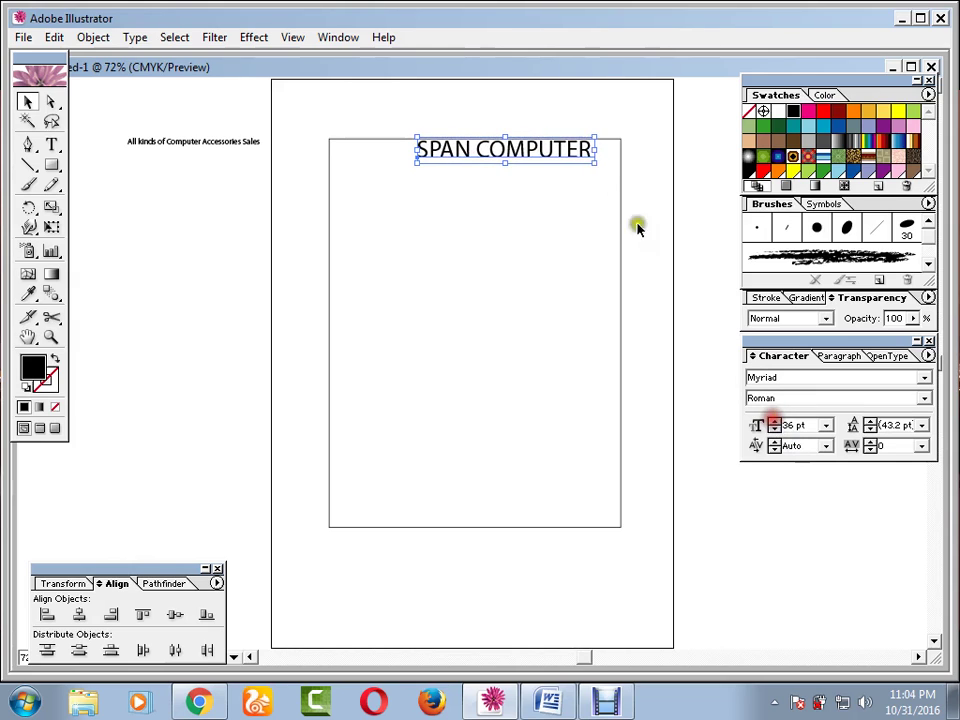
drag(540, 148, 520, 159)
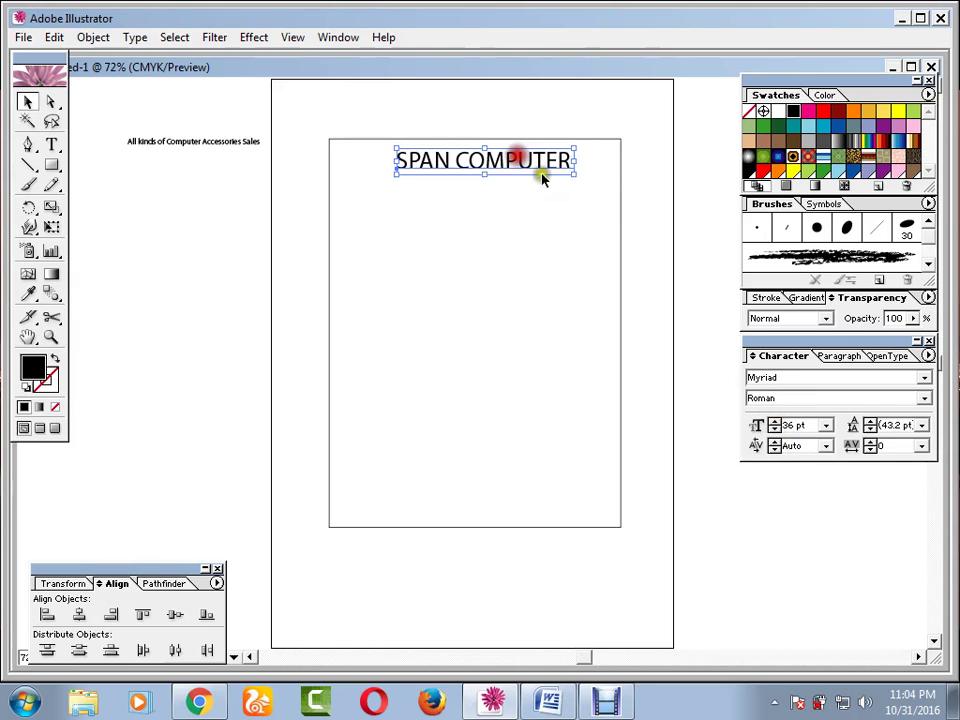
- Set the SPAN COMPUTER heading to Bold and shift it slightly to centre it within the rectangle
click(921, 399)
click(799, 441)
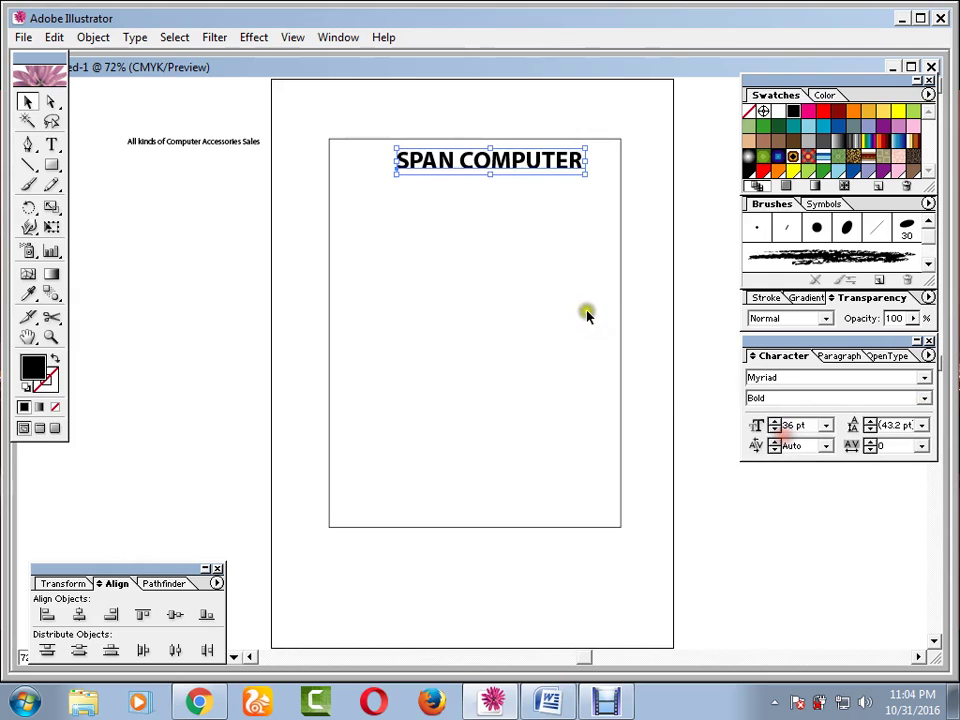
click(473, 166)
drag(473, 166, 469, 166)
click(462, 205)
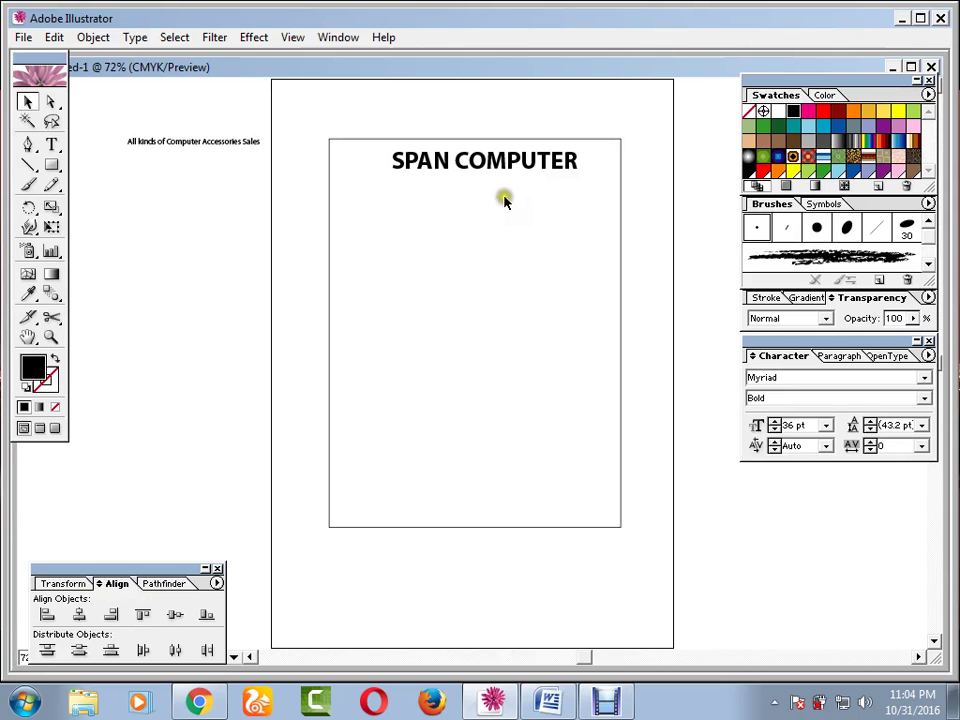
click(504, 196)
- Switch to Chrome to view the reference cash memo photo, and try to paste it into the Illustrator document
click(199, 703)
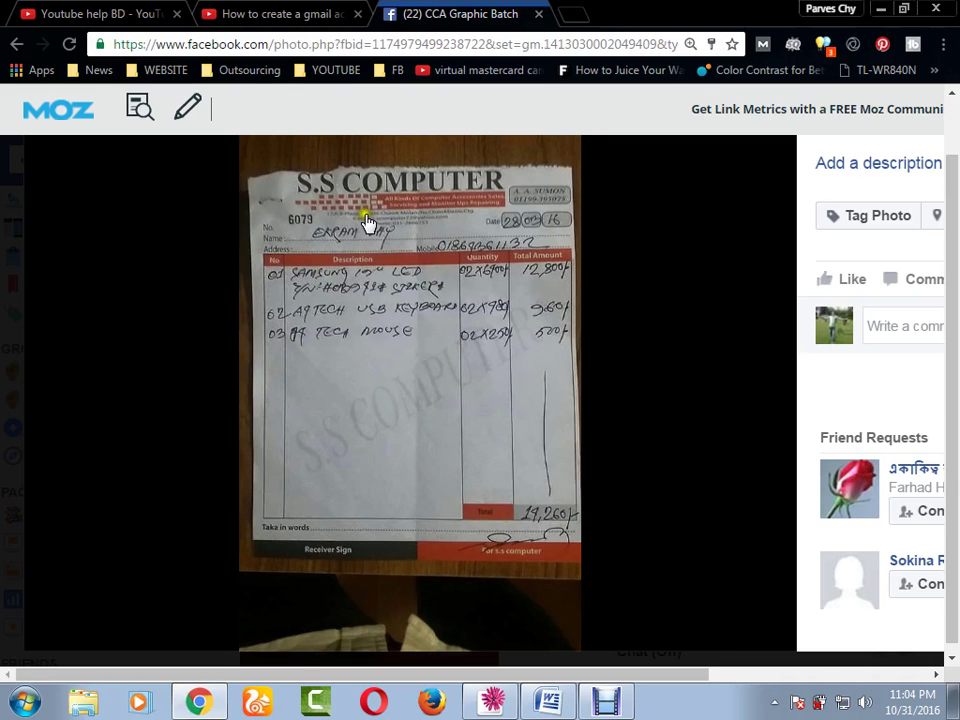
click(493, 703)
click(279, 366)
key(ctrl+v)
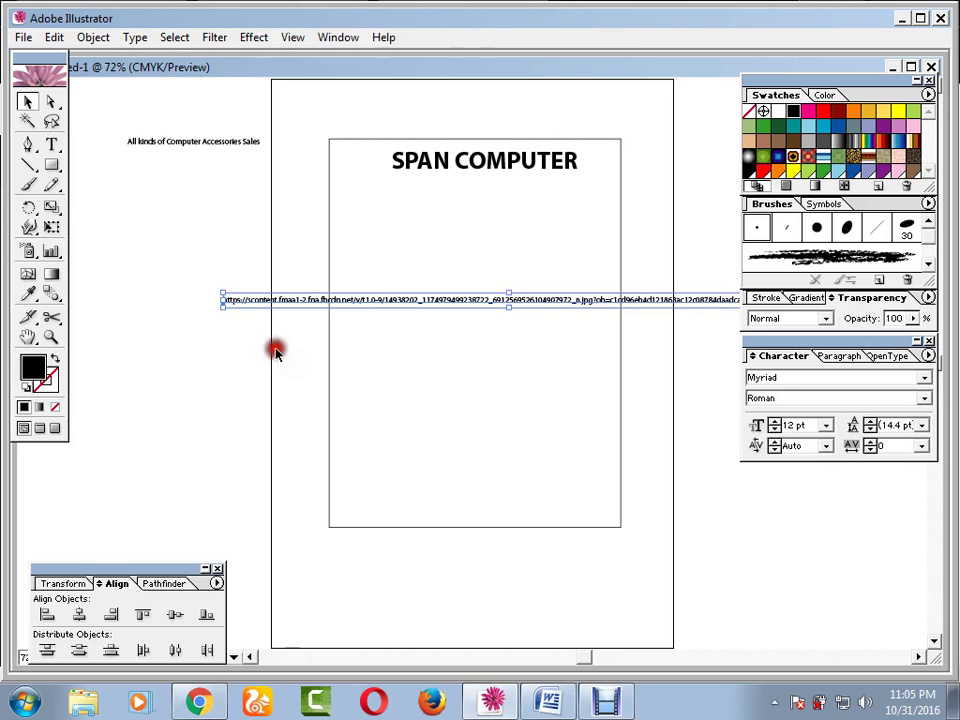
key(Delete)
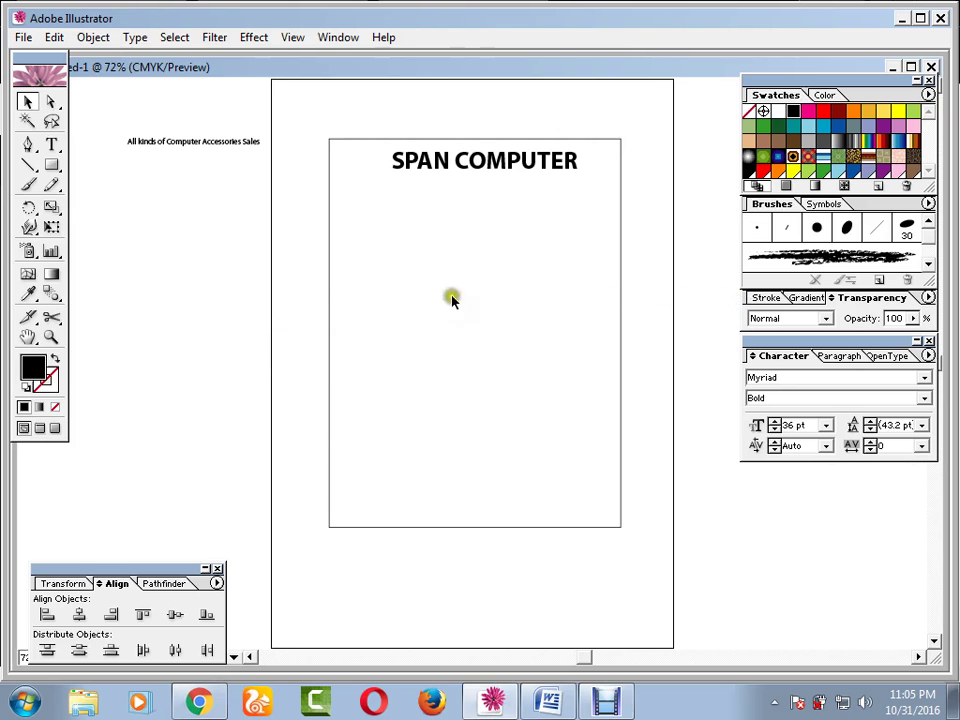
- Save the reference cash memo photo from the Chrome page to the desktop as a JPEG image
click(901, 17)
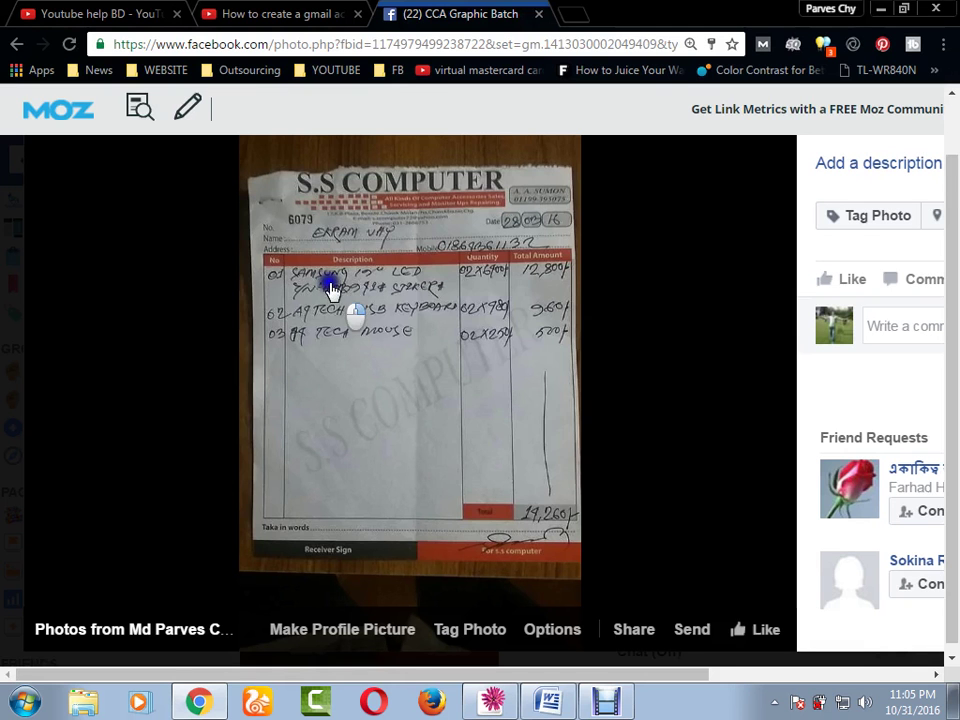
right_click(331, 290)
click(391, 327)
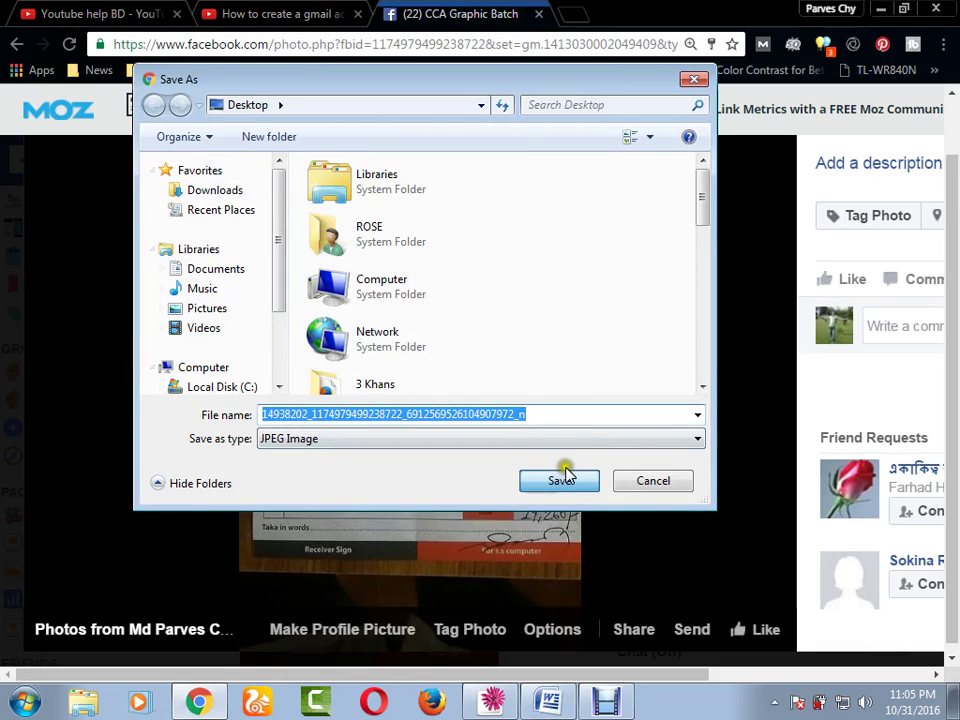
click(562, 481)
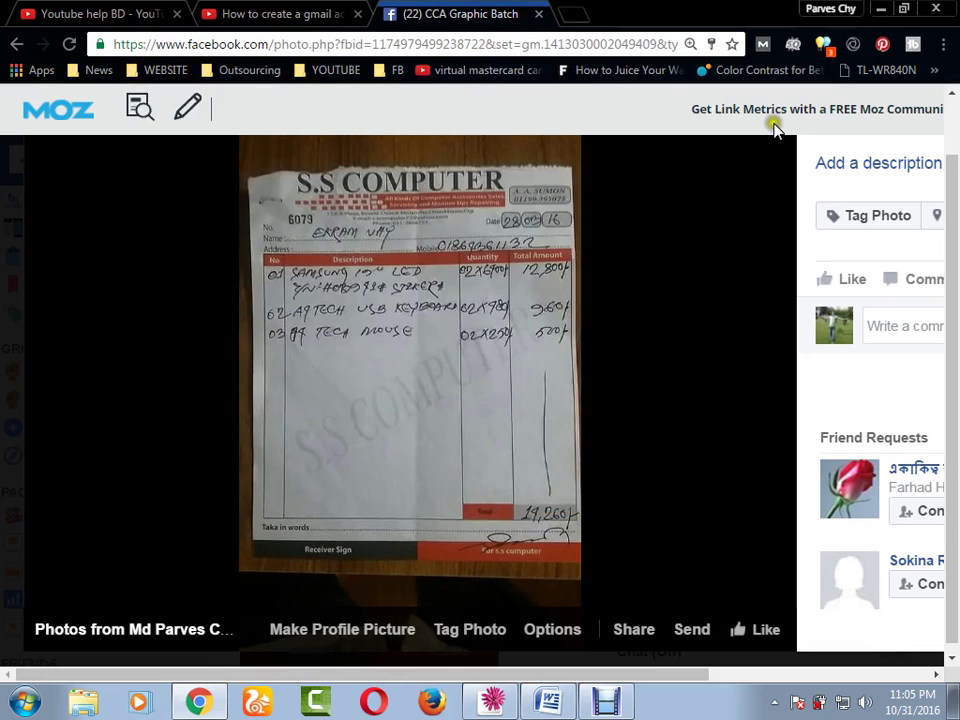
click(881, 10)
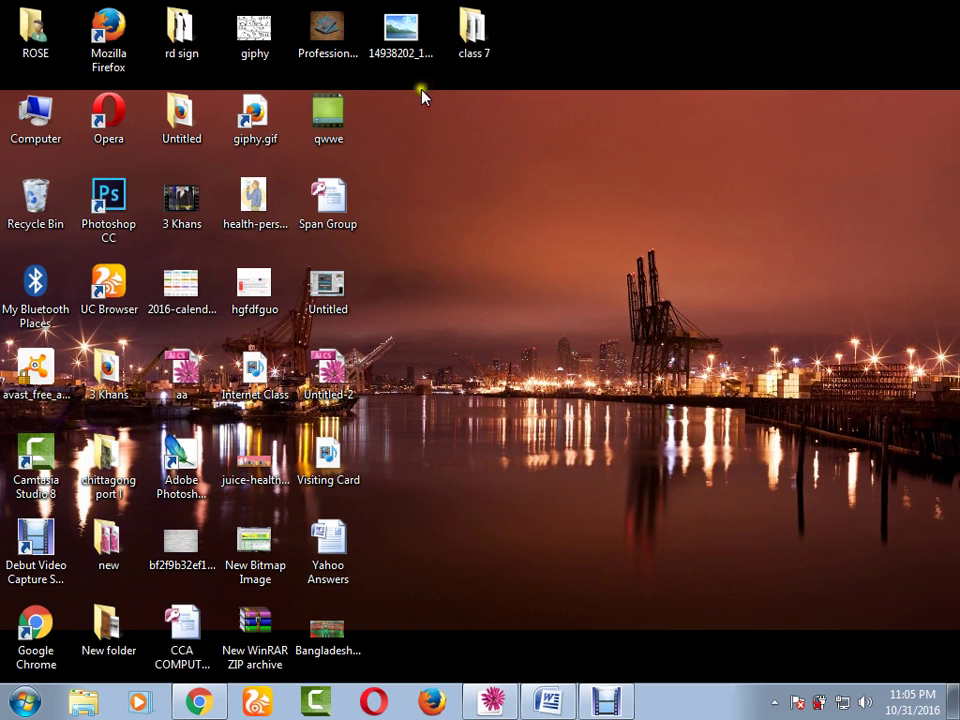
- Bring the saved cash memo photo from the desktop into the Illustrator document
click(386, 31)
click(491, 703)
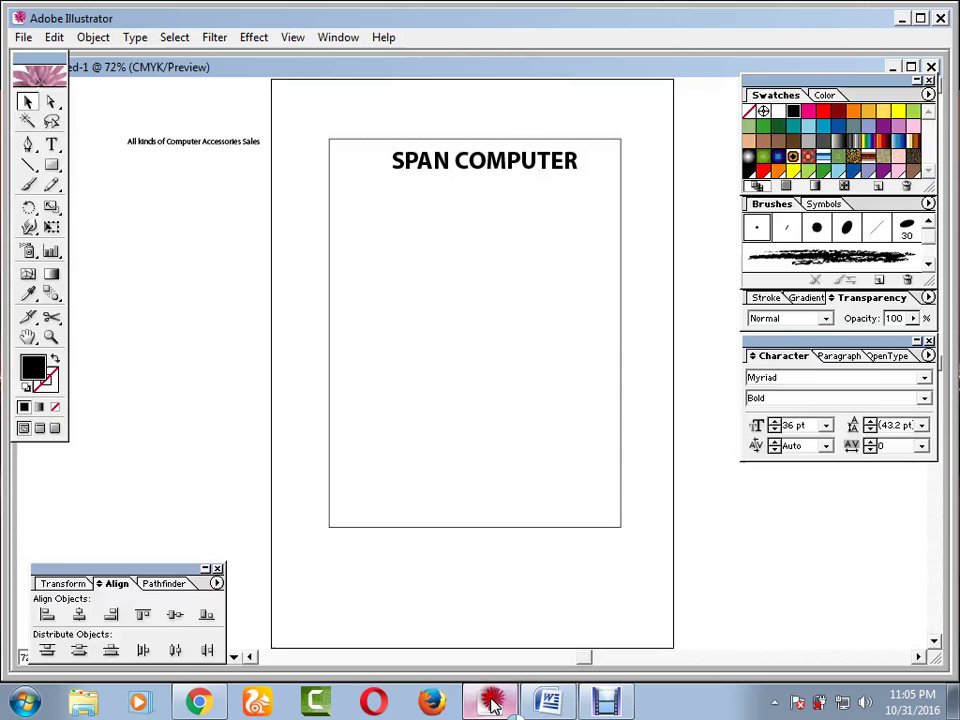
drag(214, 242, 214, 242)
drag(141, 258, 449, 345)
drag(443, 291, 465, 370)
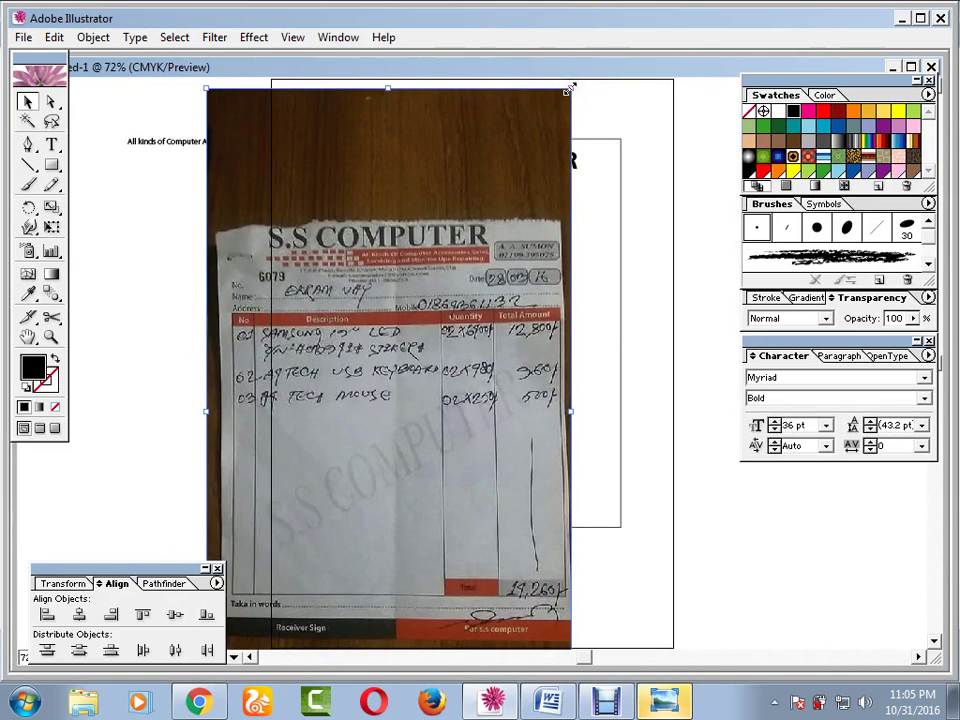
- Scale the photo down beside the memo rectangle and move the "All kinds of Computer Accessories Sales" text above it
drag(569, 90, 246, 318)
drag(223, 223, 222, 241)
drag(195, 136, 250, 100)
click(252, 82)
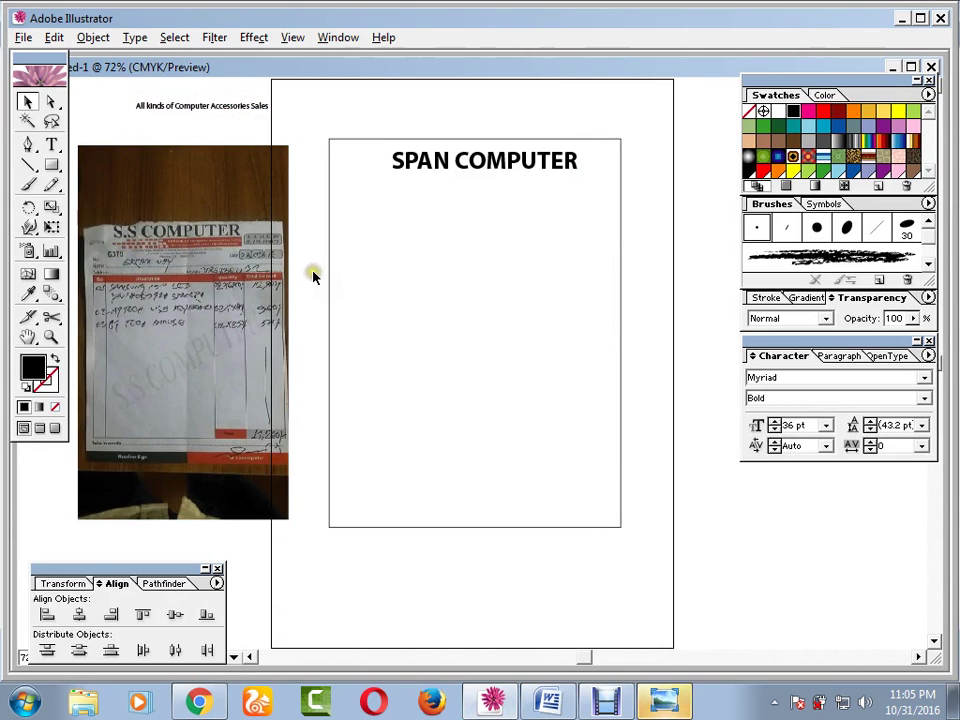
- Examine the reference photo's header up close, especially the red tagline bar and the small blocks beside it
key(ctrl+plus)
key(ctrl+plus)
key(ctrl+plus)
key(ctrl+plus)
drag(313, 276, 637, 556)
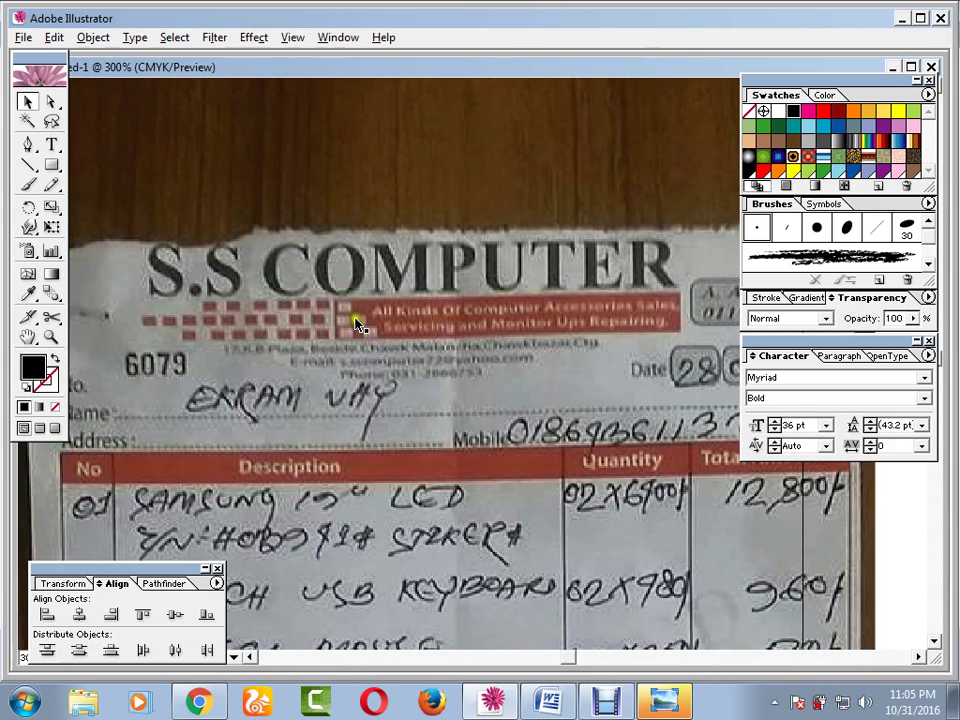
drag(565, 365, 285, 452)
drag(422, 354, 553, 274)
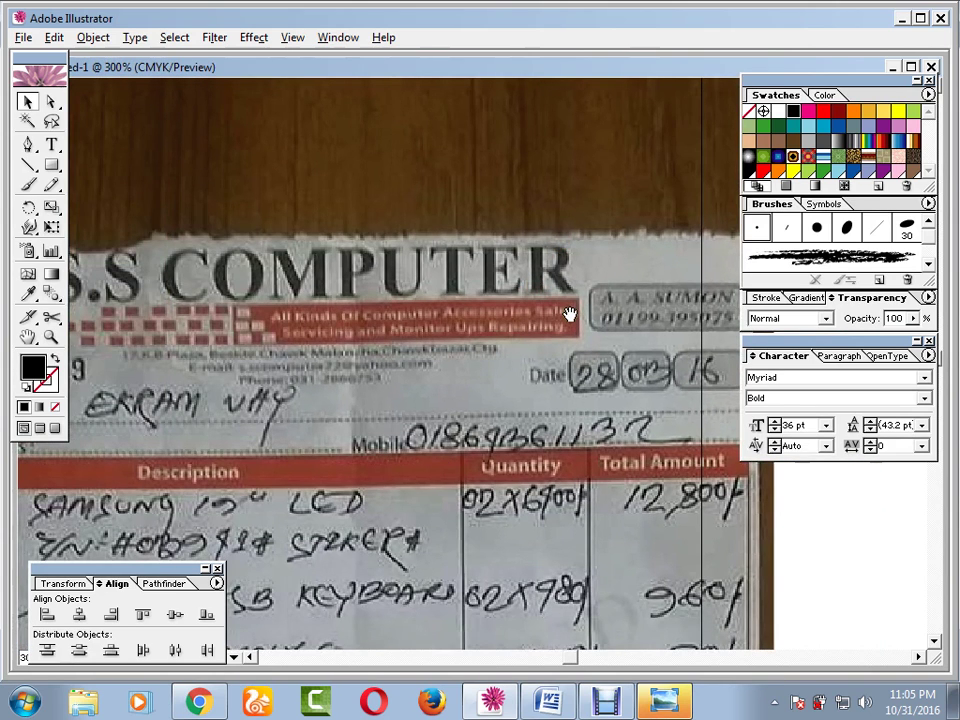
drag(65, 291, 237, 286)
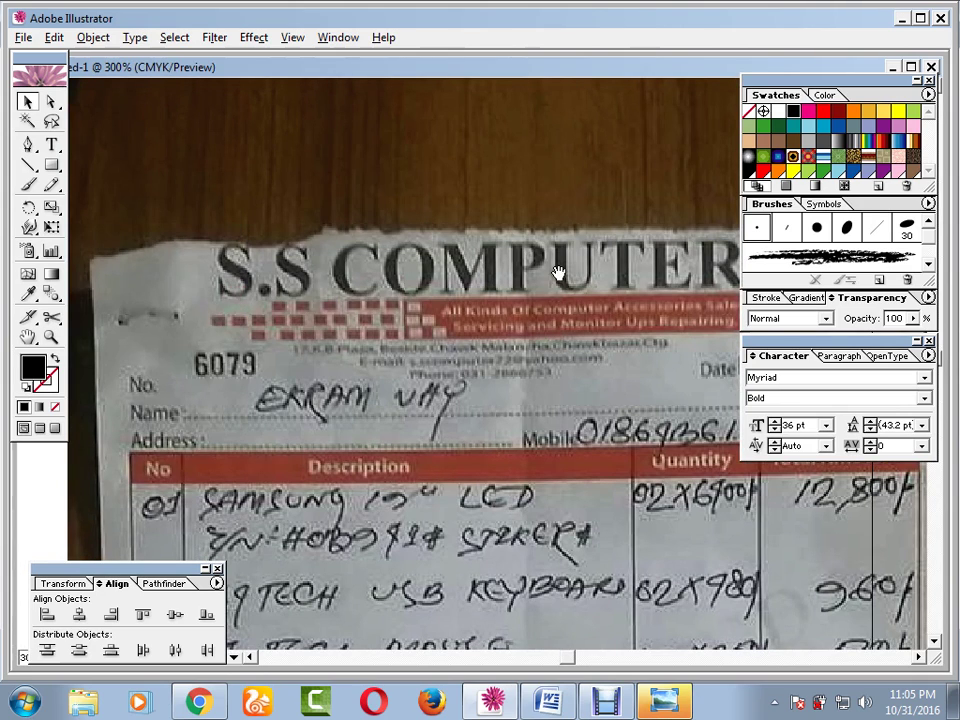
- Draw a horizontal bar just below the SPAN COMPUTER heading, fill it with red and nudge it slightly up and right
drag(578, 270, 291, 285)
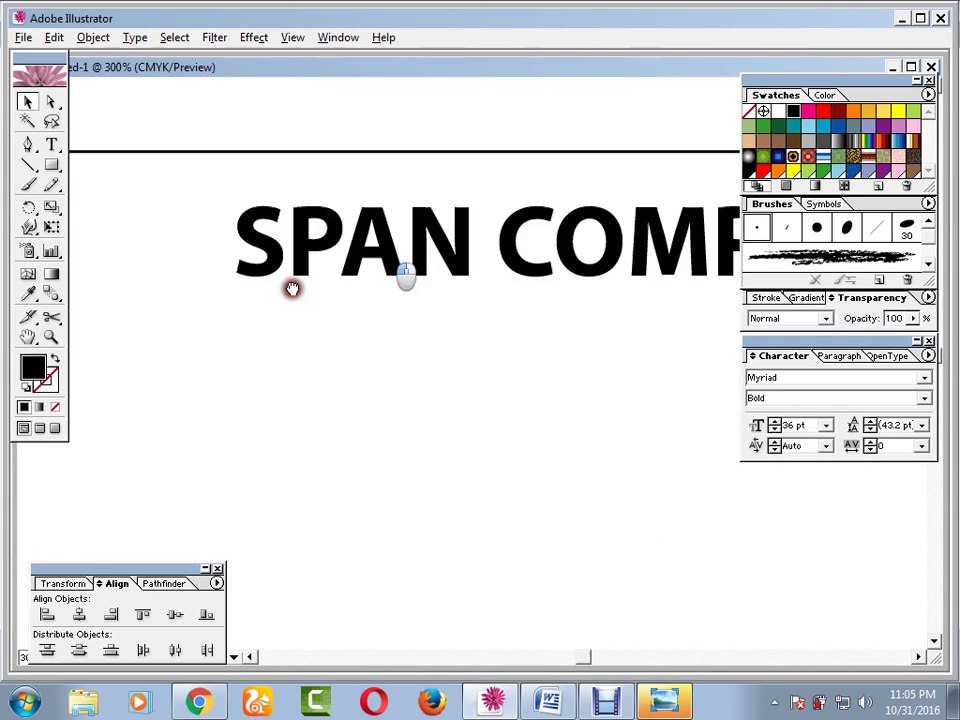
key(ctrl+minus)
key(ctrl+minus)
drag(439, 384, 304, 341)
click(50, 166)
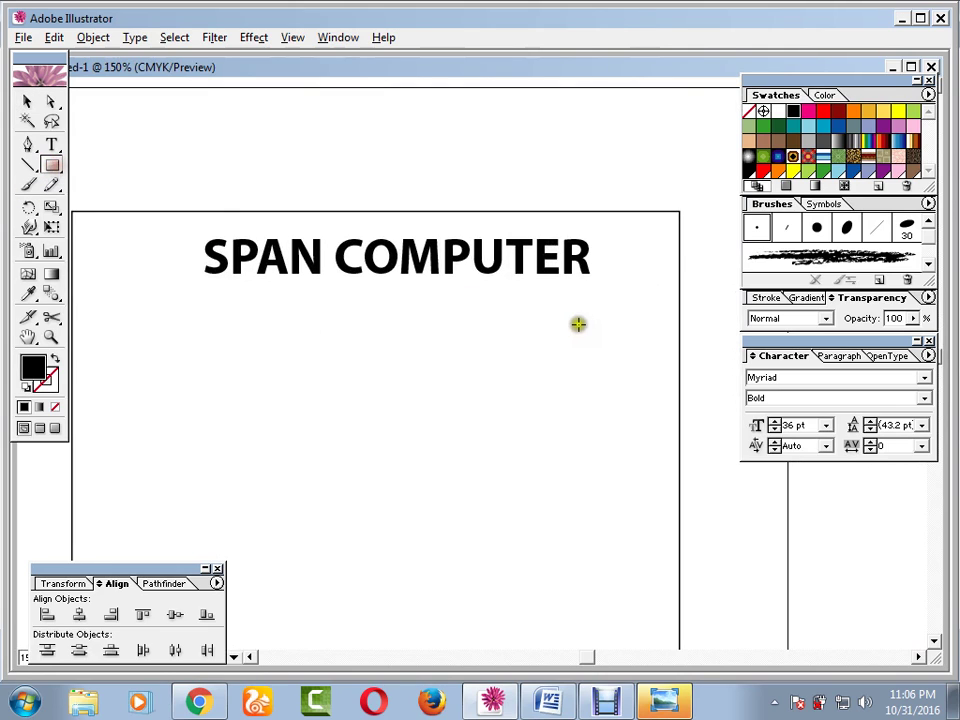
drag(597, 294, 296, 330)
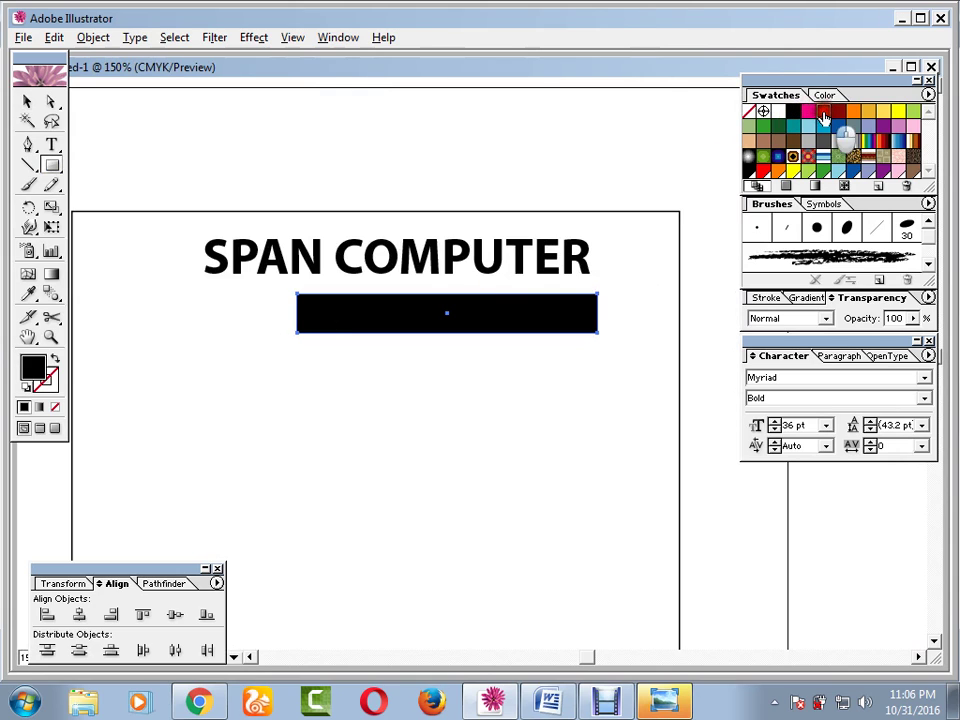
click(823, 111)
click(27, 101)
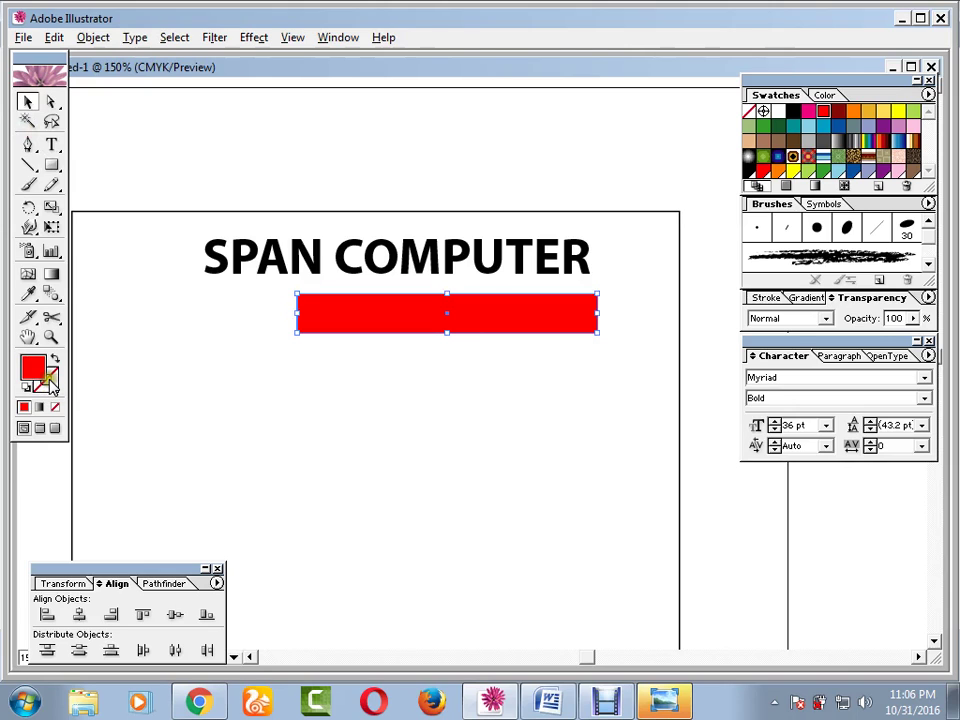
drag(377, 328, 380, 326)
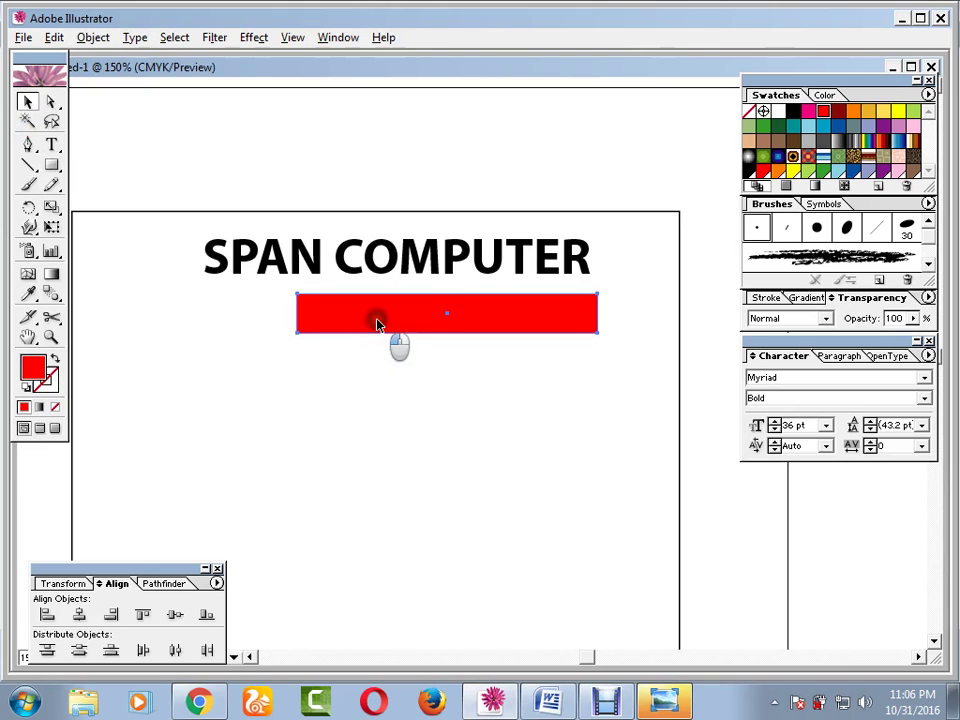
click(222, 370)
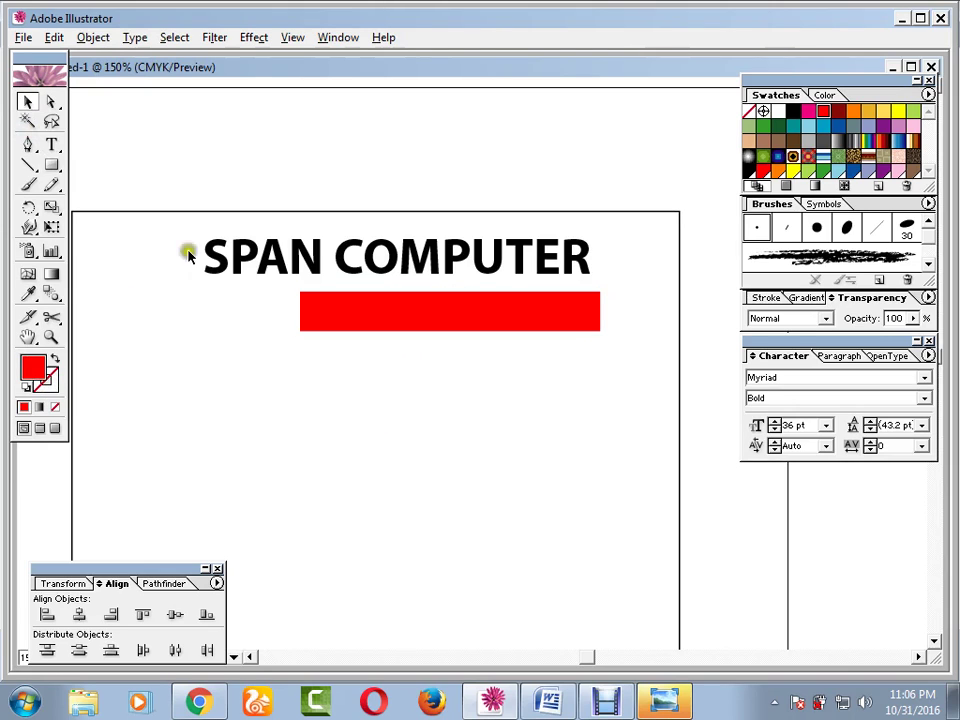
- Stretch the SPAN COMPUTER heading wider on both sides so its right end lines up with the red bar
click(229, 261)
drag(199, 259, 148, 261)
drag(597, 257, 604, 257)
click(461, 446)
- Draw a small red rectangular block under the heading and move it beside the red bar's upper-left end
click(52, 165)
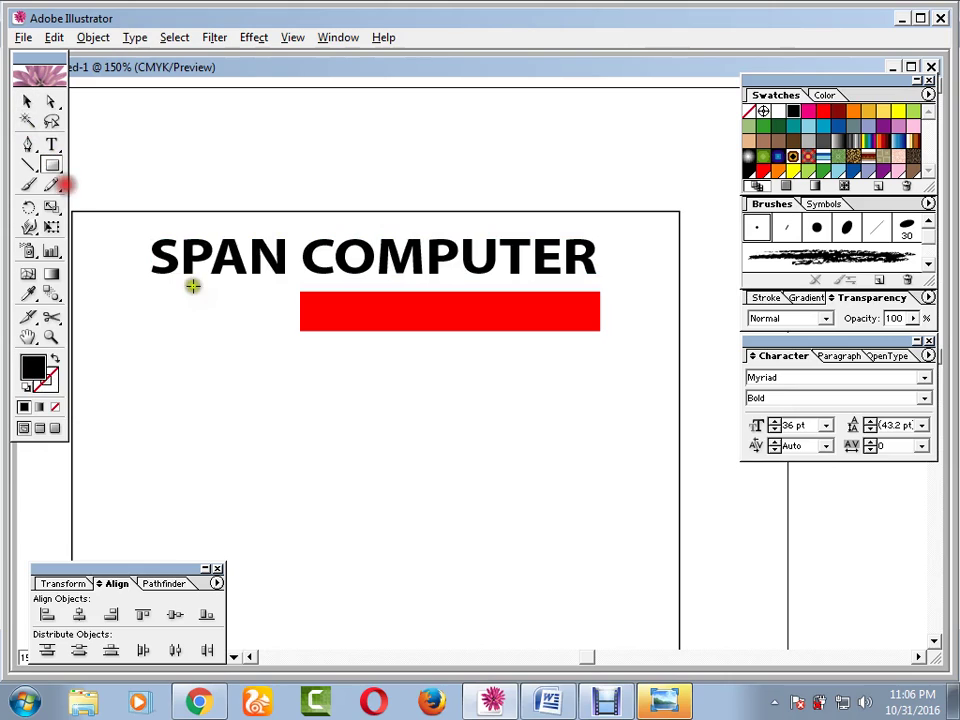
drag(151, 286, 172, 297)
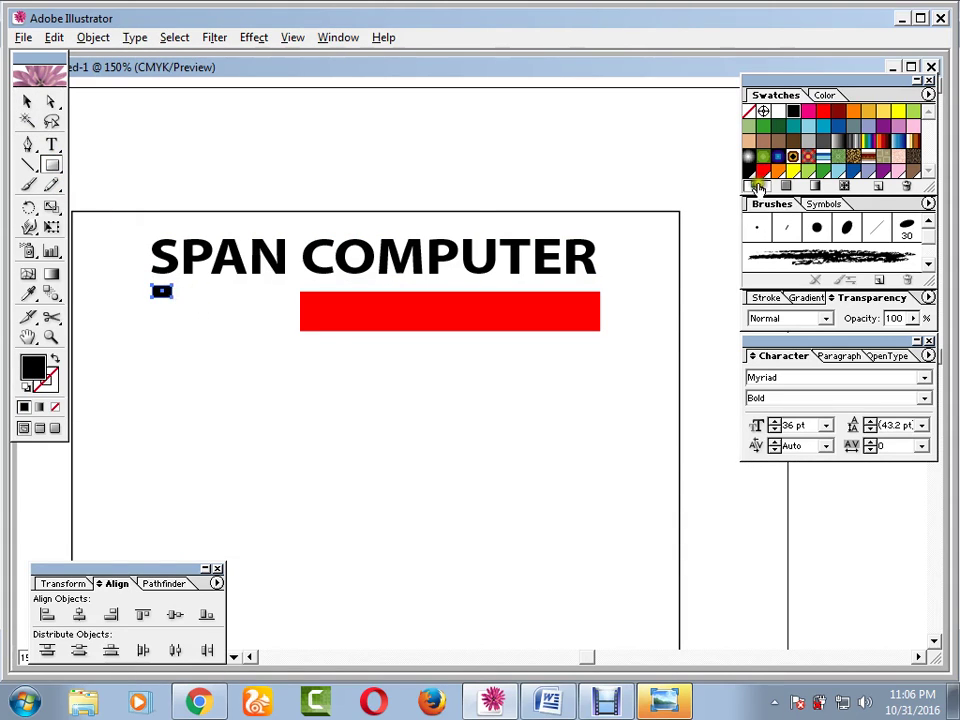
click(823, 111)
click(27, 101)
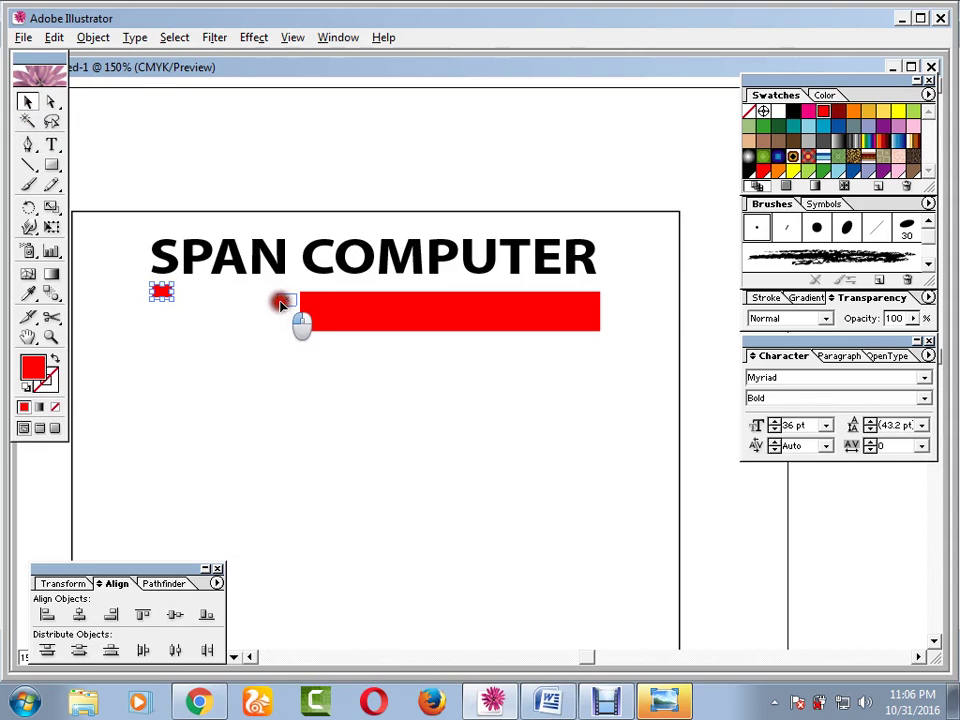
drag(281, 305, 283, 304)
click(284, 370)
- Copy the small red block twice downward to make a staggered stack of three beside the bar
drag(287, 304, 283, 321)
click(280, 318)
drag(282, 340, 283, 341)
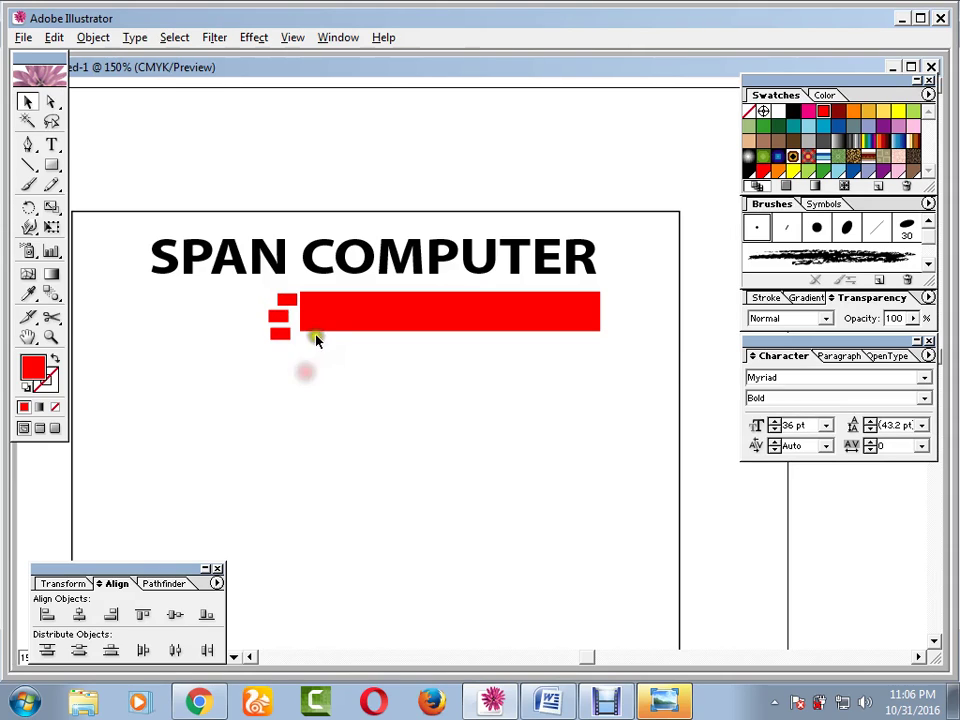
- Extend the red bar's lower edge down to match the bottom of the small block stack
click(334, 327)
click(451, 329)
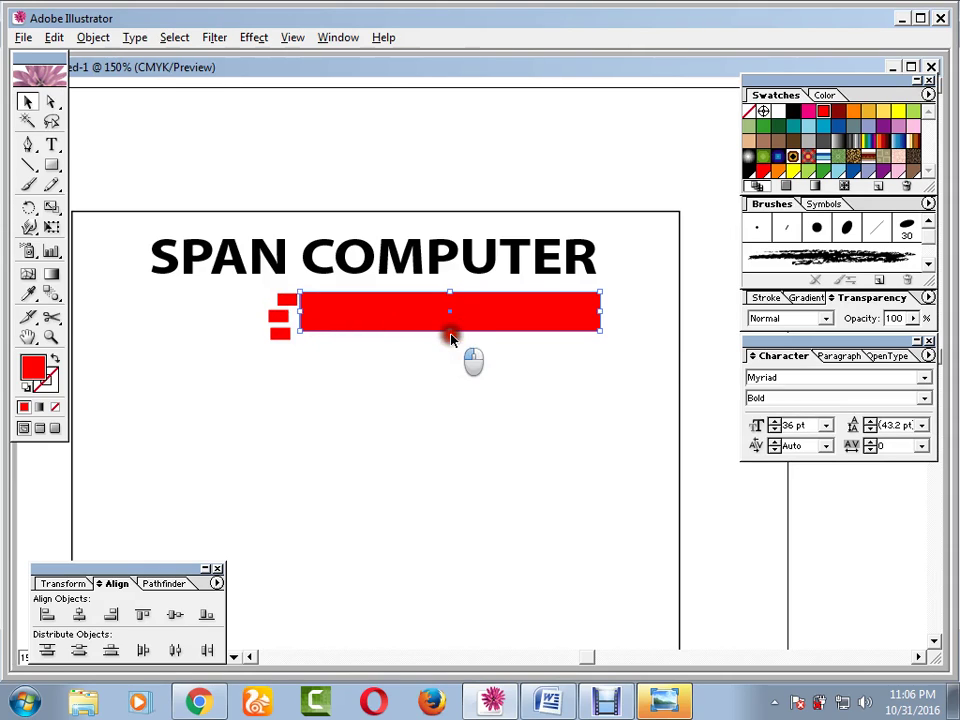
drag(447, 331, 446, 342)
click(360, 386)
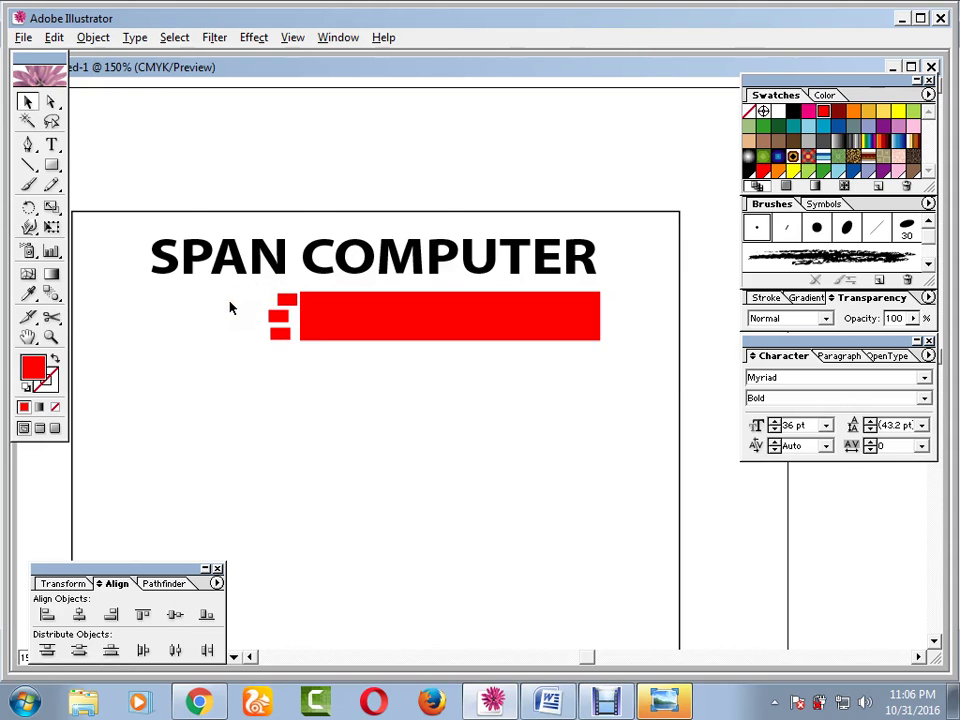
key(ctrl+equal)
key(ctrl+equal)
key(ctrl+equal)
drag(198, 307, 531, 445)
key(ctrl+z)
key(space)
drag(301, 322, 493, 469)
drag(365, 295, 369, 386)
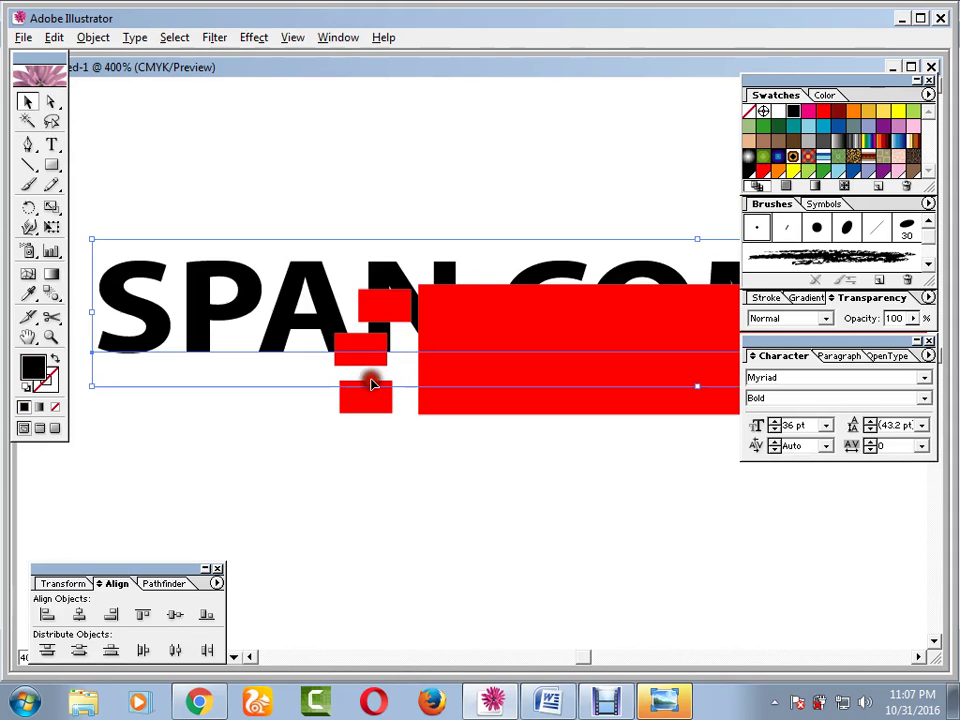
key(ctrl+z)
click(379, 450)
- Align the top edge of the uppermost small block with the top edge of the red bar
click(393, 314)
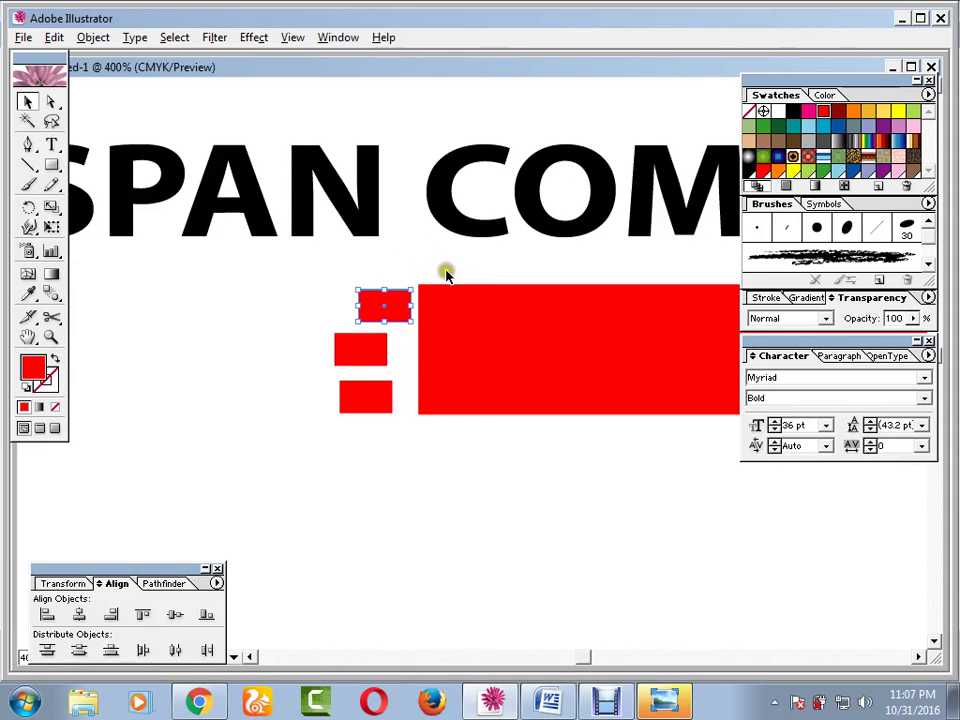
drag(446, 272, 377, 311)
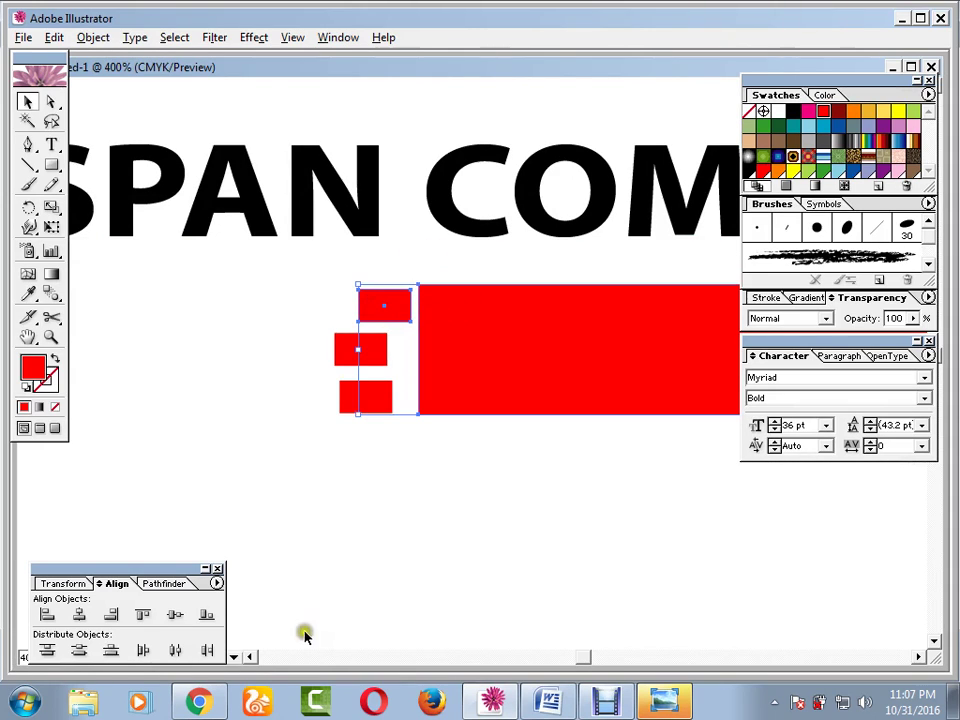
click(120, 583)
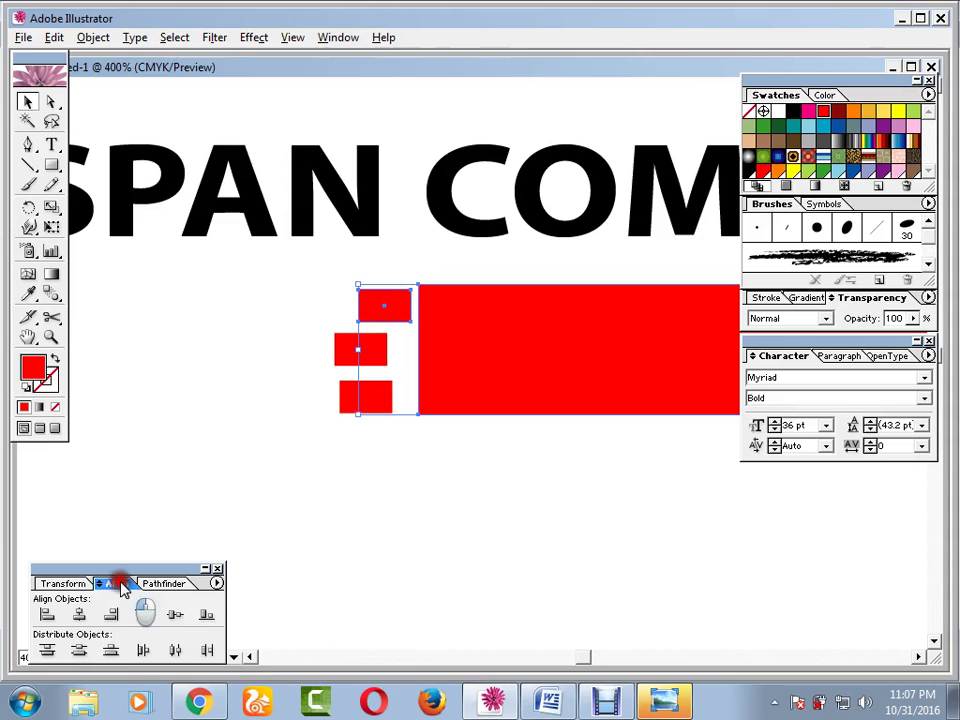
click(143, 614)
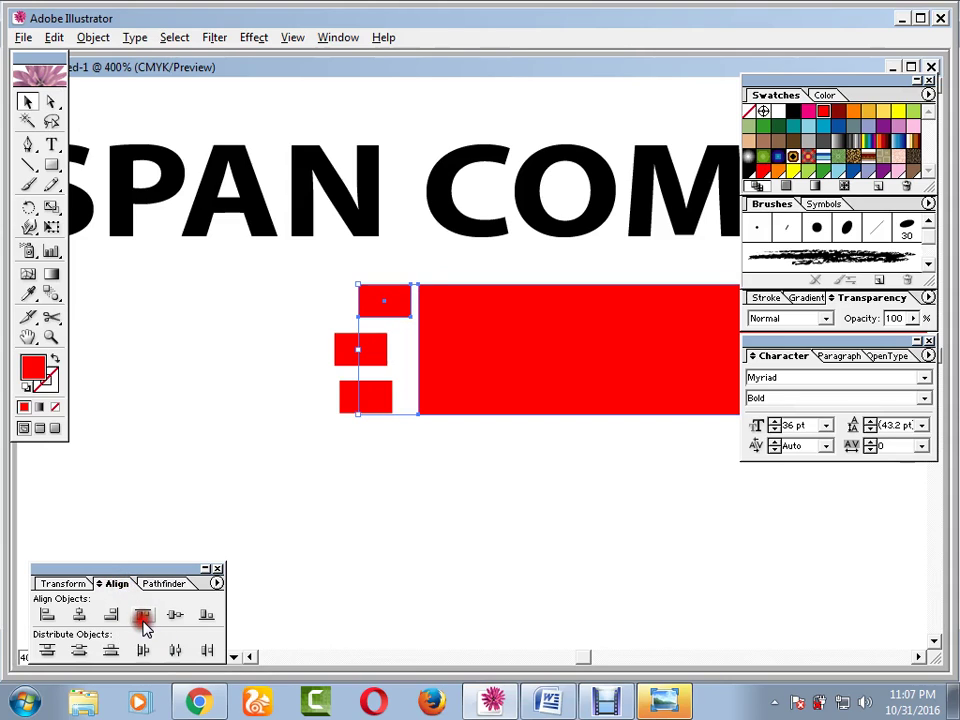
click(461, 490)
- Align the lowest block with the bar's bottom edge and centre the middle block vertically on the bar
drag(418, 418, 343, 403)
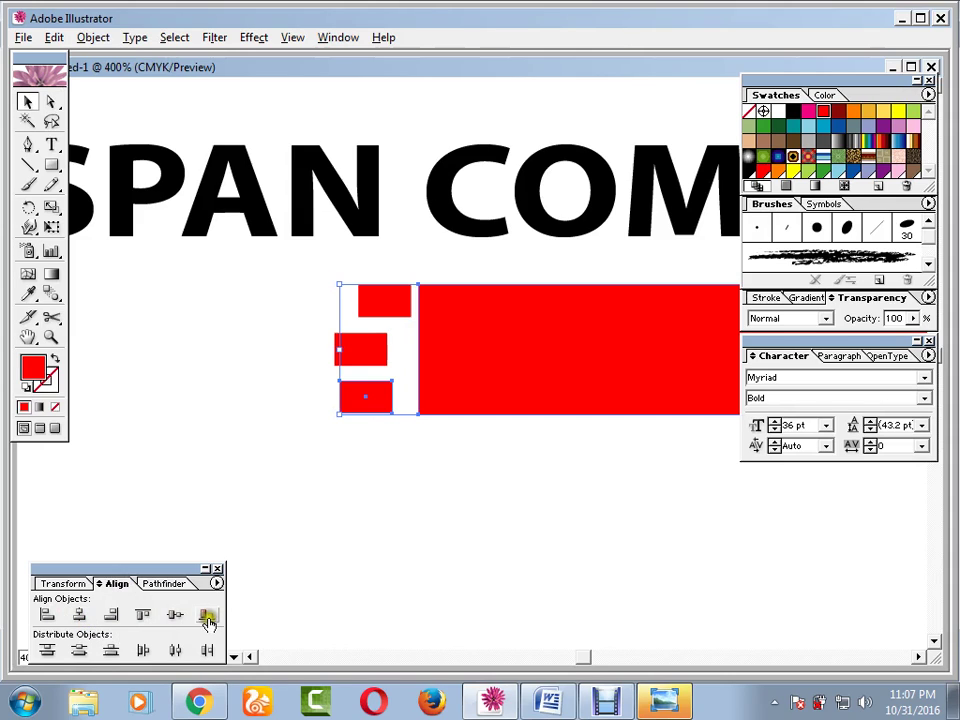
click(467, 561)
drag(302, 340, 492, 370)
click(176, 615)
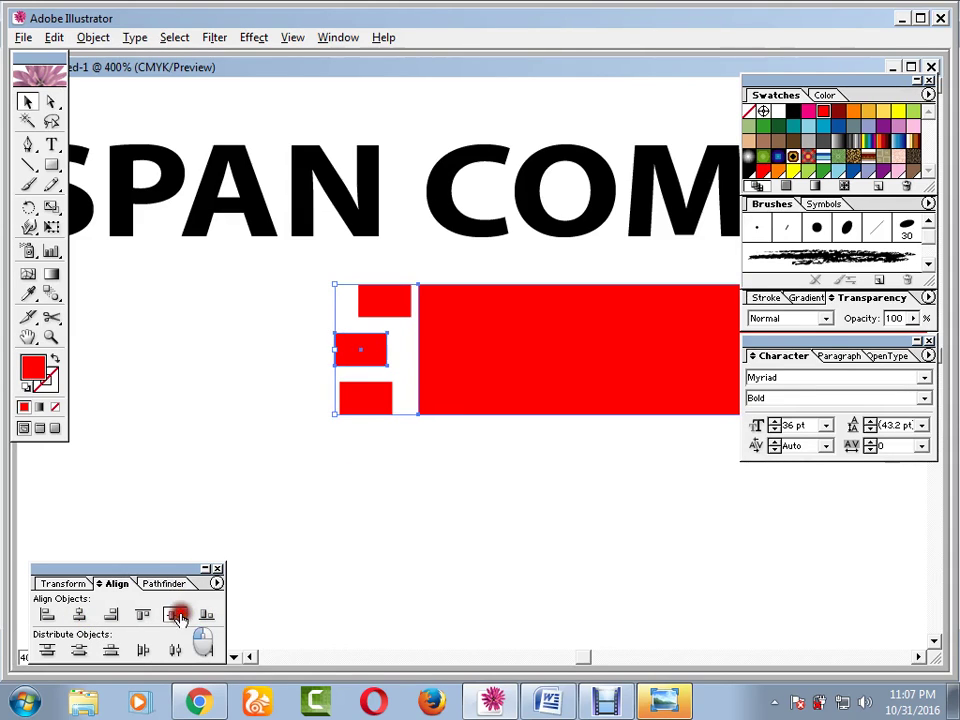
click(399, 471)
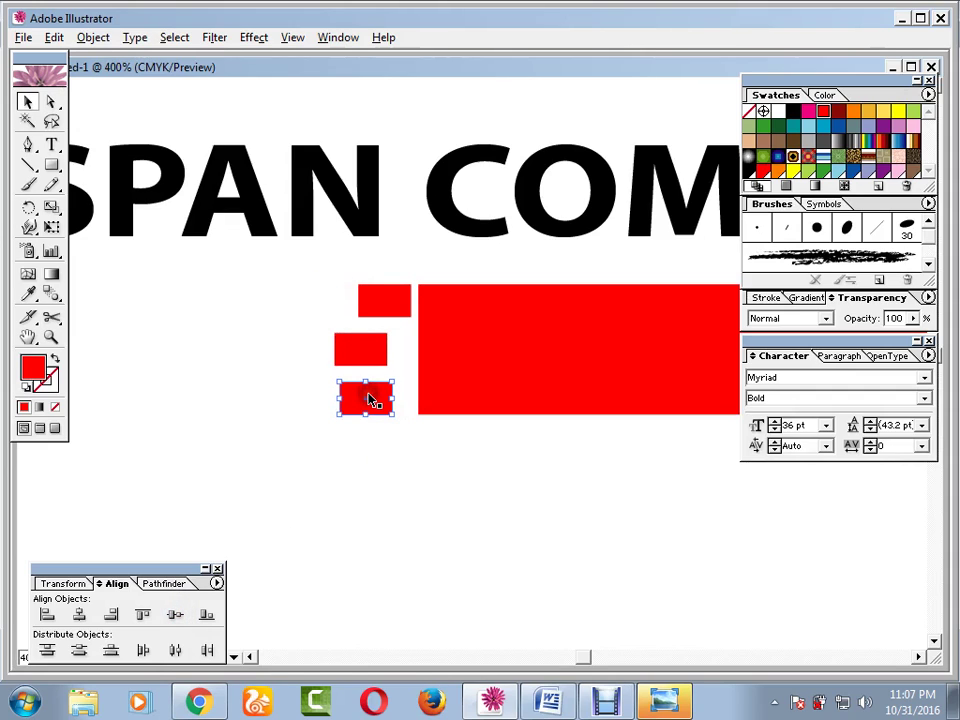
- Shift the lowest block closer to the bar and repeat the three-block column leftward with five evenly spaced copies
drag(367, 399, 384, 399)
click(364, 467)
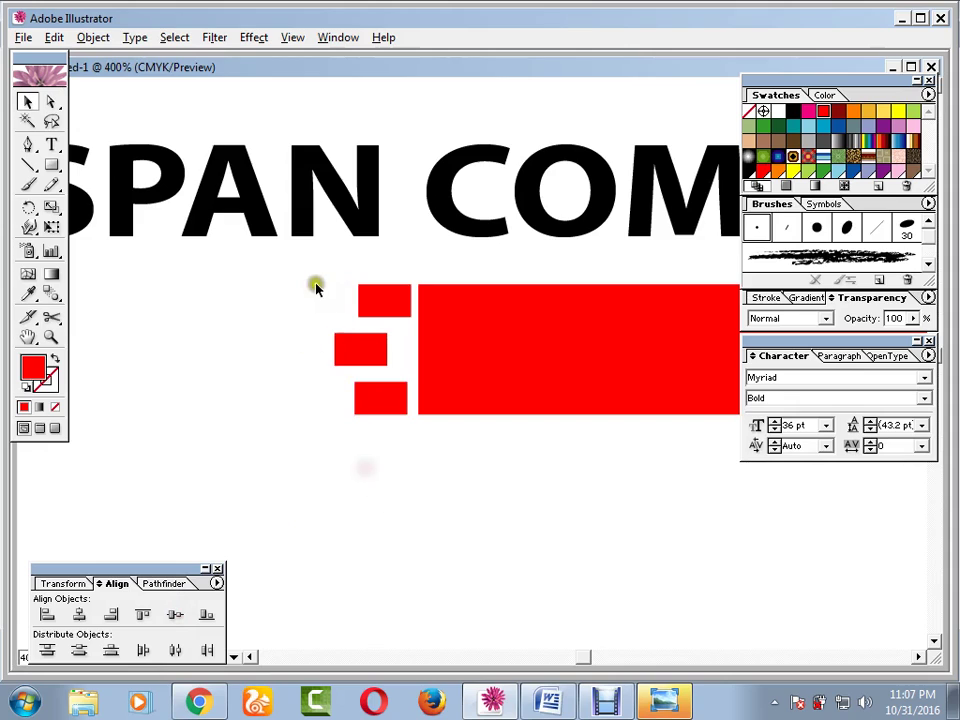
drag(316, 282, 316, 405)
key(ctrl+d)
key(ctrl+d)
key(ctrl+d)
key(ctrl+d)
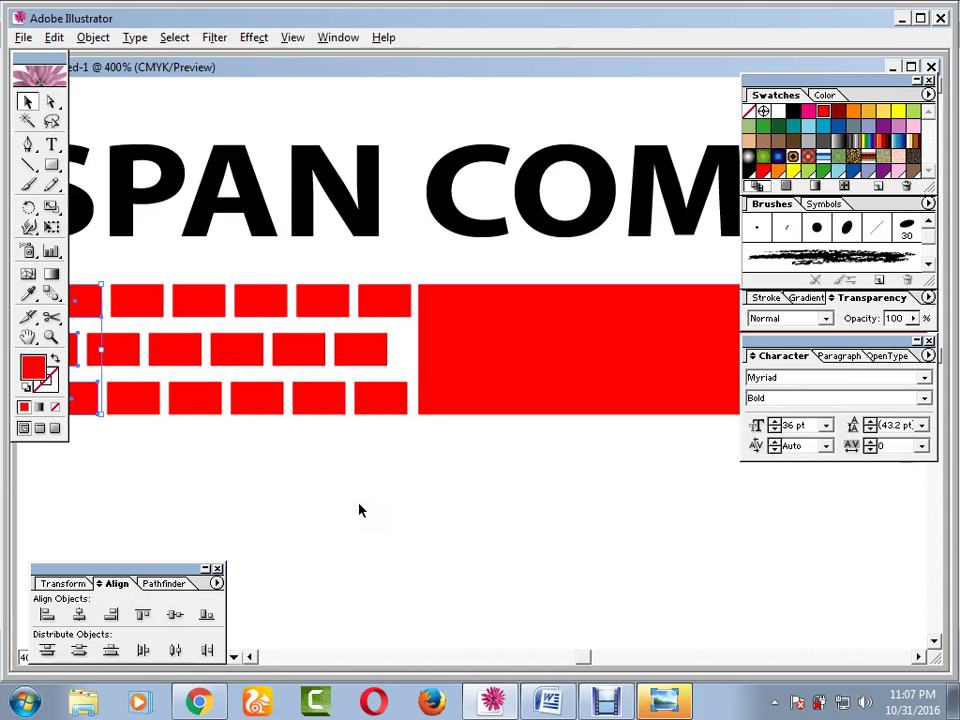
key(ctrl+minus)
click(363, 509)
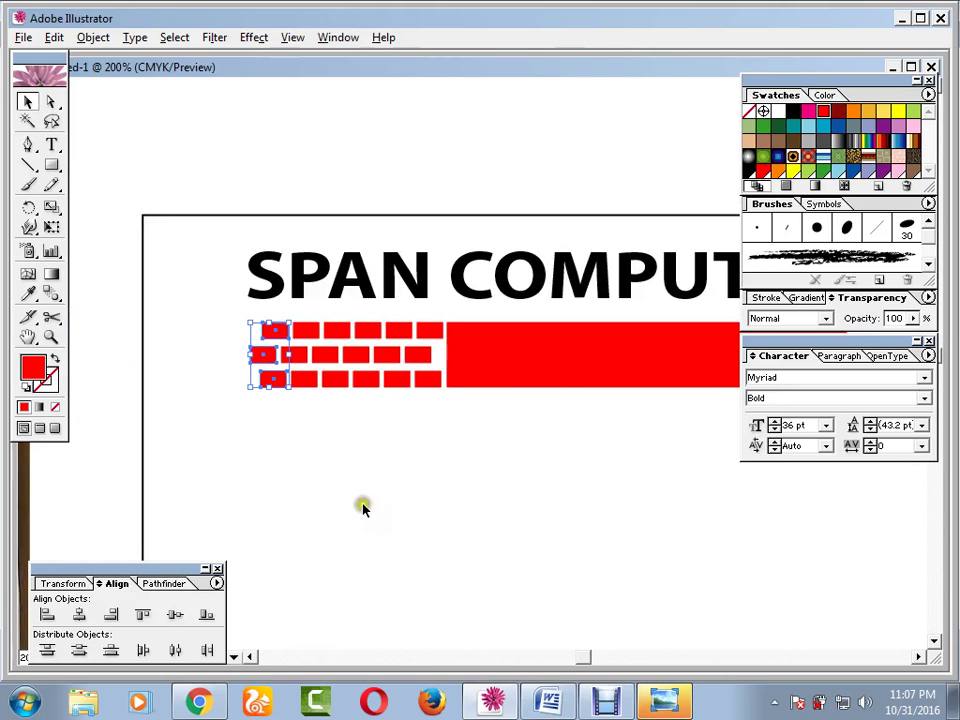
- Remove the leftmost small block from the top row of the pattern
click(278, 331)
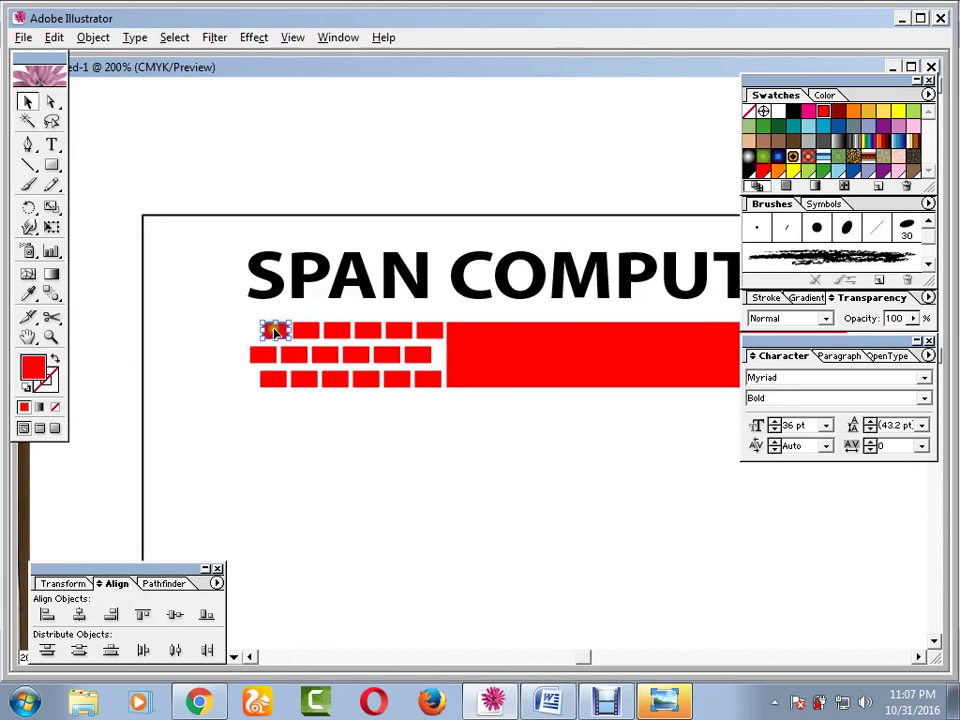
drag(275, 332, 270, 381)
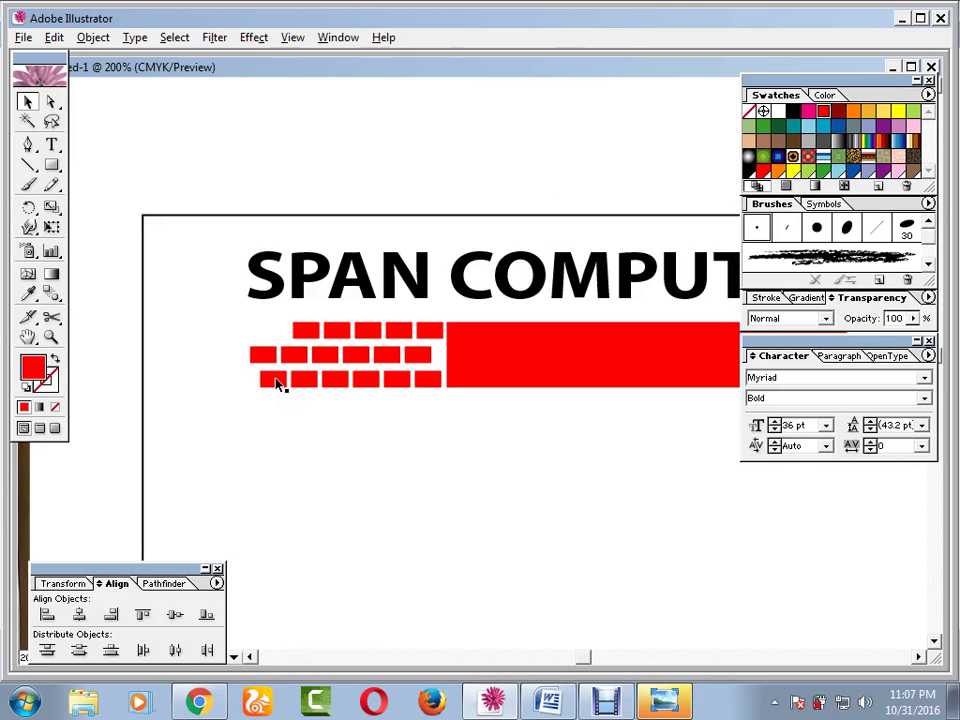
- Add a copy of a small red block at the outer end of the middle row and level it with that row
drag(278, 386, 264, 358)
drag(272, 358, 246, 358)
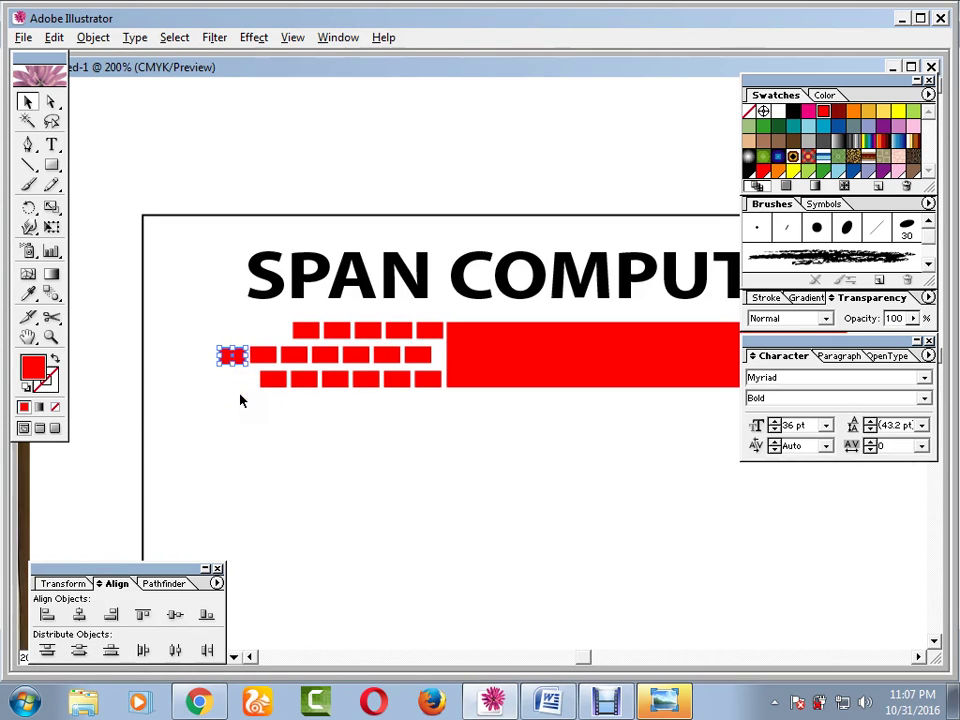
click(287, 440)
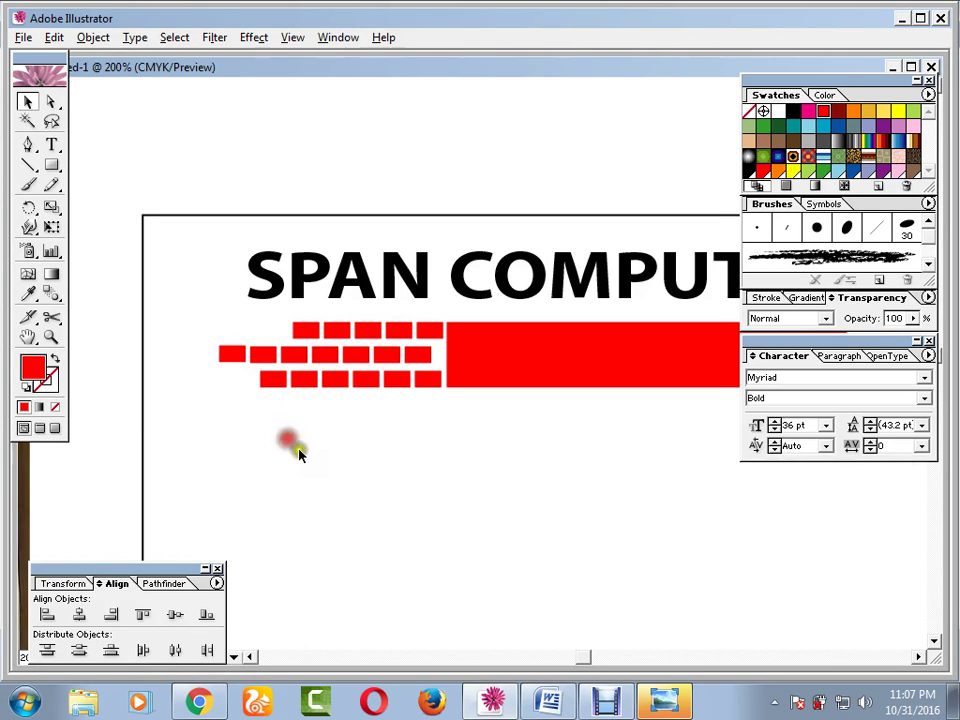
click(229, 356)
click(240, 432)
- Shift the SPAN COMPUTER heading left toward the block pattern's start and stretch it to reach the red bar's right edge
drag(185, 333, 636, 407)
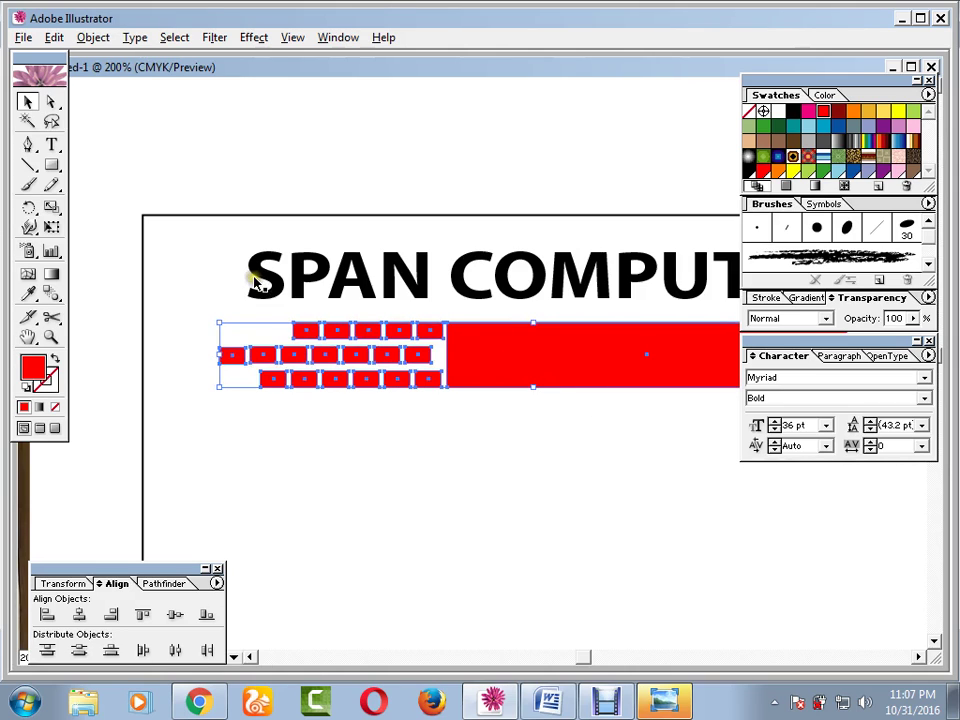
drag(253, 274, 219, 279)
click(399, 450)
drag(478, 435, 293, 446)
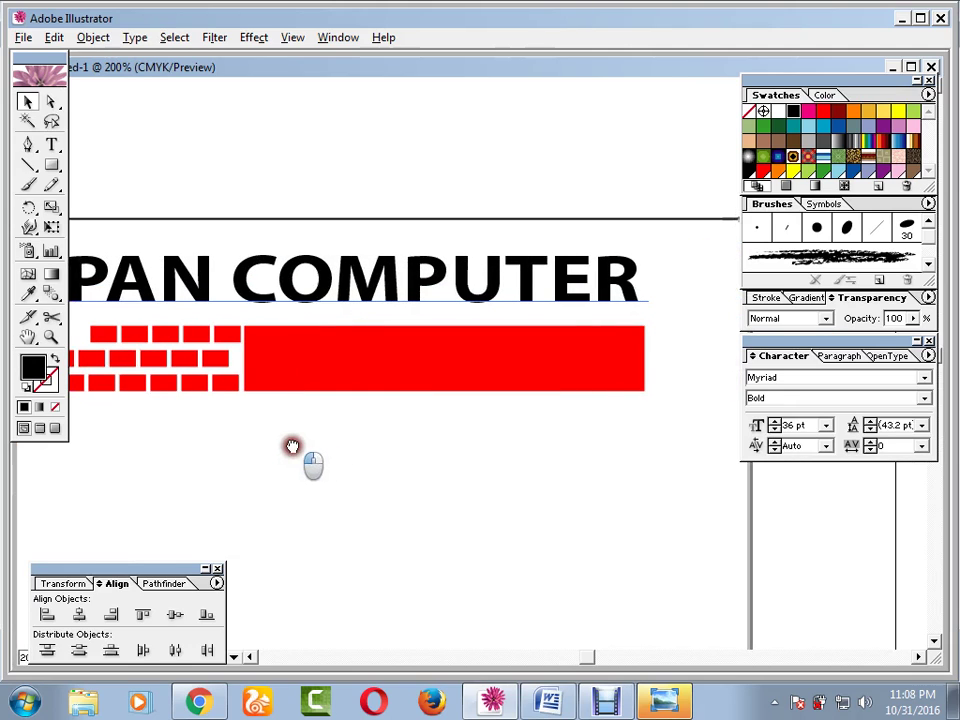
click(630, 282)
click(655, 282)
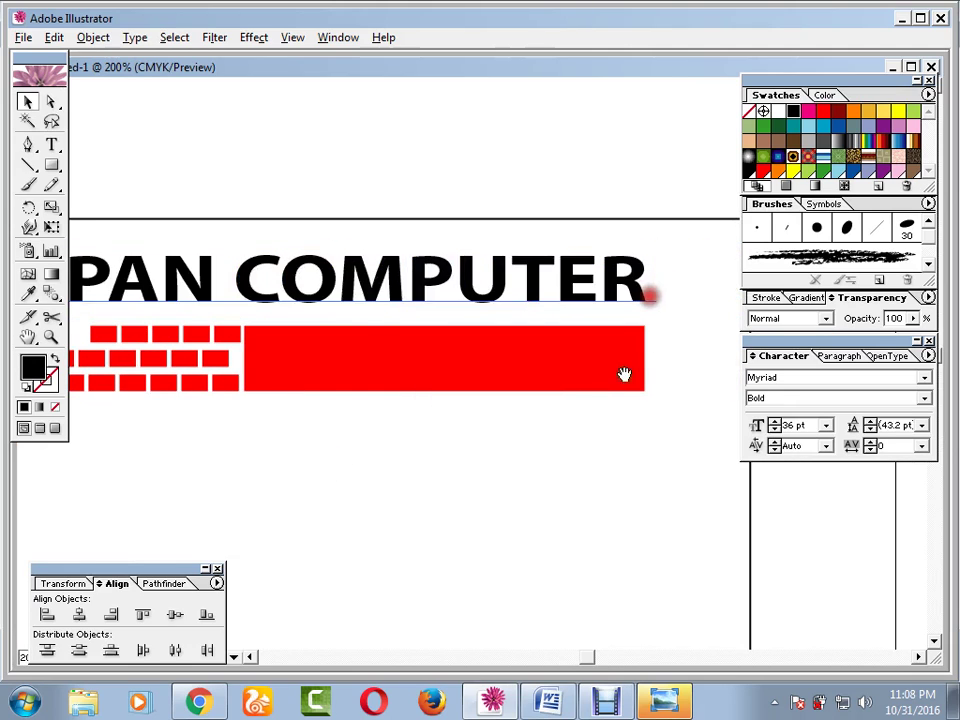
- Copy the three blocks nearest the bar onto the bar's left end and fill the copies with white
drag(555, 418, 690, 420)
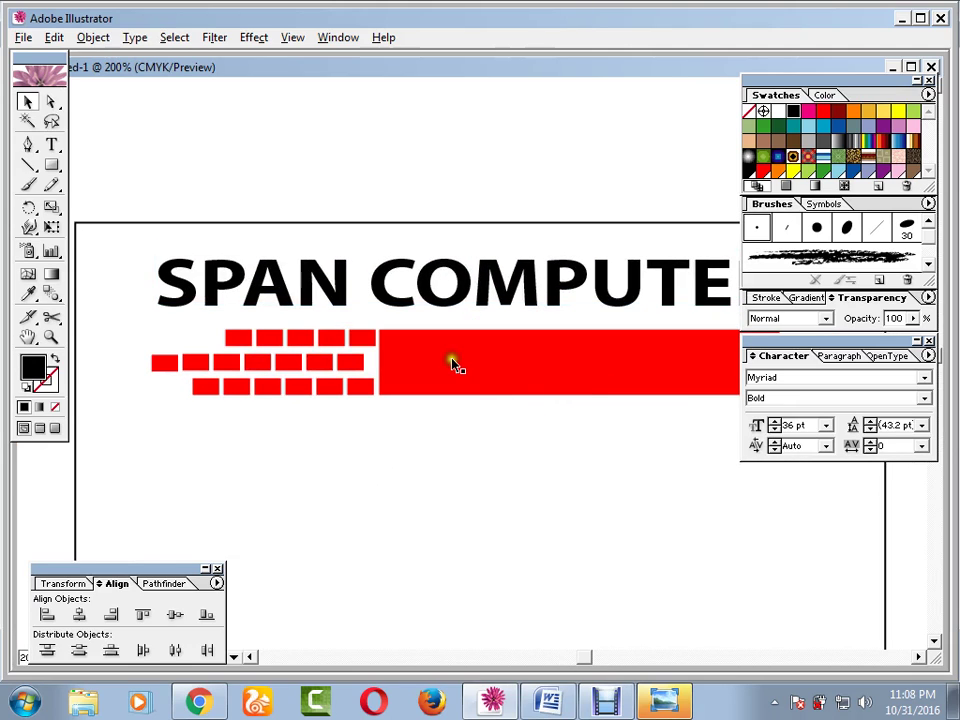
click(440, 363)
click(446, 446)
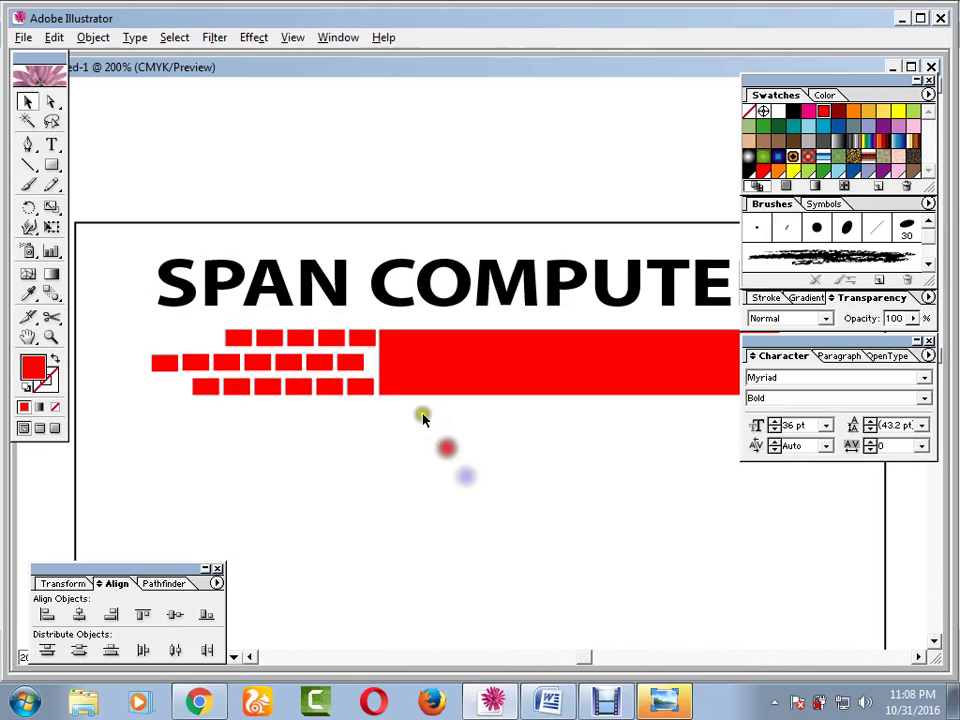
click(360, 336)
shift+click(355, 367)
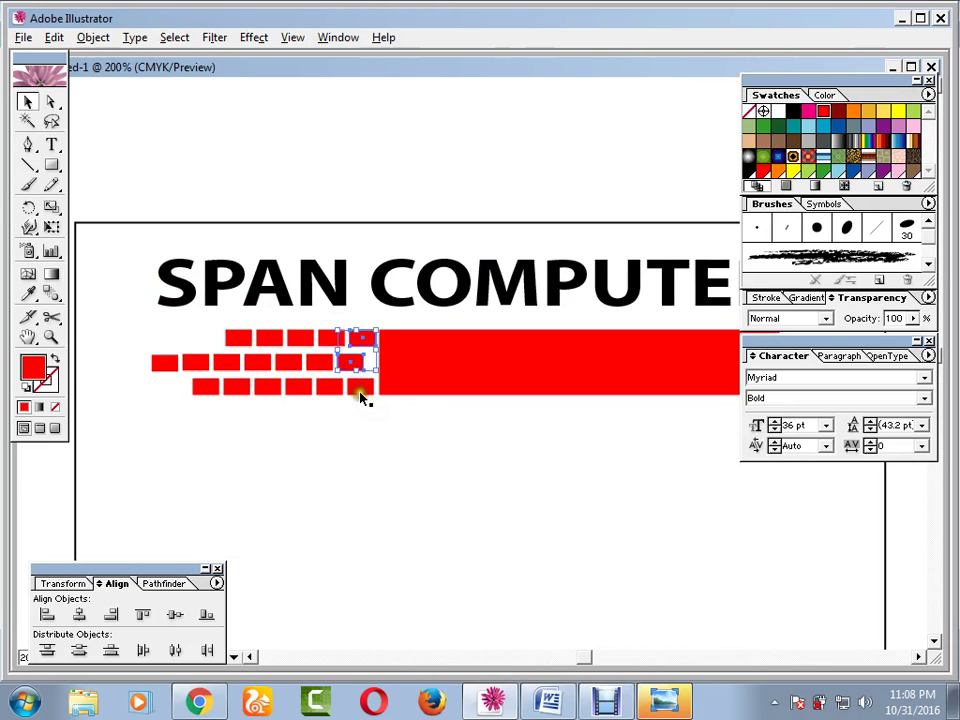
drag(362, 392, 424, 392)
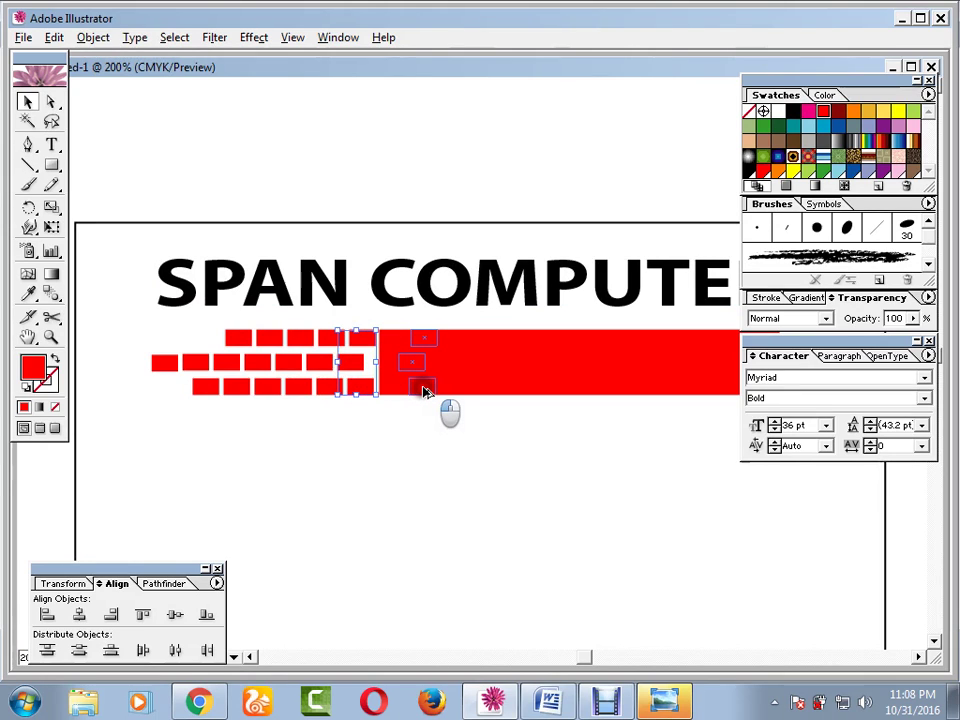
mouse_move(424, 392)
mouse_down()
mouse_move(399, 388)
mouse_move(413, 393)
mouse_up()
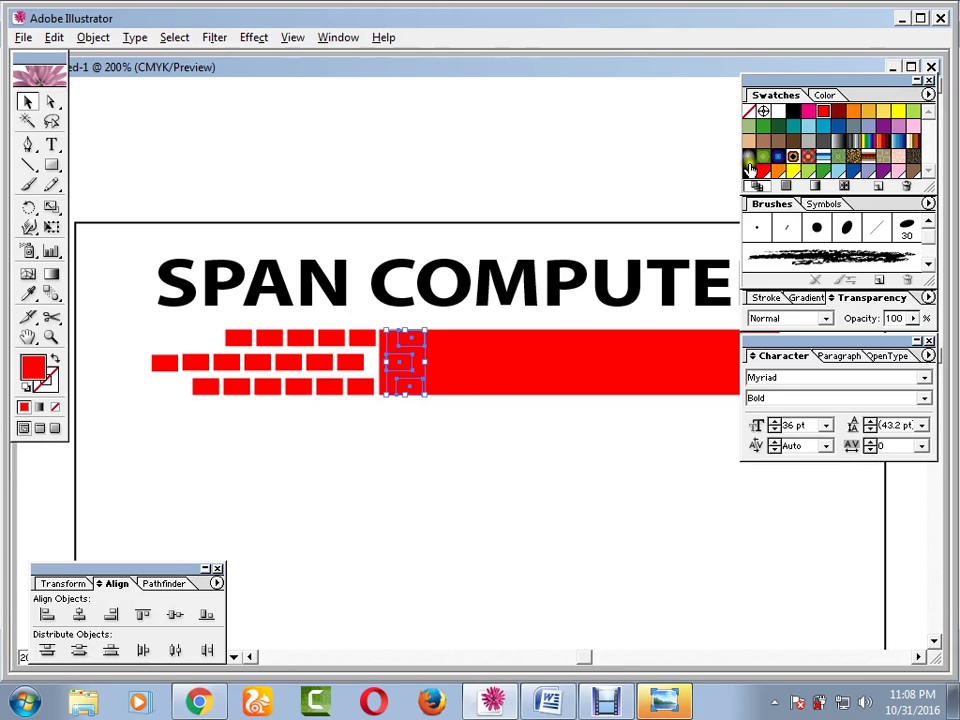
click(779, 111)
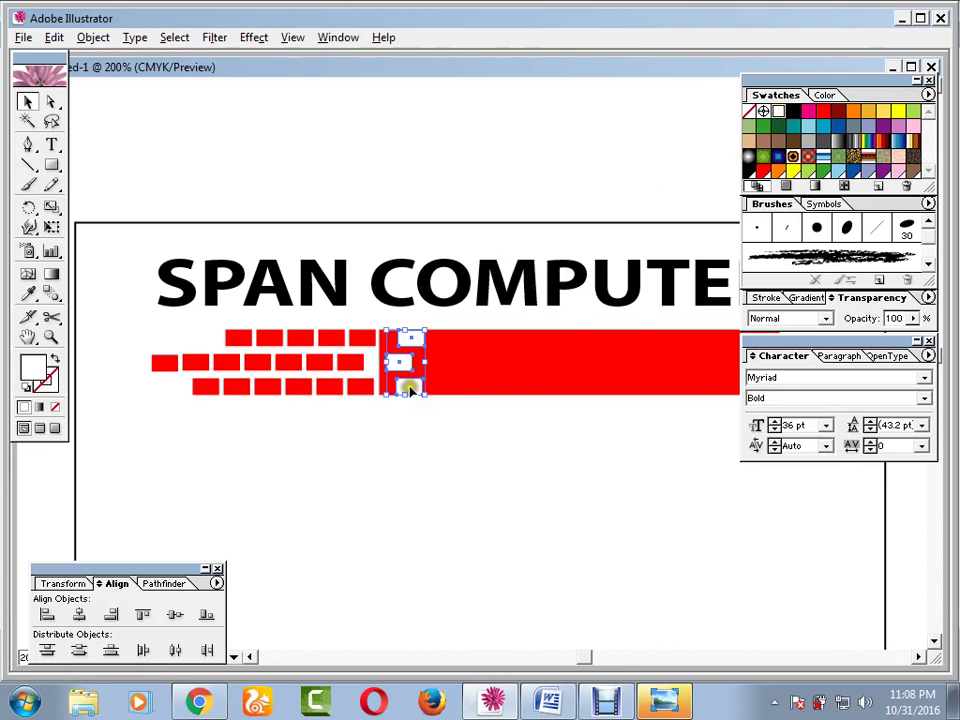
- Repeat the white three-block column twice to the right along the bar with even spacing
drag(405, 390, 447, 395)
key(ctrl+d)
click(450, 440)
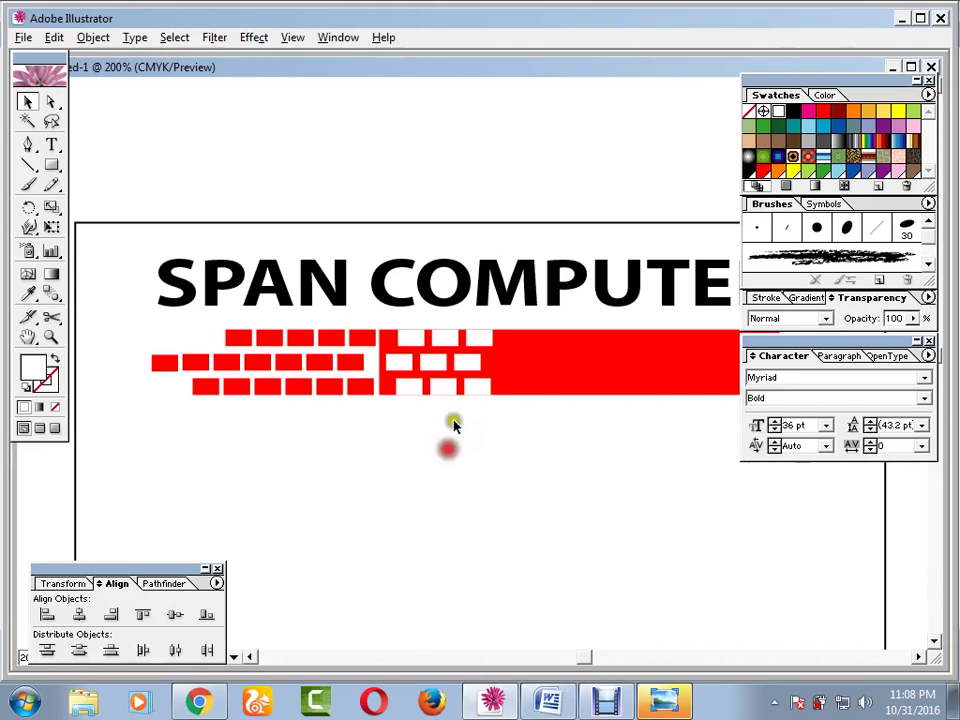
- Delete the last two white blocks of the top row and the last one of the middle row to form a staircase
click(477, 341)
click(467, 365)
key(Delete)
click(441, 341)
key(Delete)
click(446, 436)
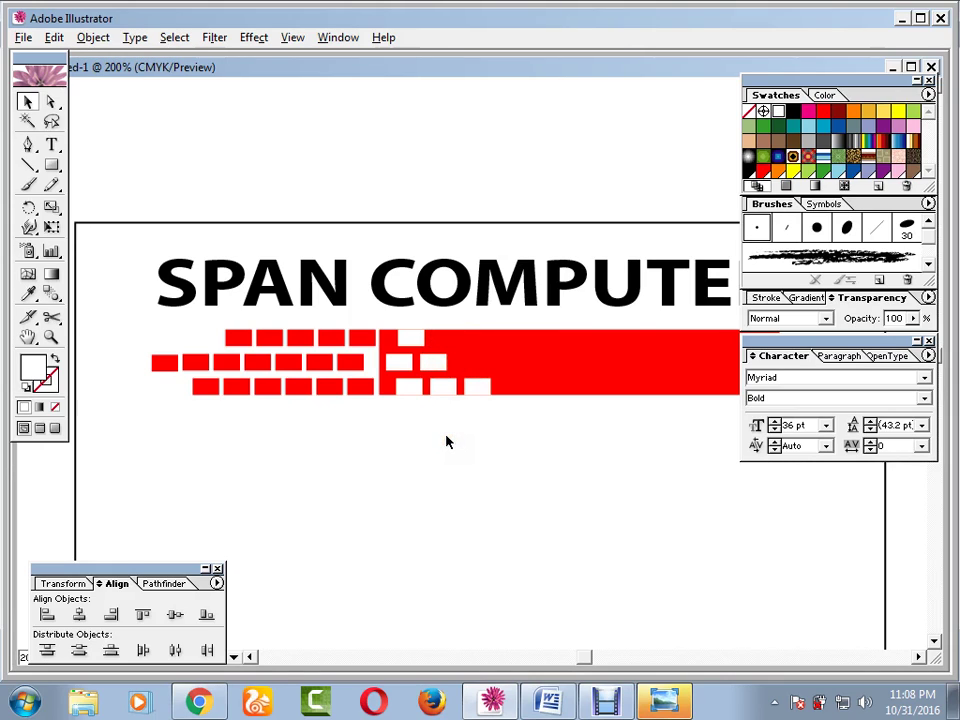
- Nudge the bottom row of white blocks slightly up and the top white block slightly down, inside the bar's edges
click(552, 406)
click(463, 389)
click(545, 390)
click(483, 392)
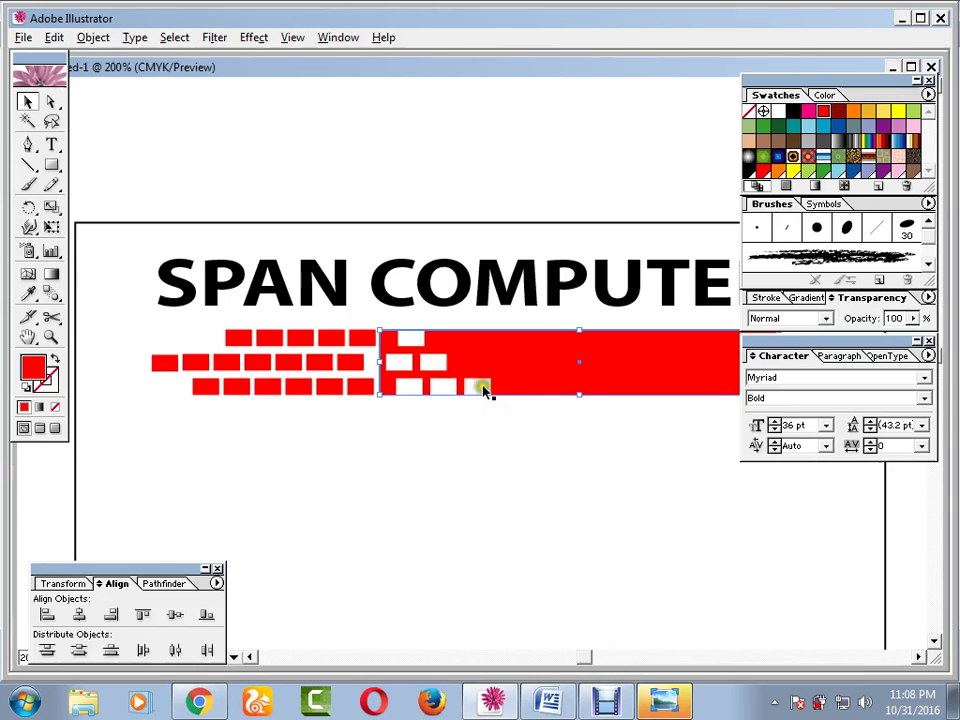
click(480, 388)
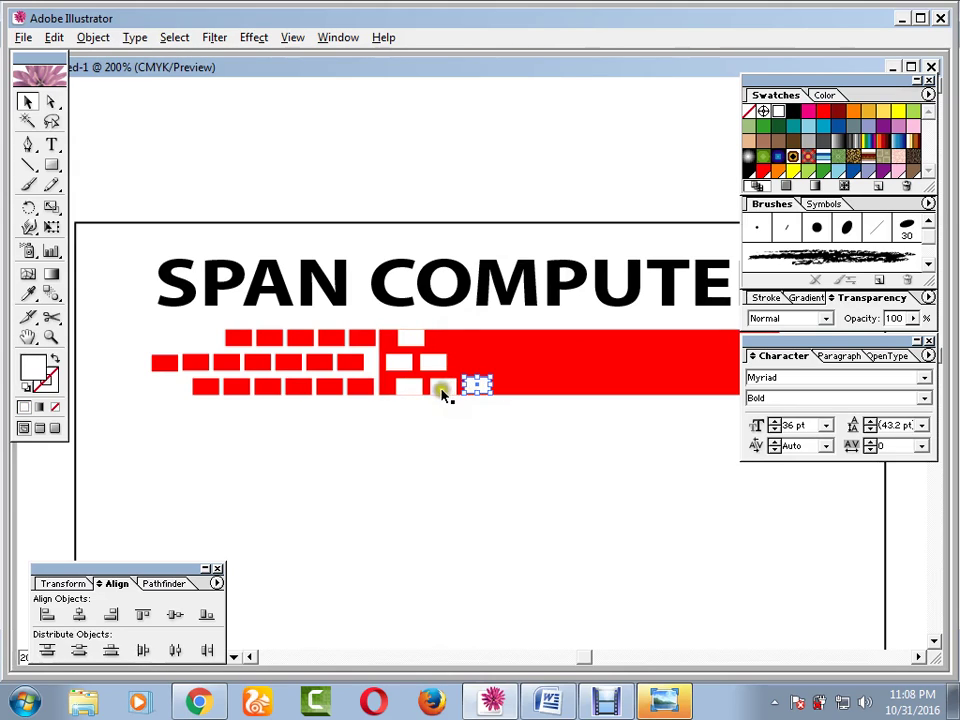
click(431, 447)
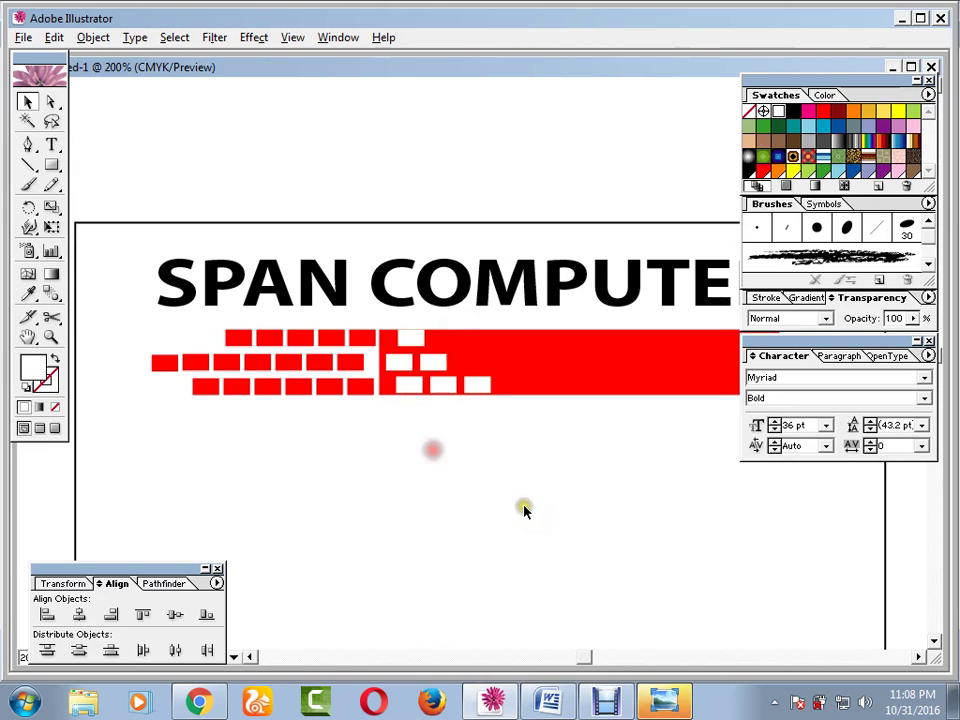
click(413, 342)
click(460, 531)
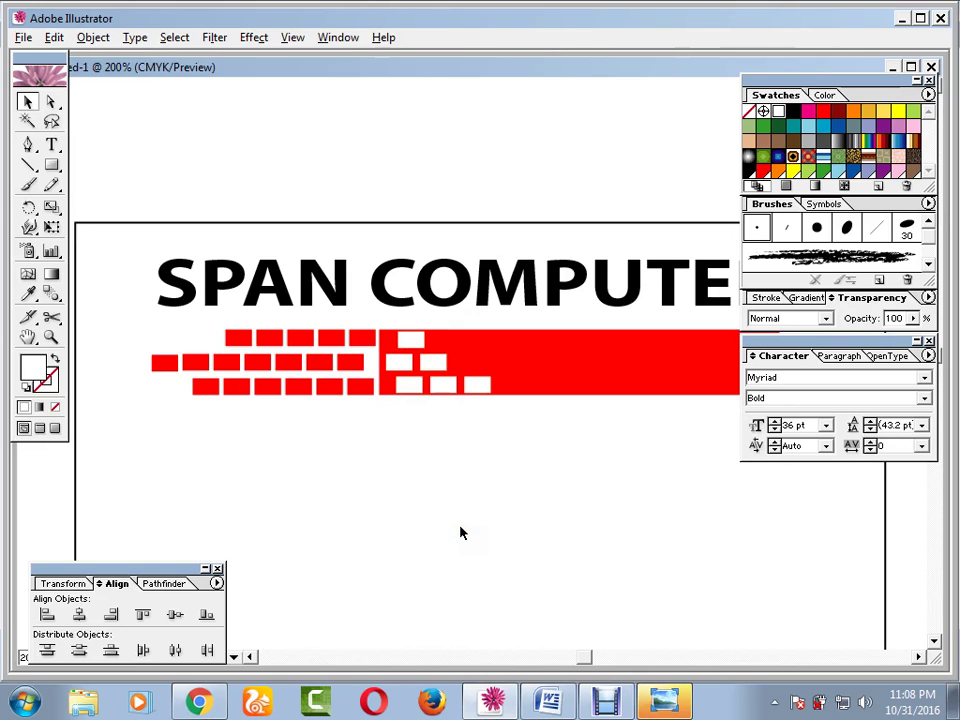
- Move the text "All kinds of Computer Accessories Sales" onto the red bar and bring it to the front
key(ctrl+minus)
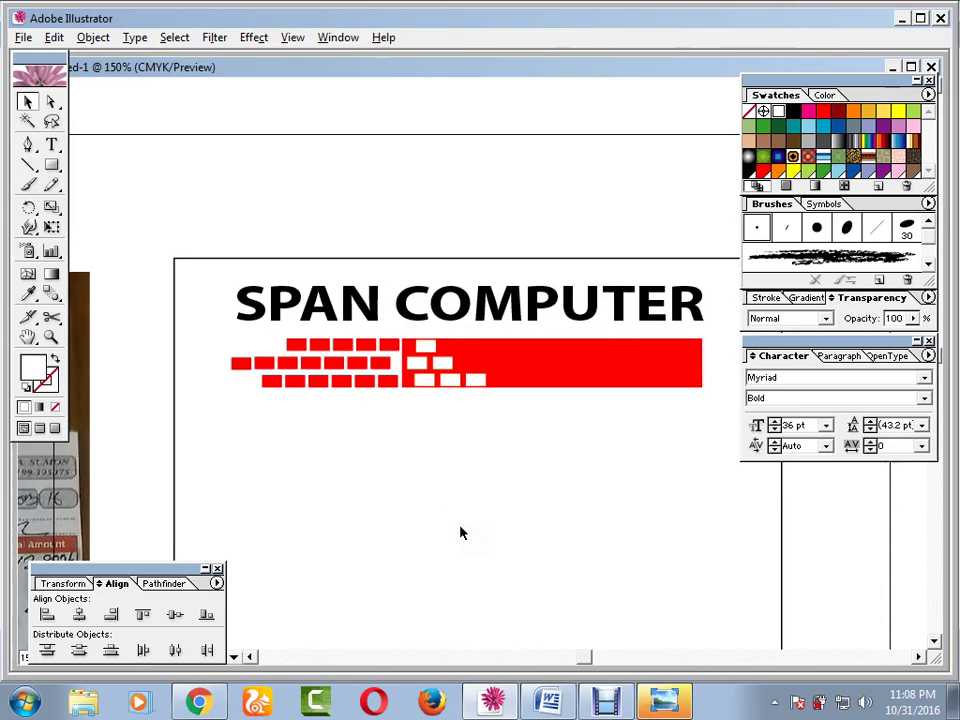
drag(124, 270, 306, 264)
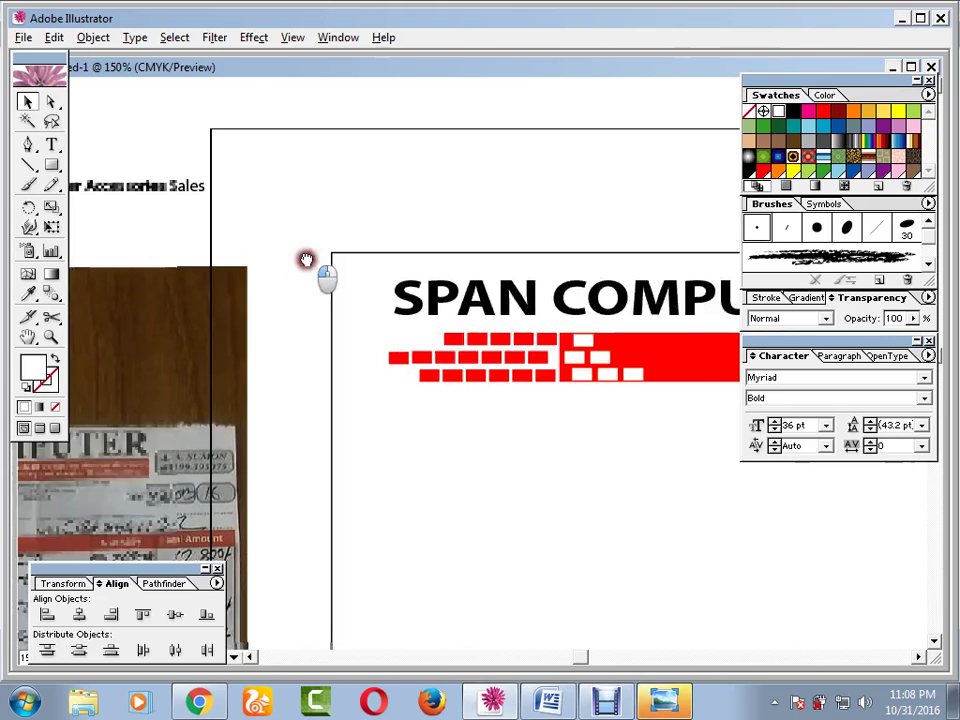
drag(147, 190, 501, 338)
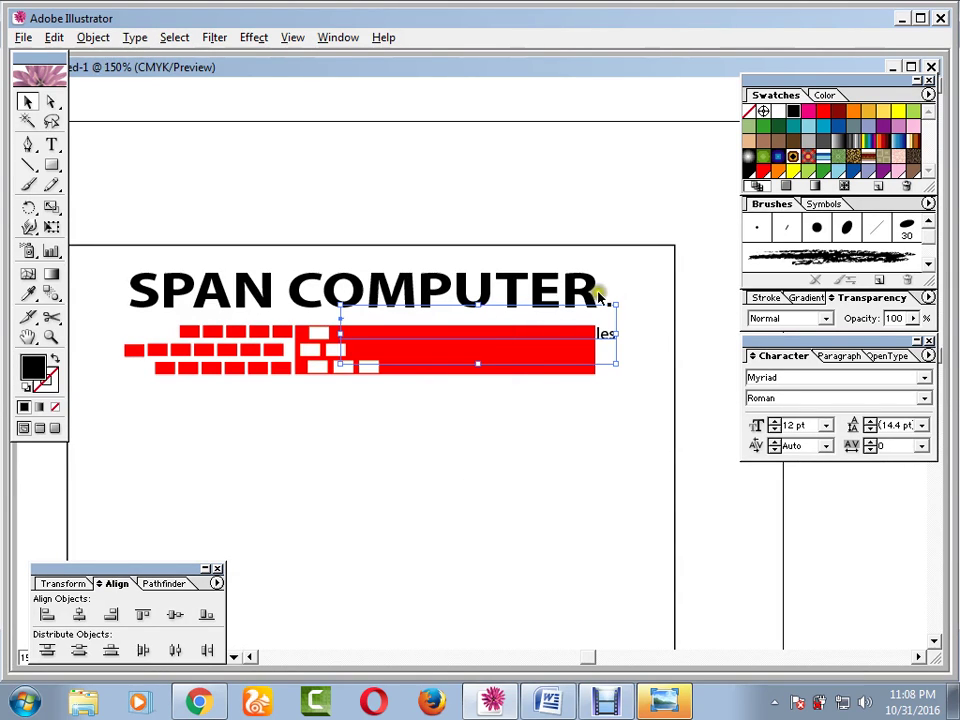
right_click(606, 332)
mouse_move(673, 495)
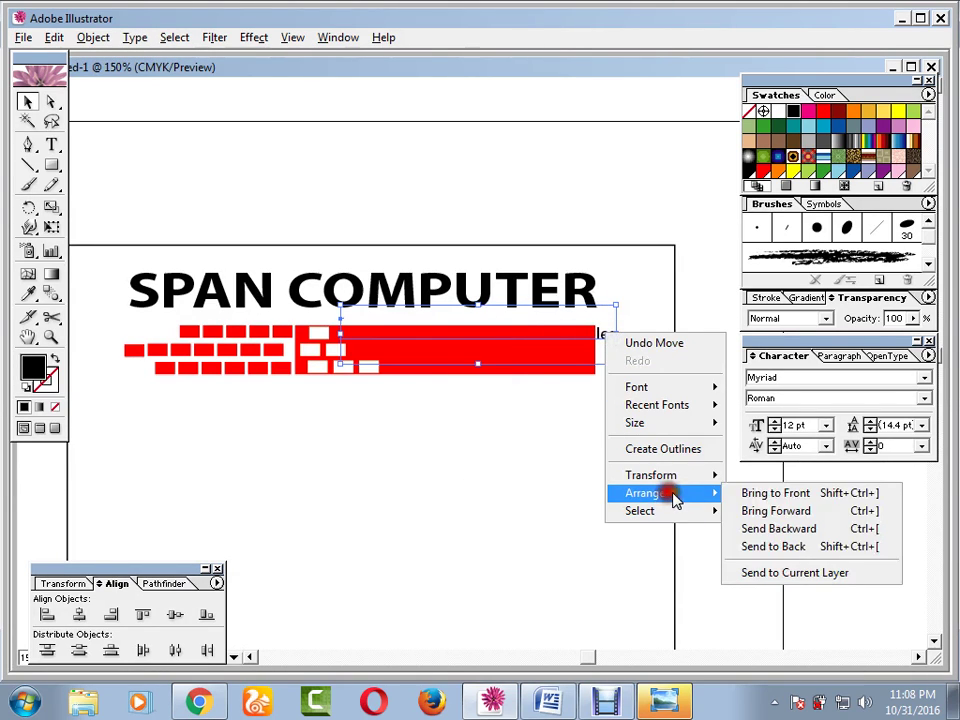
click(760, 493)
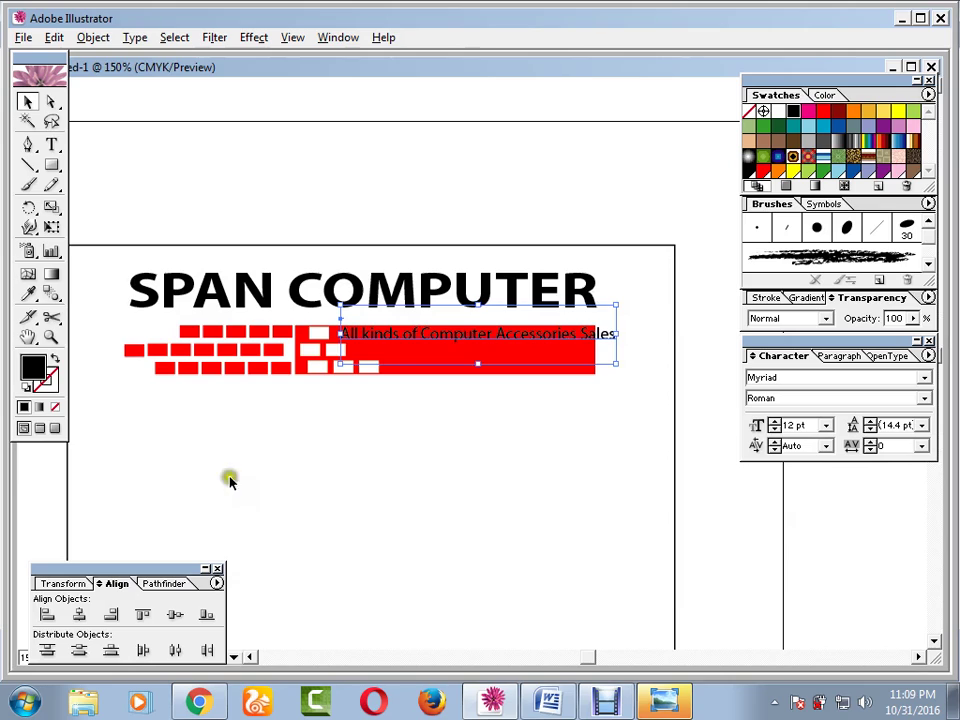
- Set the tagline to 11 pt, reposition it on the bar and narrow it to fit within the bar's right edge
click(774, 430)
click(774, 430)
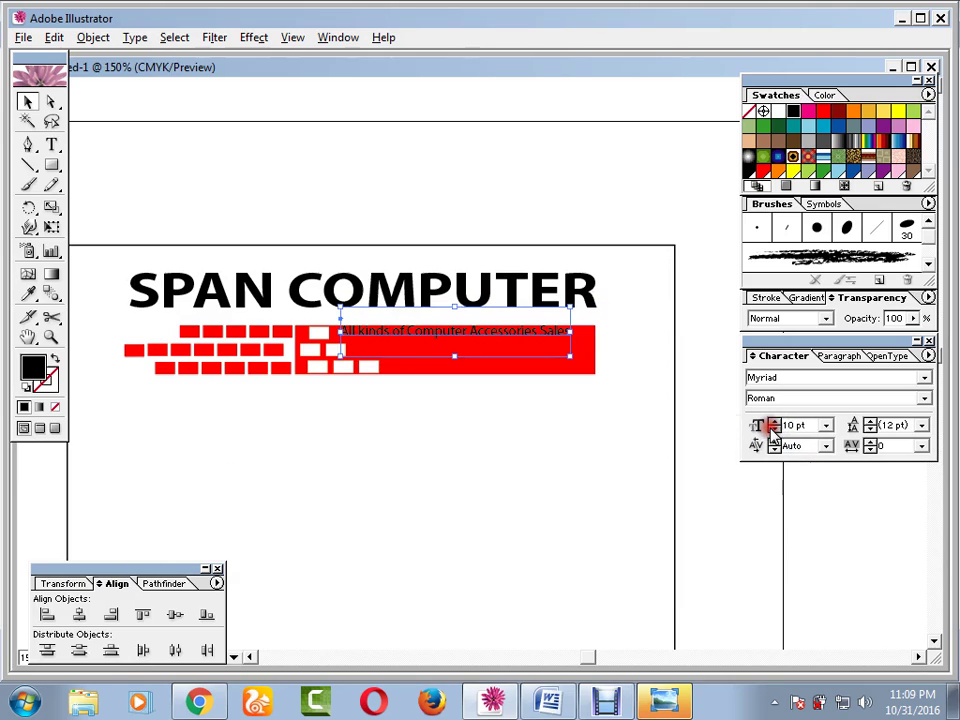
mouse_move(525, 336)
mouse_down()
mouse_move(542, 354)
mouse_move(533, 343)
mouse_up()
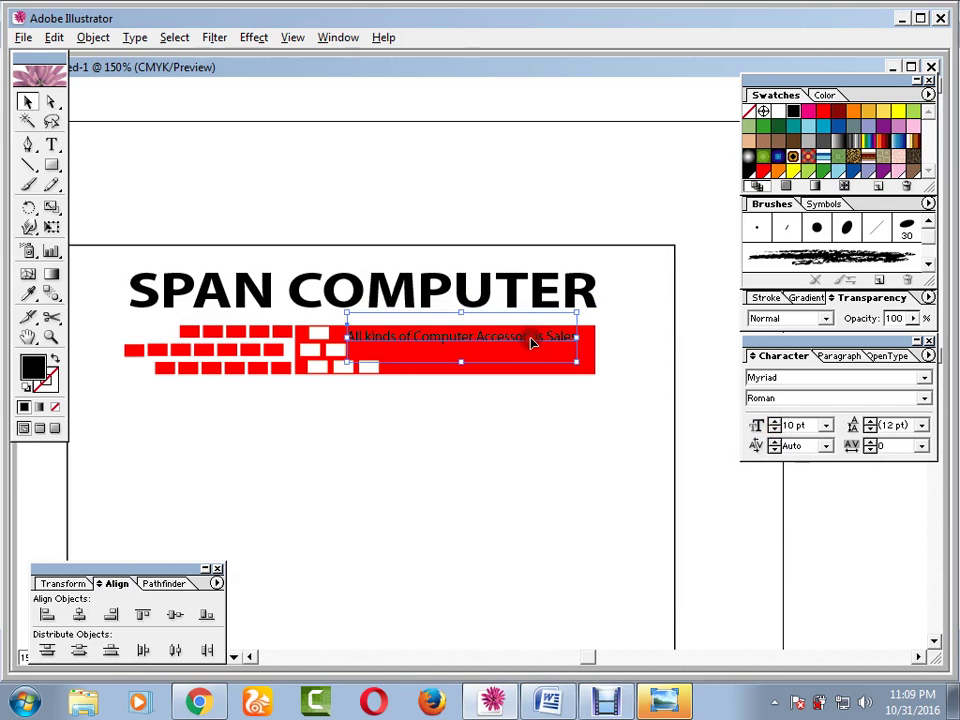
click(774, 421)
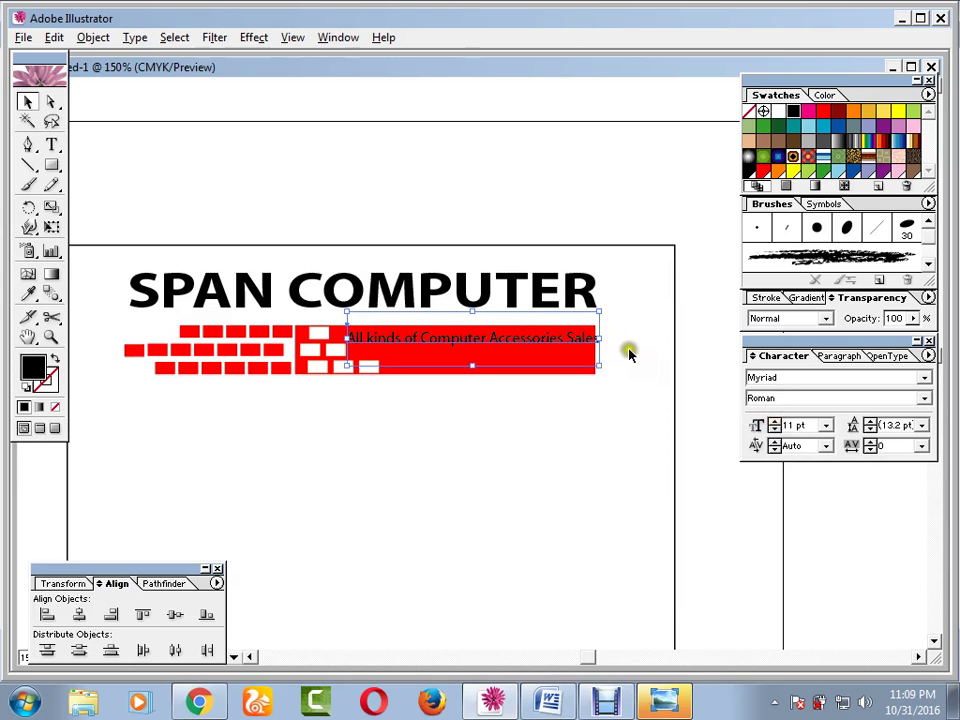
drag(601, 338, 593, 360)
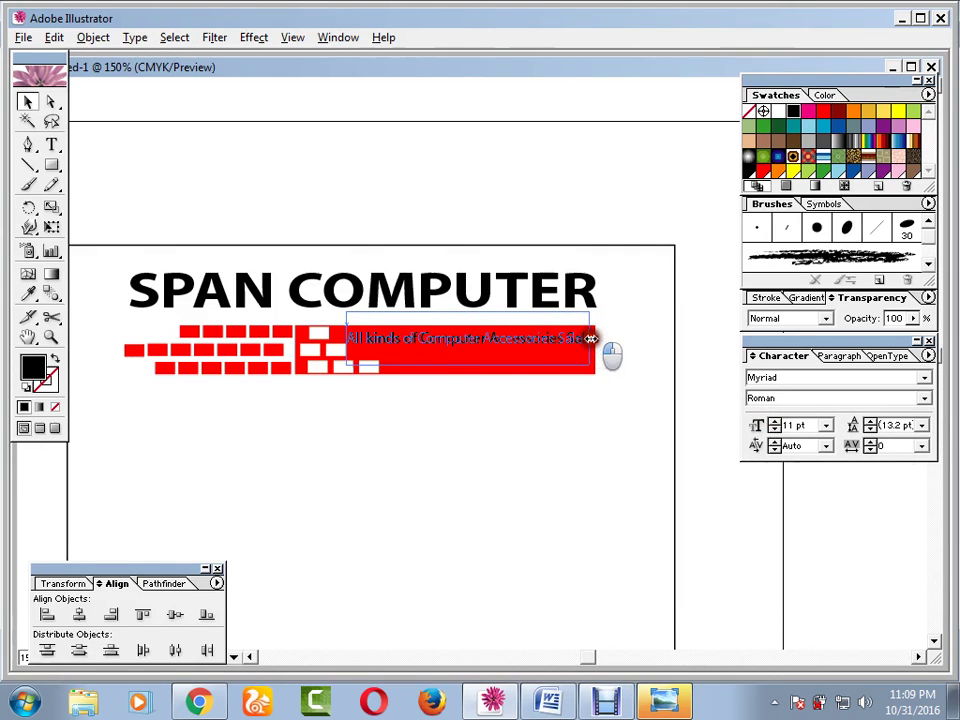
click(635, 360)
- Fill the tagline with white and place a copy of it just below on the red bar
click(489, 340)
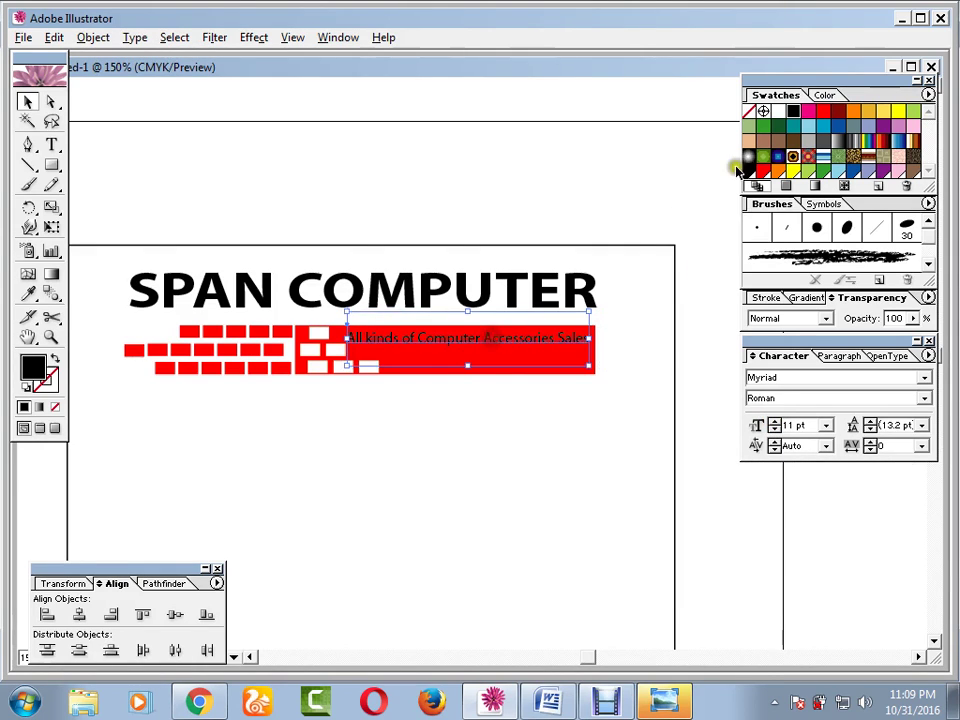
click(775, 112)
click(666, 304)
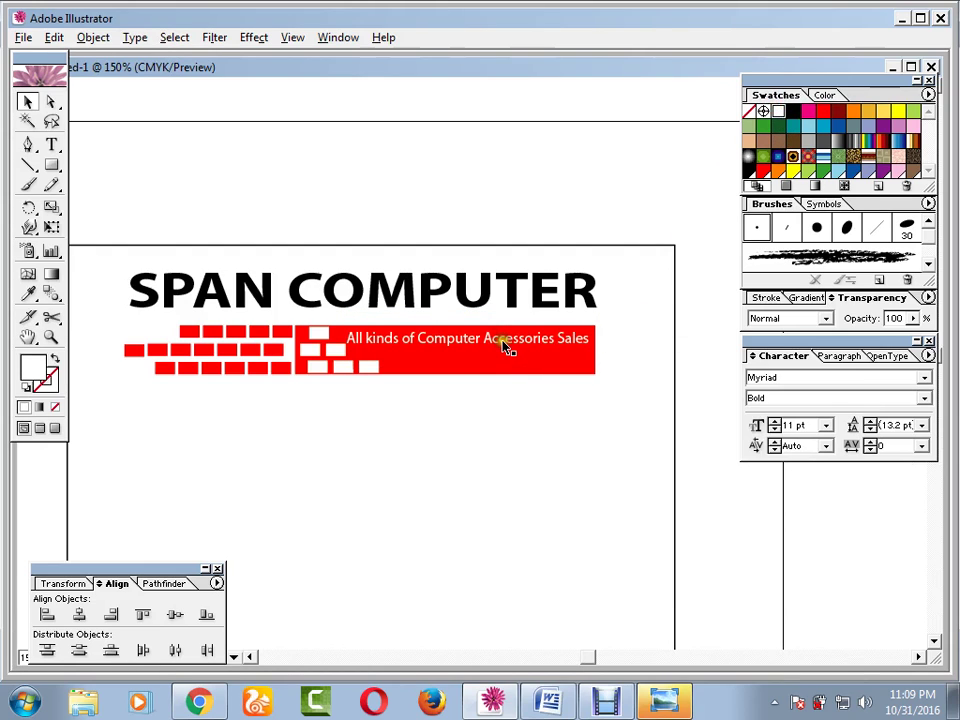
drag(505, 345, 508, 360)
click(564, 446)
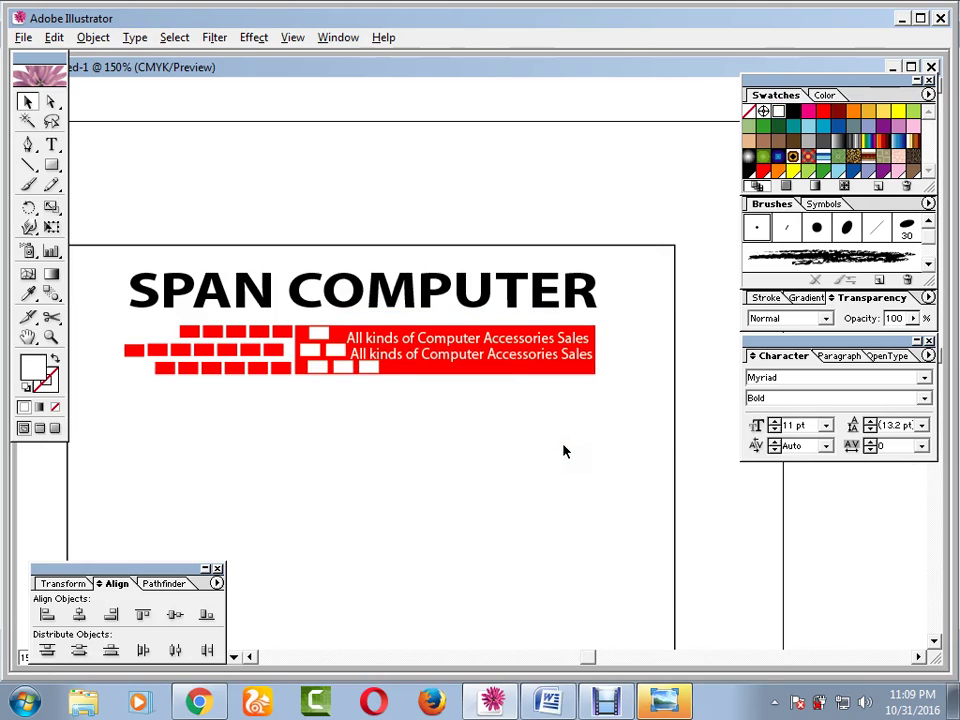
- Scale down the entire header, including the heading, blocks, bar and both taglines, proportionally about its centre
drag(586, 434, 182, 271)
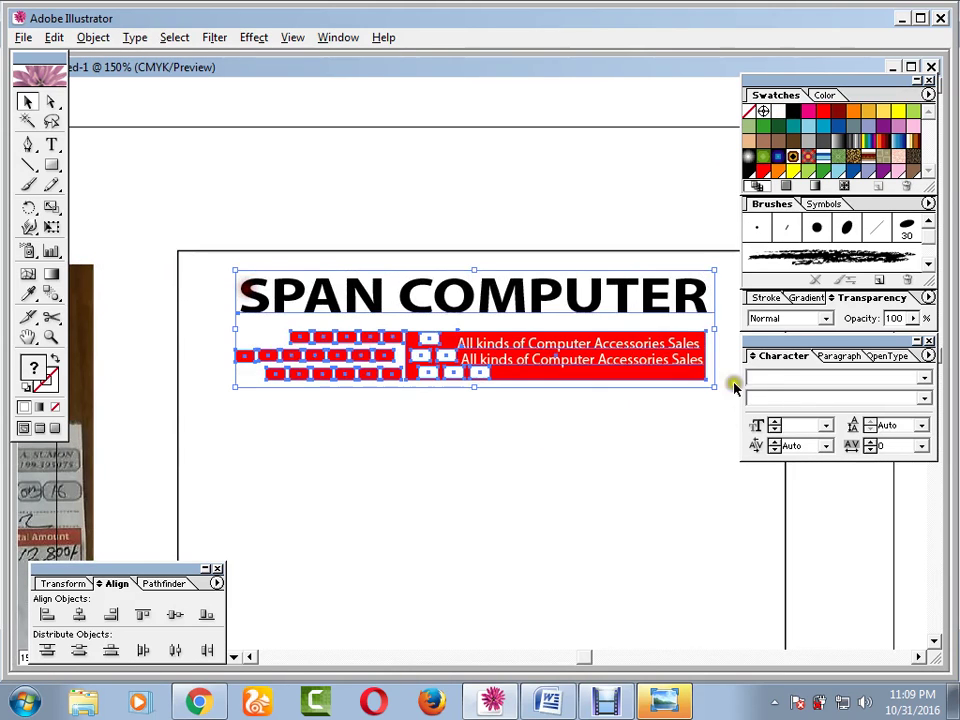
drag(710, 387, 690, 381)
drag(690, 448, 583, 451)
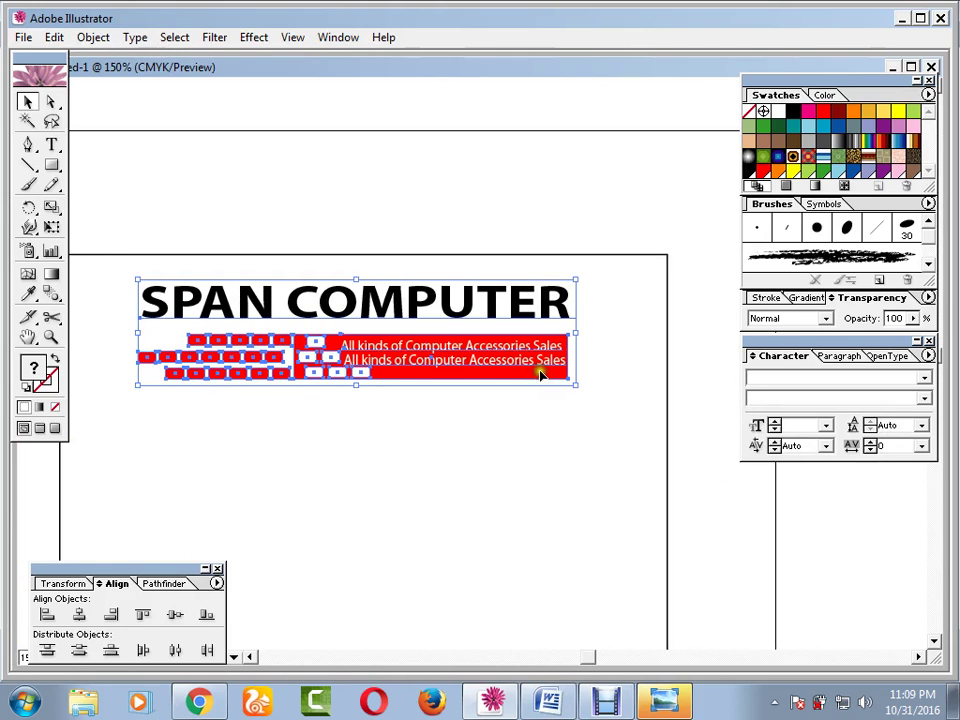
drag(576, 386, 158, 254)
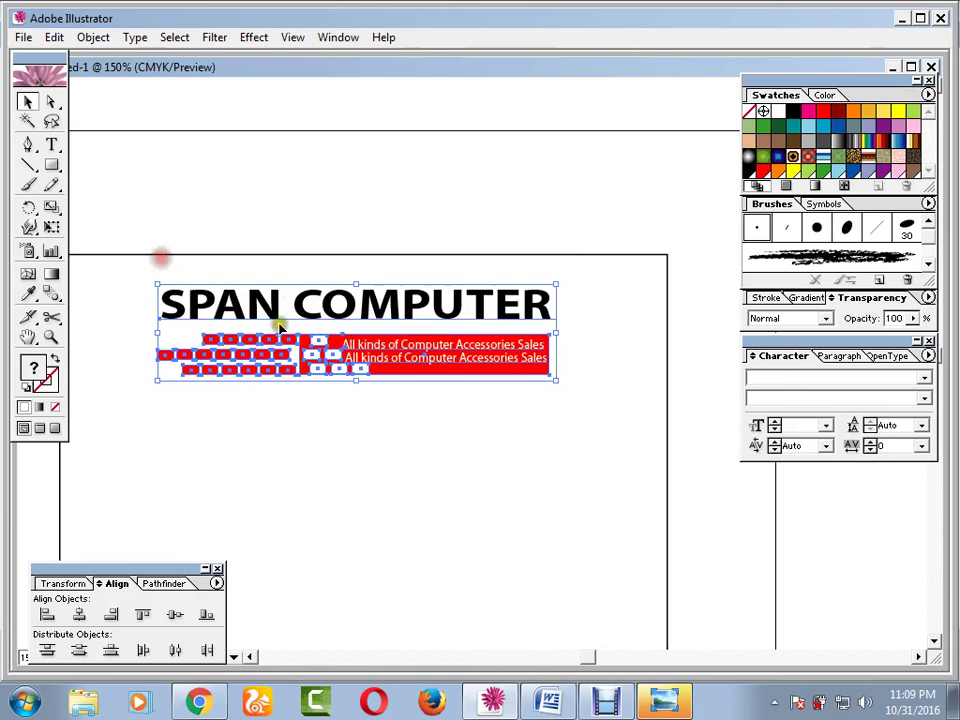
- Nudge the scaled header a little to the left within the page frame
key(Left)
key(Left)
key(Left)
key(Left)
key(Left)
key(Left)
key(Left)
key(Left)
key(Left)
click(489, 444)
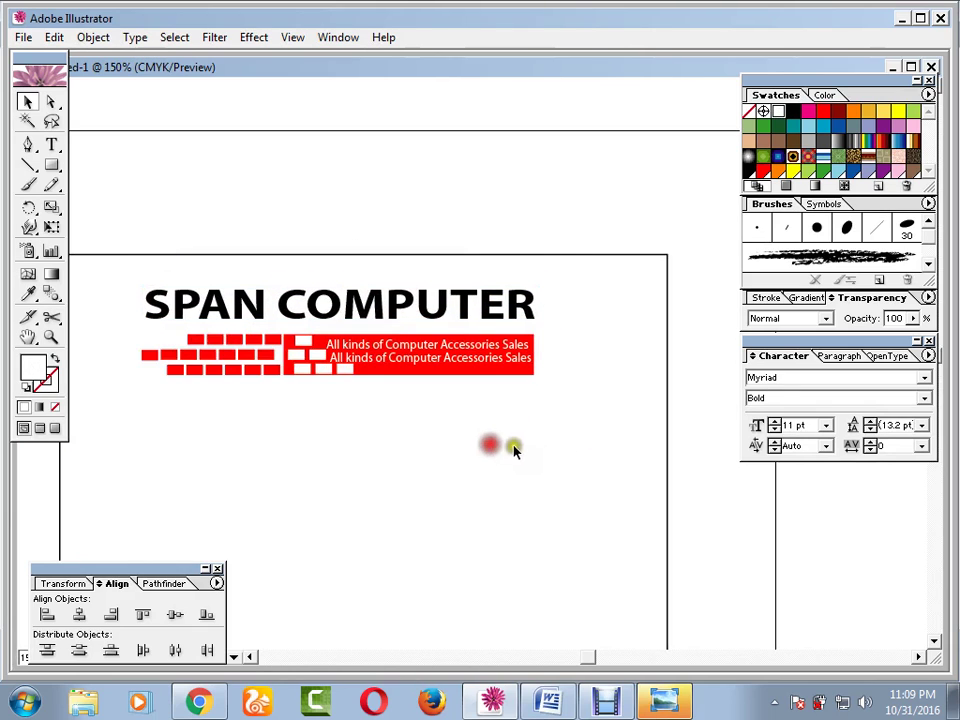
drag(585, 426, 638, 420)
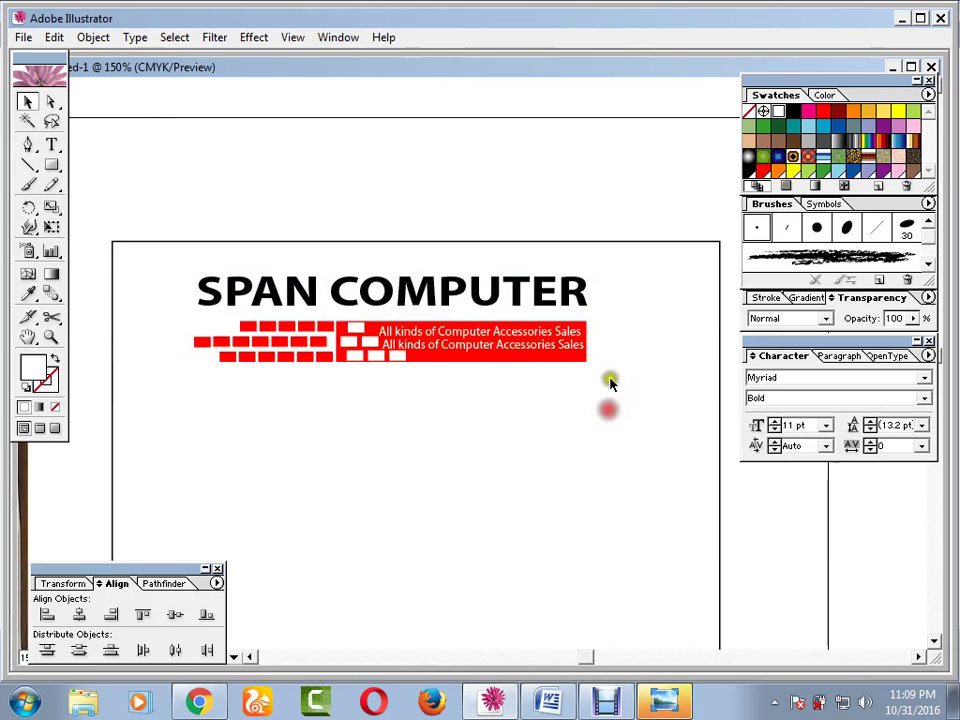
drag(617, 312, 698, 350)
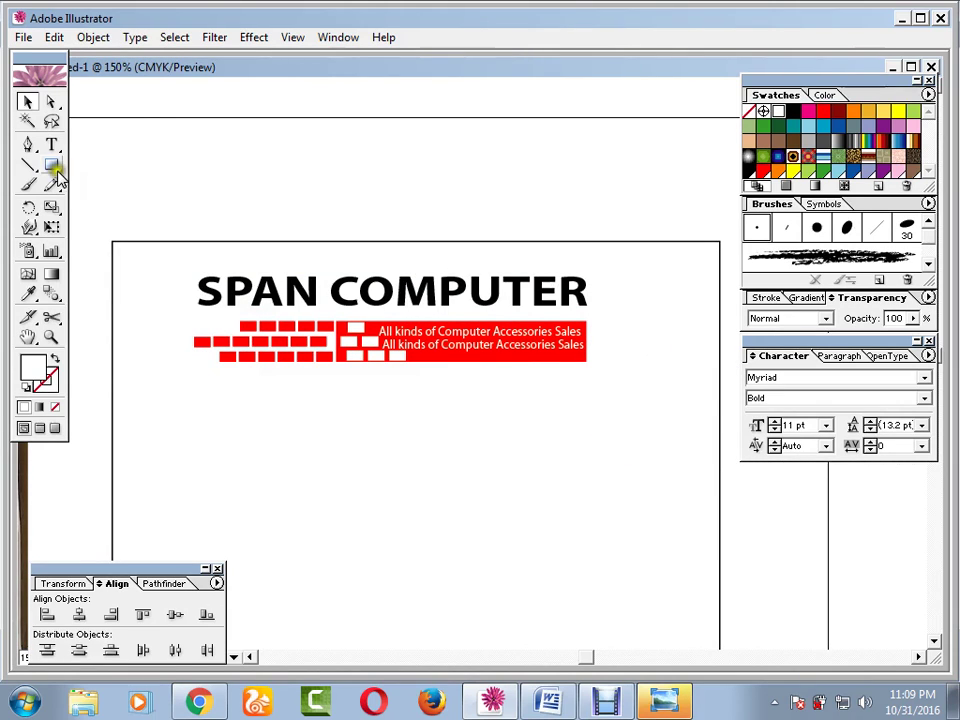
- Draw a rounded rectangle beside the red bar, inside the page frame, with a black stroke and no fill
drag(55, 164, 93, 170)
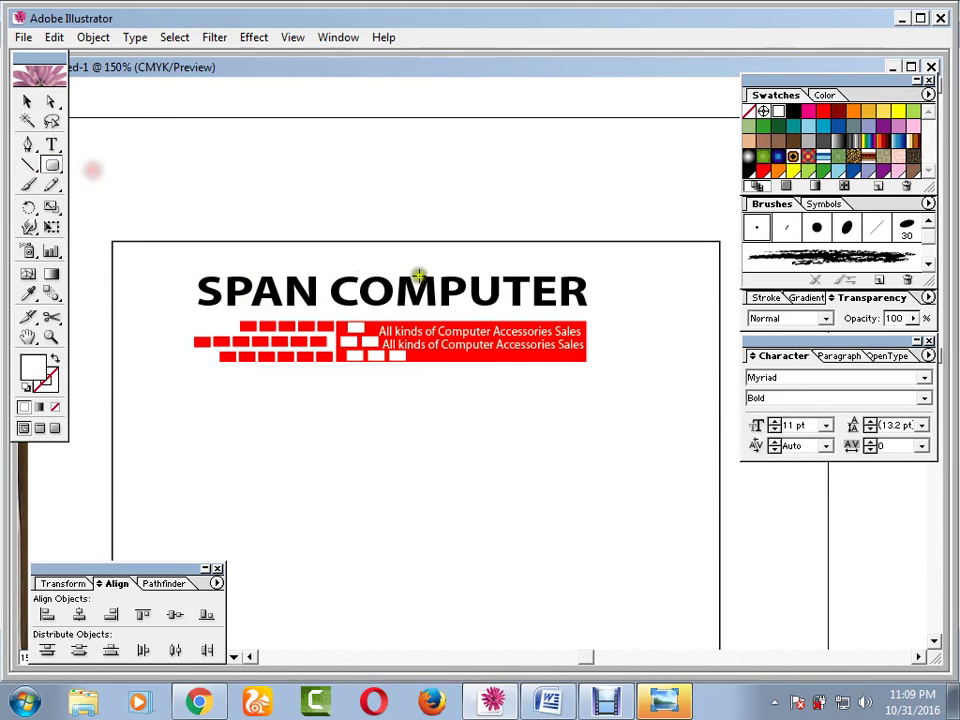
drag(607, 306, 716, 343)
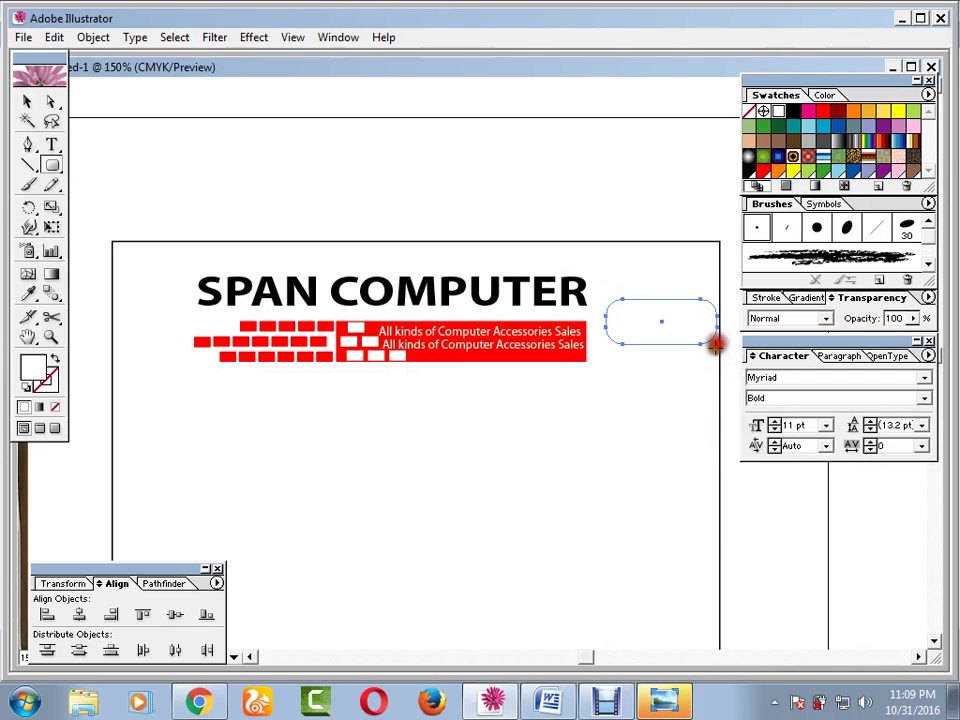
click(27, 101)
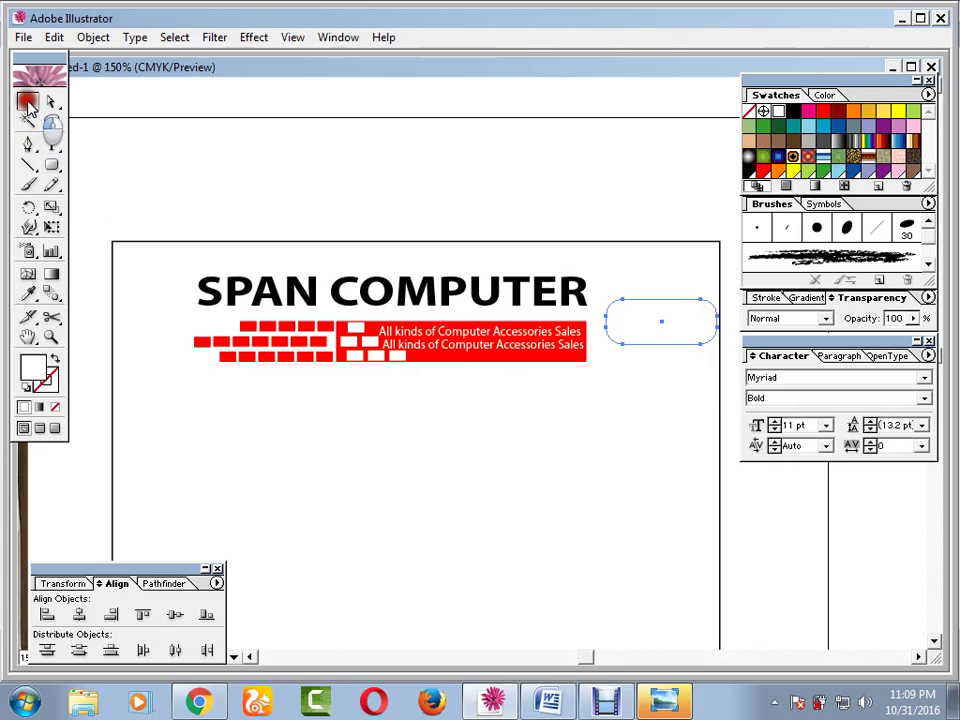
click(47, 380)
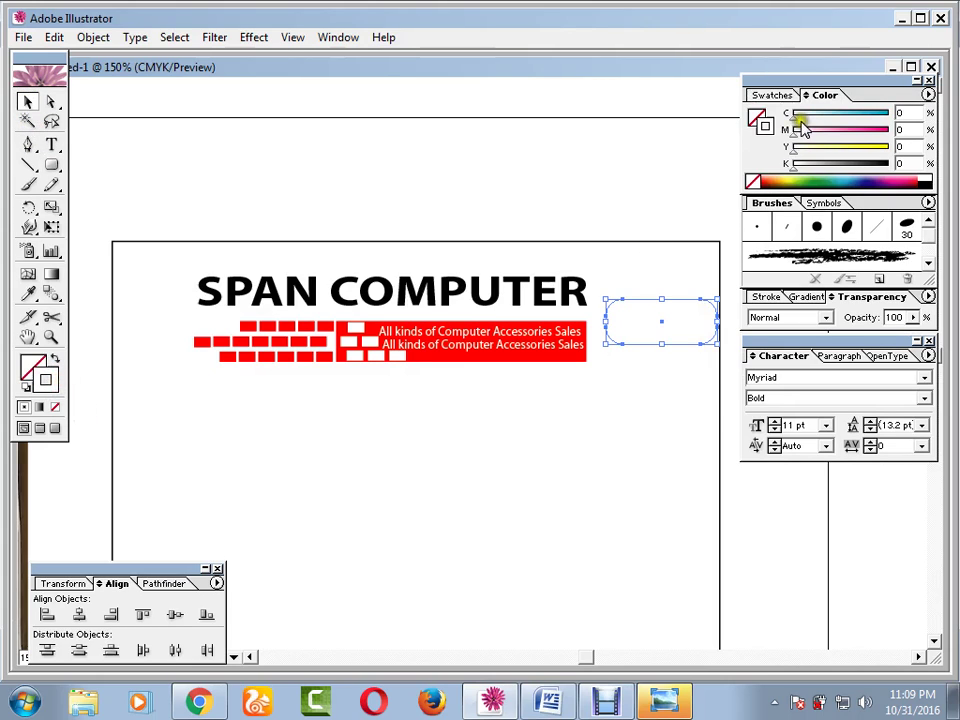
click(775, 95)
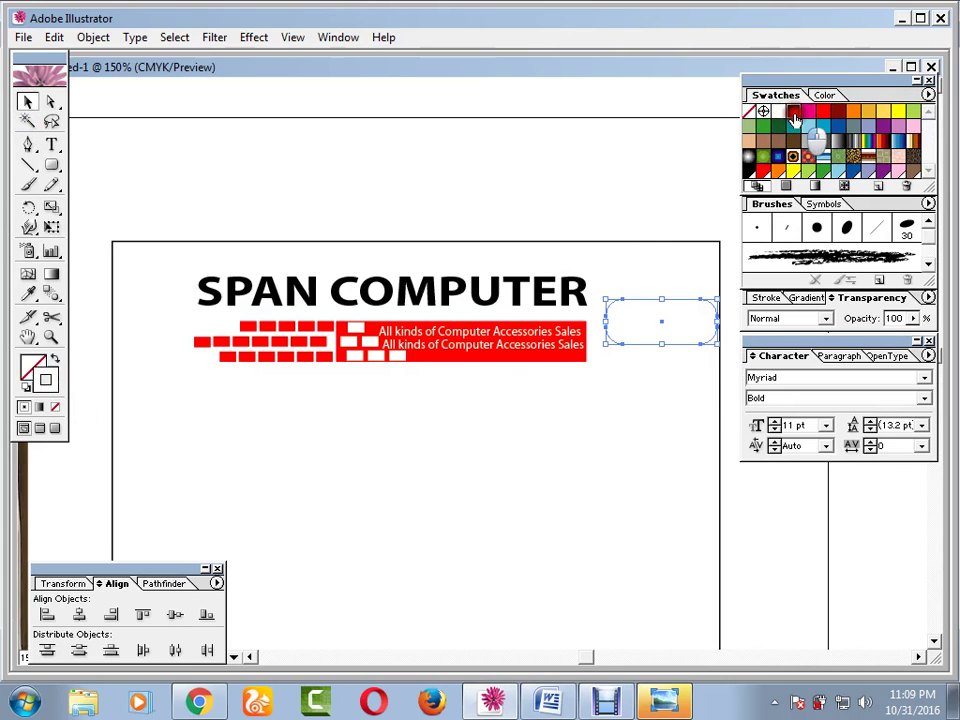
click(793, 111)
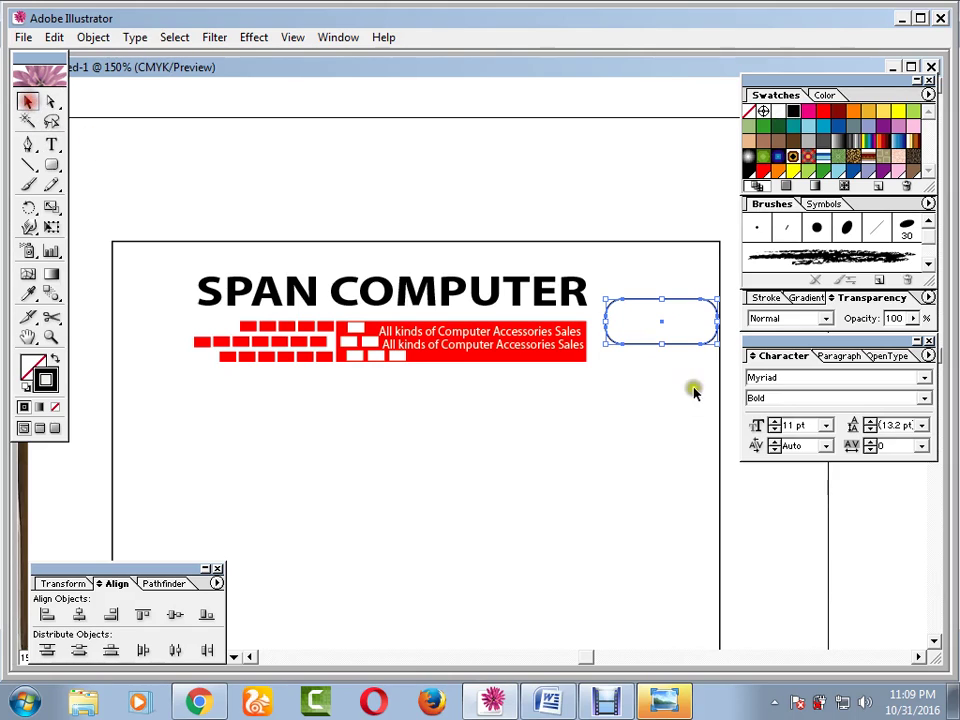
- Move the rounded box slightly down and left so it sits beside the red bar within the frame
click(666, 334)
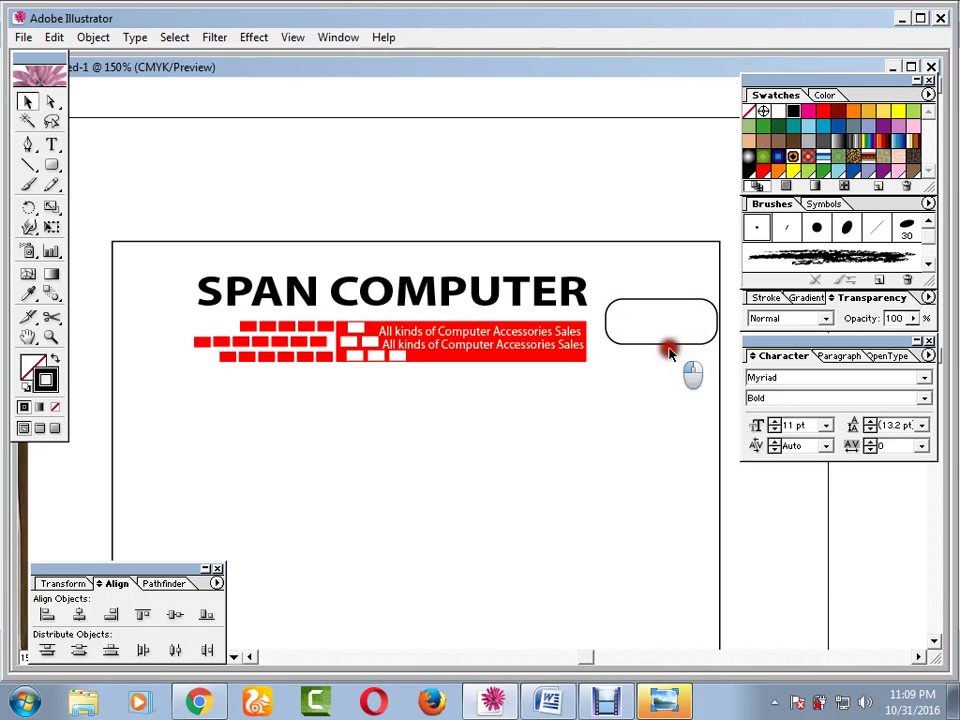
click(666, 344)
drag(662, 354, 658, 358)
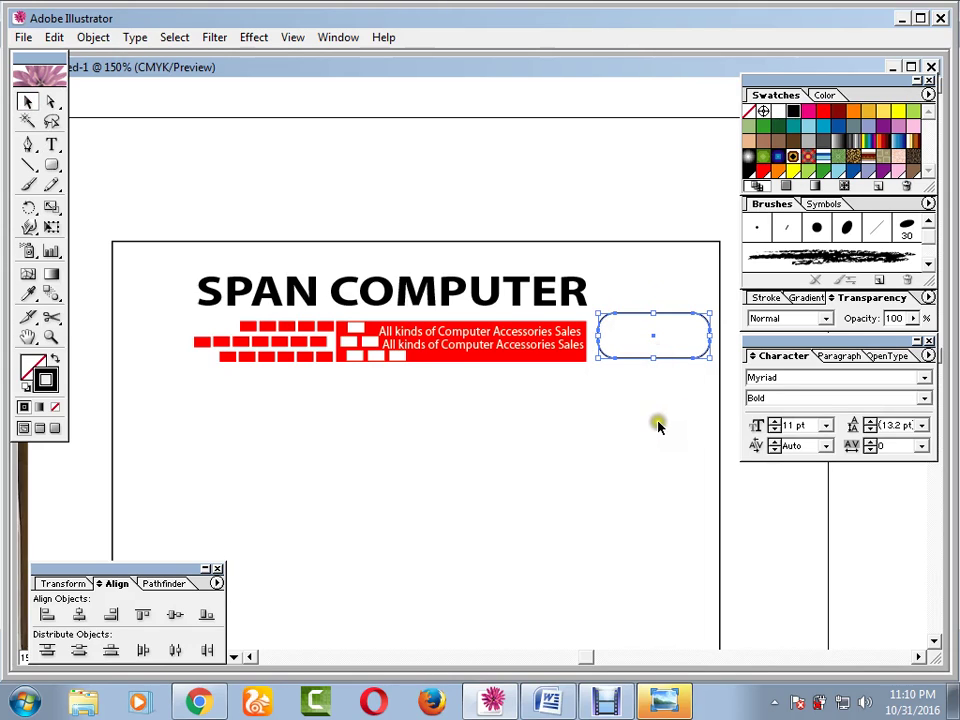
click(640, 428)
- Fill the rounded box with gray and lighten it to 9% black
click(676, 316)
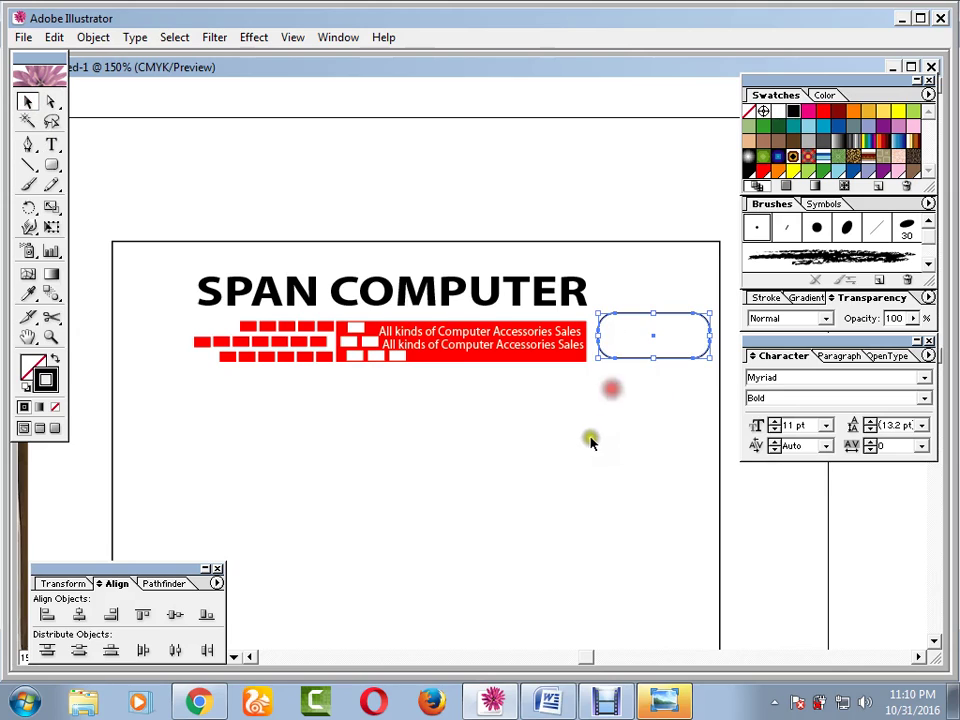
click(32, 366)
click(774, 95)
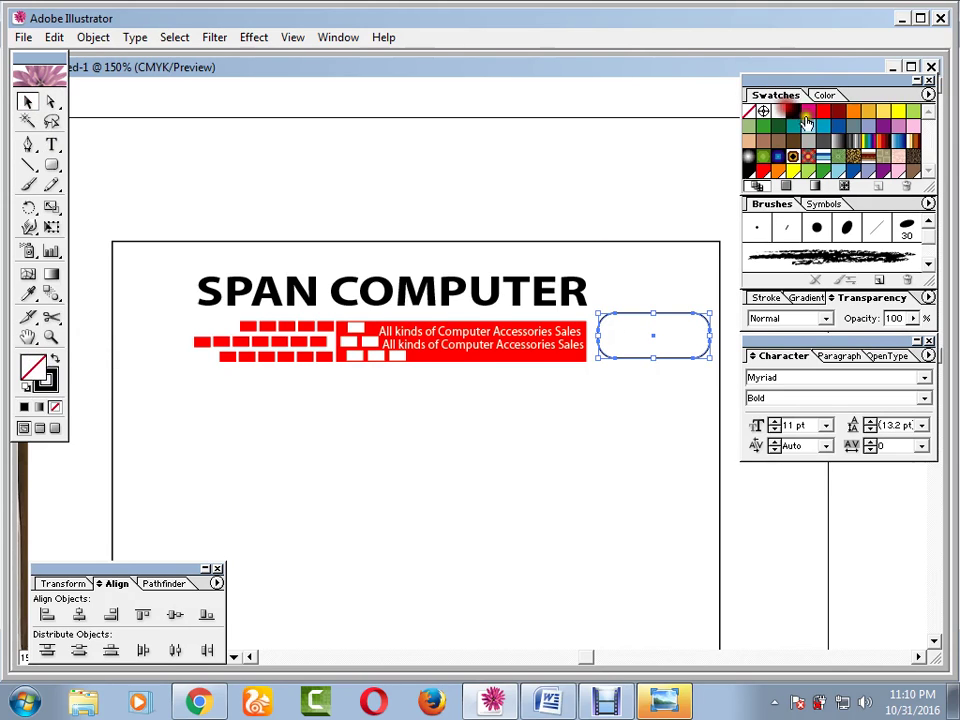
click(808, 141)
click(680, 442)
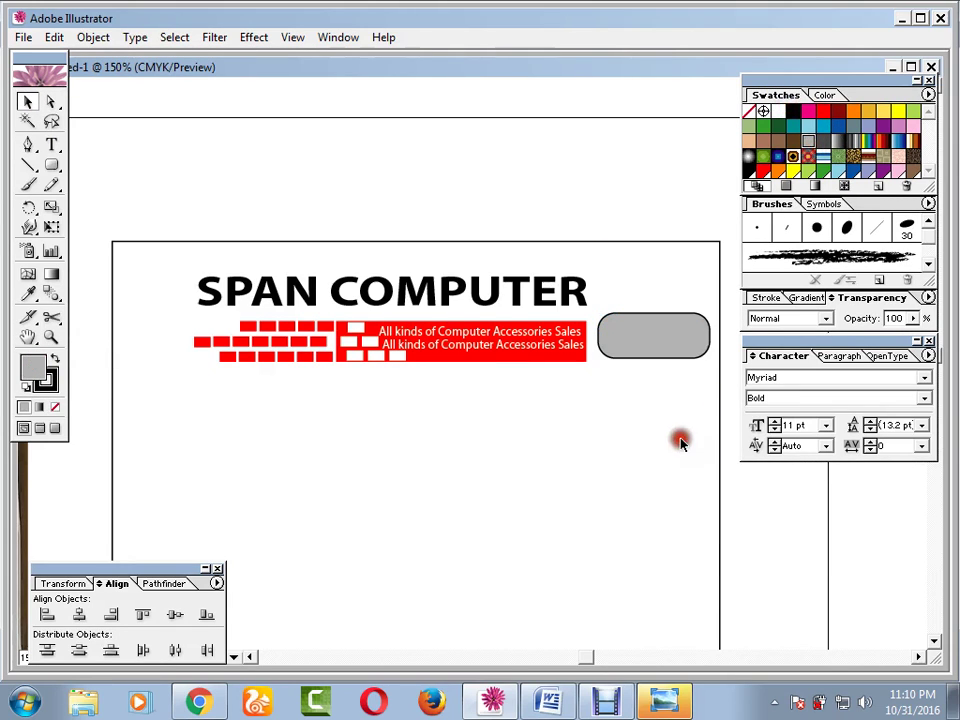
click(651, 347)
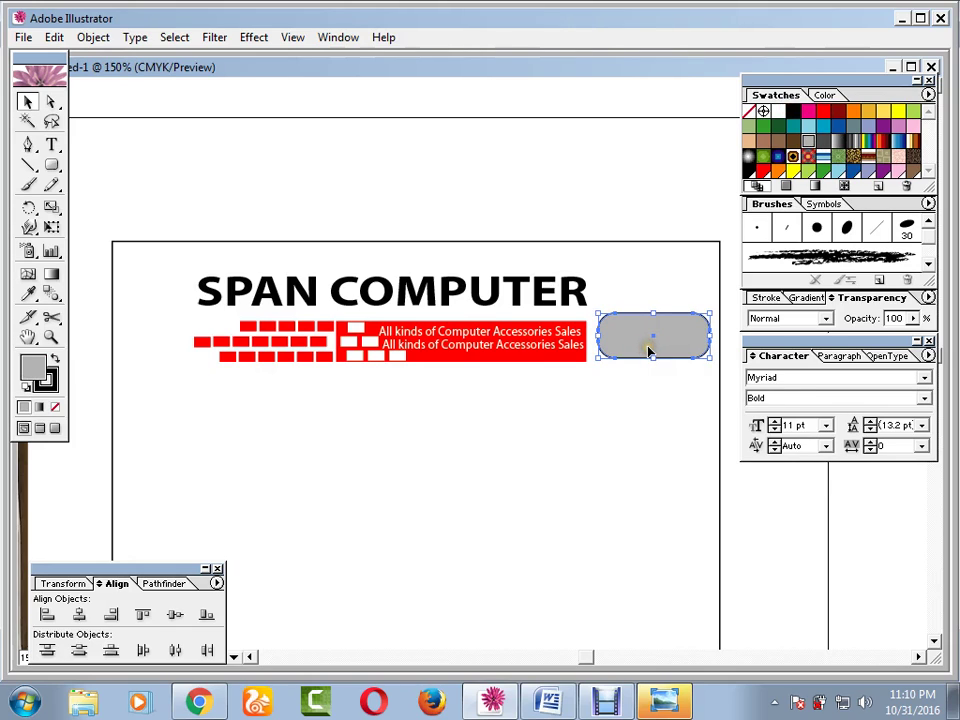
click(665, 358)
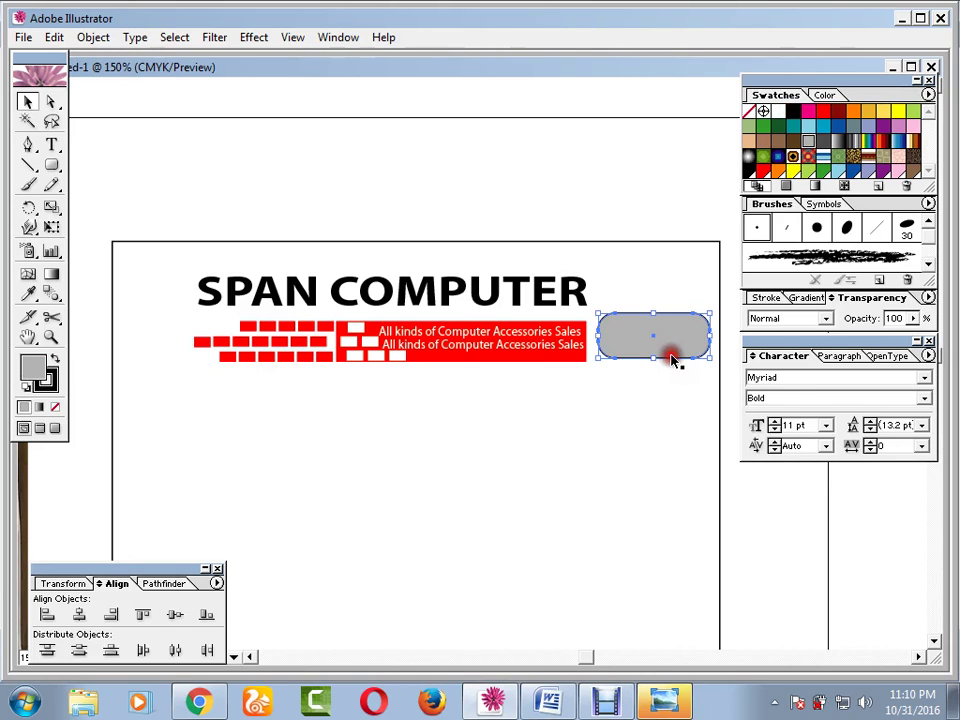
click(828, 96)
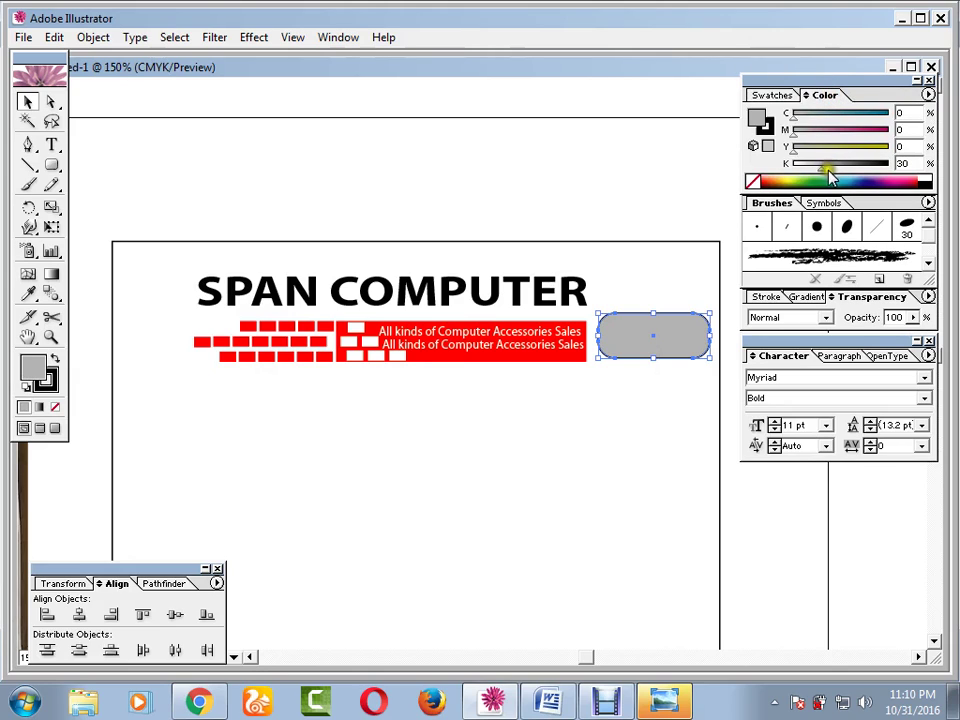
drag(827, 166, 803, 178)
click(687, 478)
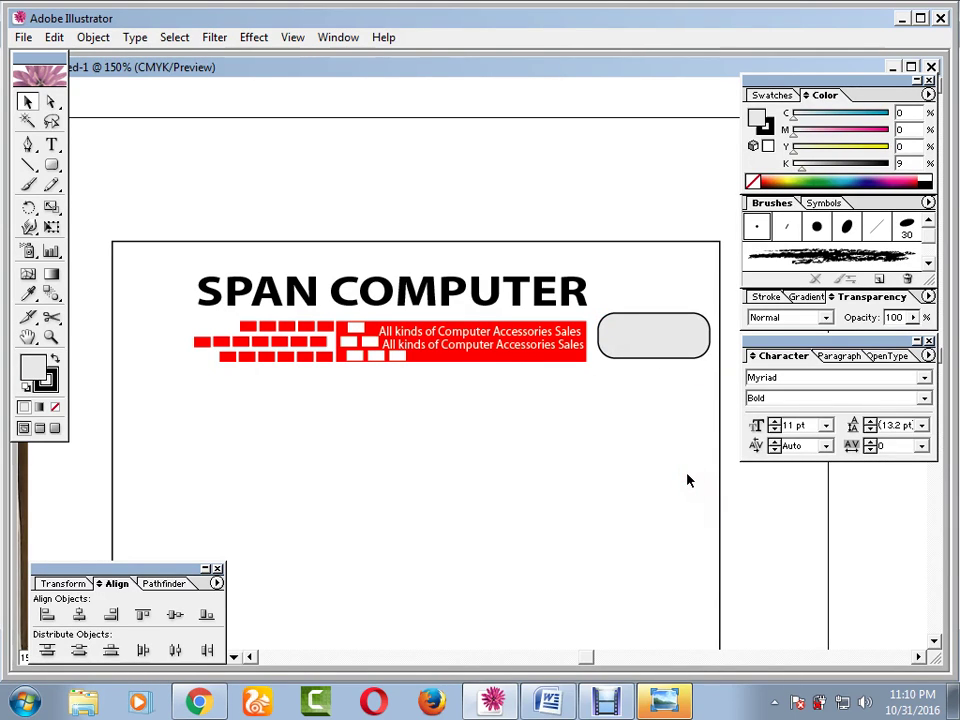
- Add the text label "Date" below the end of the red bar
click(51, 144)
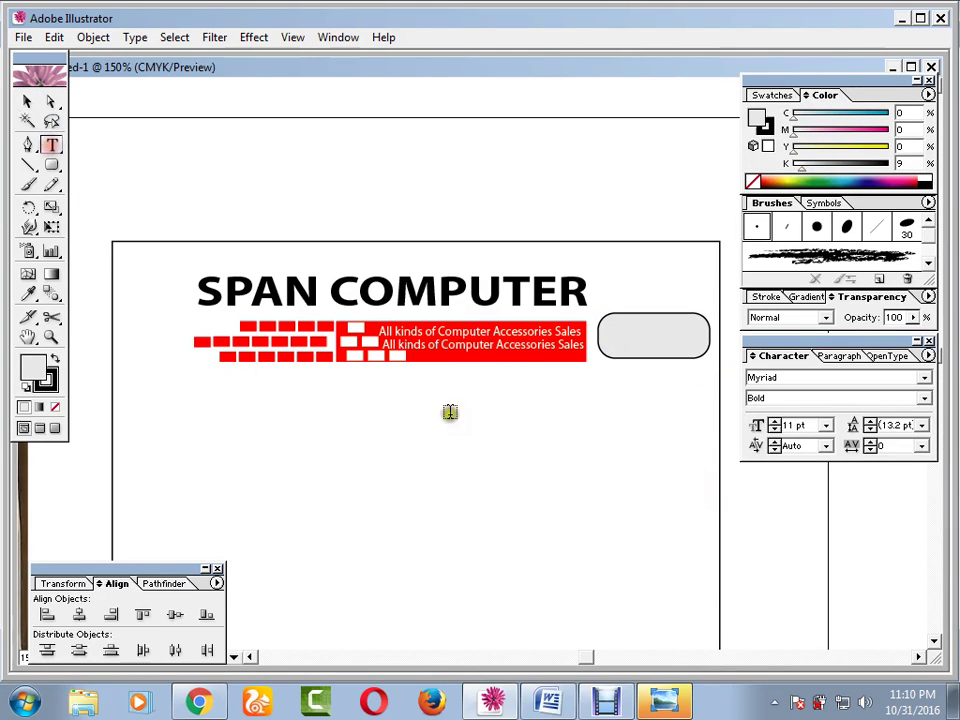
click(543, 381)
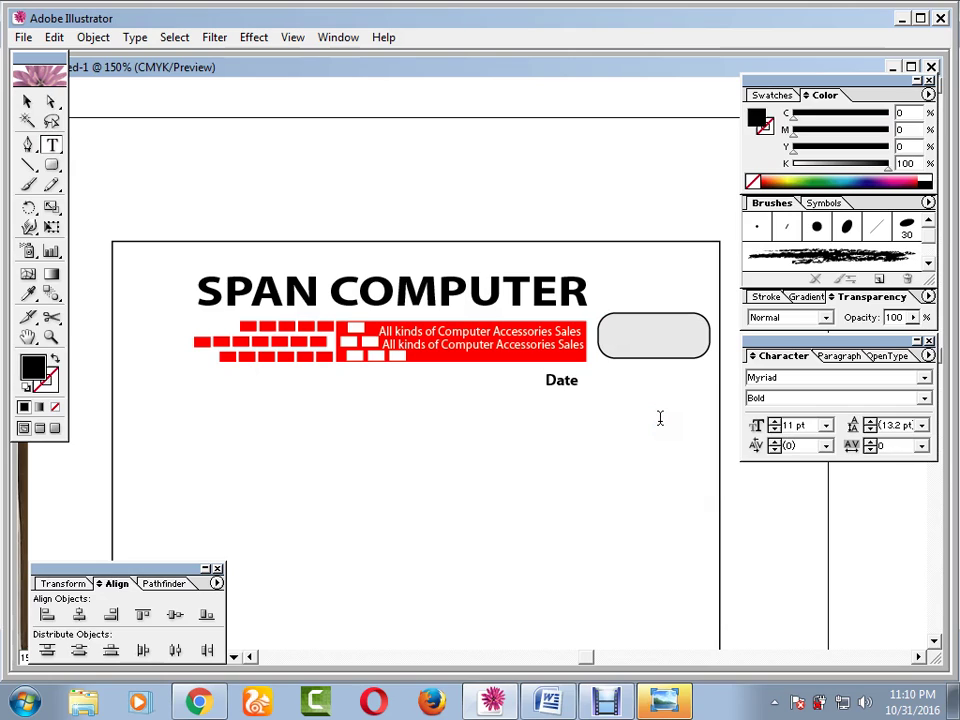
click(26, 101)
click(444, 488)
- Draw a small rounded box beside the Date label and copy the larger box's fill and stroke onto it
click(51, 165)
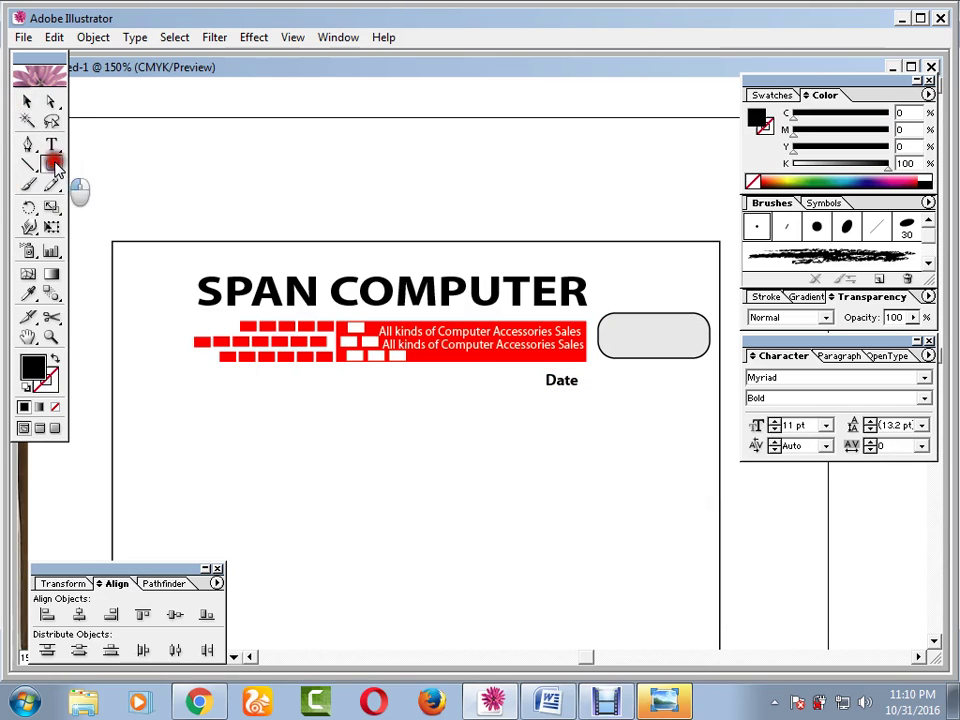
drag(594, 379, 641, 400)
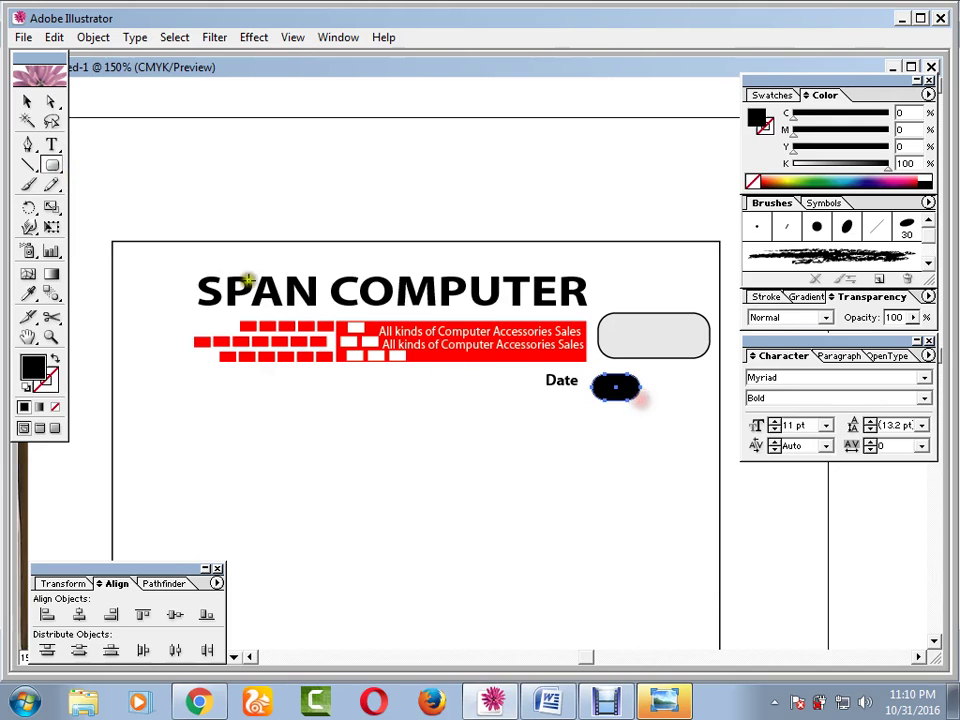
click(27, 101)
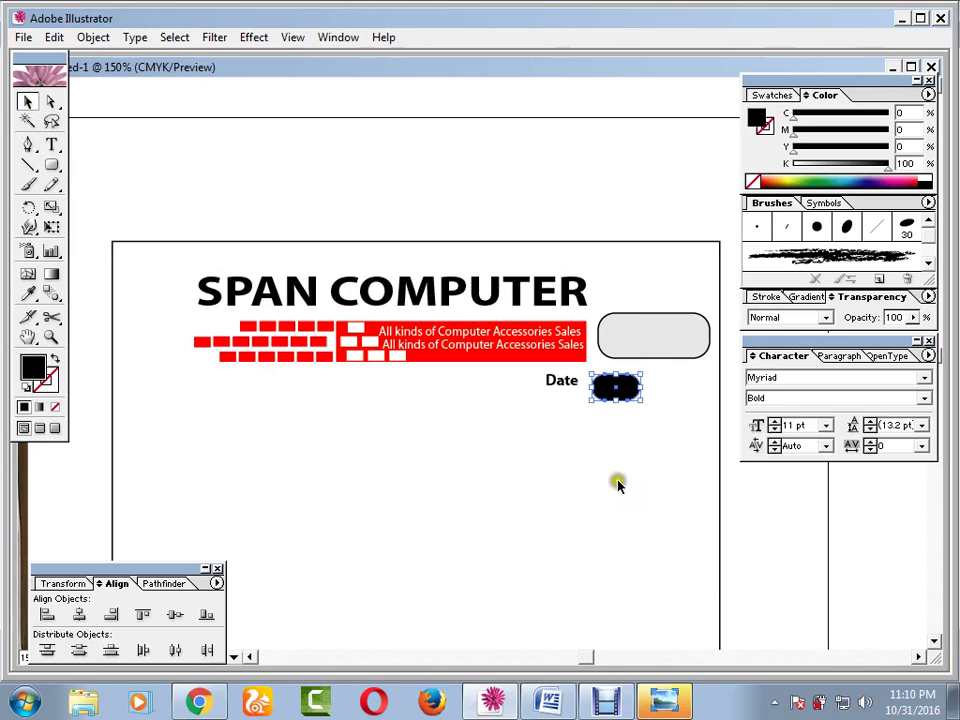
click(28, 297)
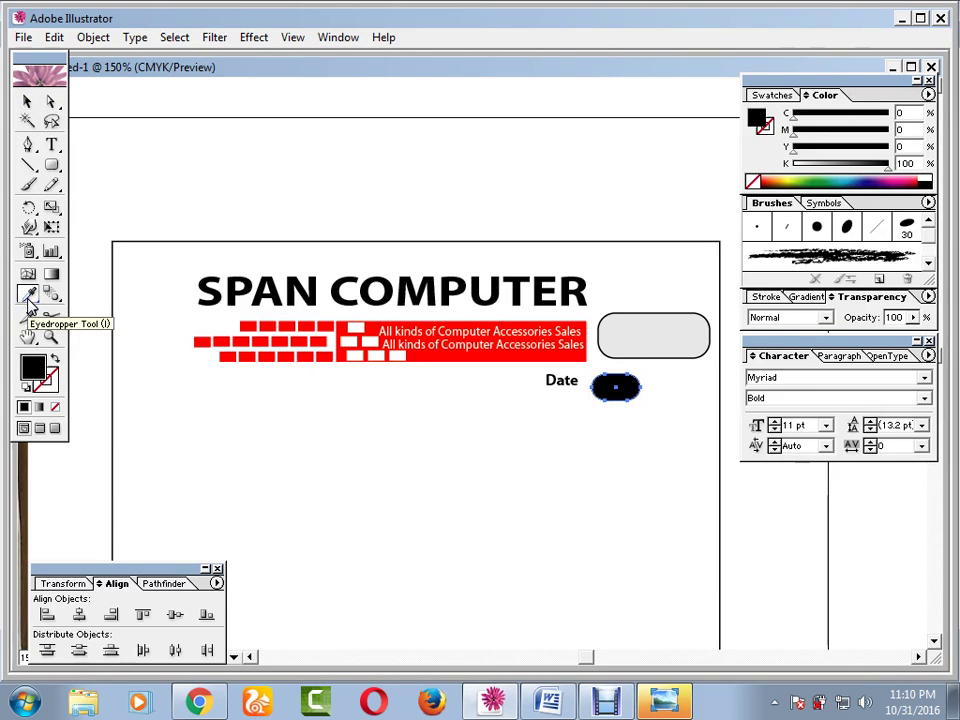
click(665, 332)
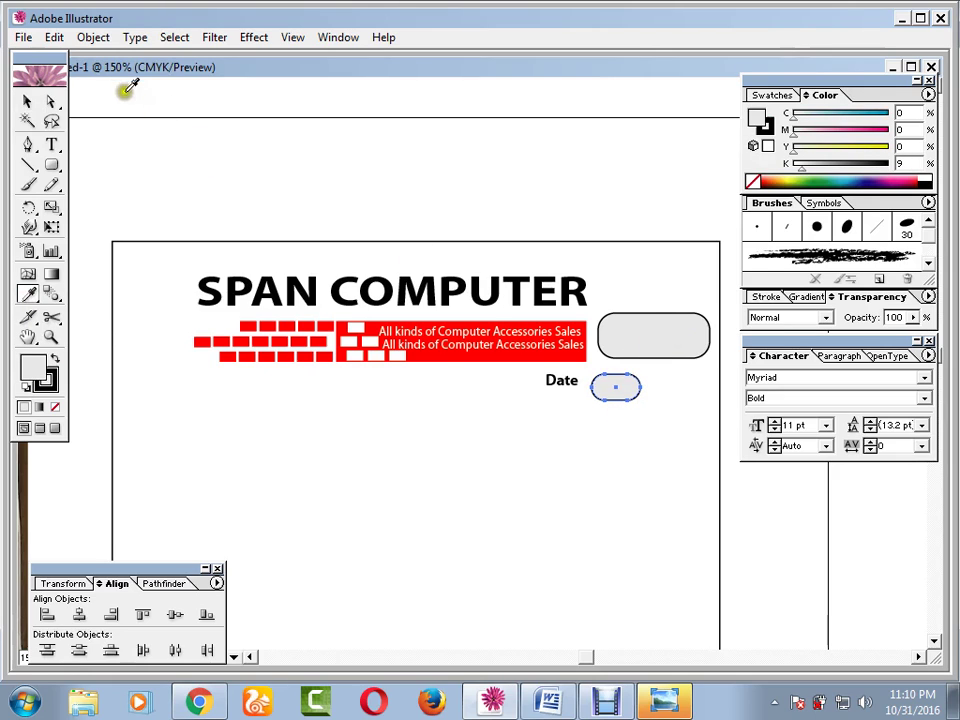
click(29, 101)
click(162, 148)
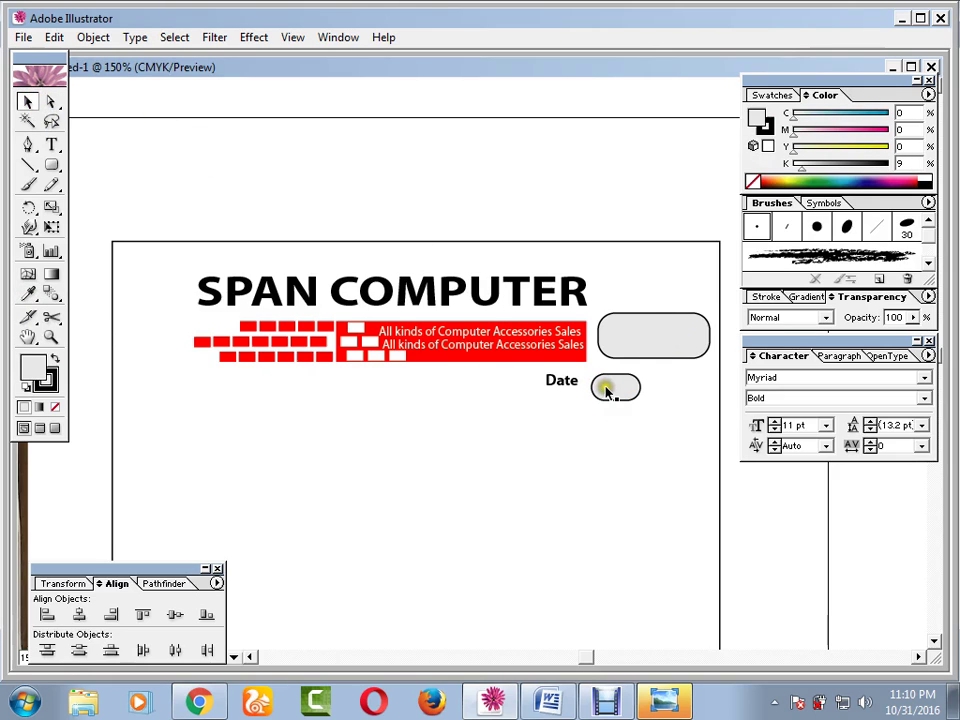
- Duplicate the small box to its right and repeat the copy to make a row of three date boxes
drag(607, 392, 662, 390)
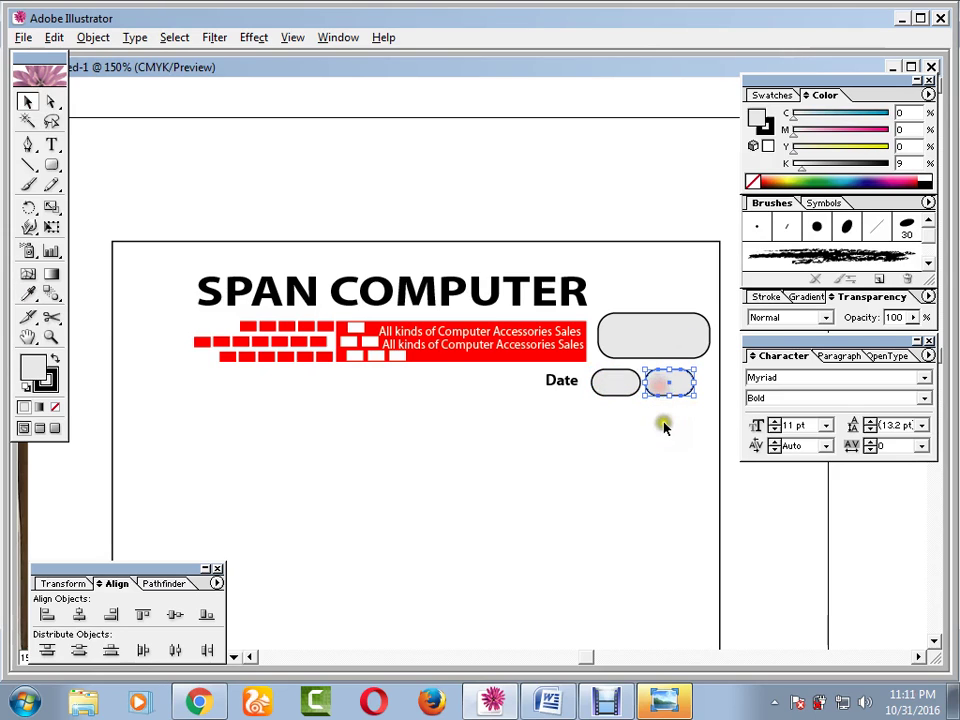
key(ctrl+d)
click(657, 479)
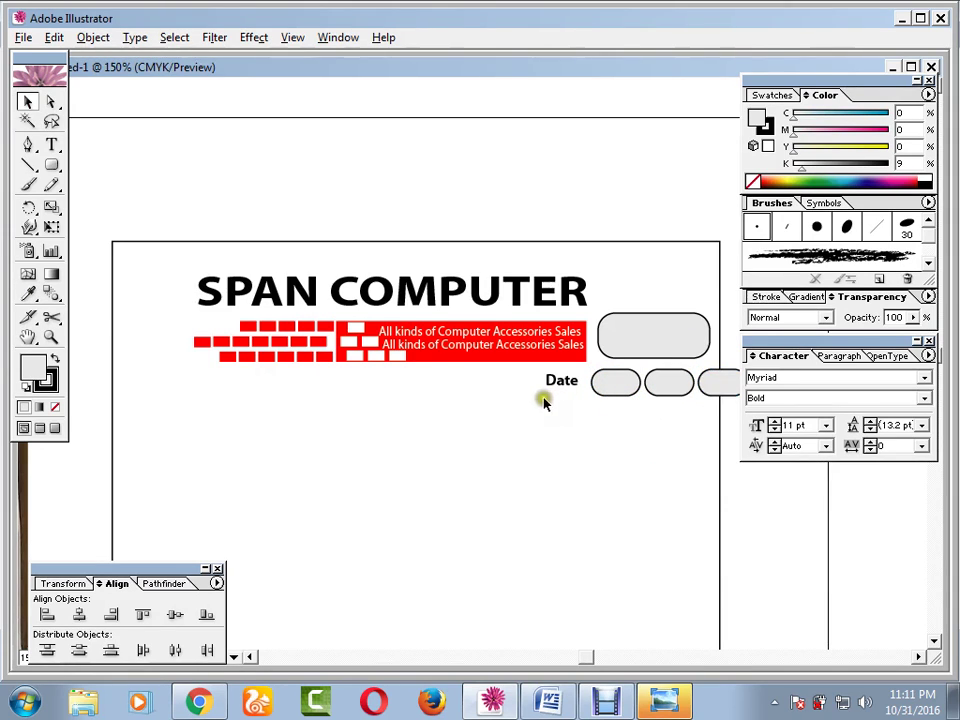
- Shift the Date label and its three boxes left together, toward the inside of the page frame
drag(542, 398, 709, 382)
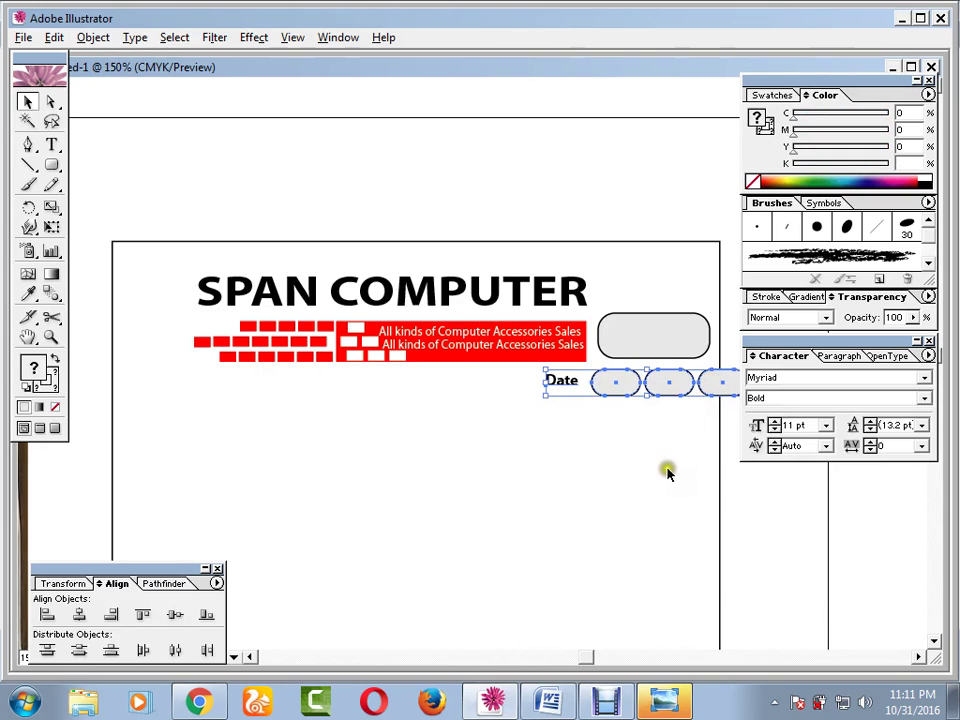
key(Left)
key(Left)
key(Left)
key(Left)
key(Left)
key(Left)
key(Left)
key(Left)
key(Left)
key(Left)
key(Left)
key(Left)
key(Left)
key(Left)
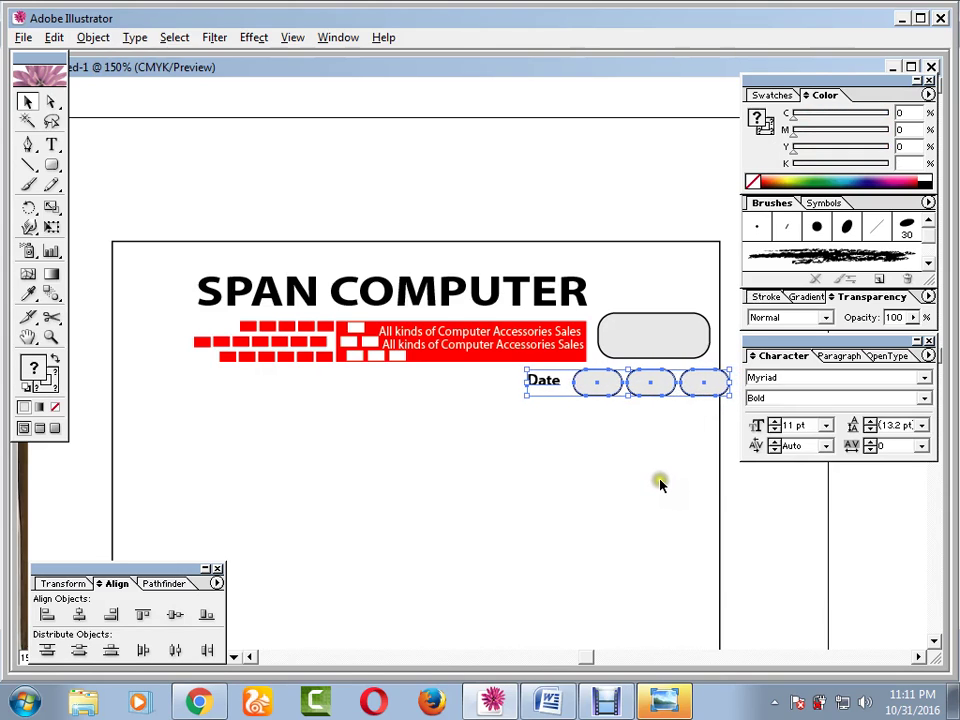
click(626, 430)
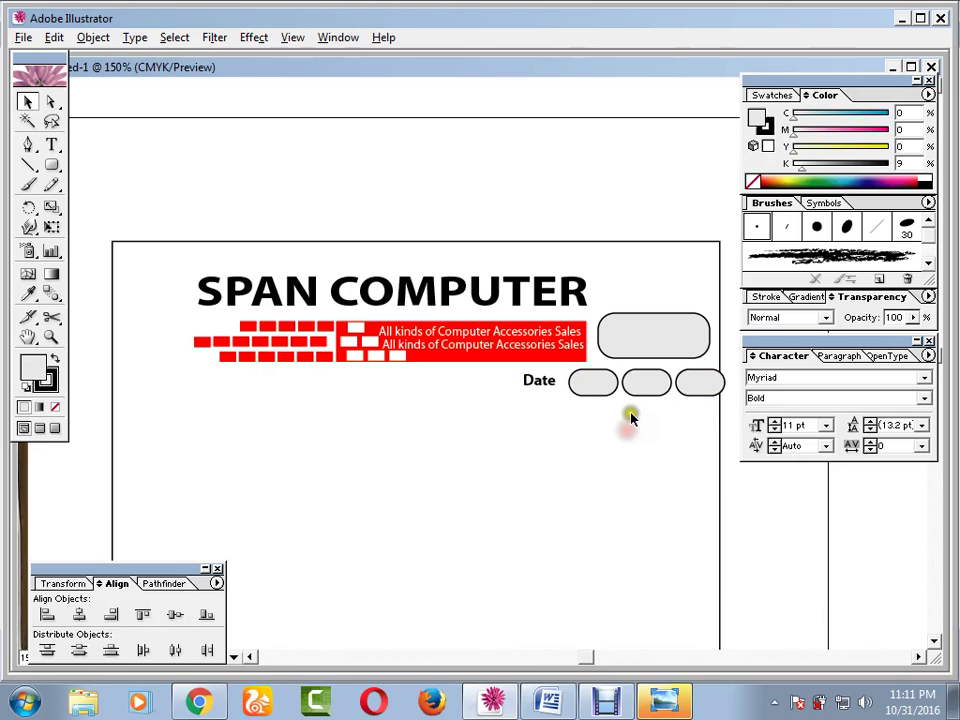
- Narrow the three date boxes so the row ends flush with the larger box, and move the Date label closer to them
click(602, 379)
shift+click(660, 382)
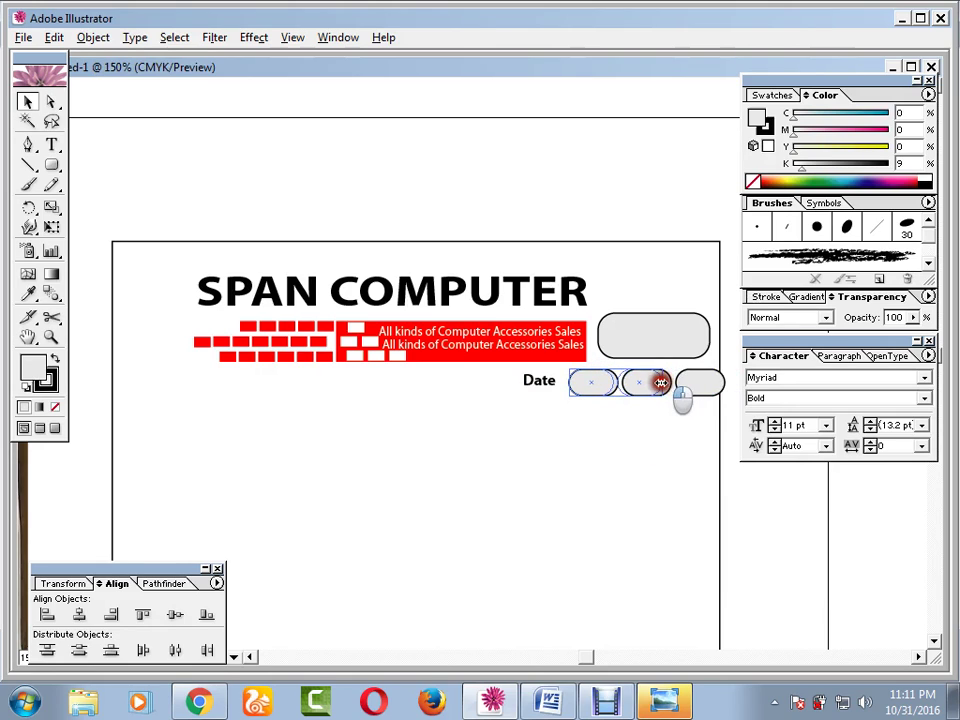
click(680, 383)
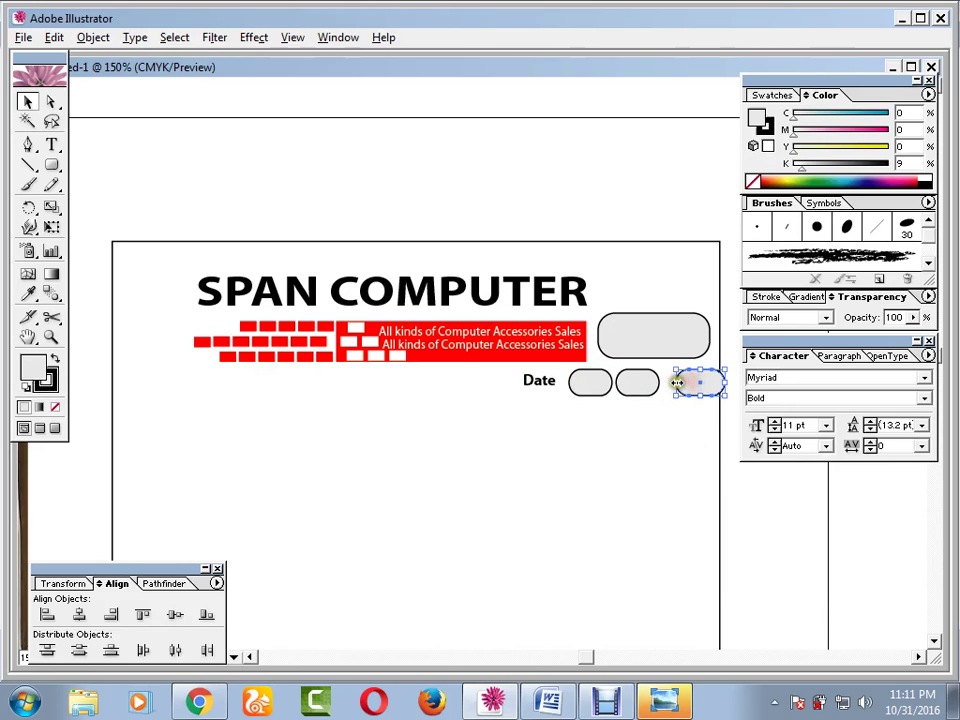
drag(677, 383, 684, 399)
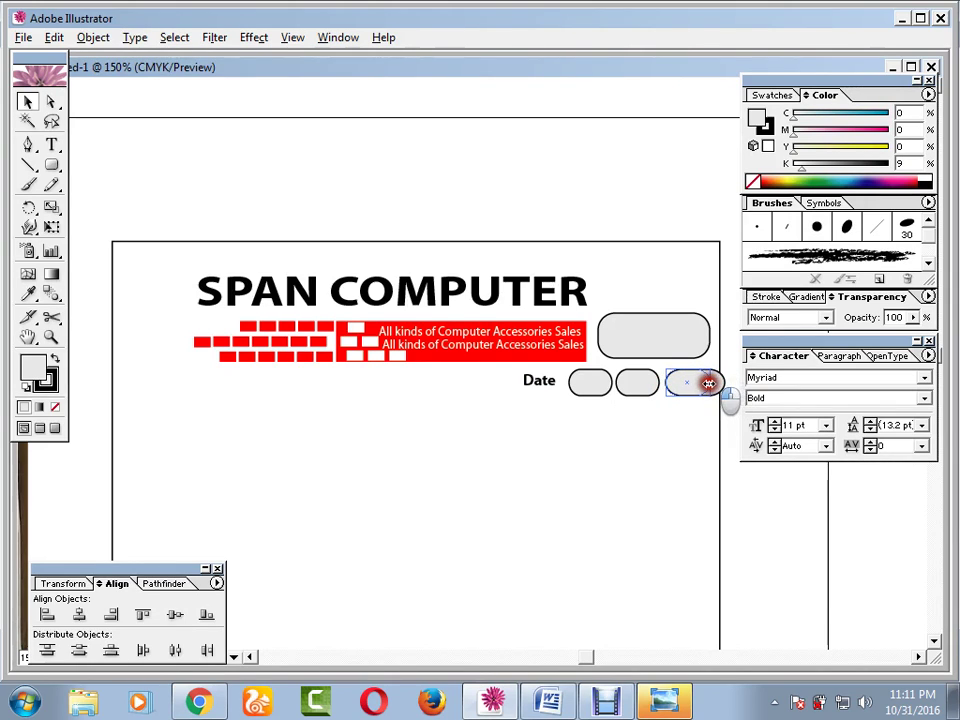
click(660, 438)
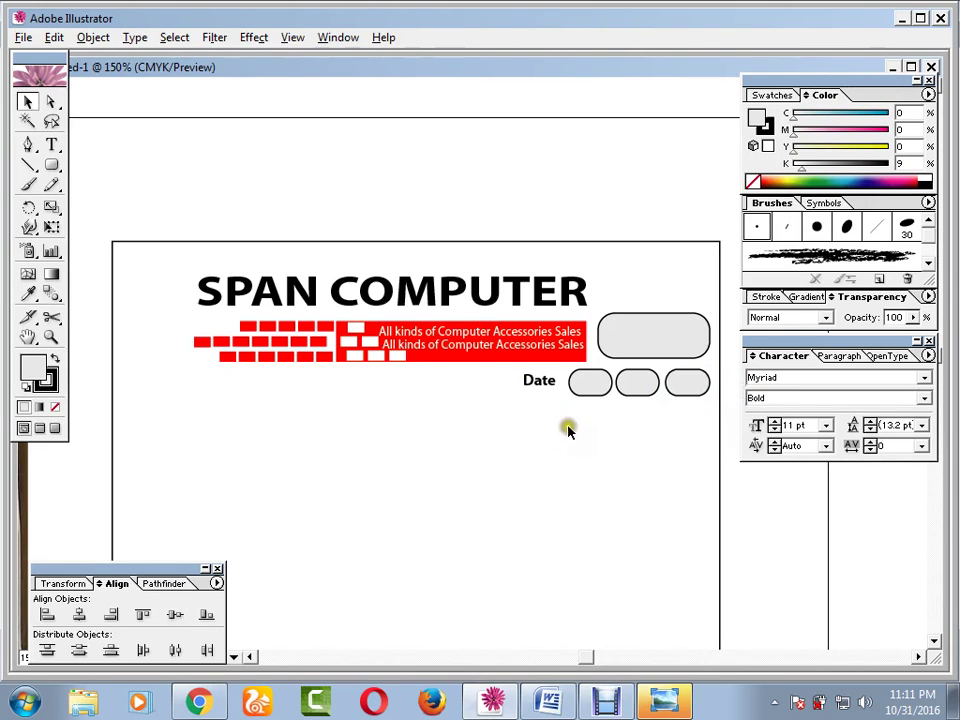
drag(538, 381, 542, 382)
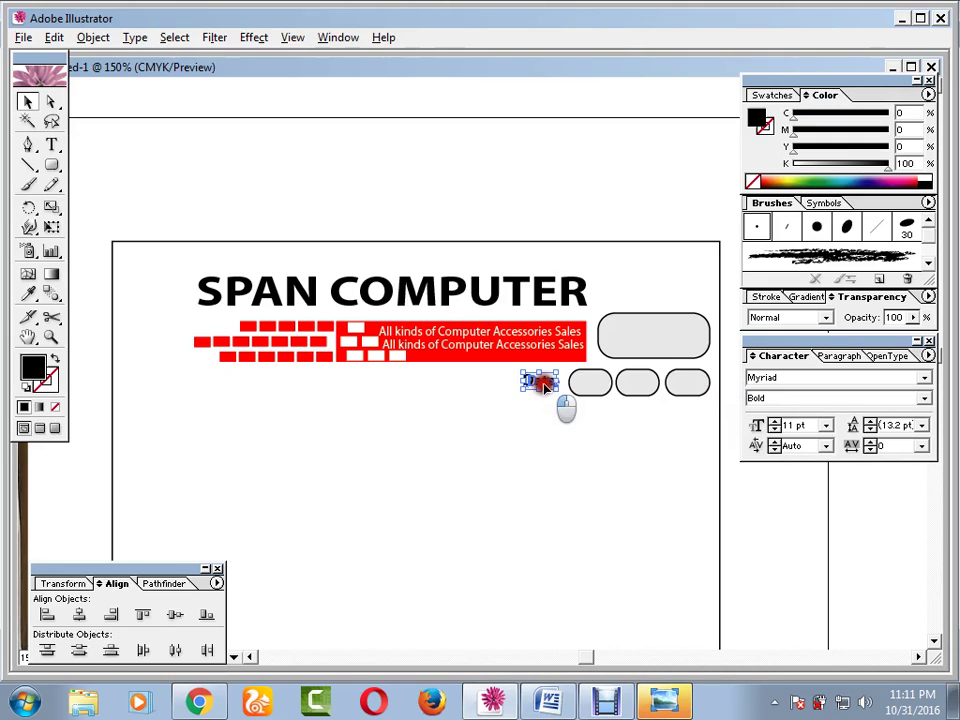
click(543, 456)
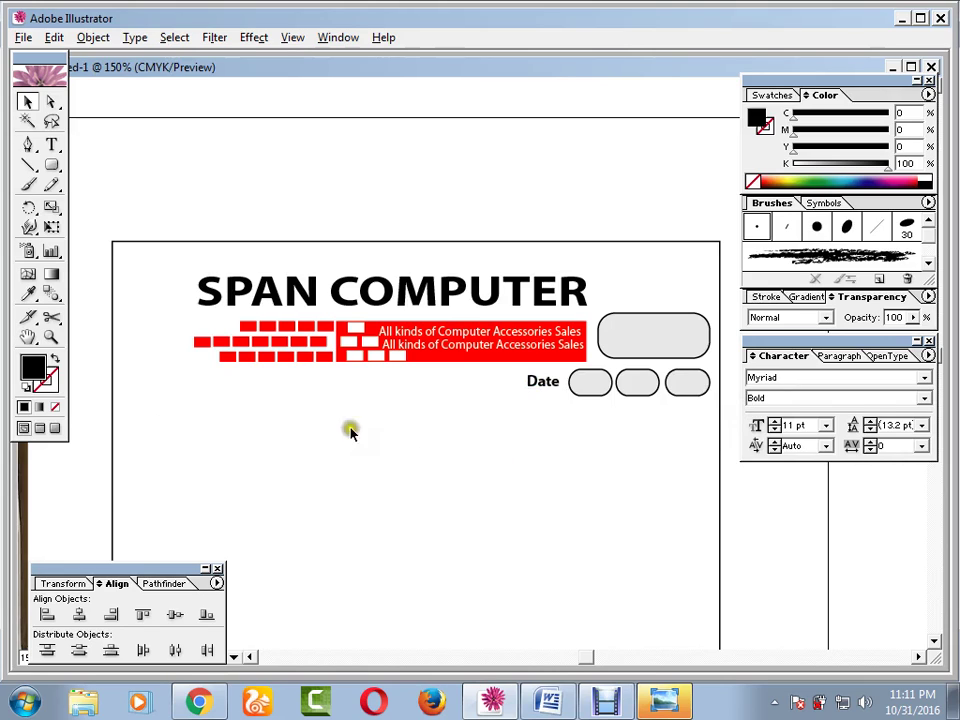
- Nudge the Date label and its three boxes together slightly further below the large rounded box
drag(604, 402, 527, 383)
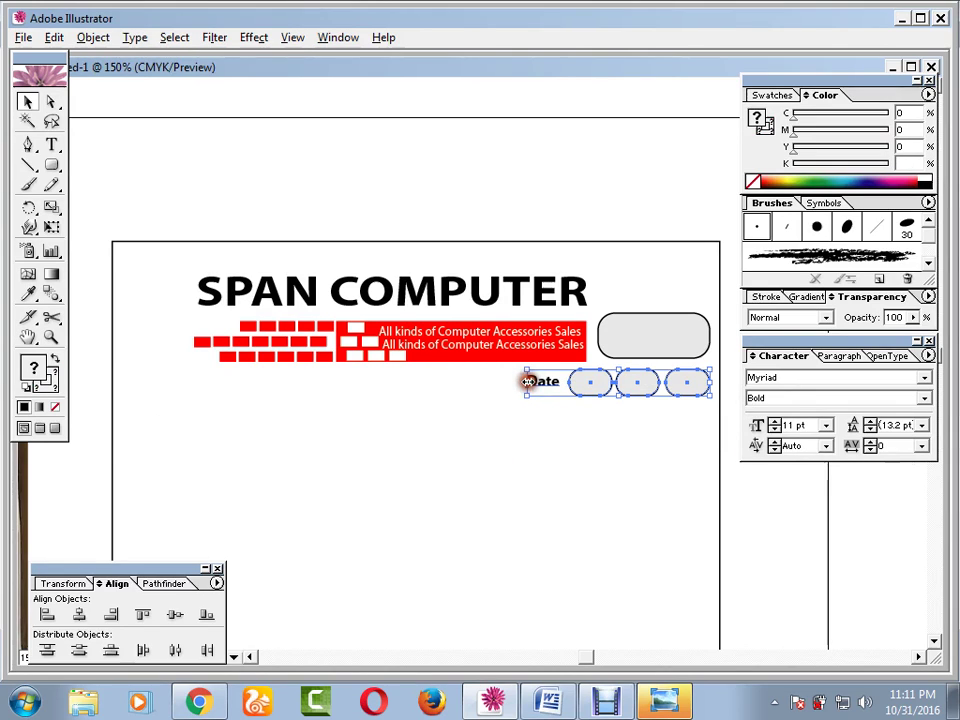
key(Down)
key(Down)
key(Down)
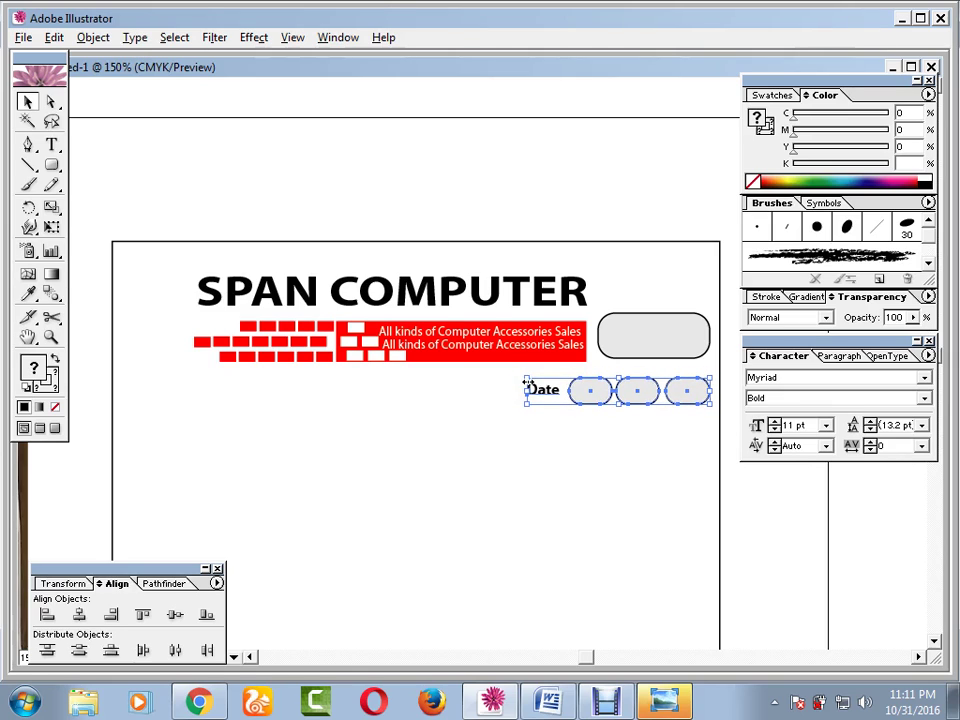
click(328, 441)
drag(141, 396, 317, 411)
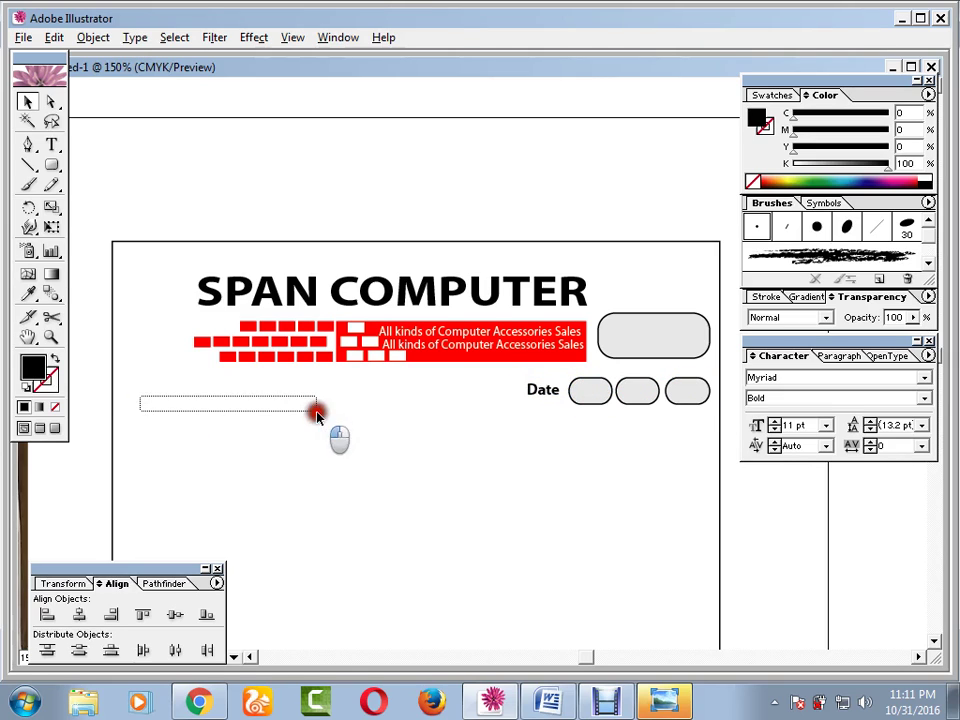
drag(263, 373, 440, 381)
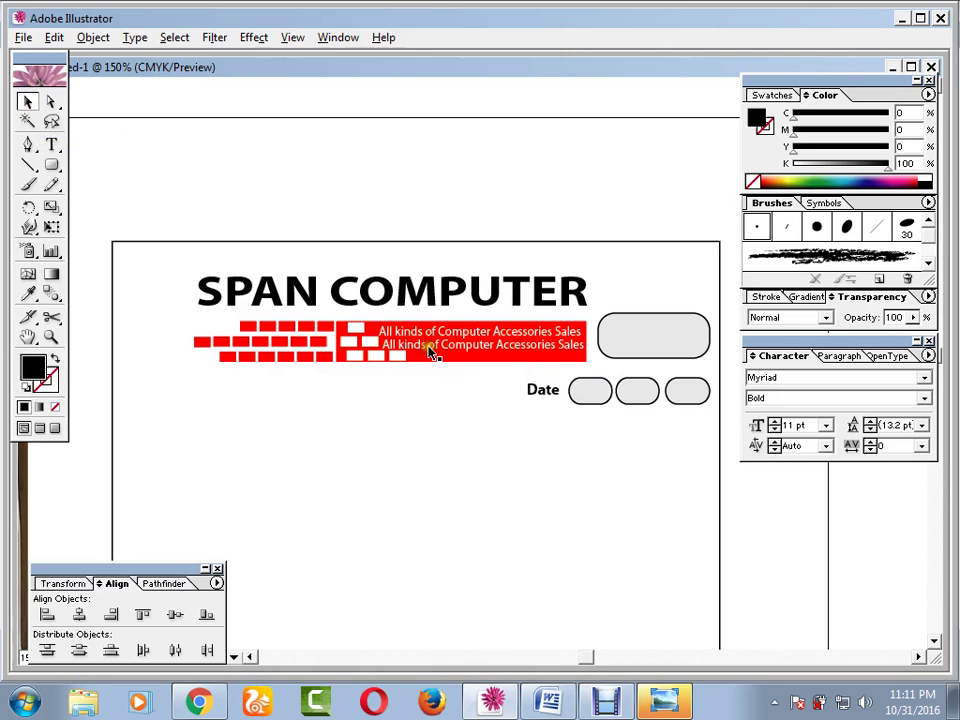
- Copy the white tagline below the red bar, fill the copy black, and duplicate it once more underneath
drag(430, 352, 356, 378)
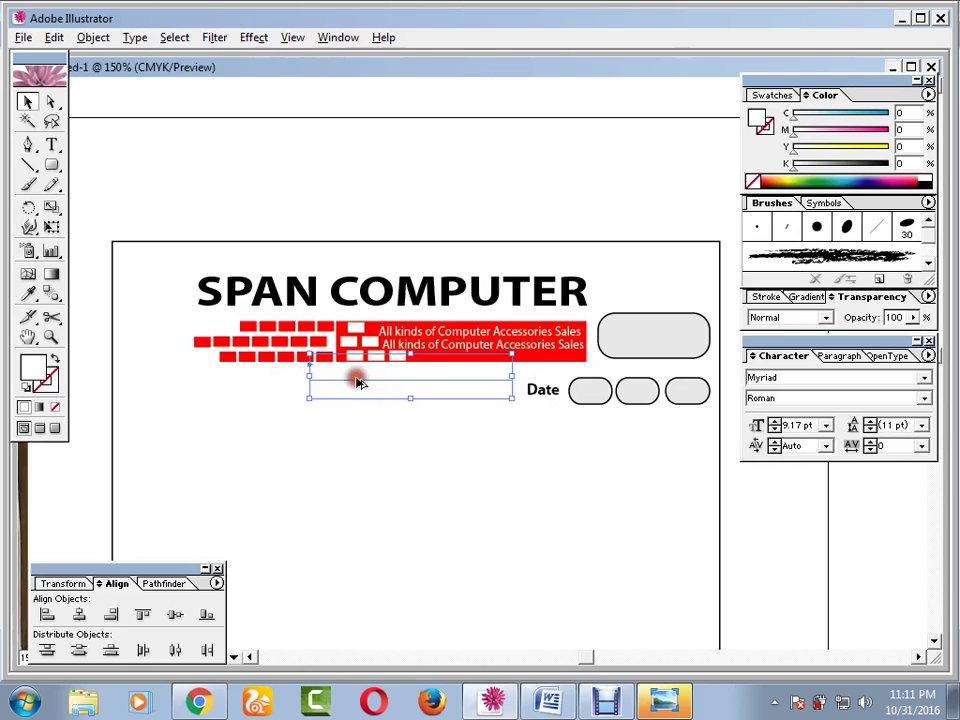
click(775, 95)
click(793, 112)
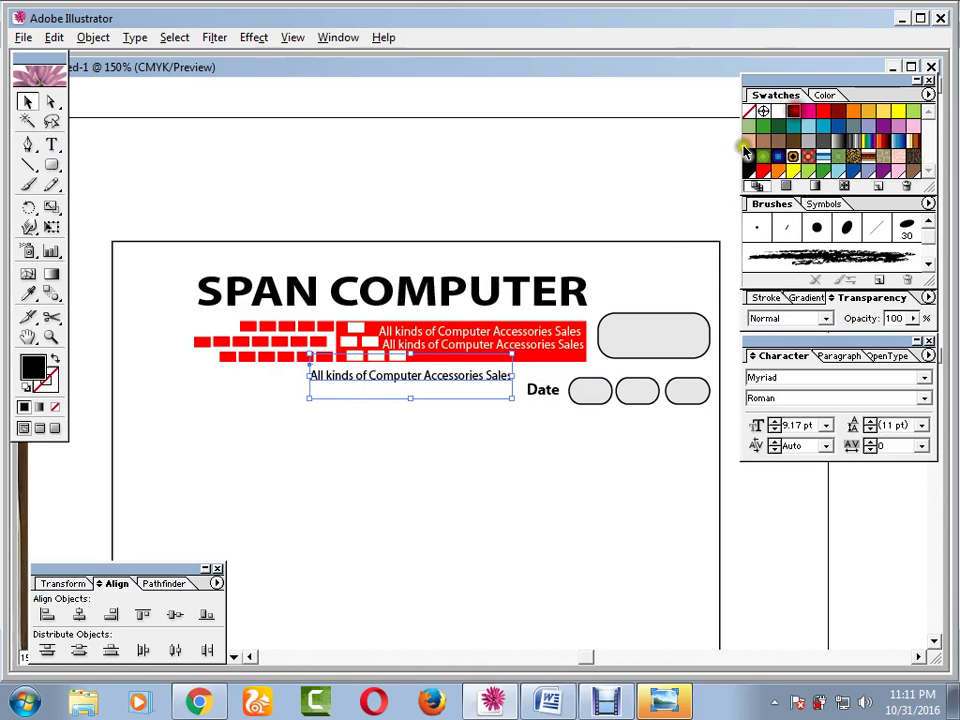
drag(406, 377, 407, 394)
click(399, 542)
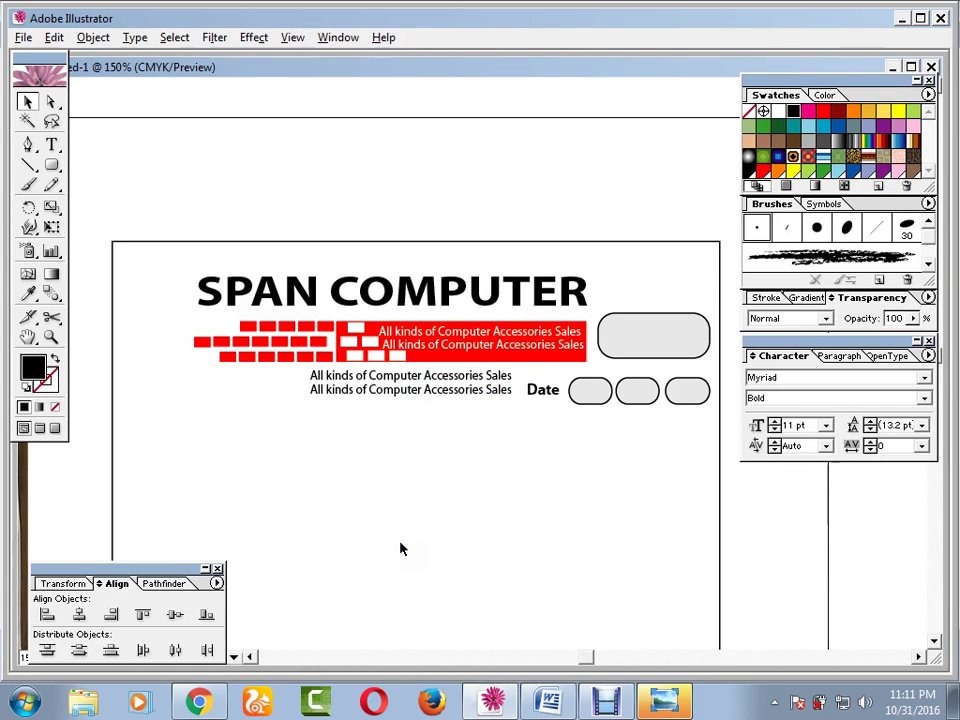
- Add a three-line text block reading No, Name and Address below the header near the frame's left edge, then shift it slightly down
click(51, 144)
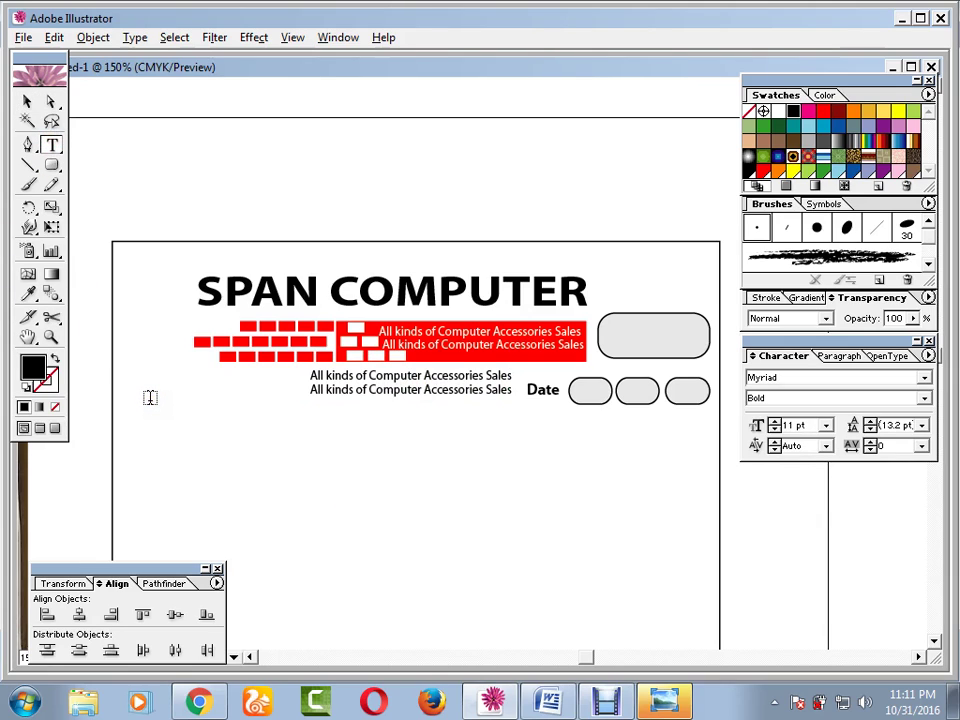
click(150, 398)
text(No)
key(Return)
text(Address)
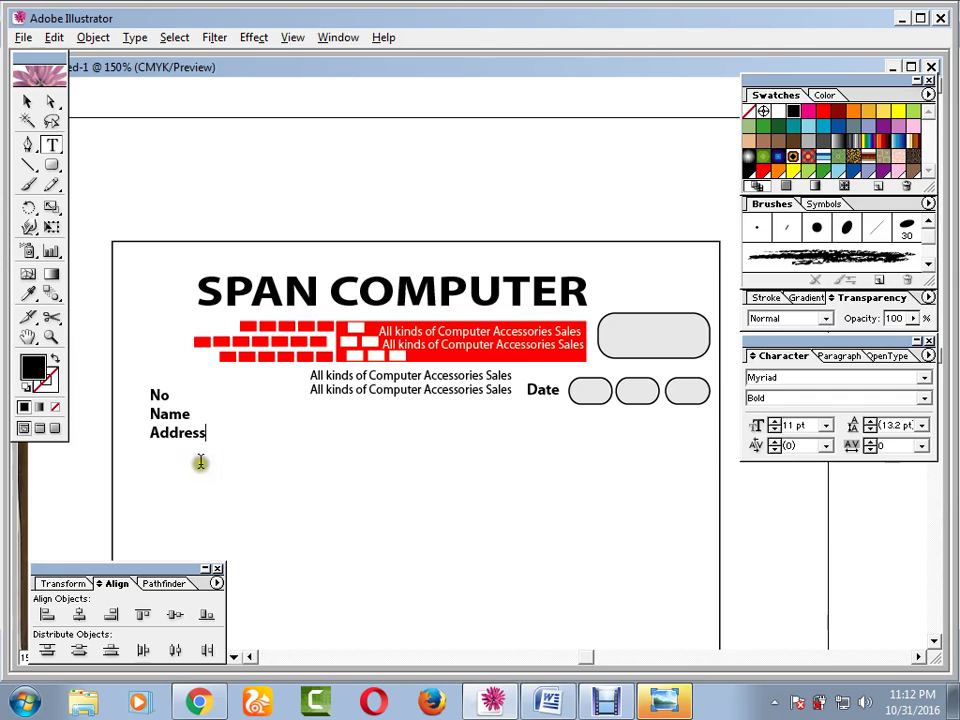
click(27, 101)
drag(192, 438, 191, 449)
click(194, 429)
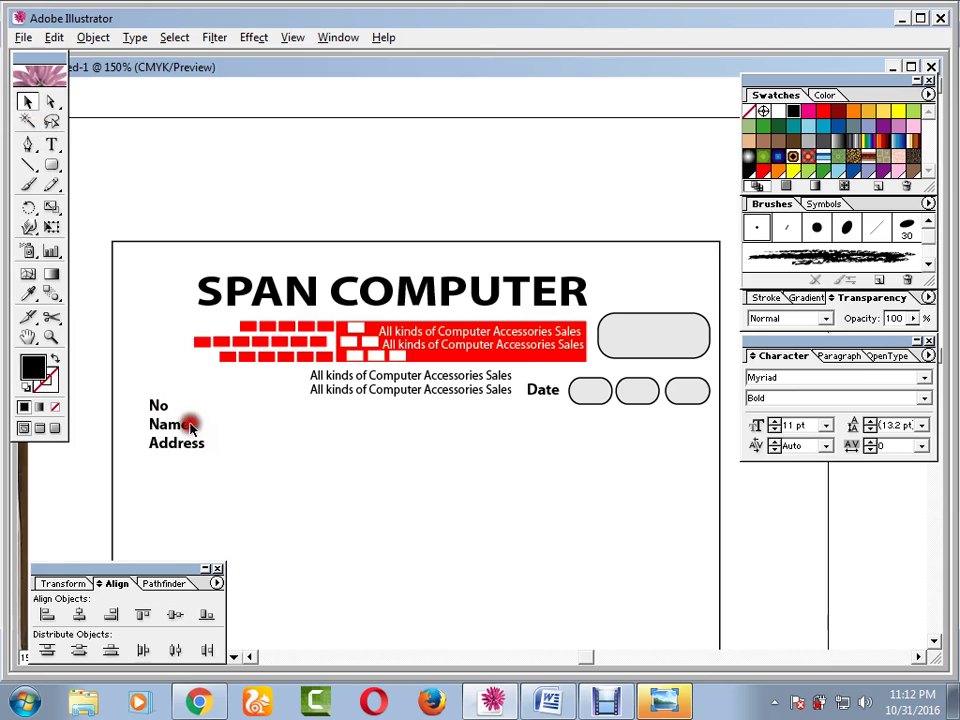
- Add a colon and a dotted fill-in line after Name, running almost to the frame's right edge
key(t)
click(191, 424)
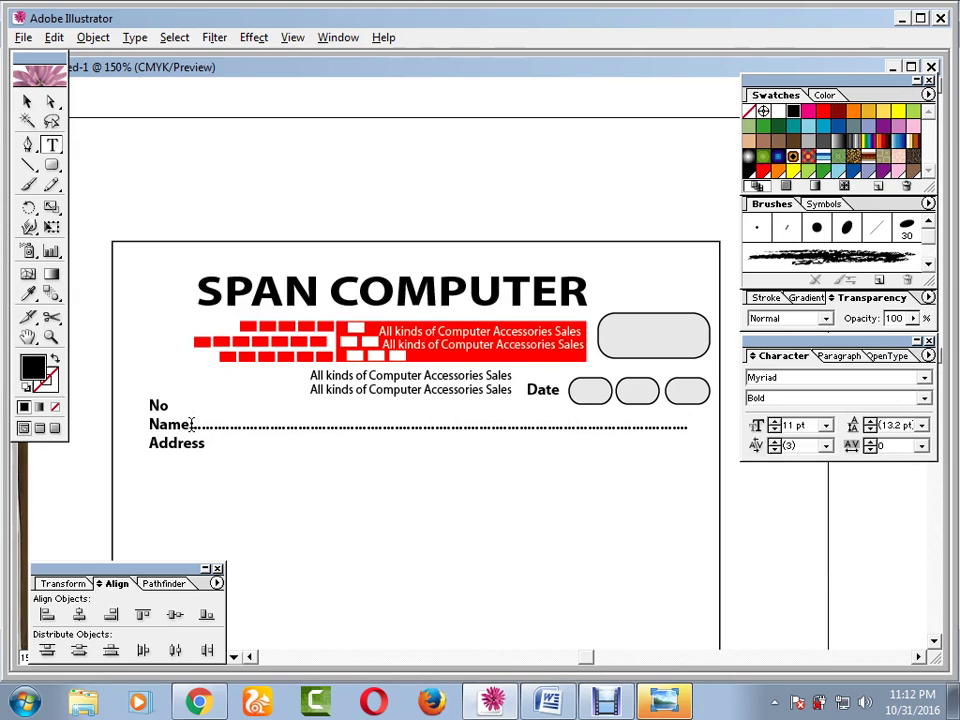
text(:)
- Complete the Address line with a colon, a dotted fill-in line and a "Mobile:" label with its own dotted line
click(210, 448)
text(:)
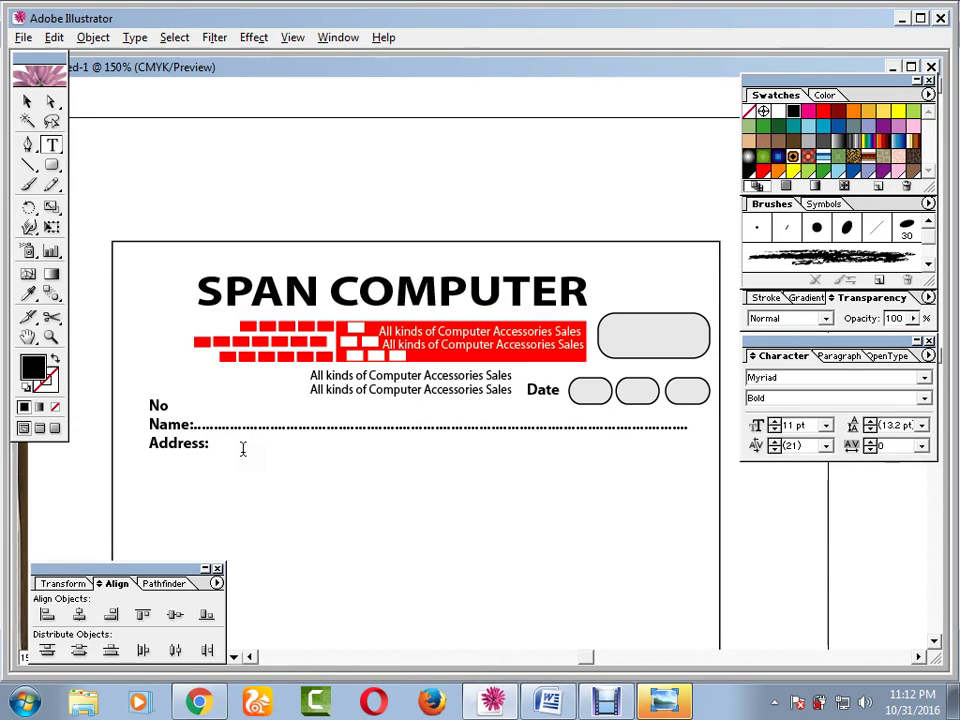
text( ......................................................................Mobil)
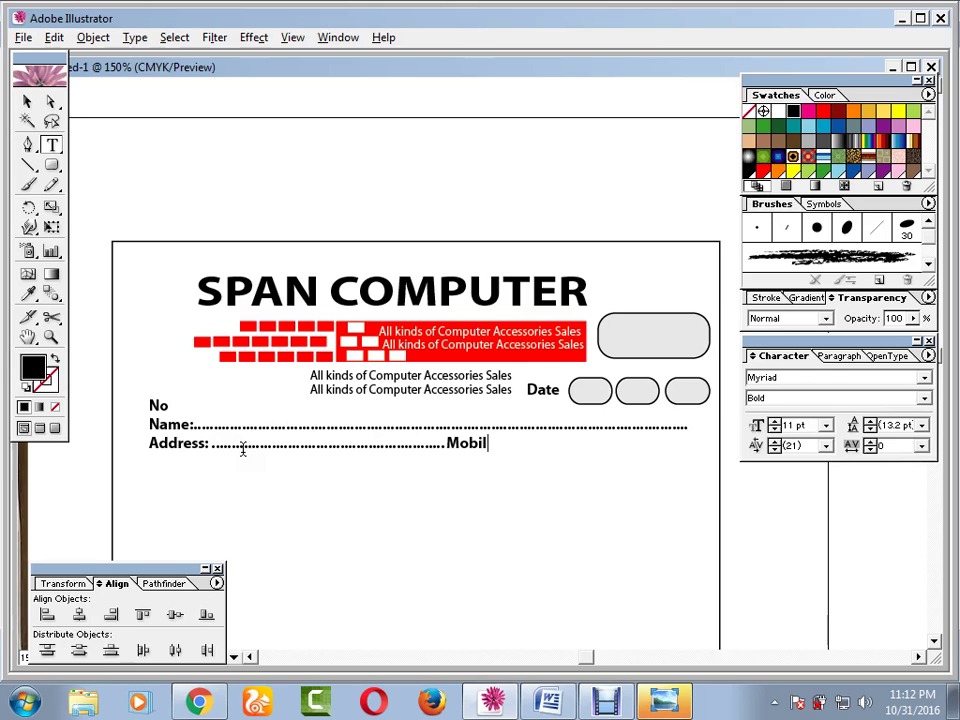
text(:)
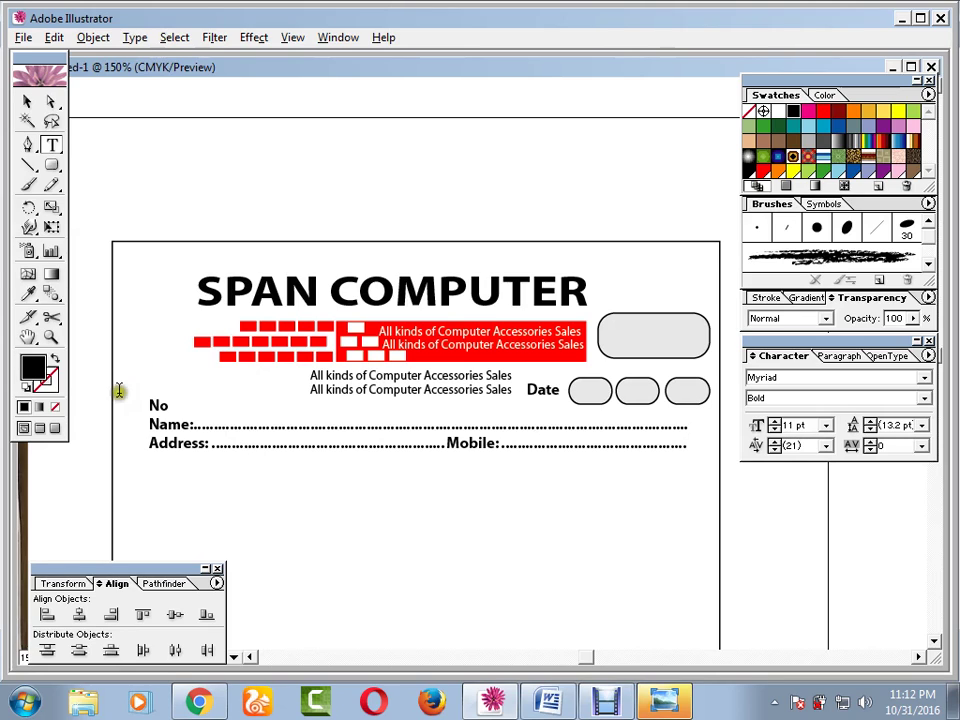
click(27, 101)
click(175, 144)
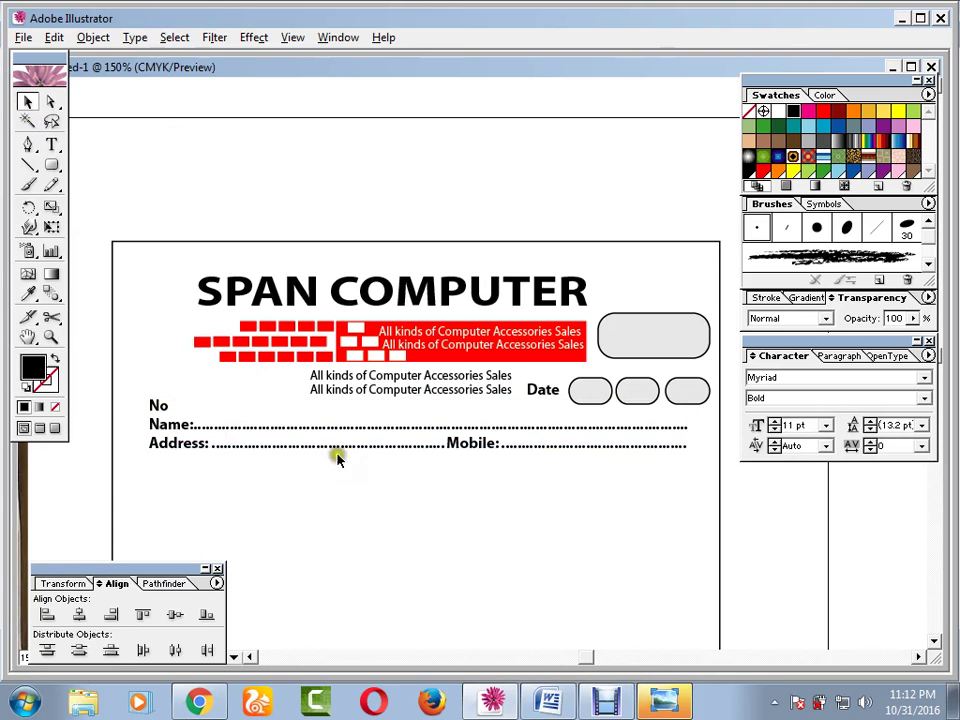
- Draw a thin rectangle across the full width of the frame below the Address line and fill it red
scroll(450, 470, down, 3)
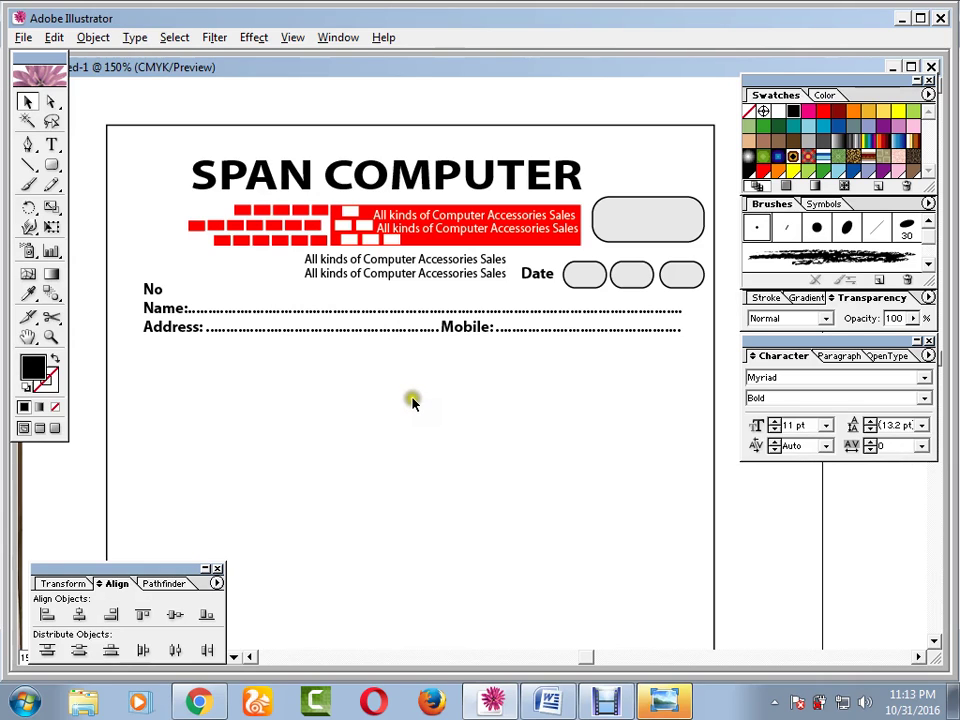
drag(407, 413, 221, 331)
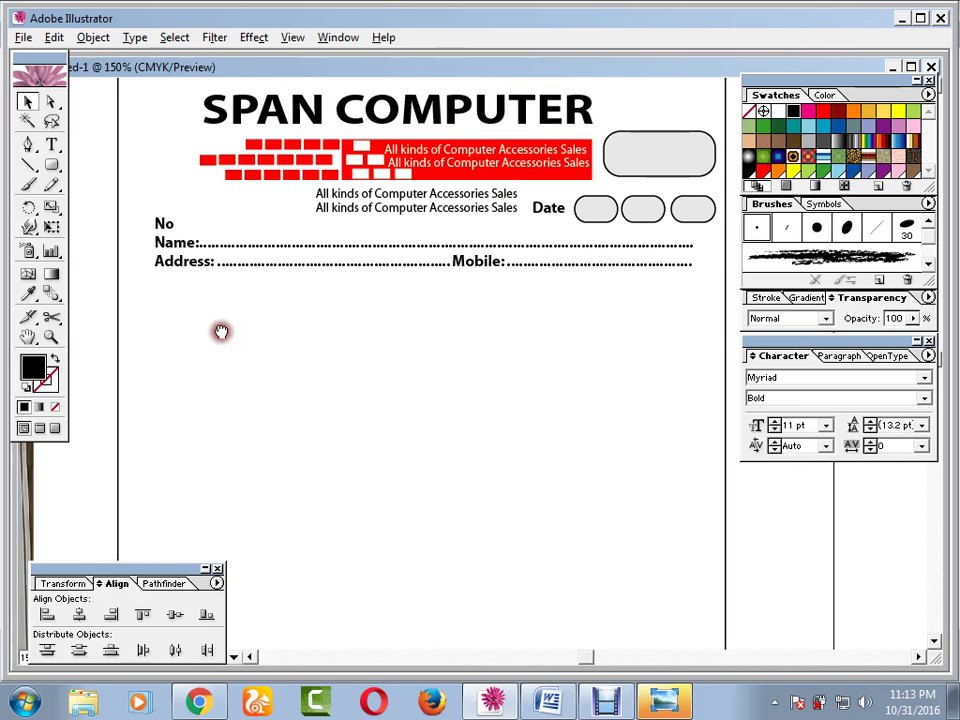
click(110, 320)
drag(127, 309, 704, 324)
drag(52, 165, 72, 172)
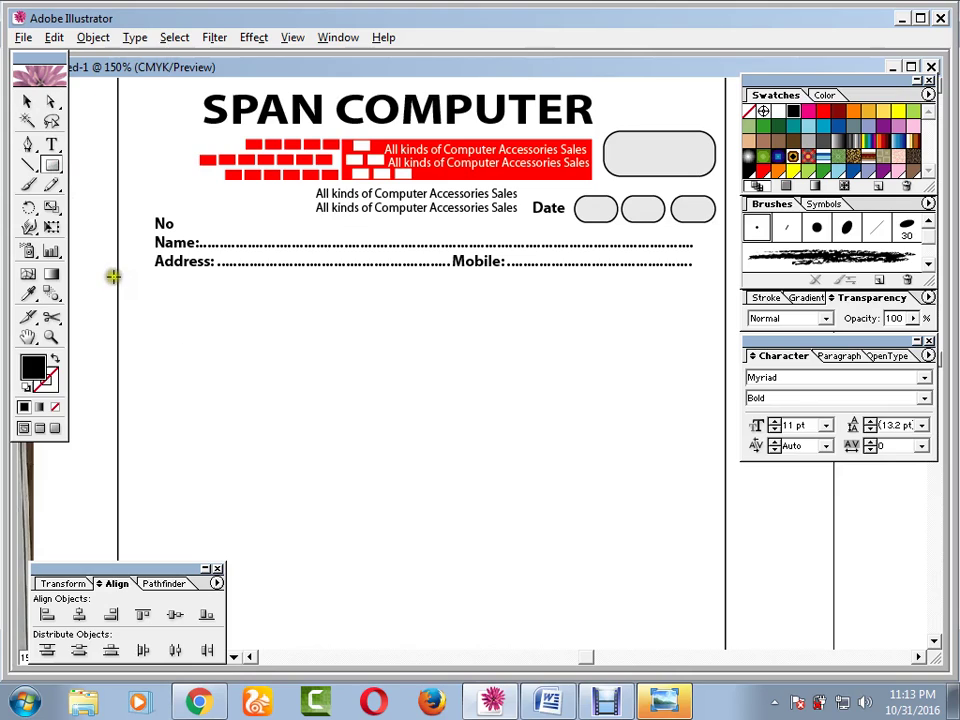
drag(116, 278, 720, 311)
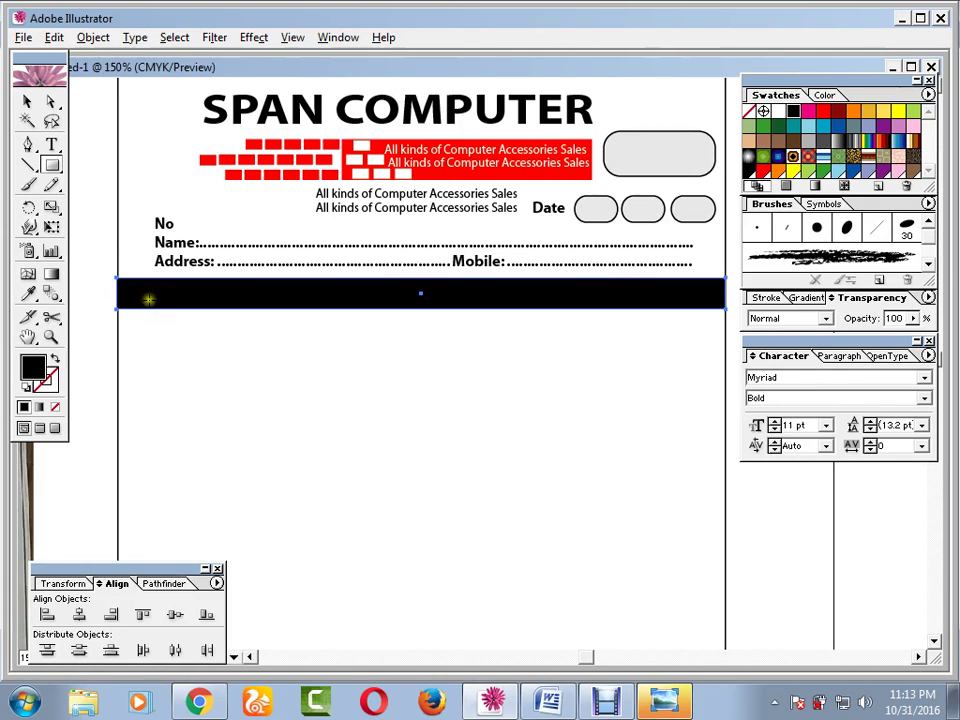
click(25, 103)
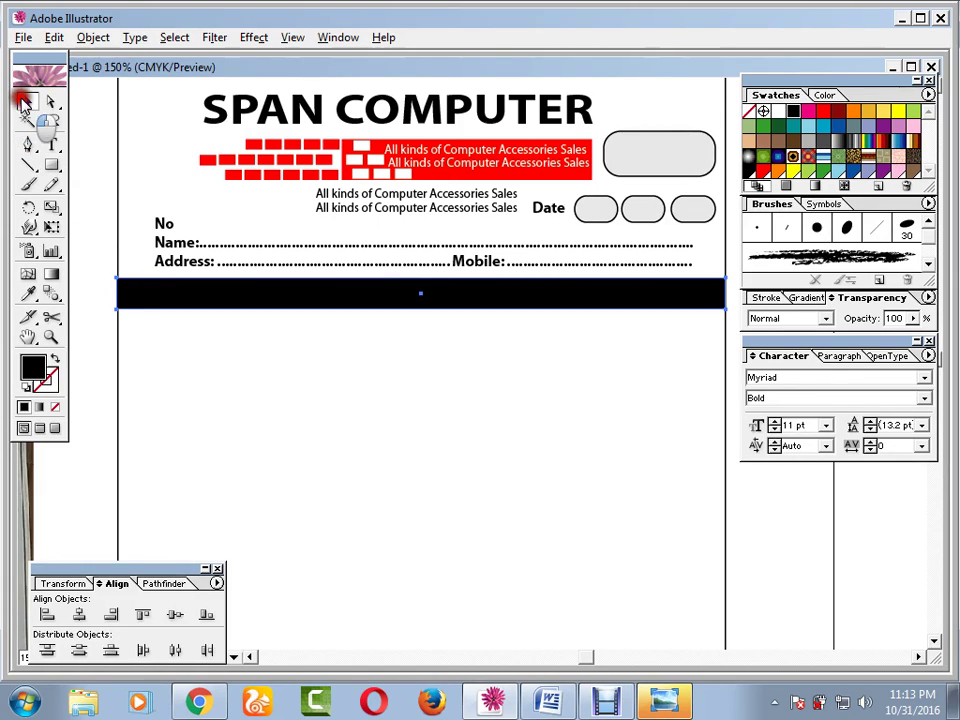
click(822, 111)
click(568, 373)
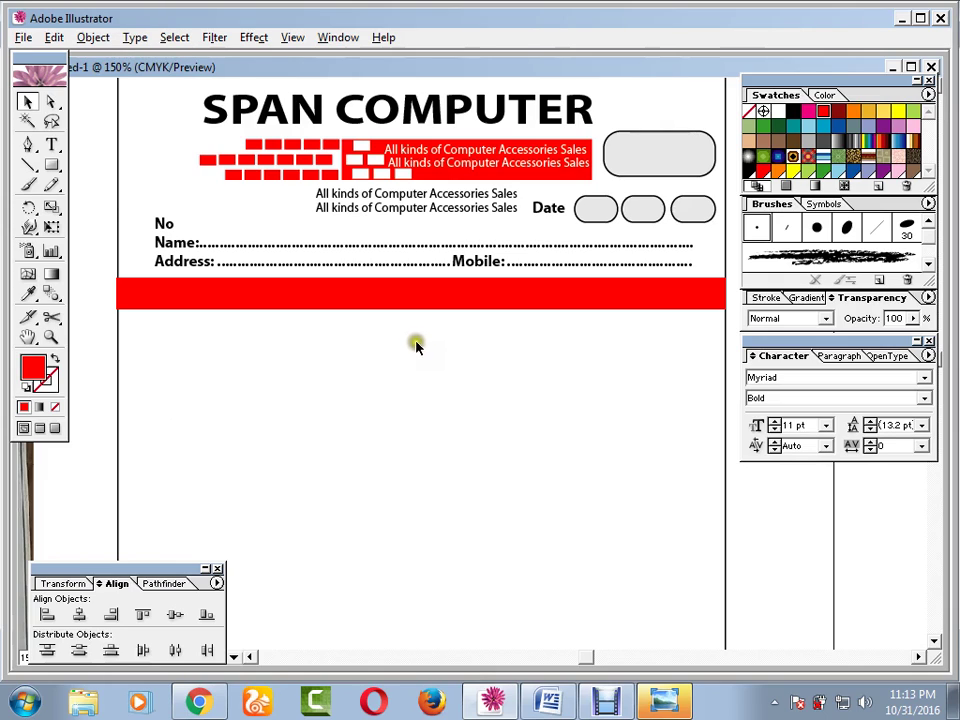
- Draw a narrow vertical rectangle from the new red bar's left end and stretch it down to near the frame's bottom
drag(384, 336, 240, 460)
drag(655, 458, 678, 492)
click(52, 165)
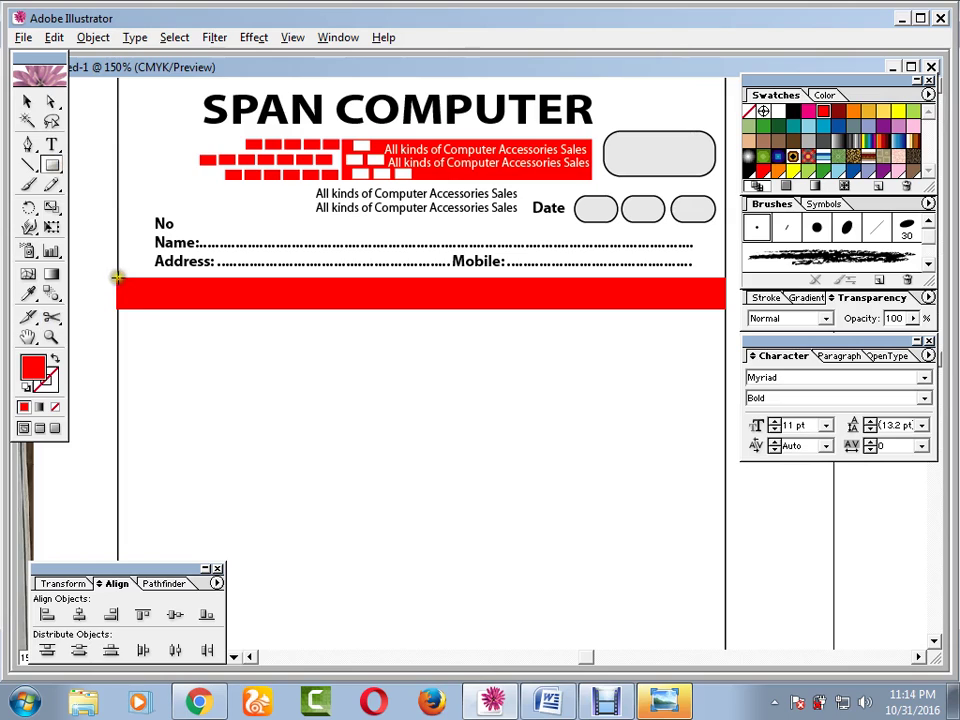
drag(117, 278, 161, 519)
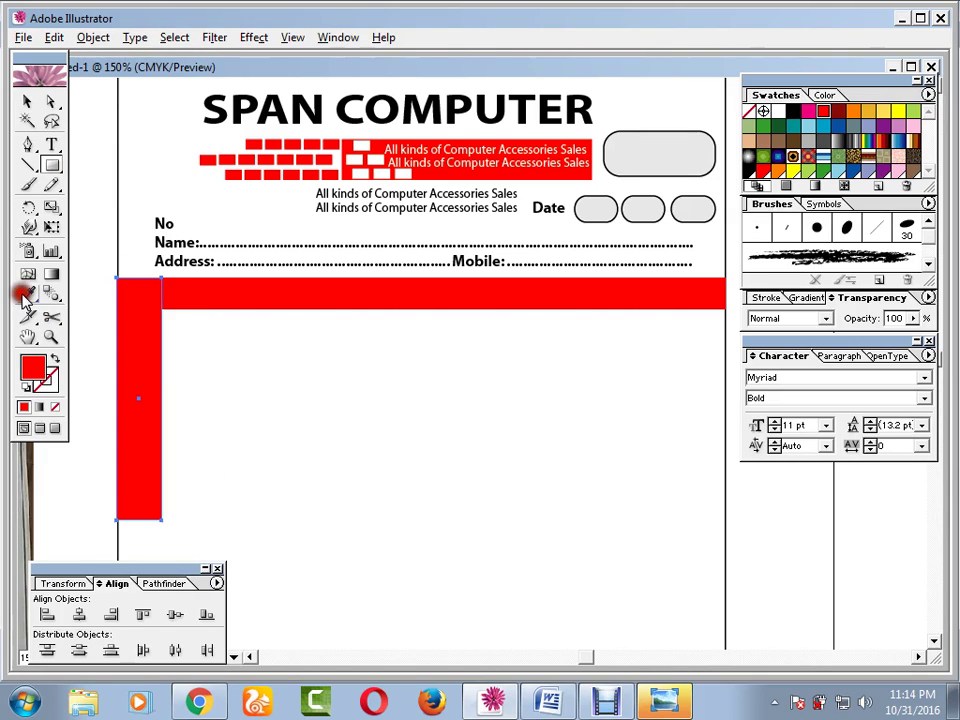
click(27, 101)
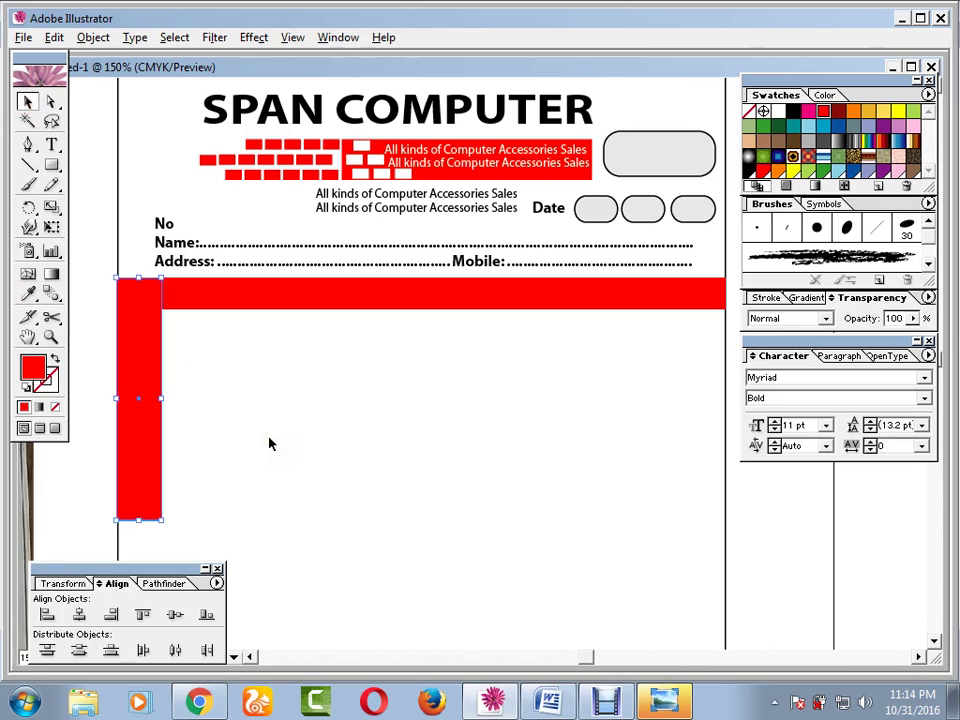
key(ctrl+minus)
key(ctrl+minus)
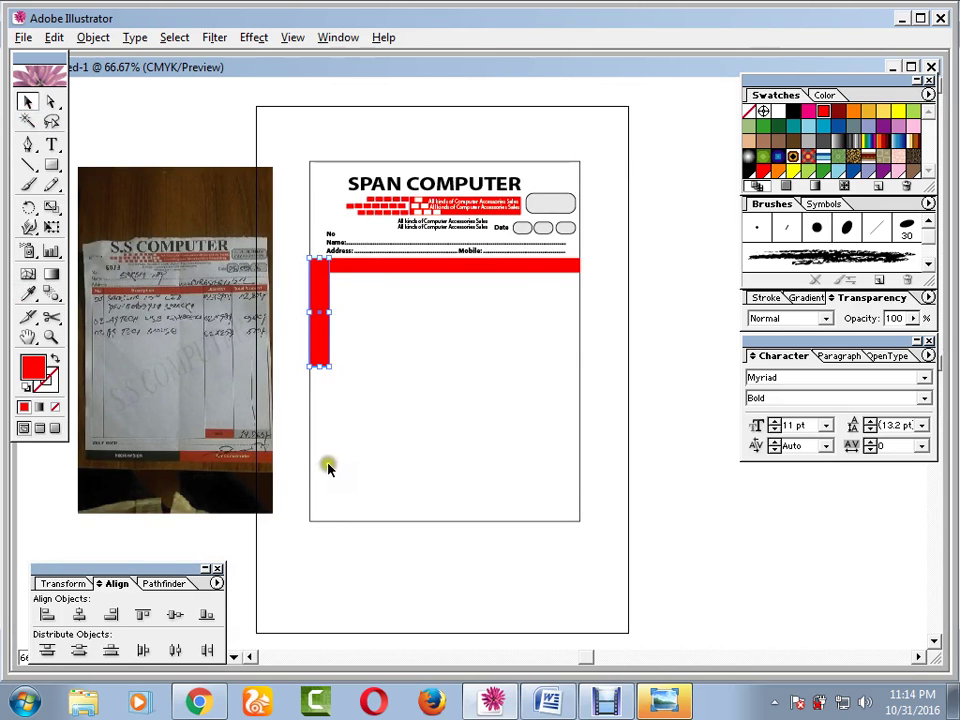
drag(319, 366, 323, 489)
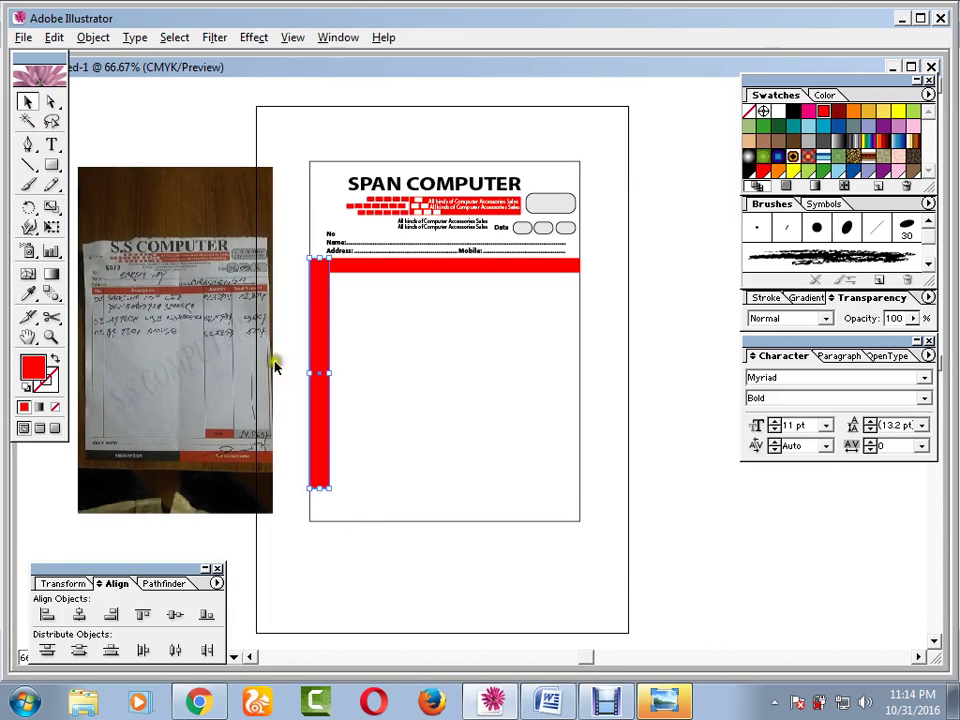
- Give the narrow left column rectangle no fill and a black stroke
click(55, 357)
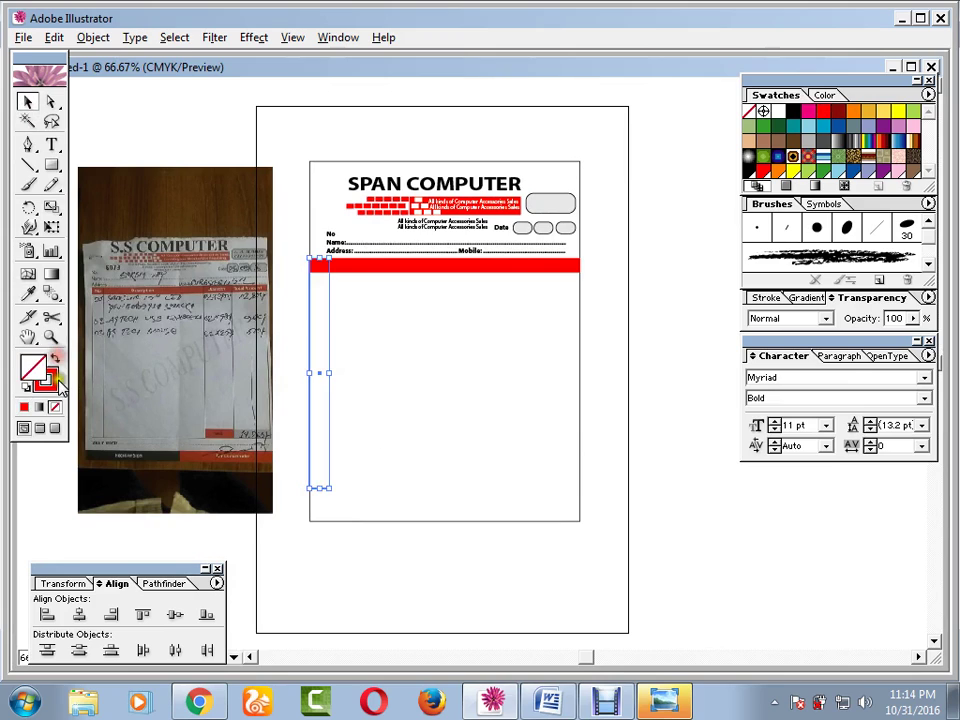
click(50, 380)
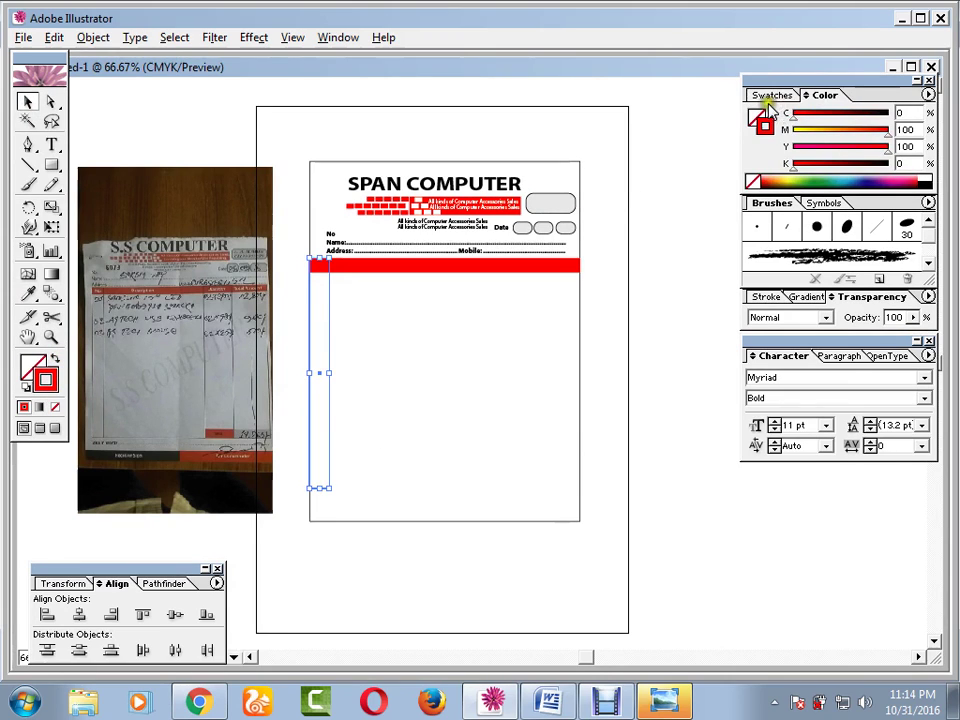
click(775, 95)
click(793, 111)
click(664, 339)
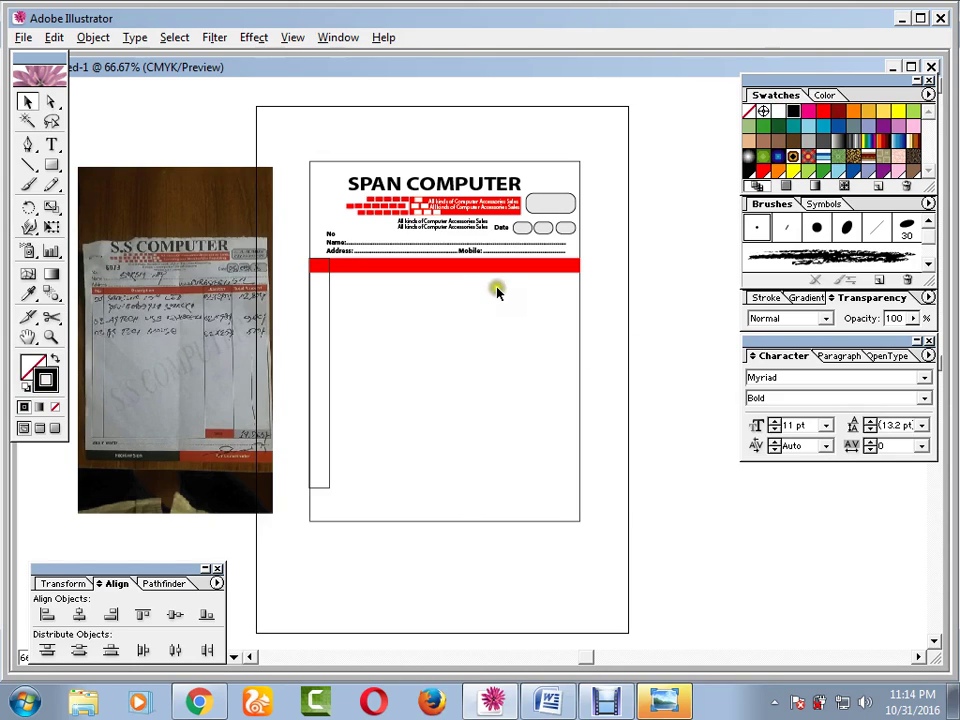
- Draw a wider unfilled, black-outlined column at the frame's right edge, from the red bar's top down toward the frame's bottom
click(51, 165)
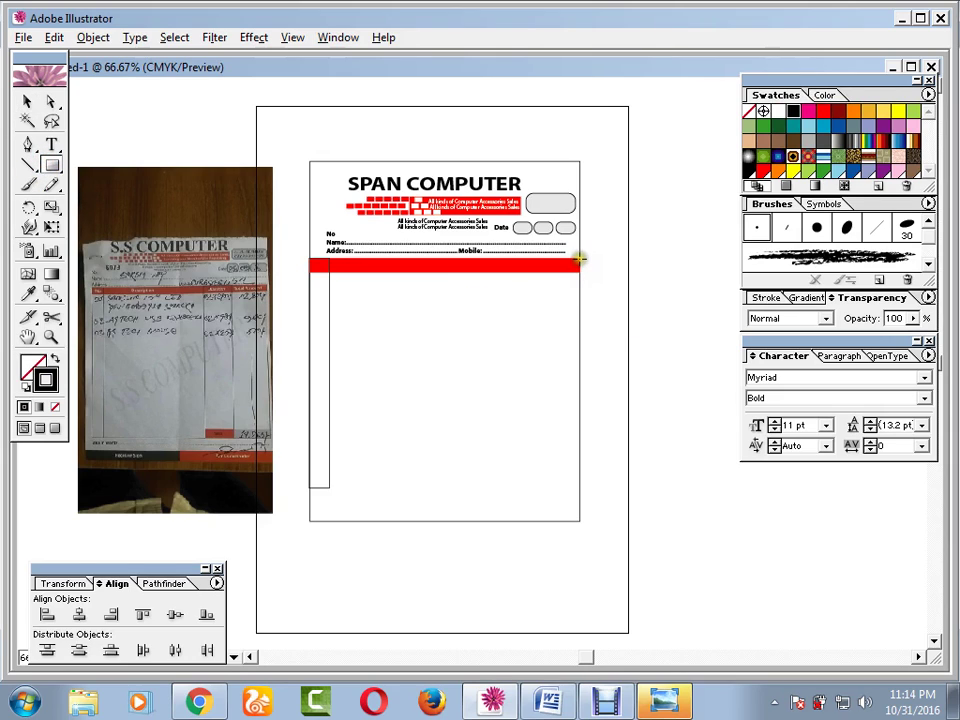
key(ctrl+plus)
key(ctrl+plus)
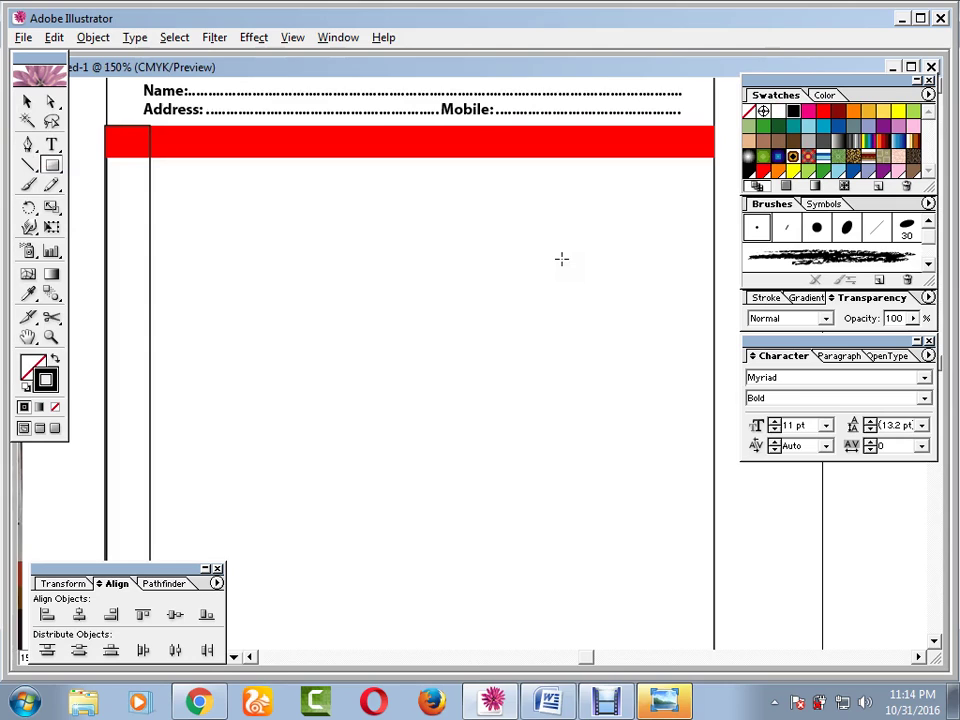
key(space)
drag(561, 280, 450, 294)
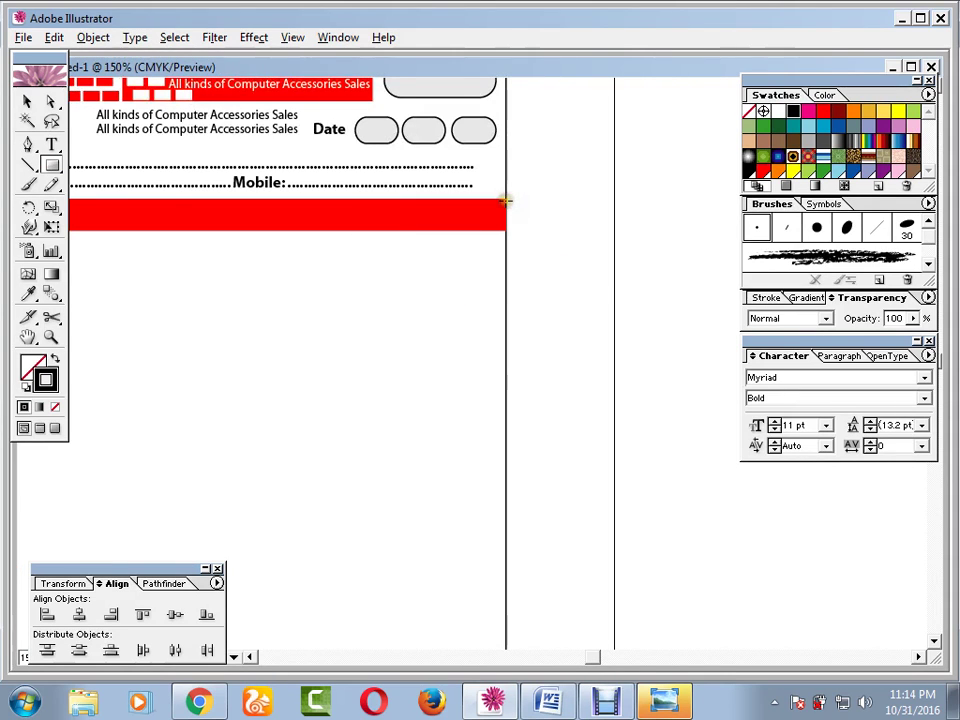
drag(505, 199, 405, 510)
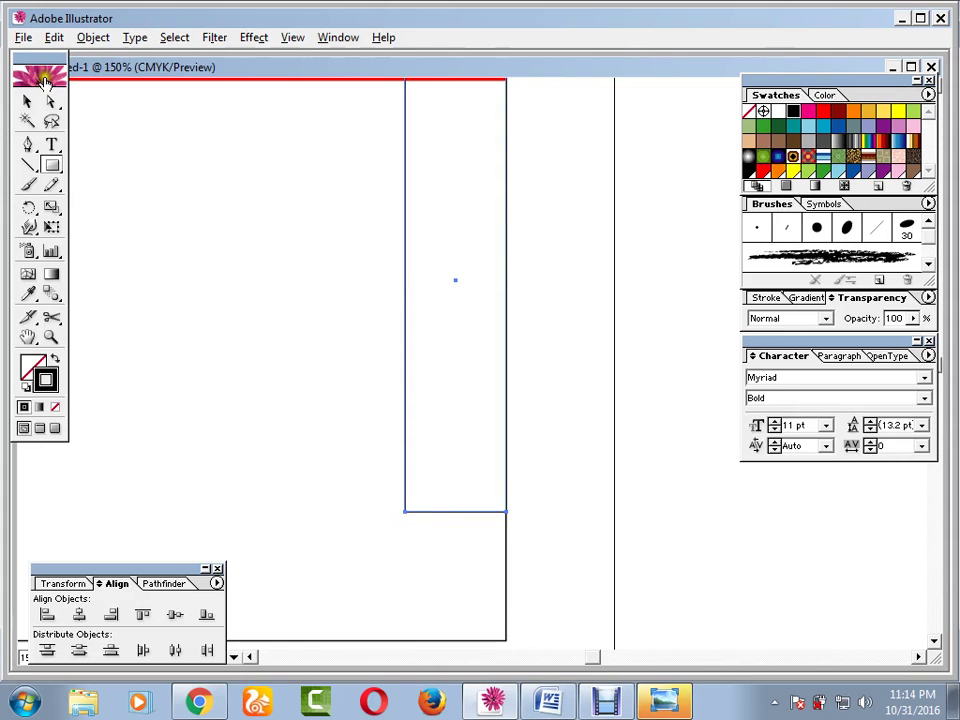
click(28, 103)
click(137, 251)
key(ctrl+minus)
key(ctrl+minus)
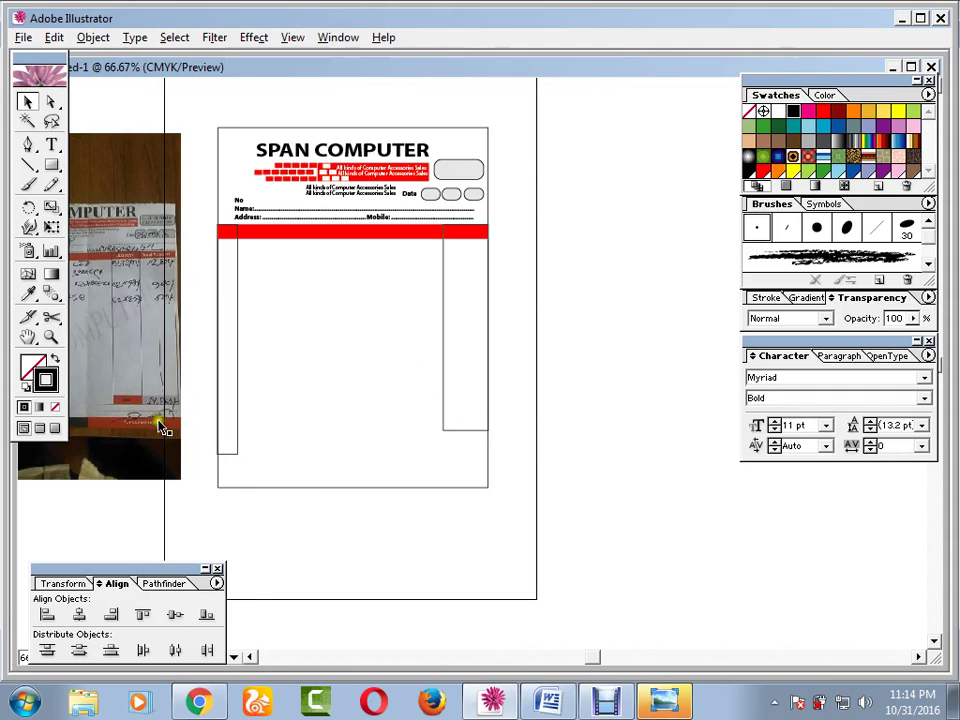
- Draw a straight horizontal line from the narrow left column's bottom corner across the frame and past its right edge
click(29, 165)
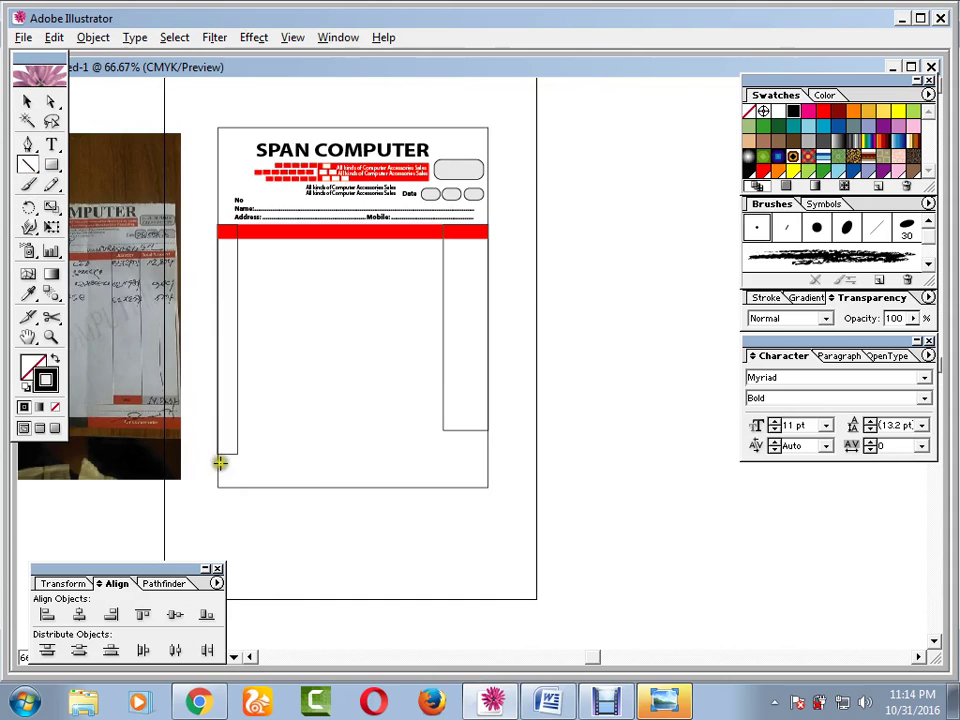
key(ctrl+plus)
key(ctrl+plus)
key(ctrl+plus)
drag(245, 461, 431, 424)
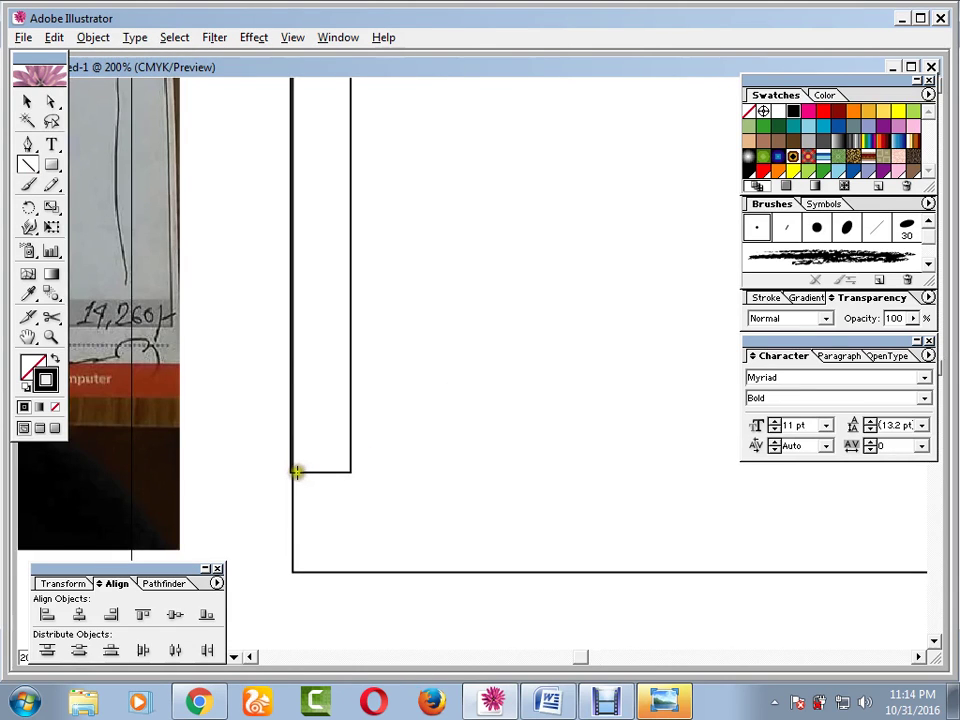
drag(298, 472, 860, 526)
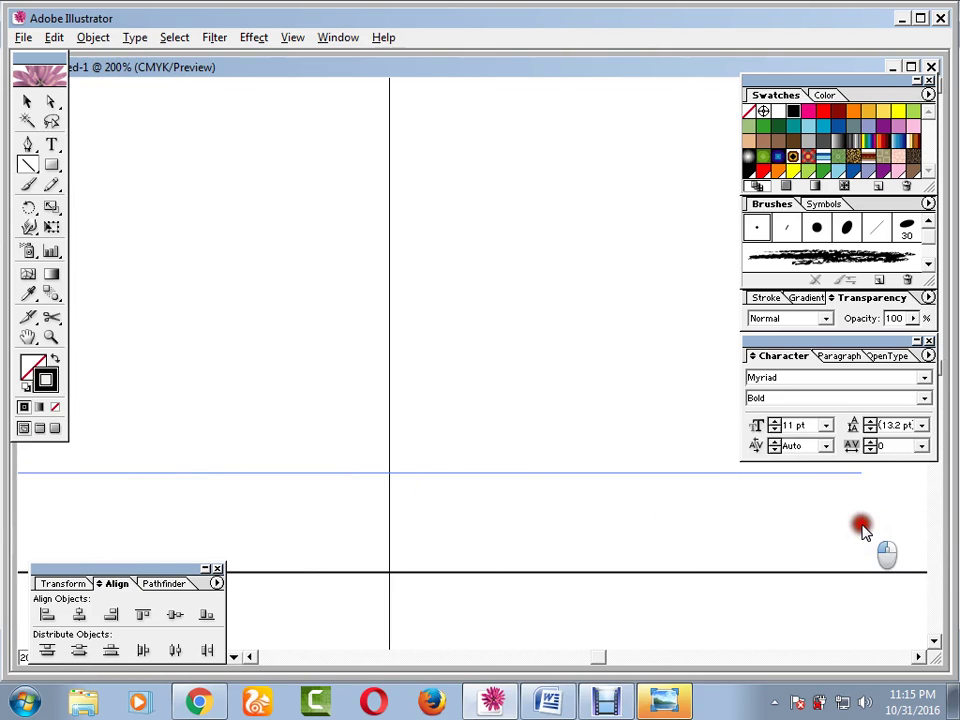
click(27, 102)
click(352, 305)
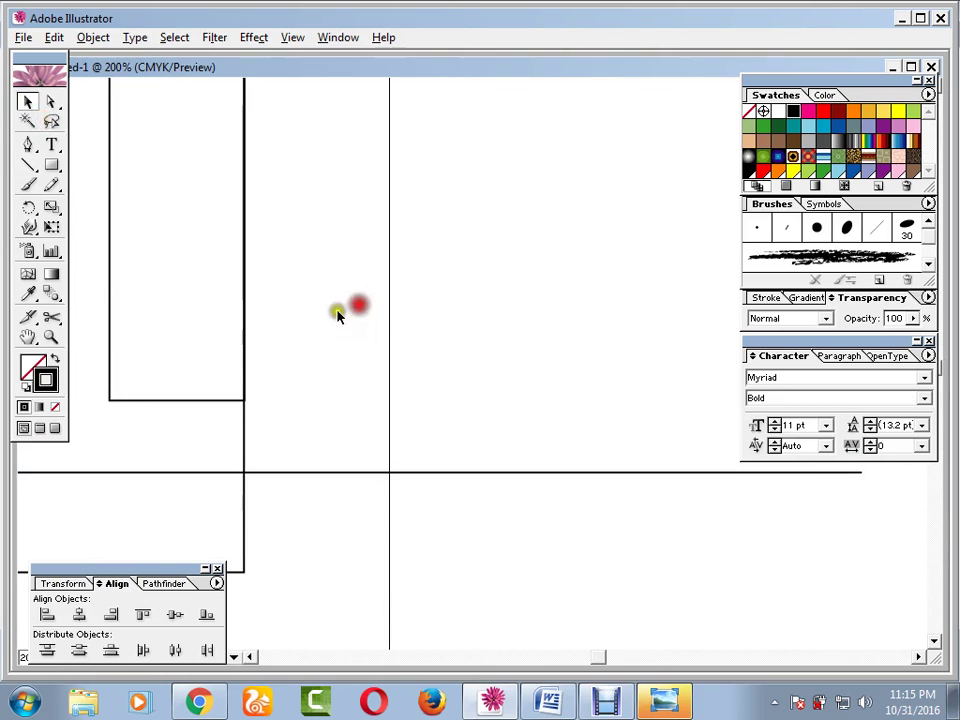
- Stretch the wide right-hand column down to the horizontal line near the frame's bottom
key(ctrl+1)
key(ctrl+minus)
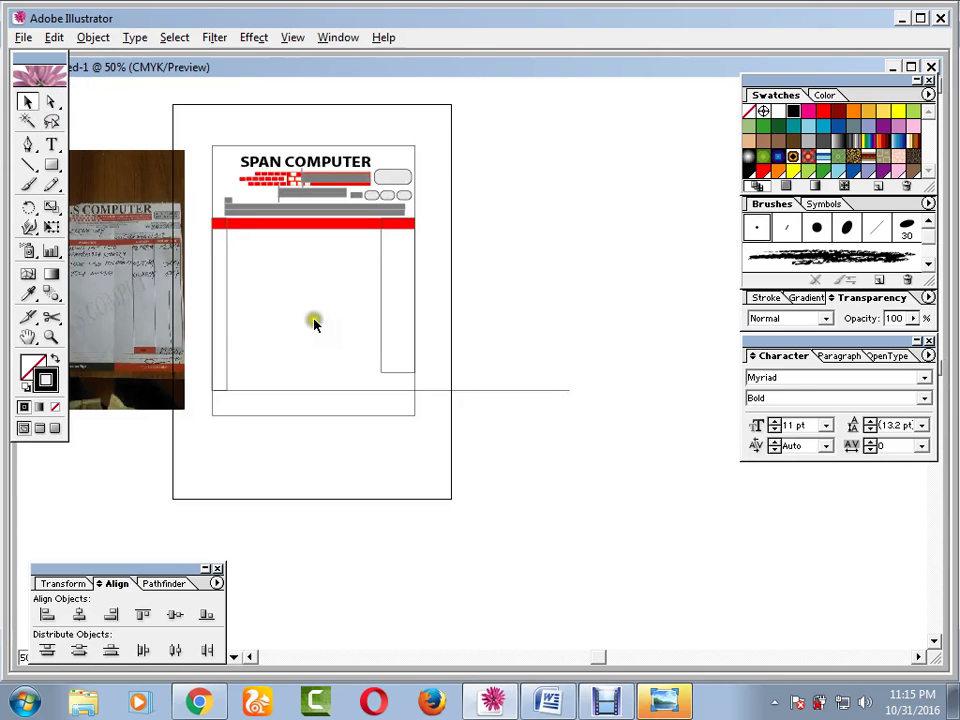
drag(371, 345, 396, 391)
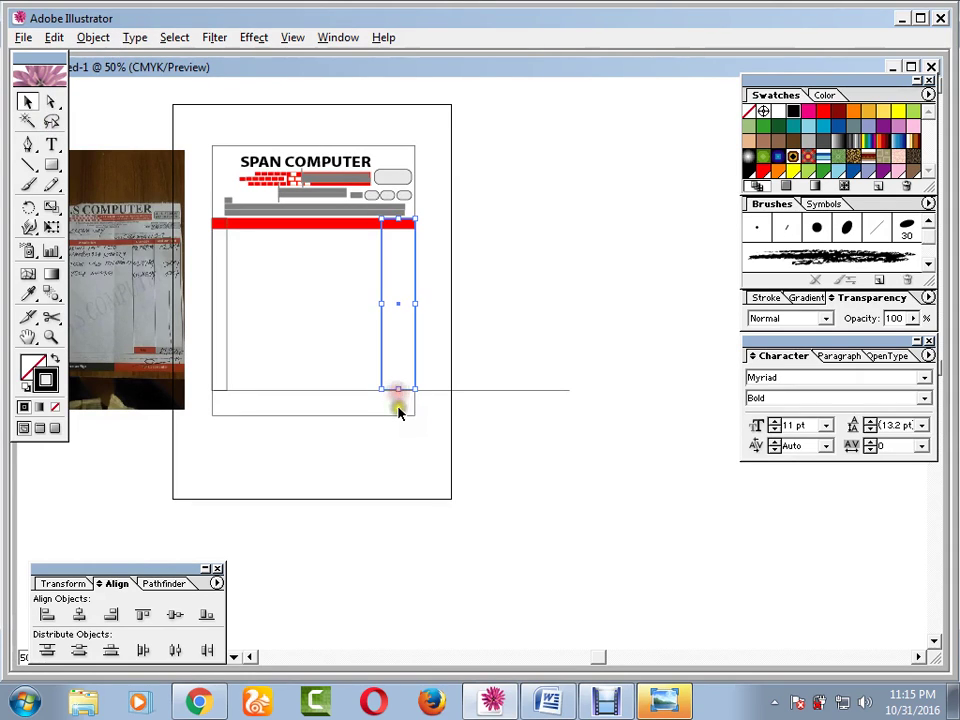
click(396, 415)
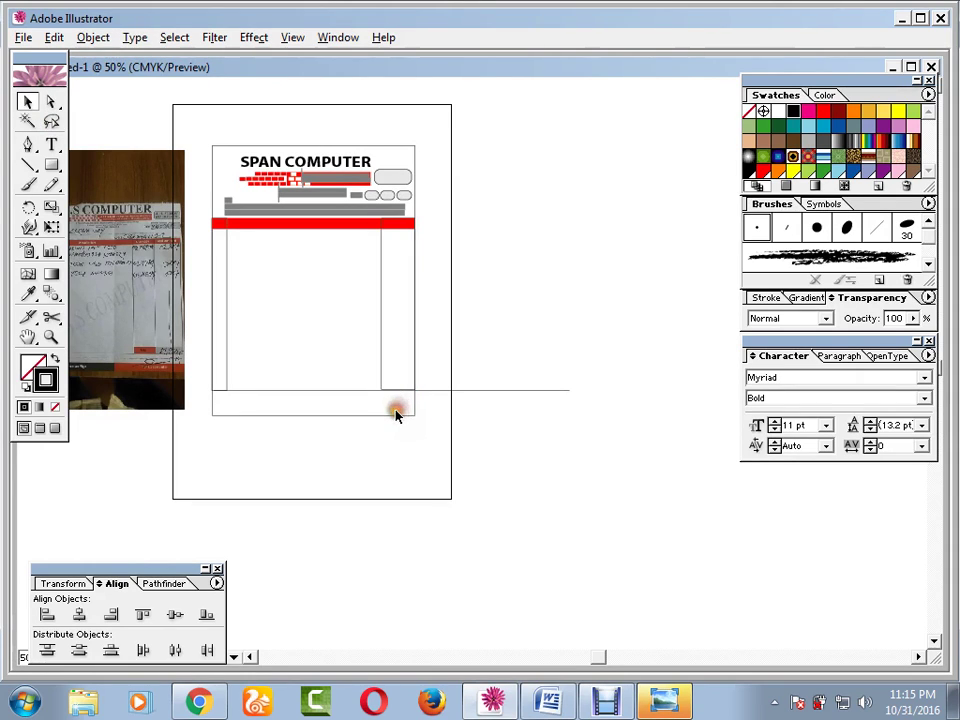
- Duplicate the wide right-hand column and place the copy directly to its left
click(386, 315)
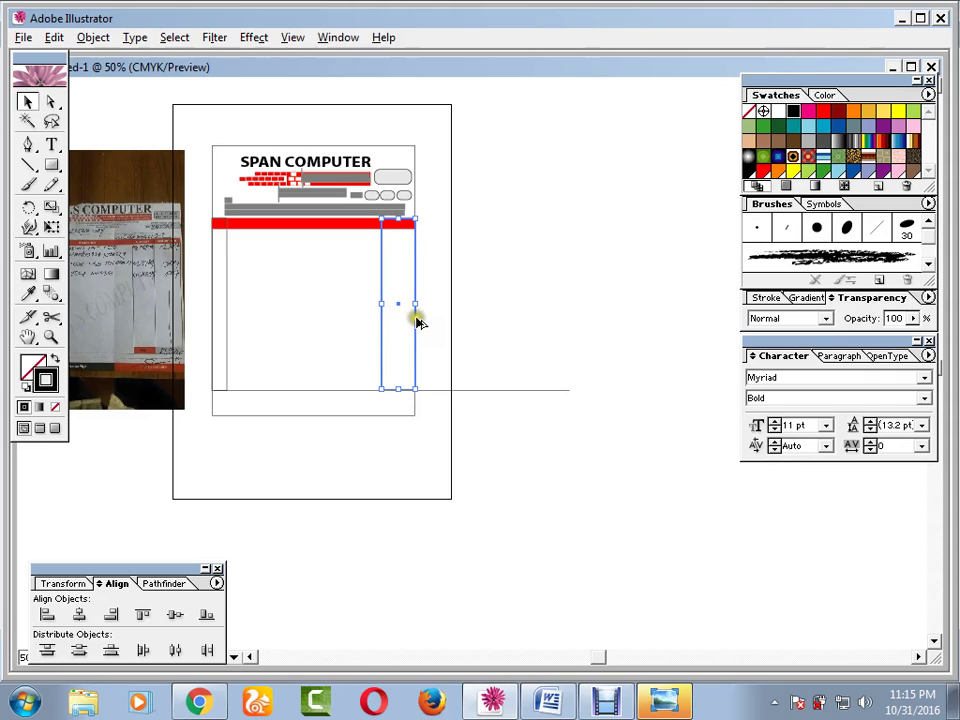
drag(418, 320, 384, 321)
click(503, 332)
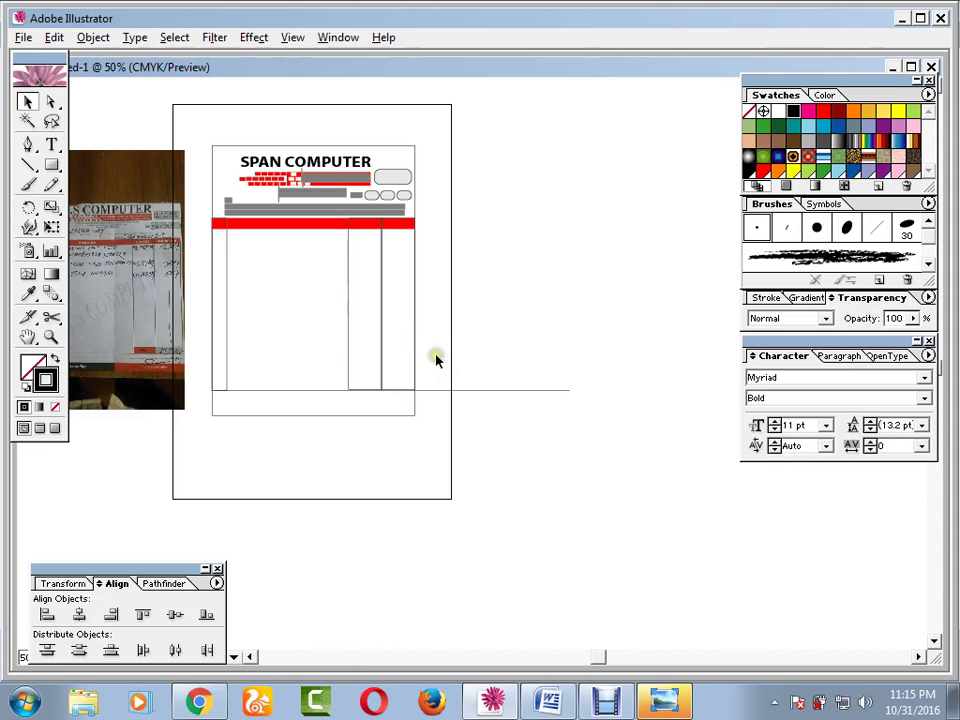
- Switch to outline view and nudge the copied column left until its right edge coincides with the neighbouring column's left edge
key(ctrl+equal)
key(ctrl+equal)
key(ctrl+equal)
key(ctrl+equal)
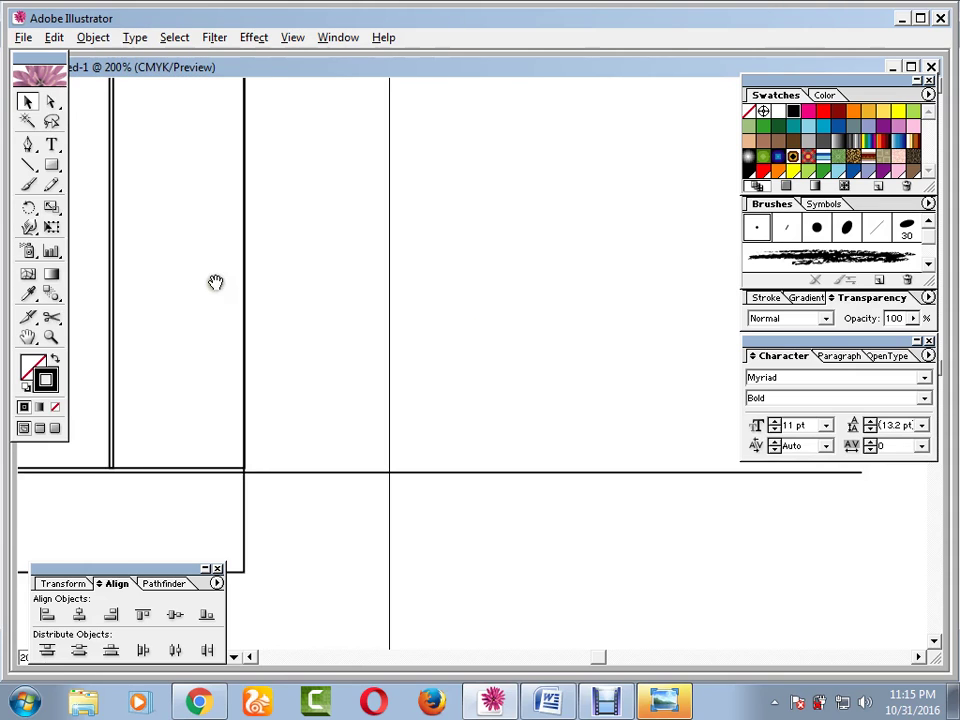
drag(214, 281, 568, 374)
drag(450, 243, 390, 448)
drag(399, 321, 421, 270)
drag(414, 321, 438, 179)
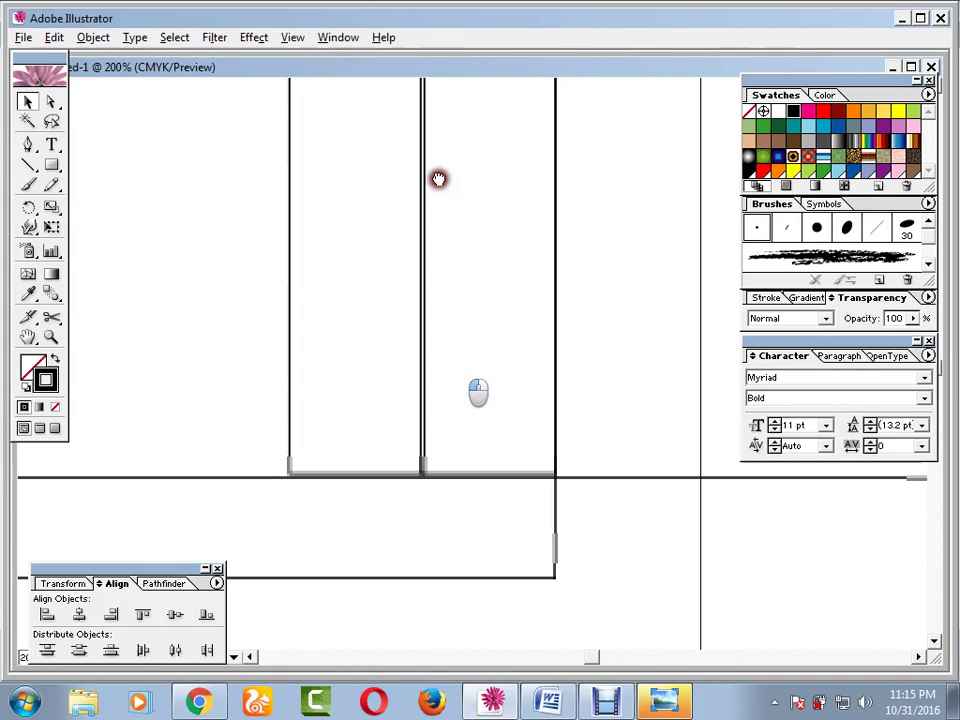
key(ctrl+y)
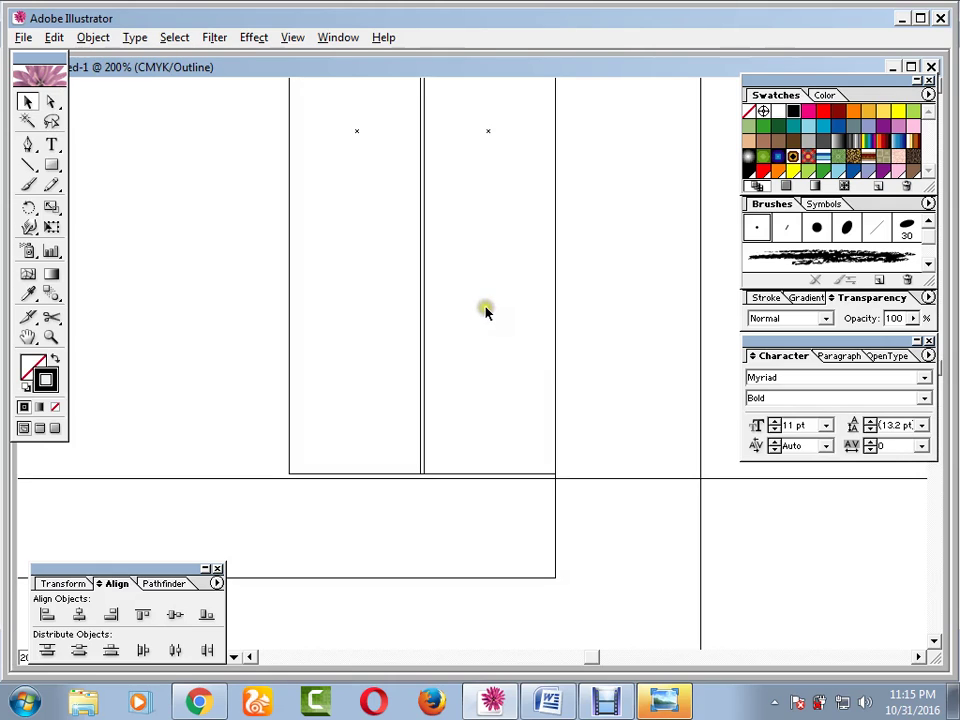
click(611, 371)
click(478, 382)
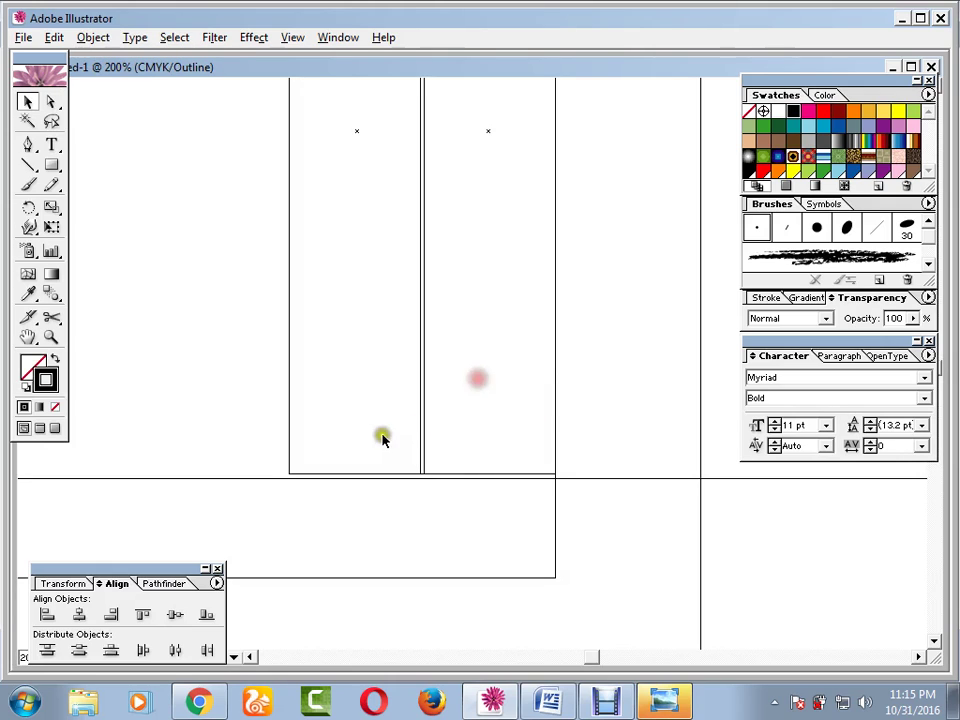
drag(319, 381, 244, 408)
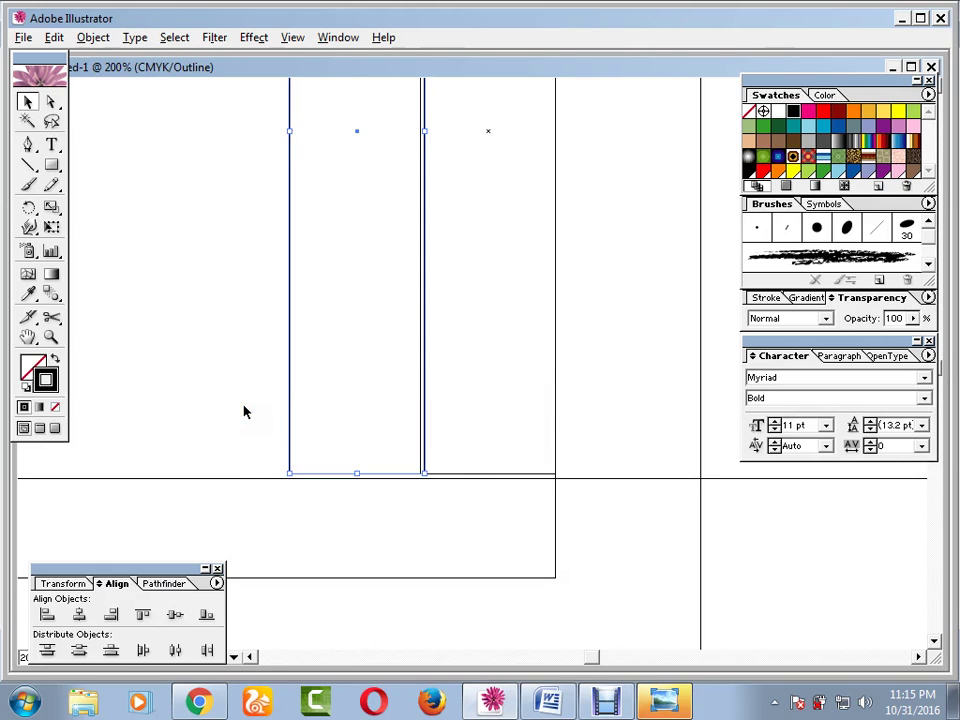
key(Left)
key(Left)
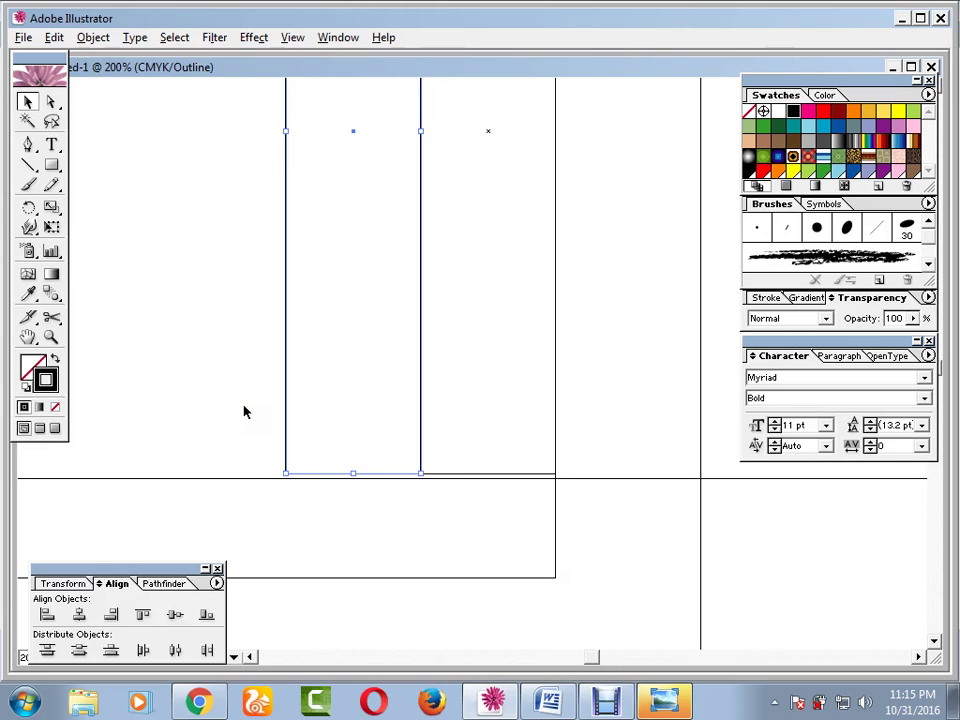
click(206, 401)
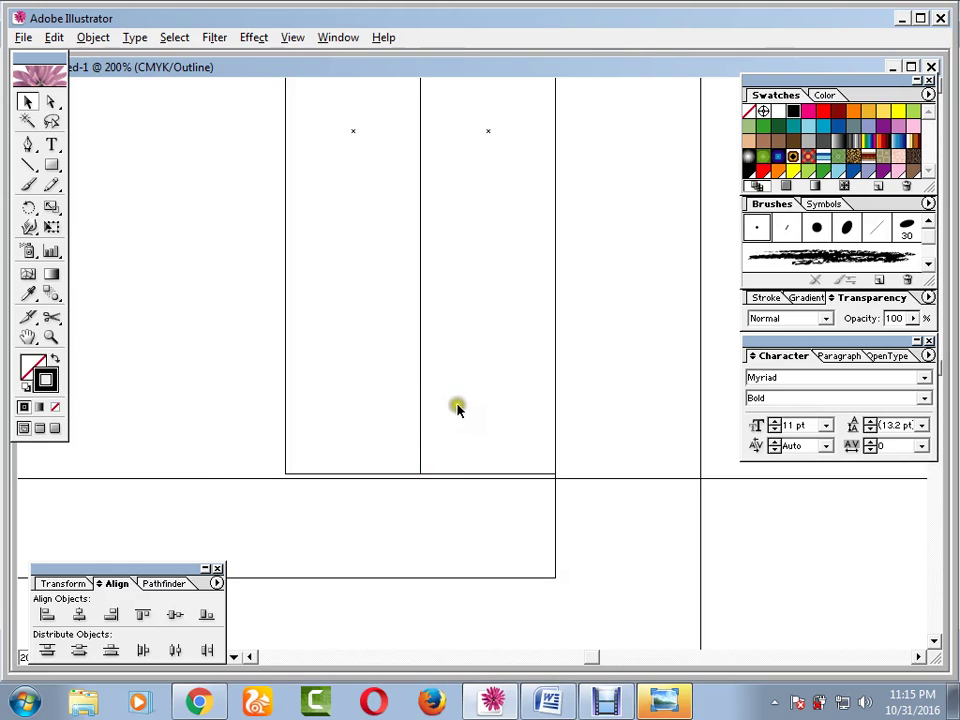
- Stretch both wide columns together down toward the horizontal line
drag(457, 406, 365, 440)
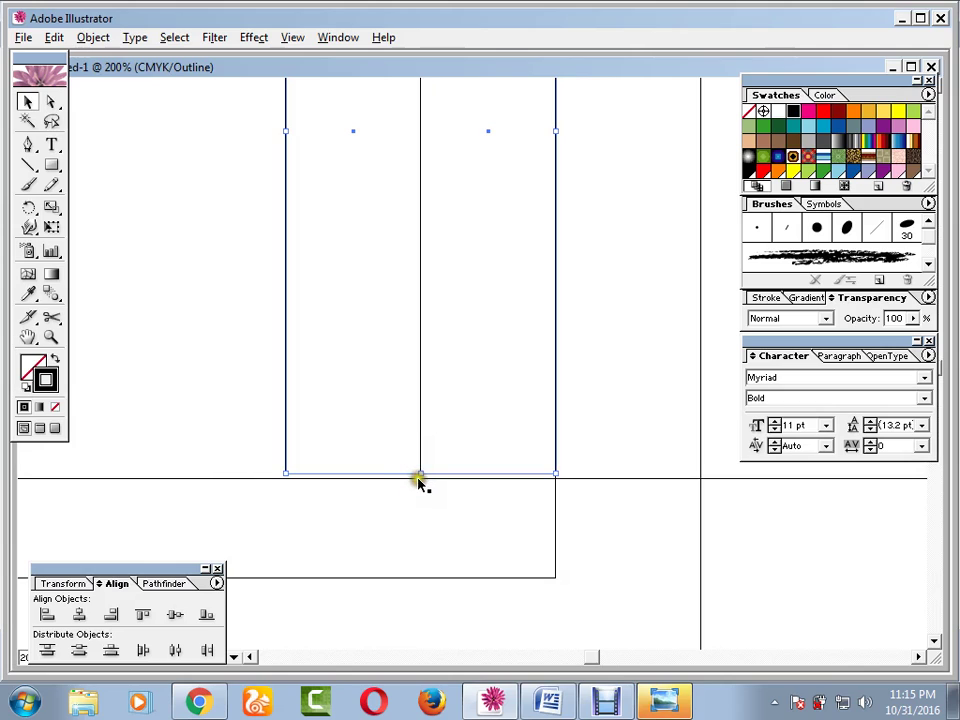
click(422, 507)
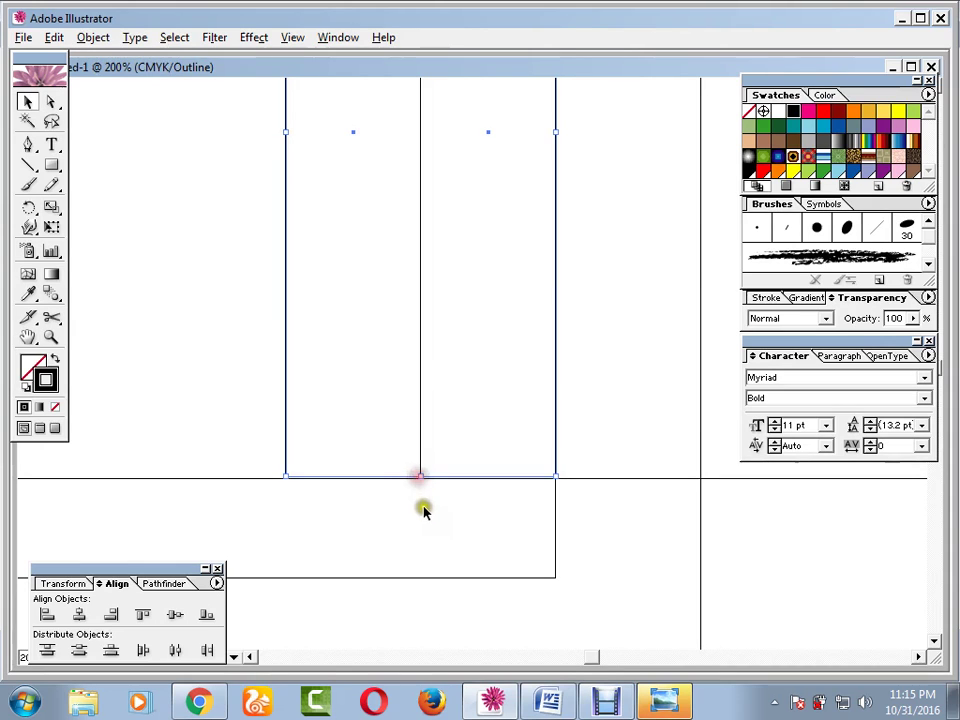
click(211, 449)
- Shift the narrow left column slightly right so its left edge lines up with the frame's left edge
drag(211, 449, 495, 447)
drag(324, 464, 506, 422)
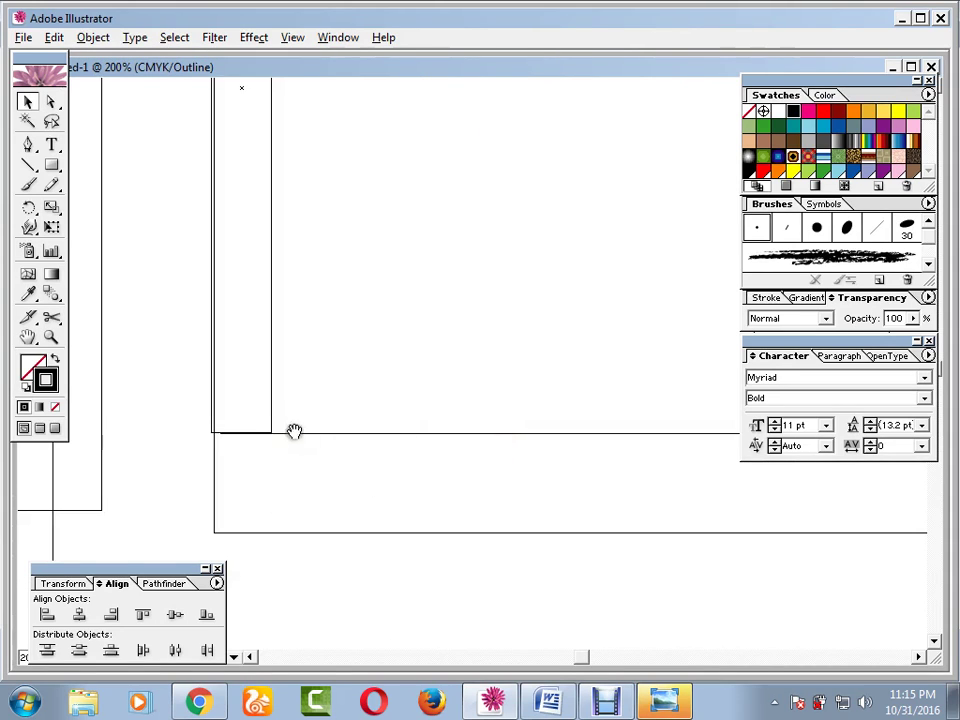
drag(276, 414, 313, 456)
drag(285, 358, 340, 336)
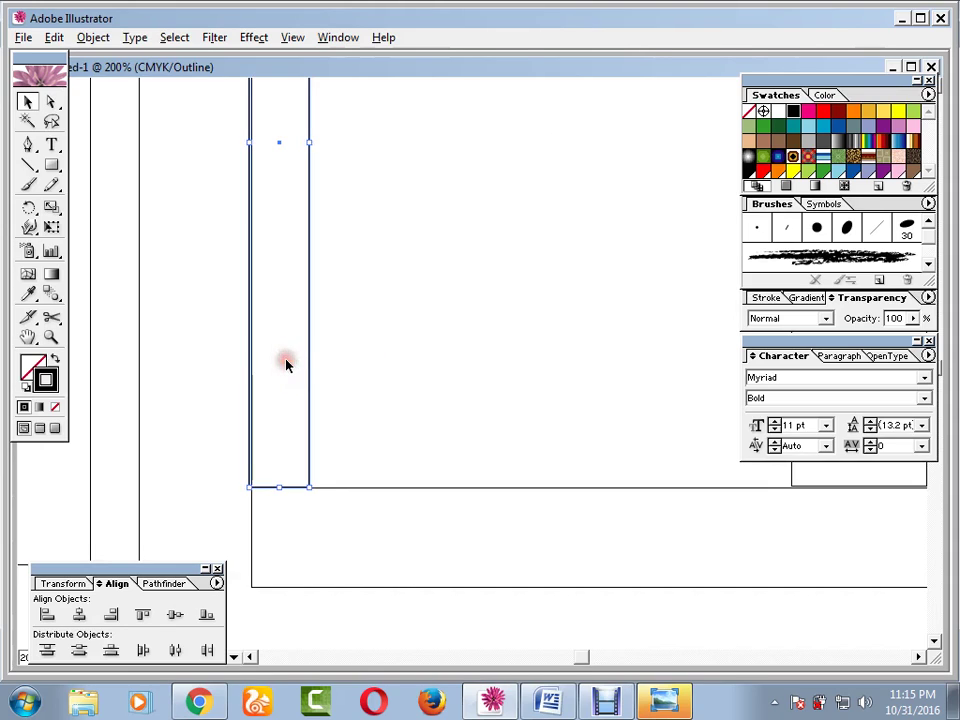
click(441, 362)
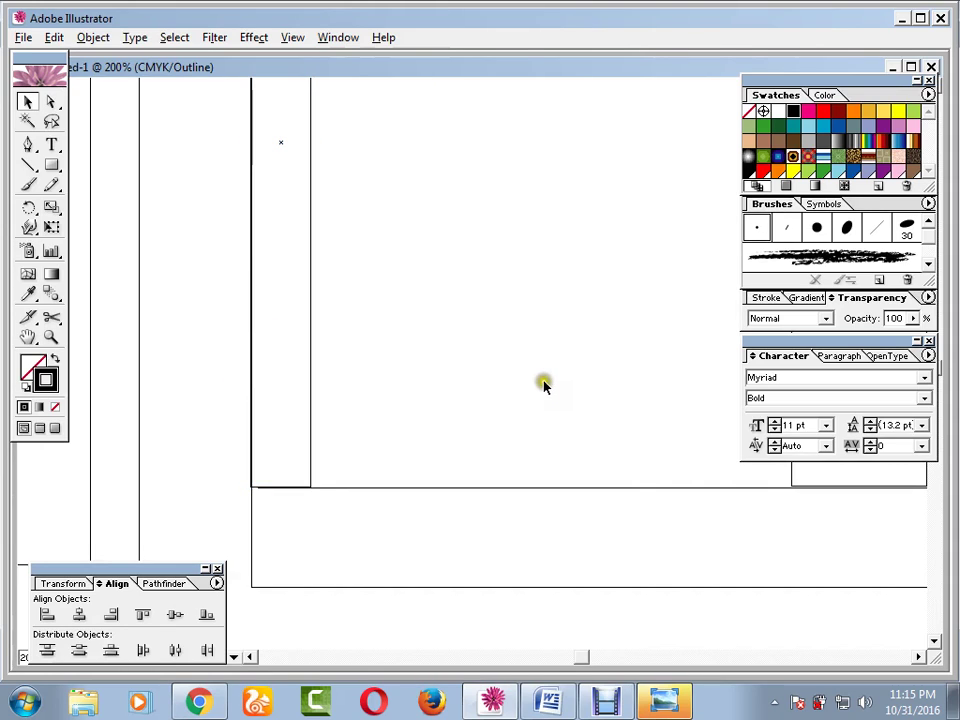
- Return to preview and draw an unfilled, black-outlined rectangle over the red bar between the narrow left column and the wide columns
key(ctrl+y)
drag(531, 386, 377, 484)
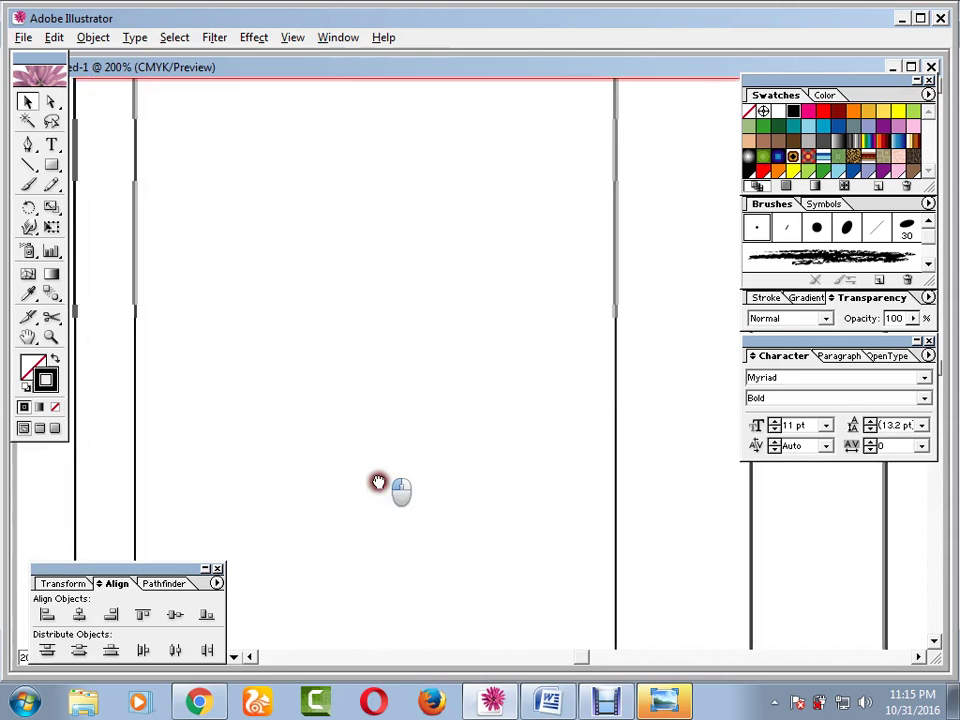
mouse_move(431, 313)
mouse_down()
mouse_move(329, 521)
mouse_move(242, 572)
mouse_move(394, 345)
mouse_move(441, 427)
mouse_move(437, 452)
mouse_move(396, 439)
mouse_move(424, 339)
mouse_move(311, 370)
mouse_up()
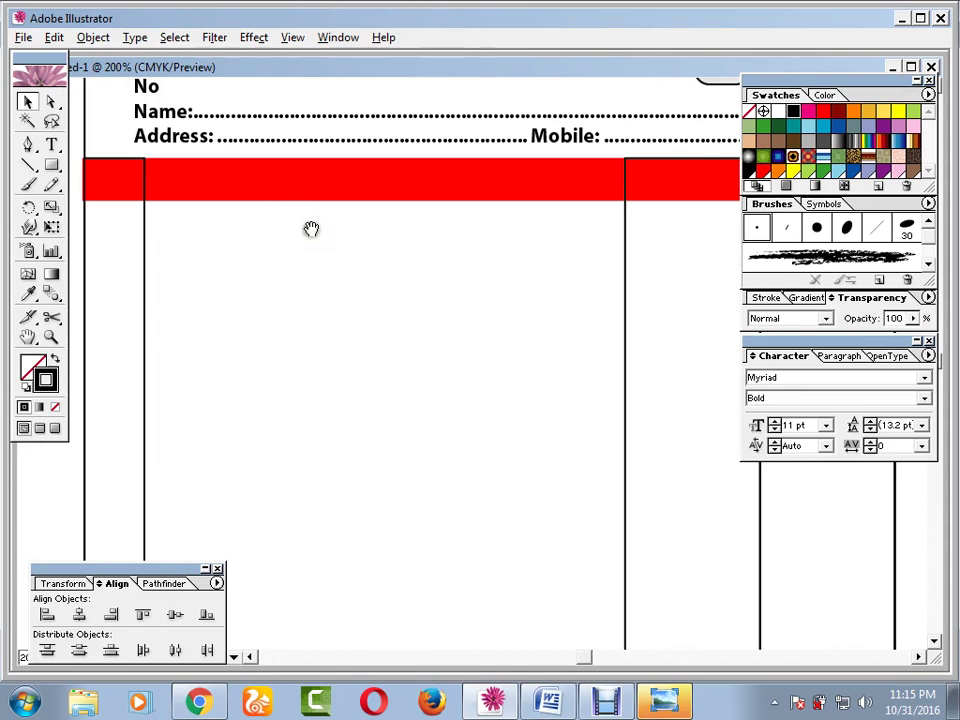
click(397, 288)
drag(397, 288, 409, 395)
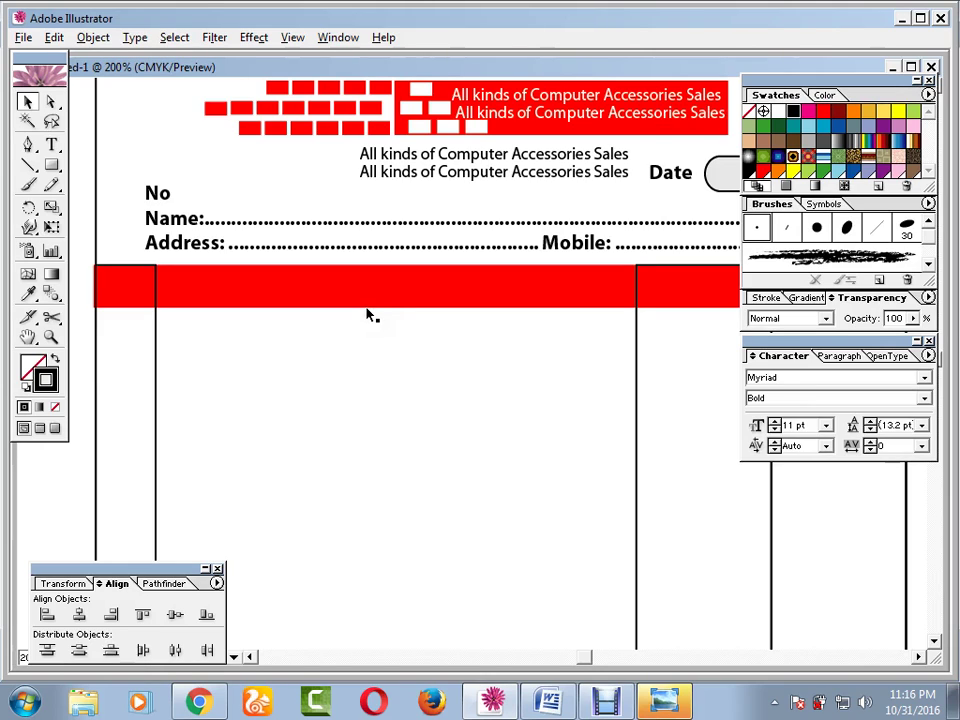
click(52, 144)
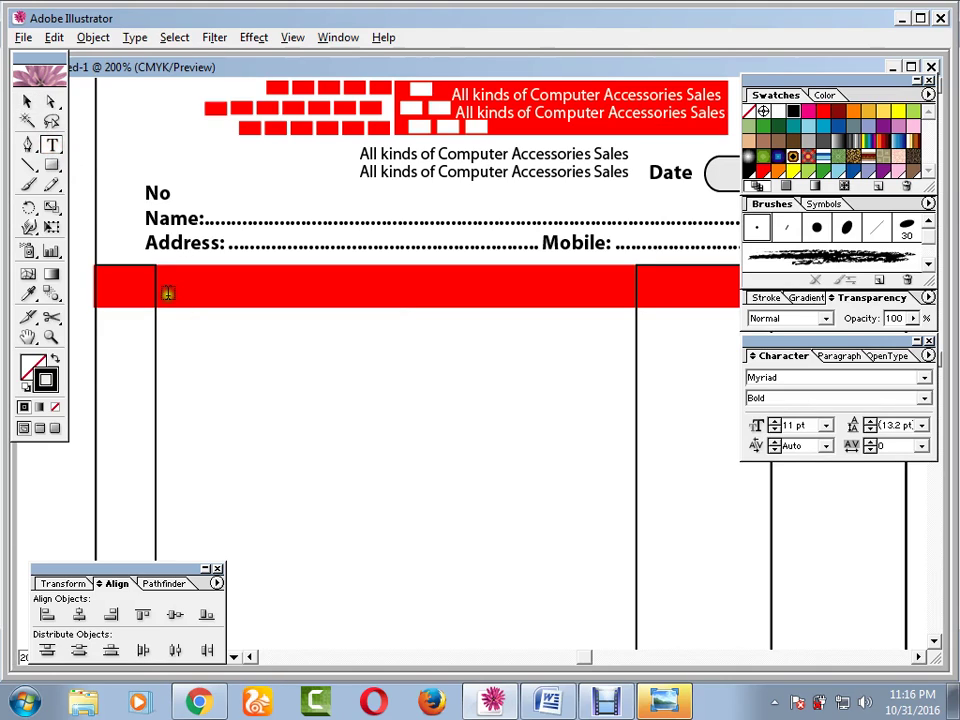
click(51, 165)
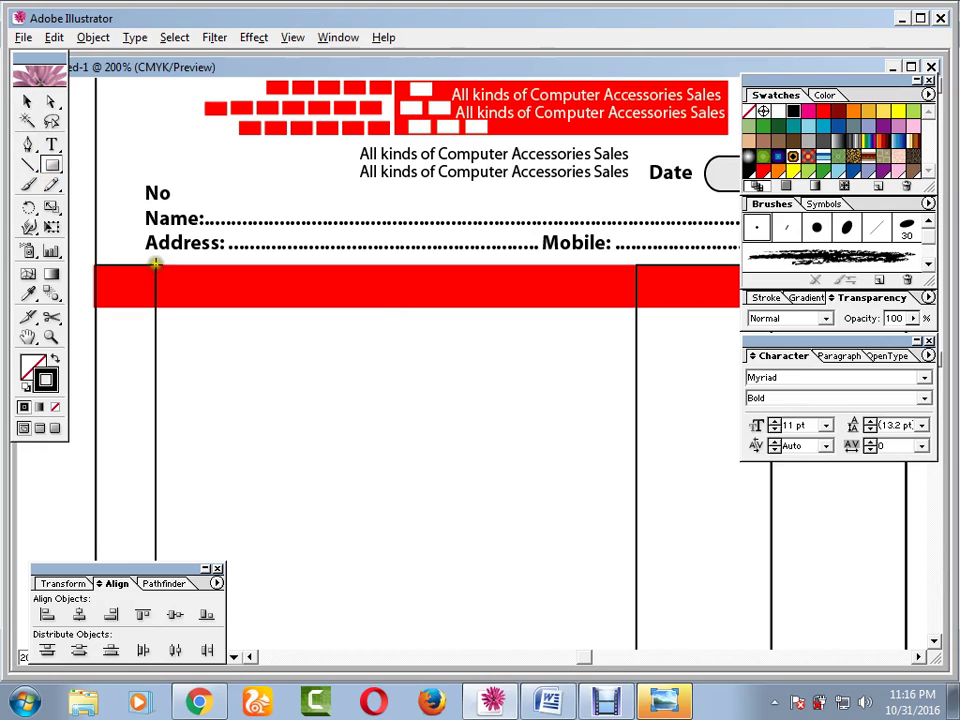
drag(155, 263, 634, 306)
click(27, 101)
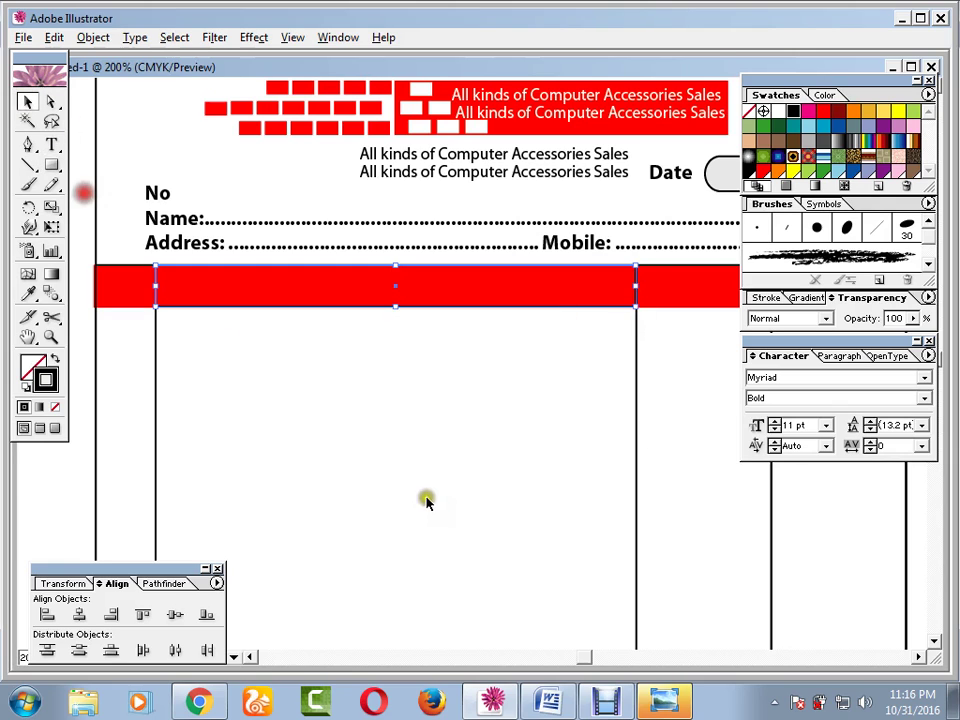
click(426, 502)
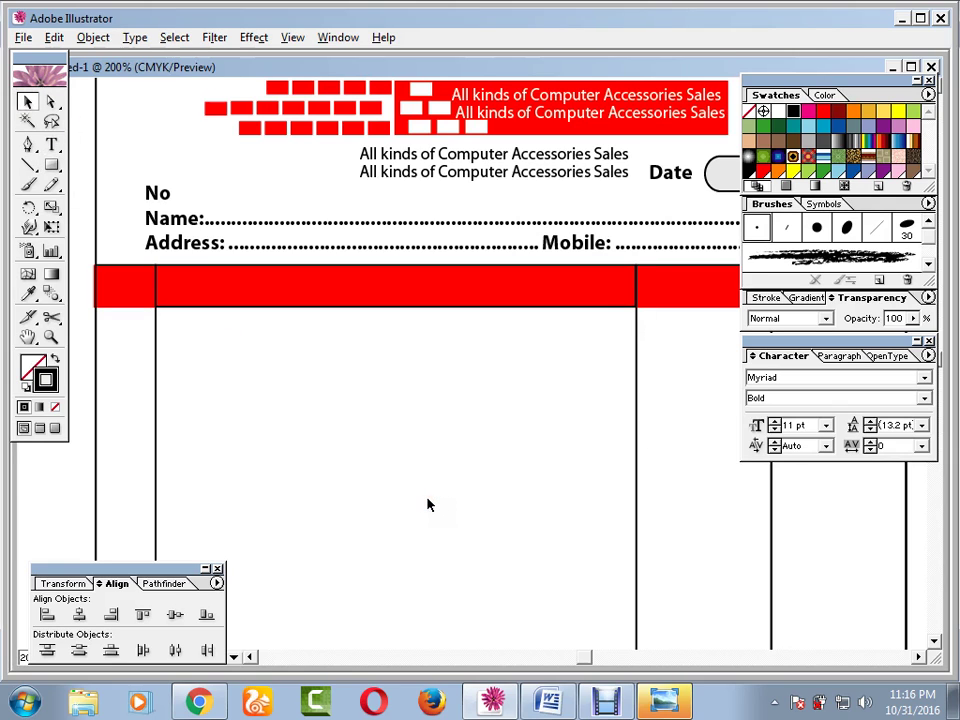
- Remove the overlong horizontal line that runs past the frame's right edge
key(ctrl+1)
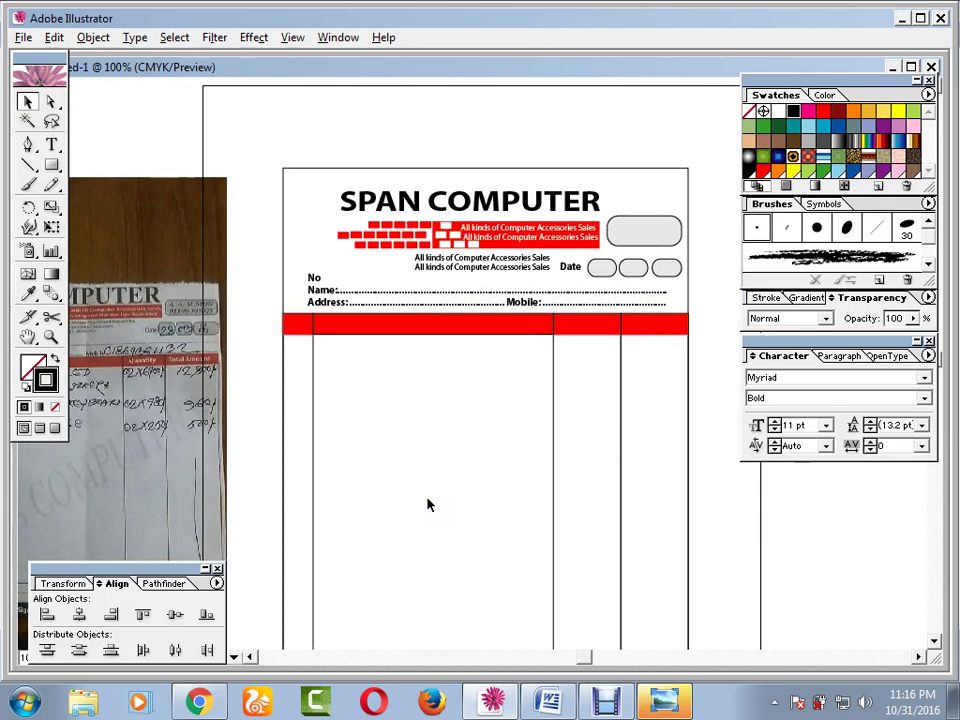
drag(546, 416, 495, 296)
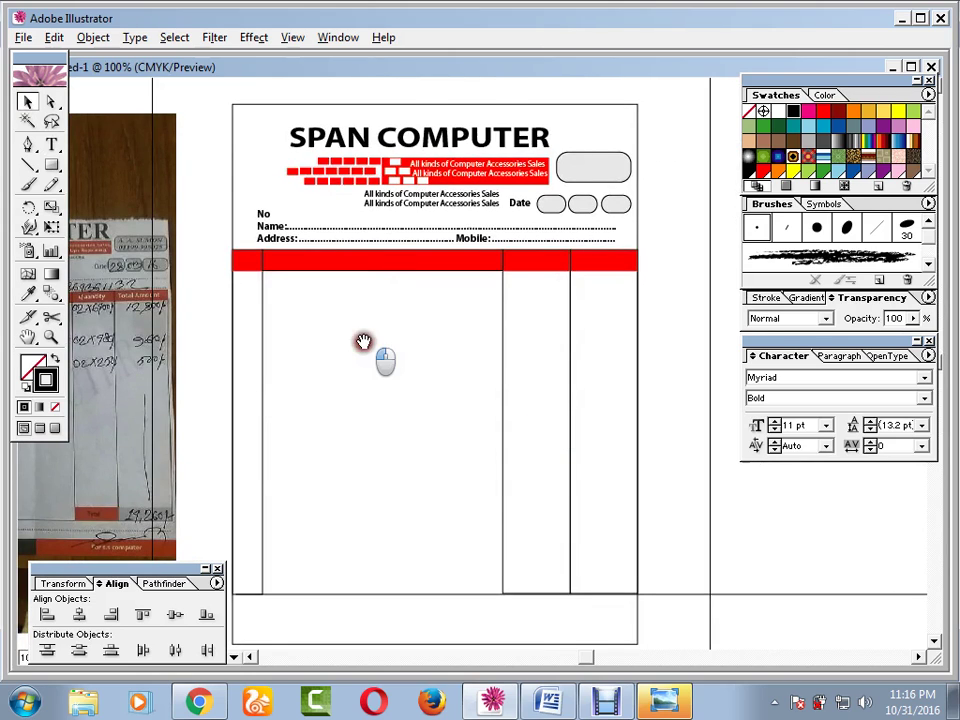
drag(349, 541, 388, 420)
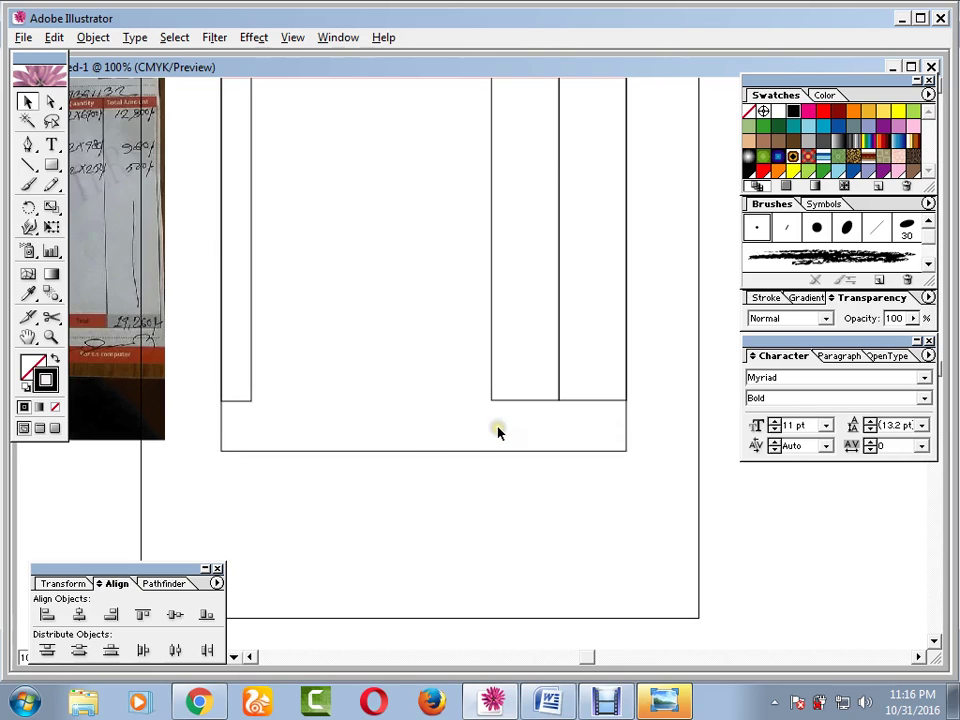
- Draw a horizontal line joining the bottom corner of the narrow left column to the bottom corner of the first wide column
click(28, 167)
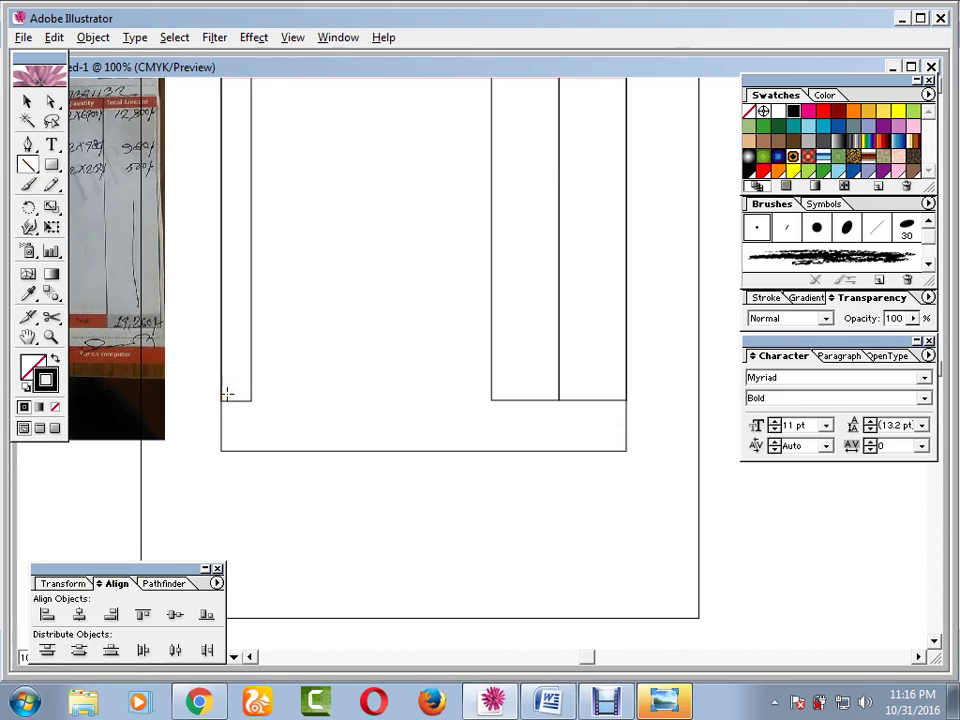
key(ctrl+equal)
drag(298, 393, 418, 476)
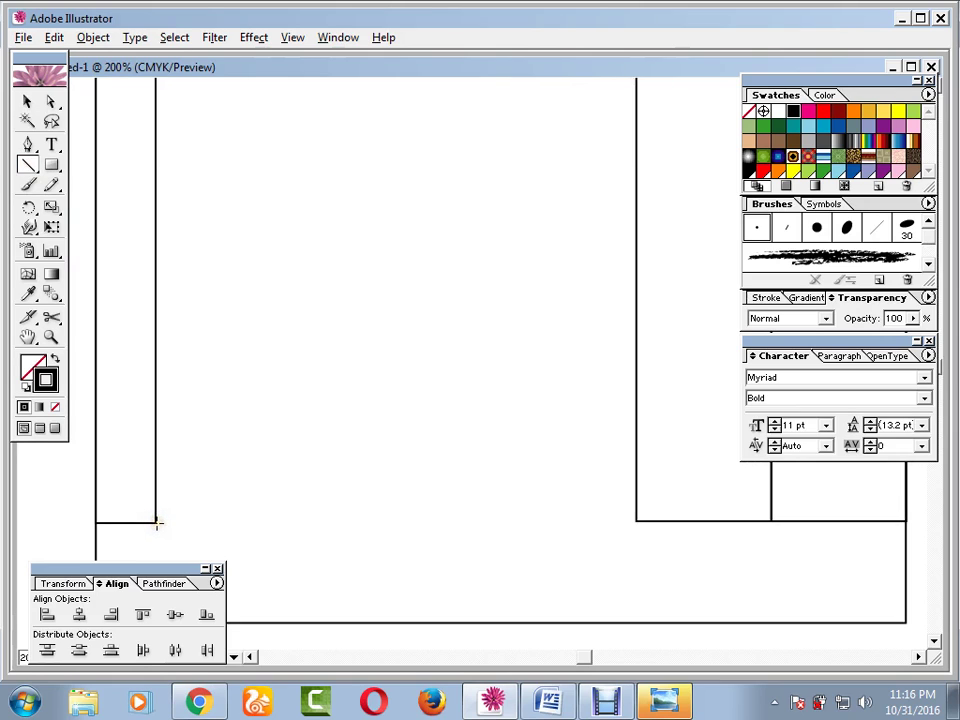
drag(156, 522, 637, 522)
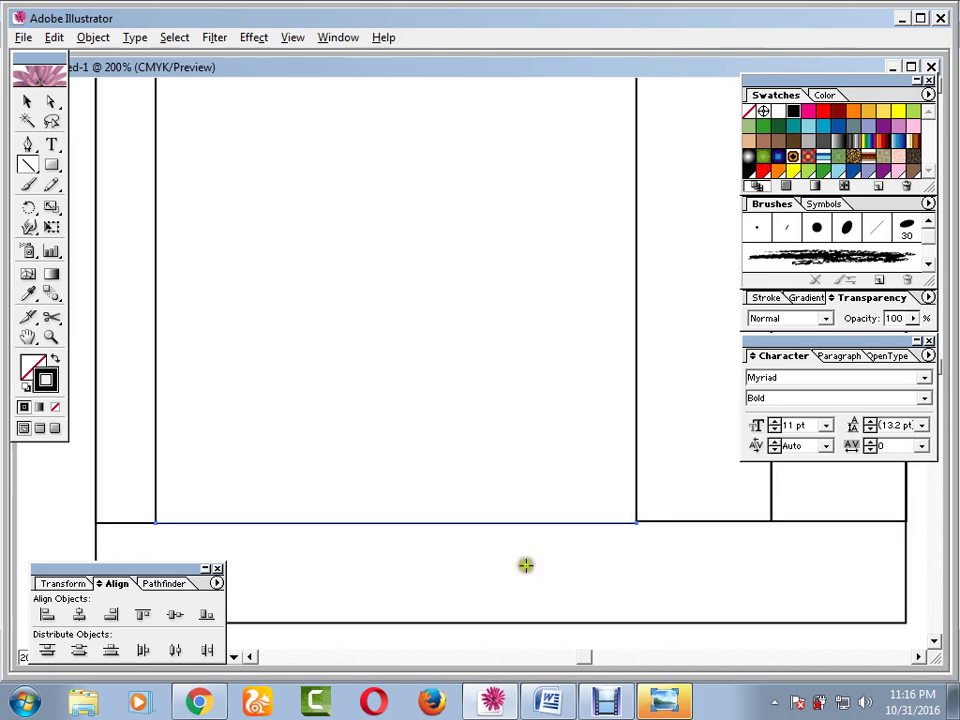
click(30, 103)
click(519, 558)
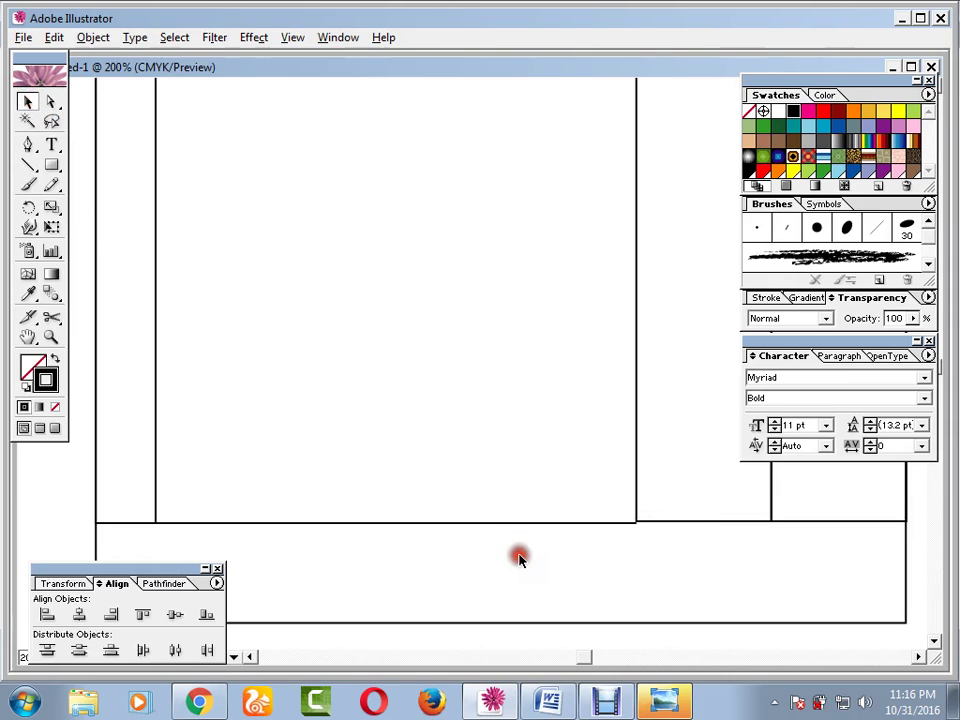
- Shift the horizontal bottom line level with the wide columns' bottom edges, and move the narrow left column up to meet it
key(ctrl+plus)
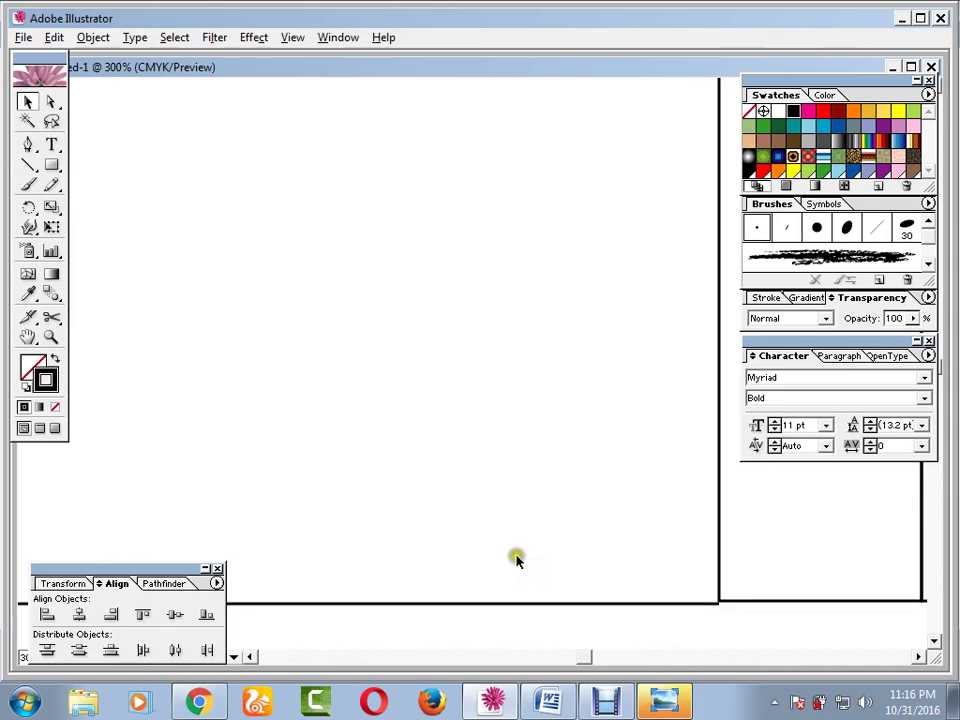
drag(663, 590, 747, 601)
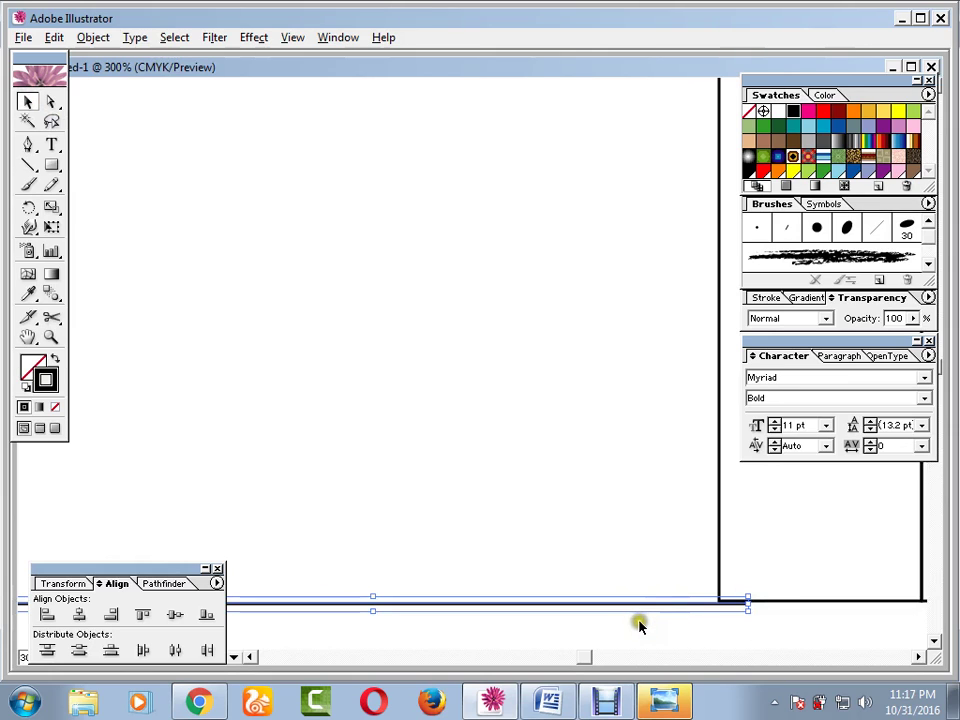
click(657, 643)
drag(513, 566, 390, 452)
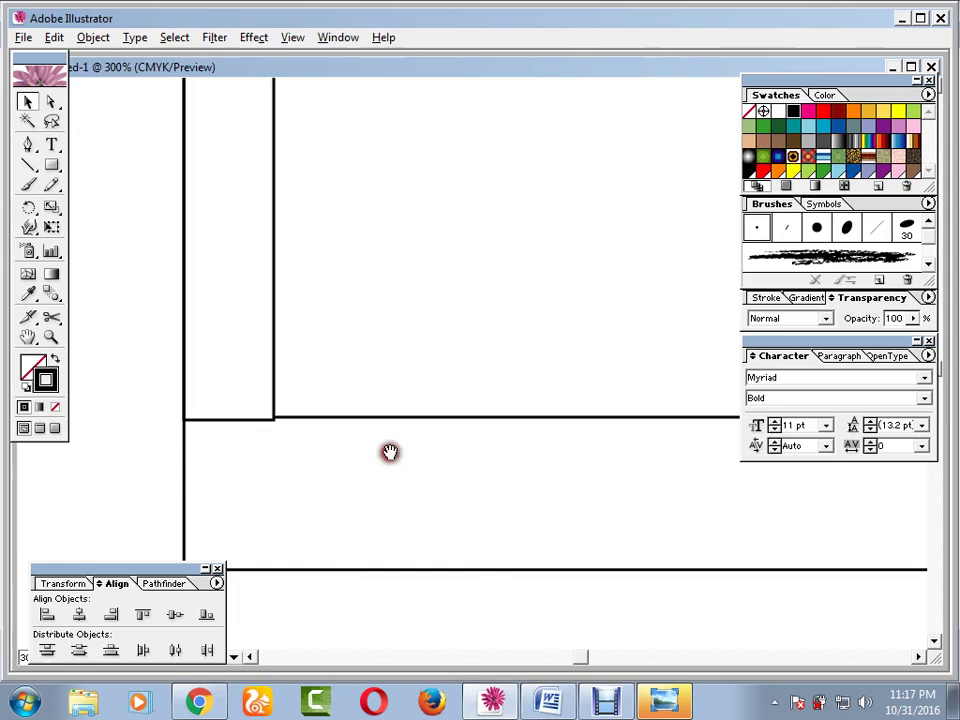
click(237, 421)
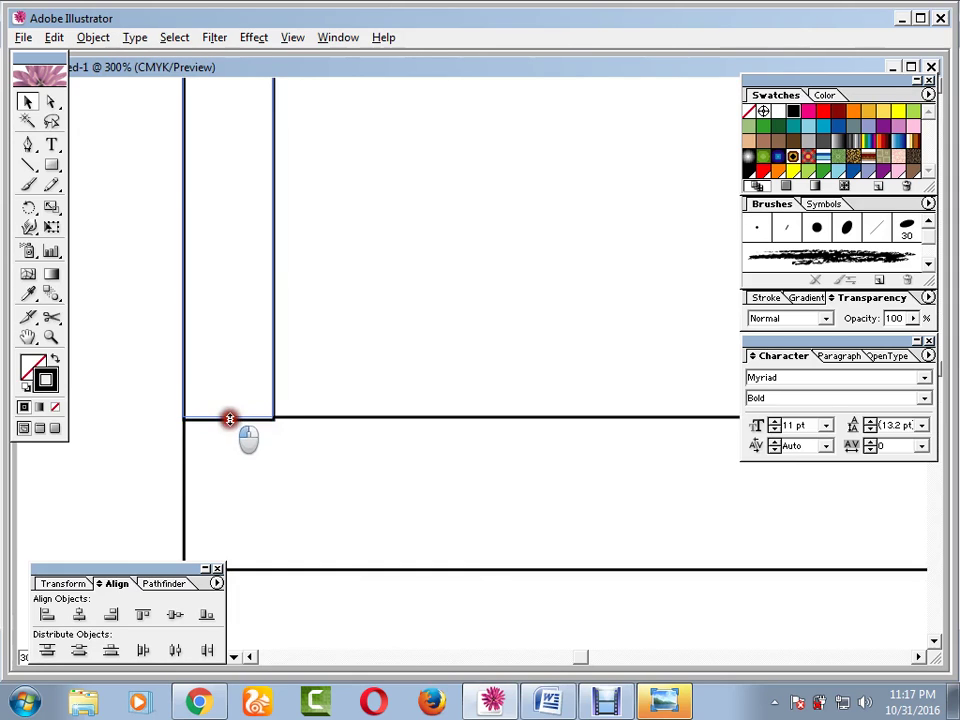
click(251, 454)
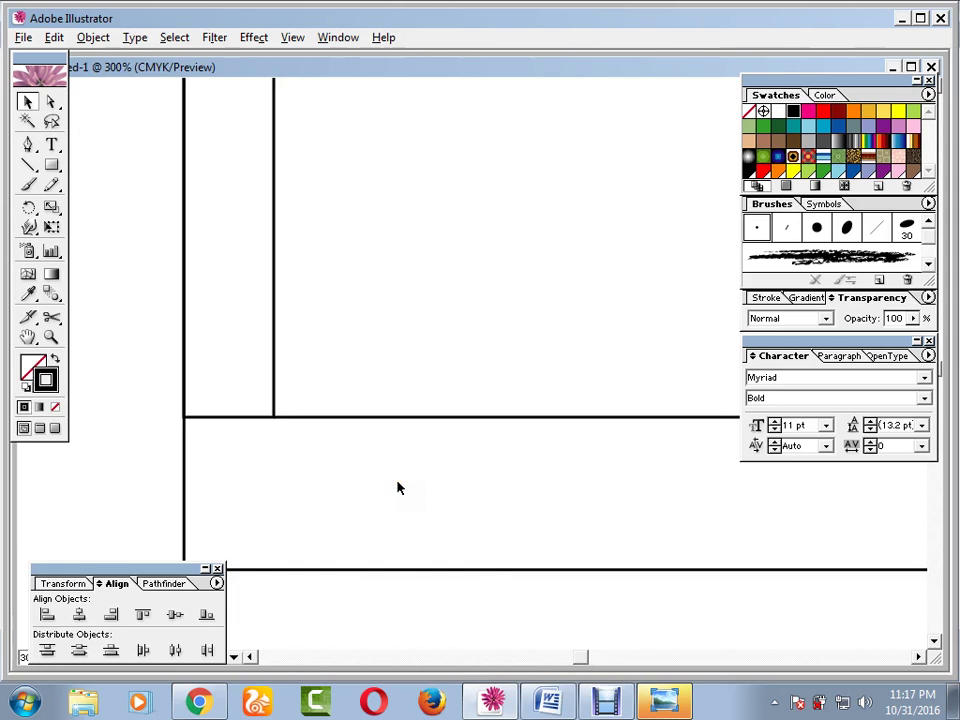
- Draw an unfilled, black-outlined rectangle across the bottom of the second-to-last column, spanning its full width
key(ctrl+minus)
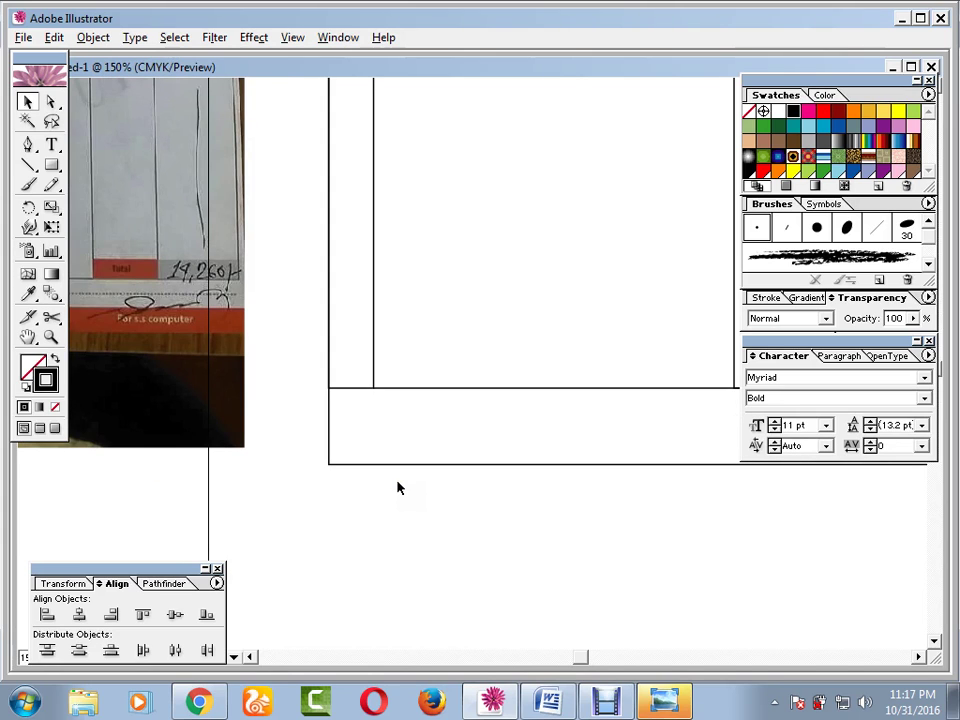
key(ctrl+minus)
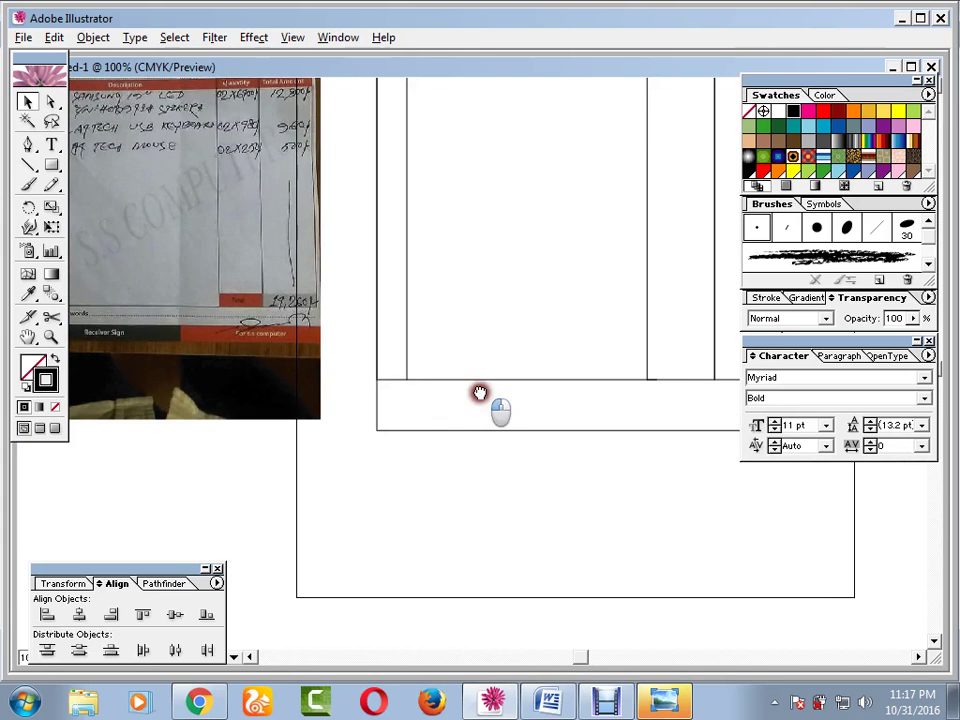
mouse_move(480, 393)
mouse_down()
mouse_move(396, 418)
mouse_move(429, 435)
mouse_move(476, 416)
mouse_move(495, 392)
mouse_up()
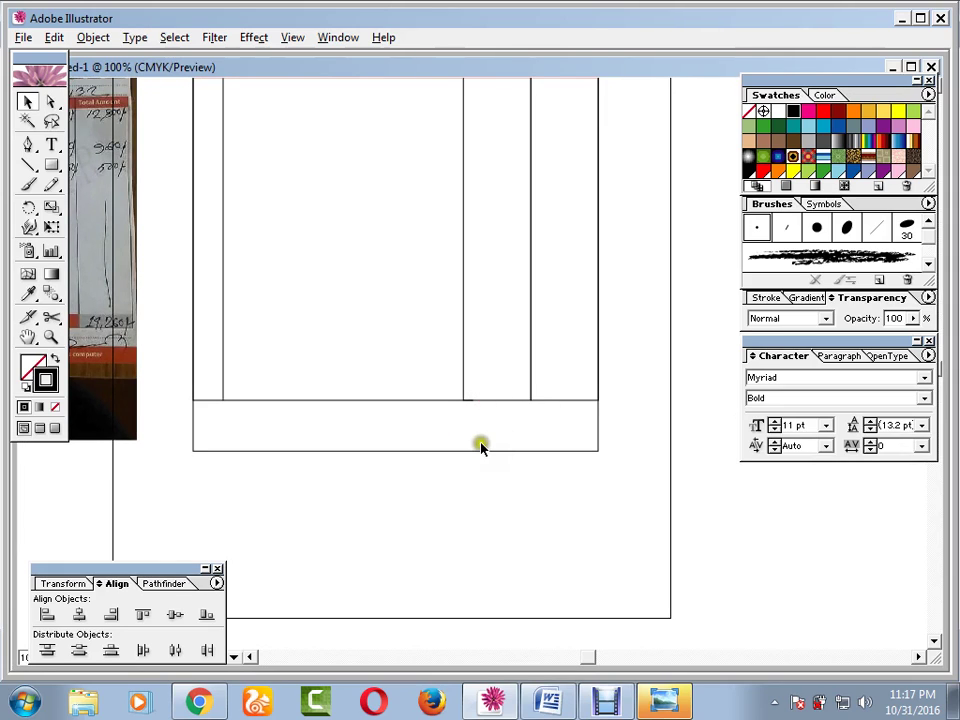
click(51, 165)
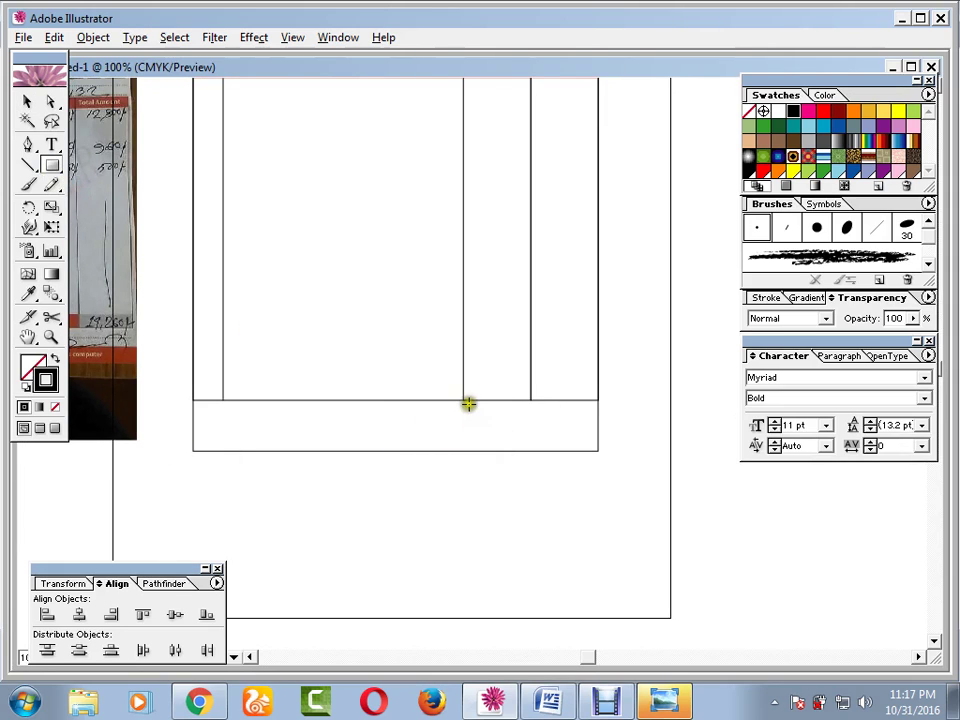
key(ctrl+plus)
key(ctrl+plus)
key(ctrl+plus)
key(ctrl+plus)
key(ctrl+plus)
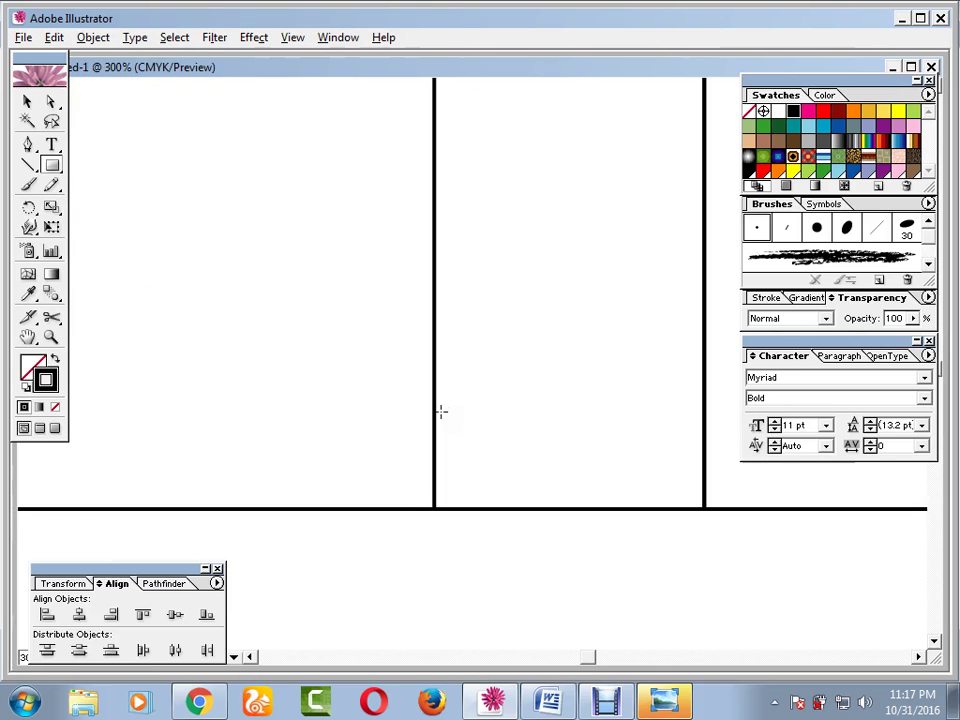
drag(422, 422, 716, 354)
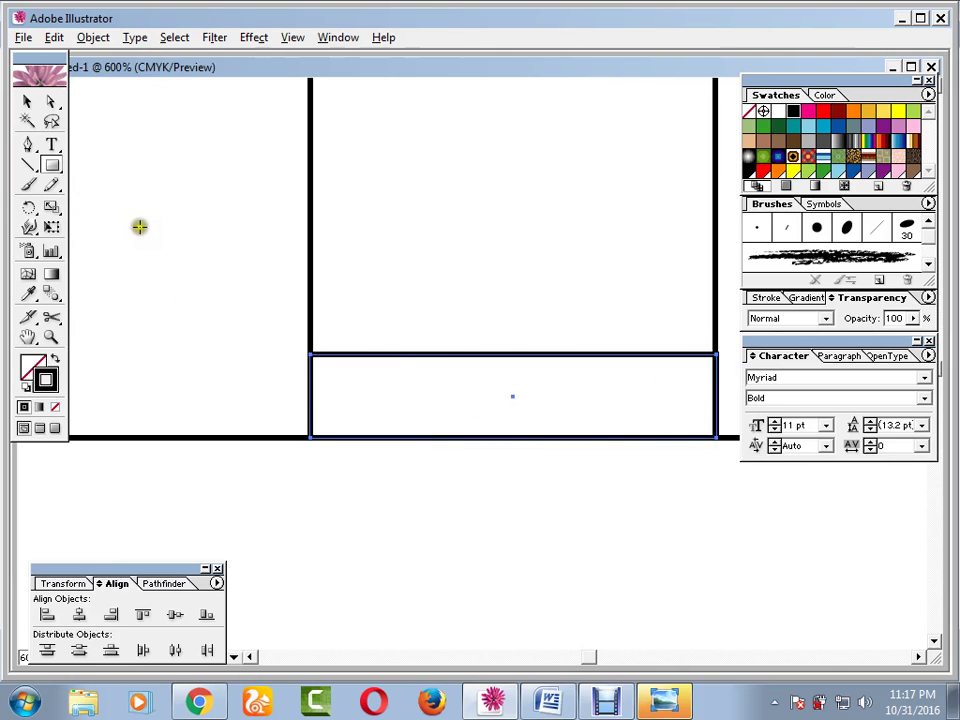
- Duplicate the small rectangle into the bottom of the last column, flush against the original
drag(477, 403, 204, 392)
click(26, 101)
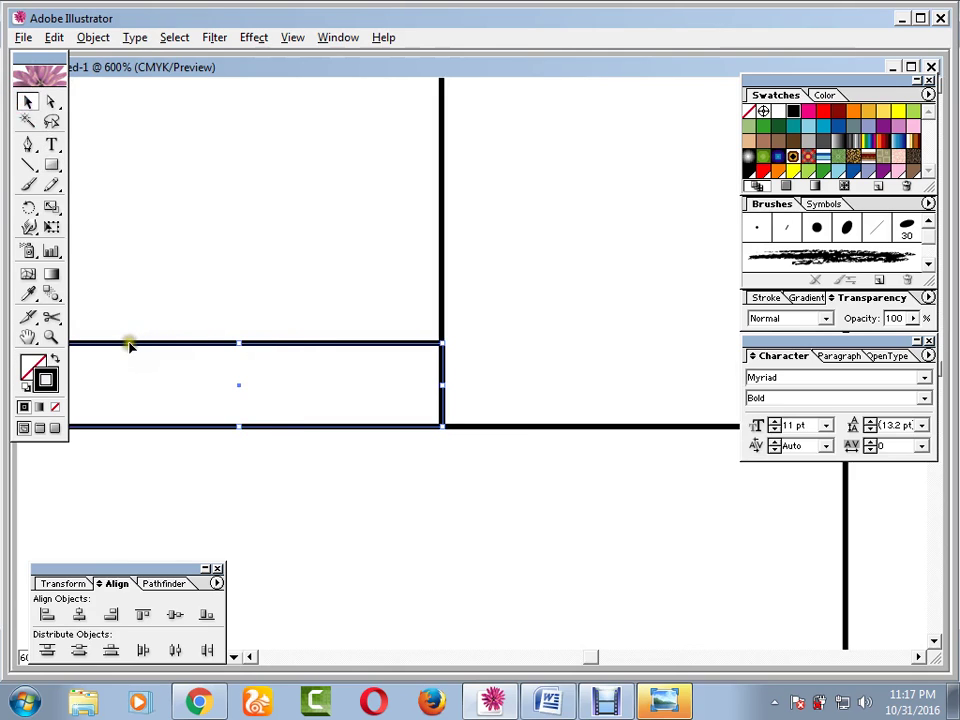
drag(130, 345, 350, 352)
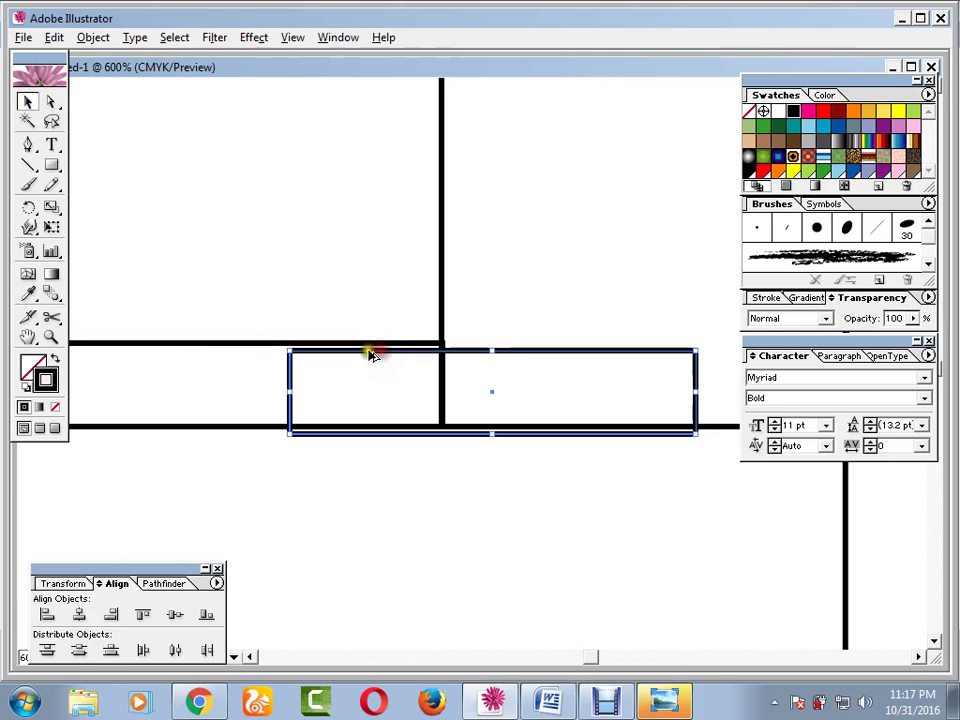
key(ctrl+z)
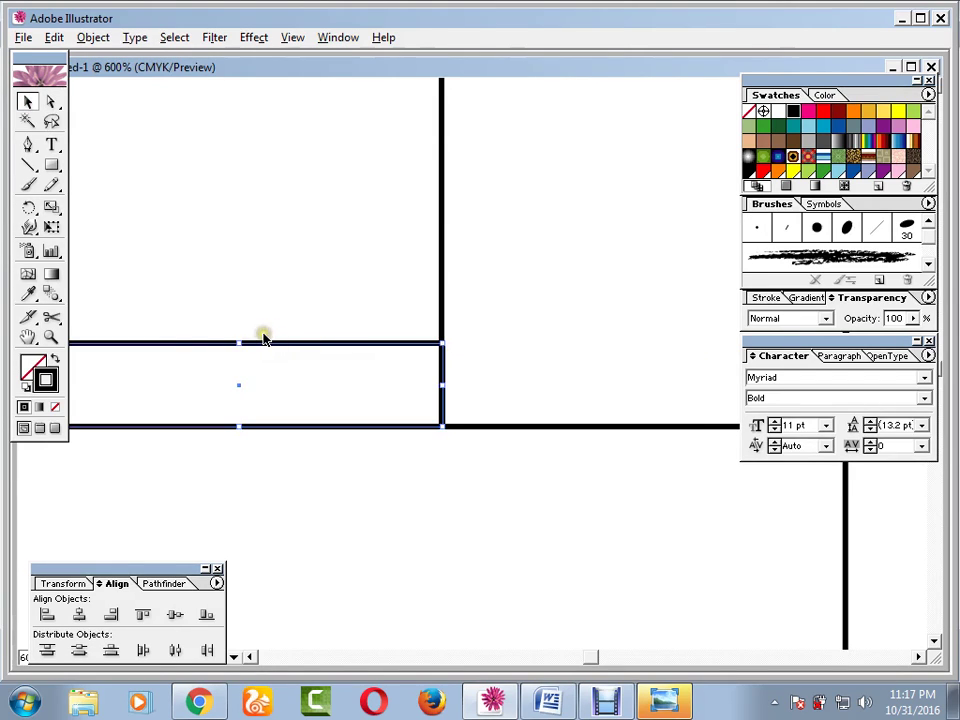
drag(209, 347, 613, 350)
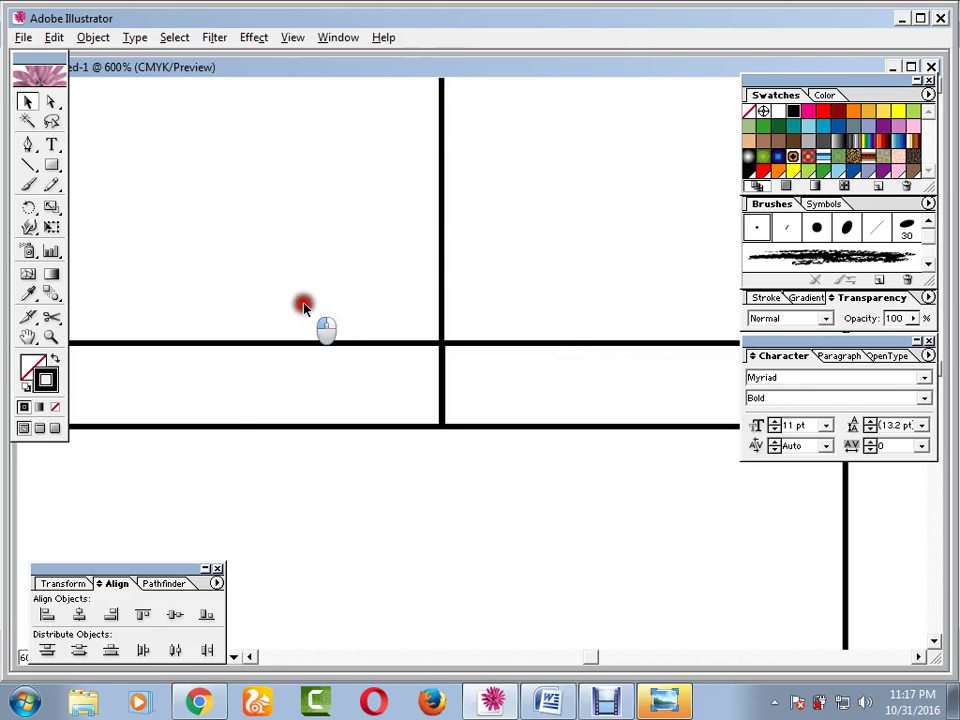
- Fill the bottom cell of the second-to-last column with red and remove its outline
click(345, 386)
click(58, 361)
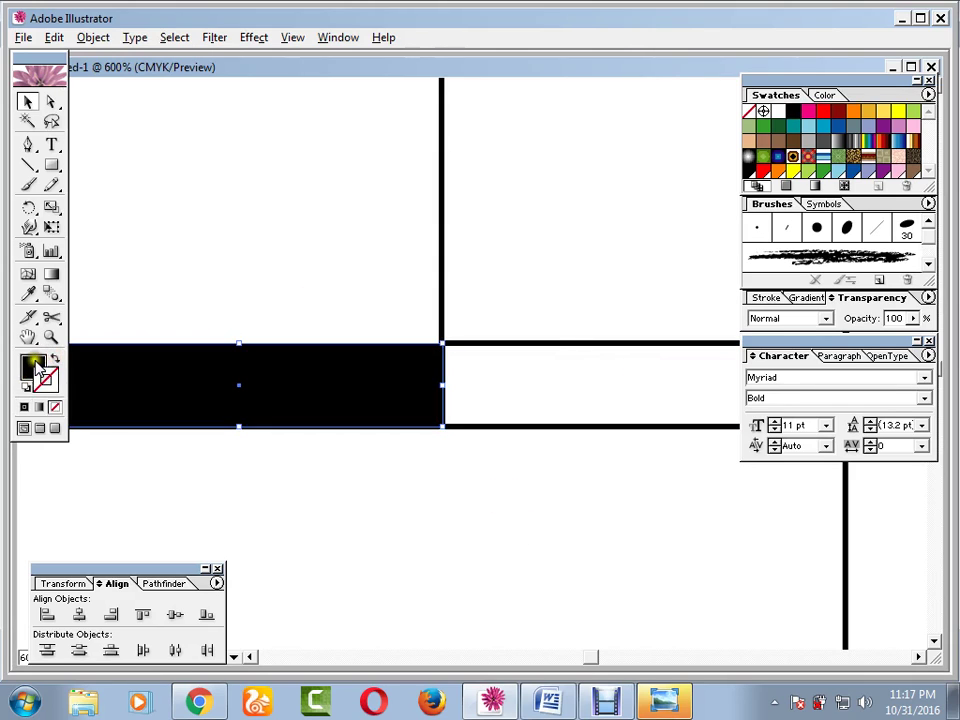
click(774, 95)
click(809, 114)
click(617, 492)
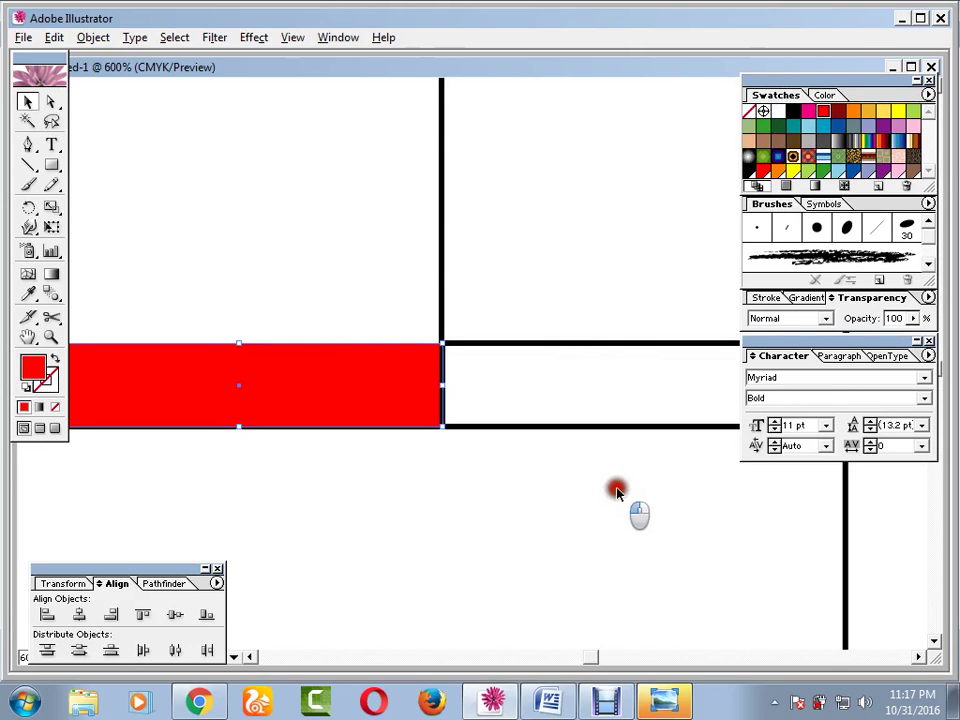
- Remove the outline of the last column's bottom cell and fill it with light grey at 12% black
click(578, 387)
click(45, 379)
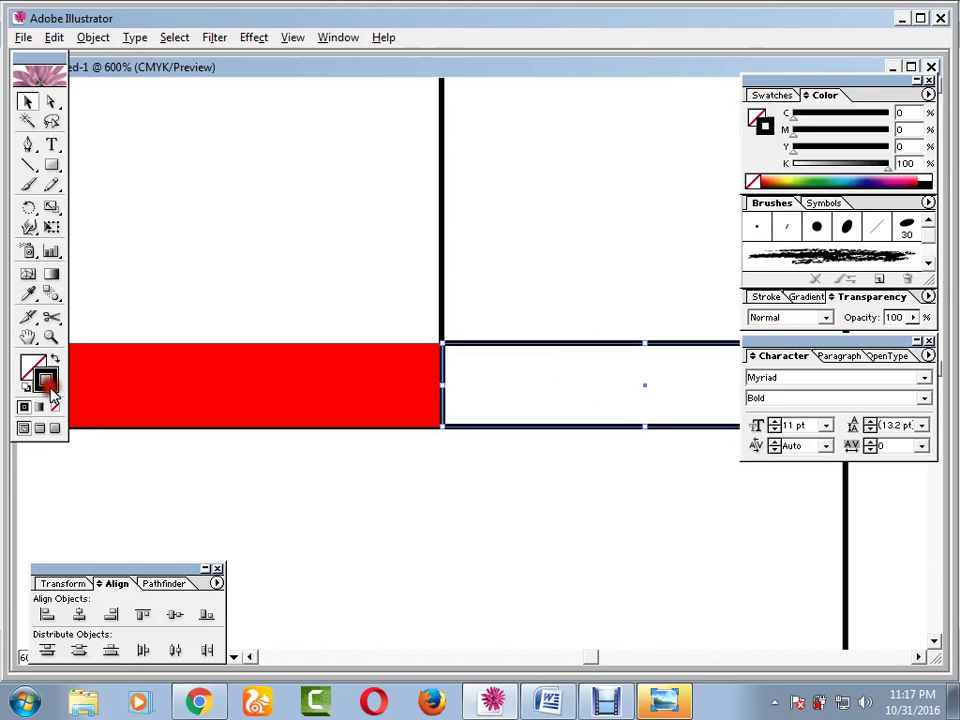
click(55, 407)
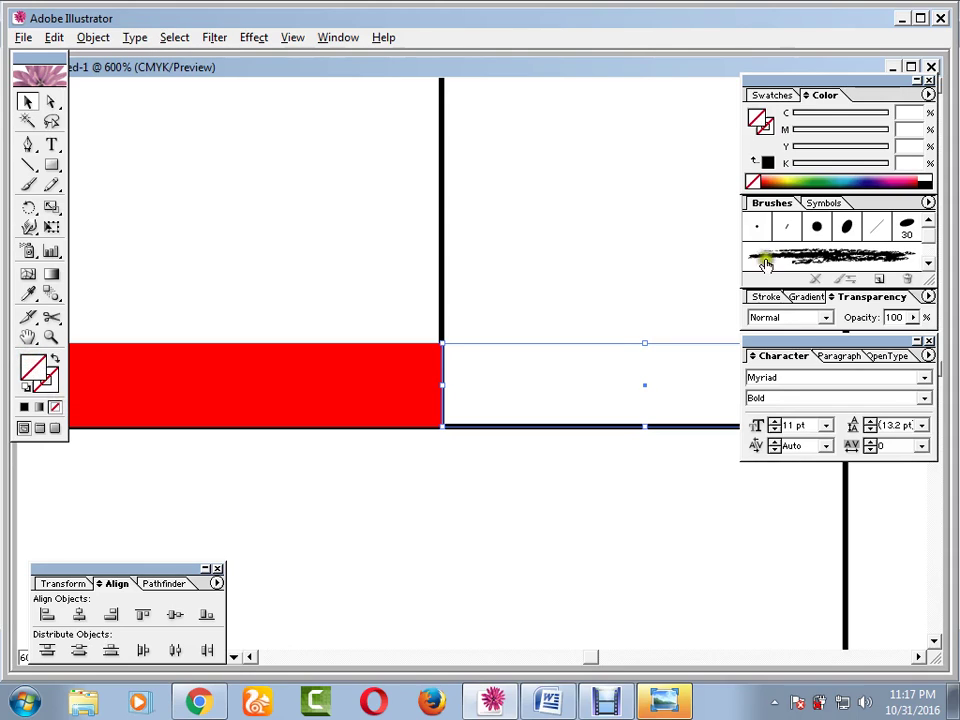
click(787, 95)
click(808, 142)
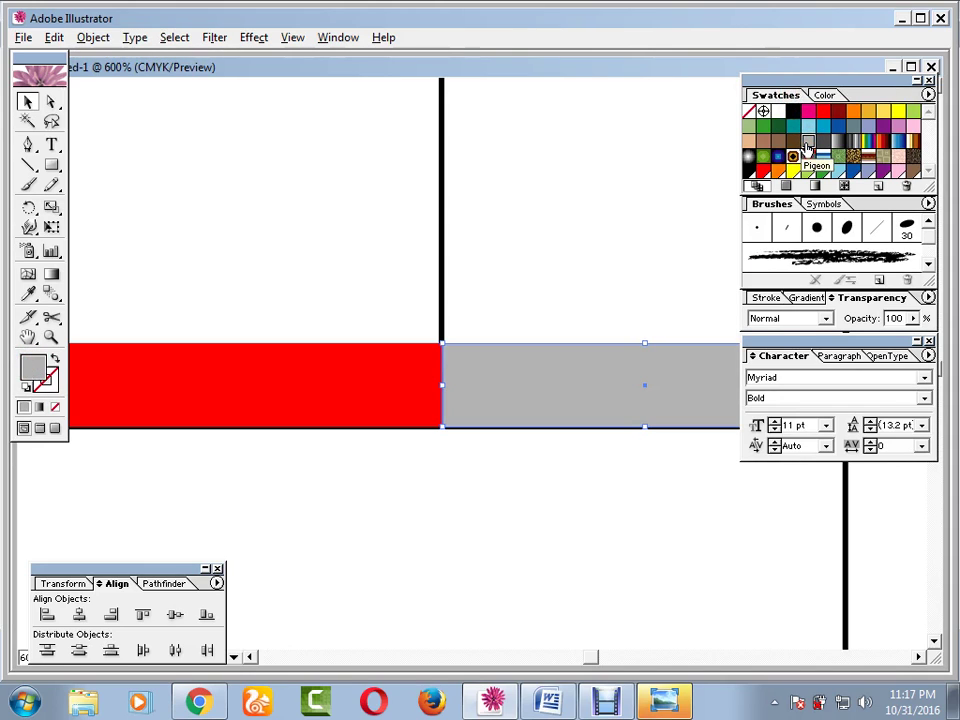
click(822, 95)
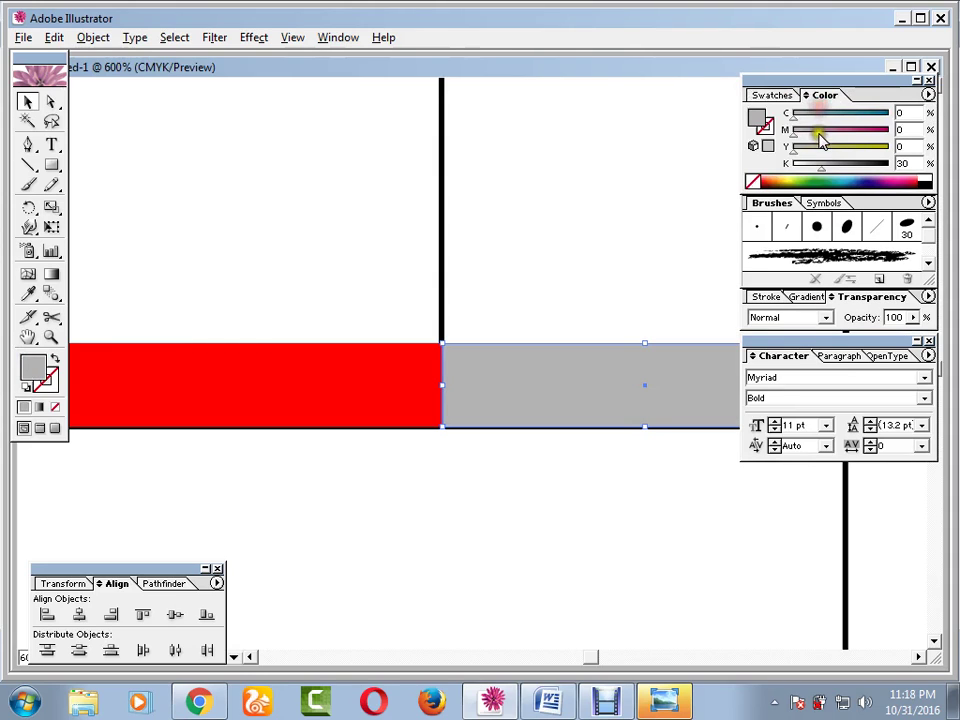
drag(819, 176, 805, 171)
click(627, 555)
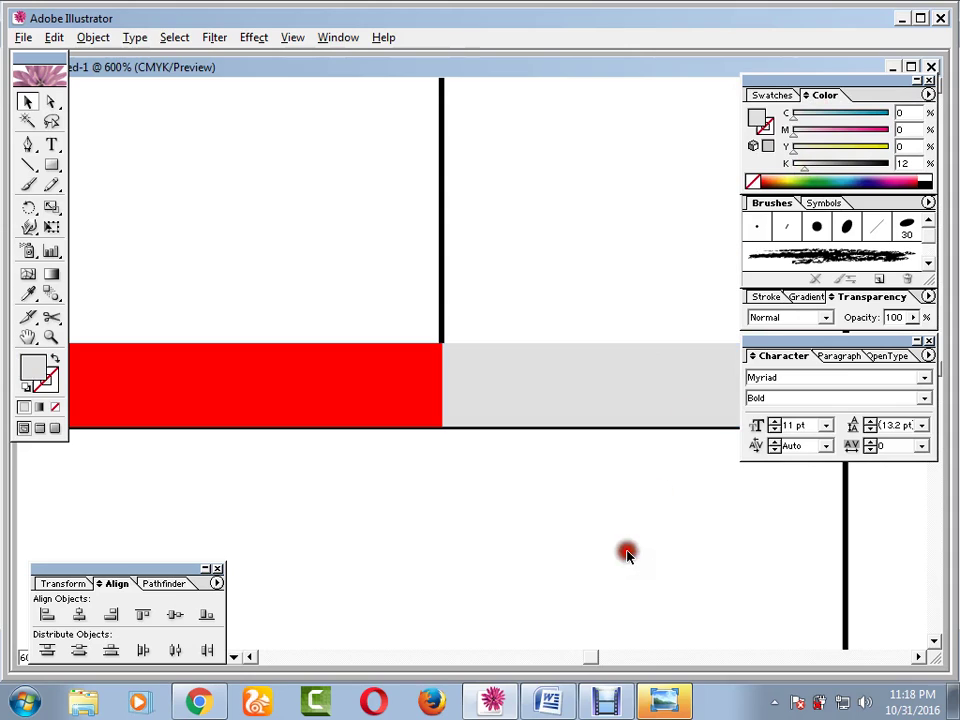
- Bring the black column outlines to the front, above the red and grey bottom cells
key(ctrl+minus)
key(ctrl+minus)
key(ctrl+minus)
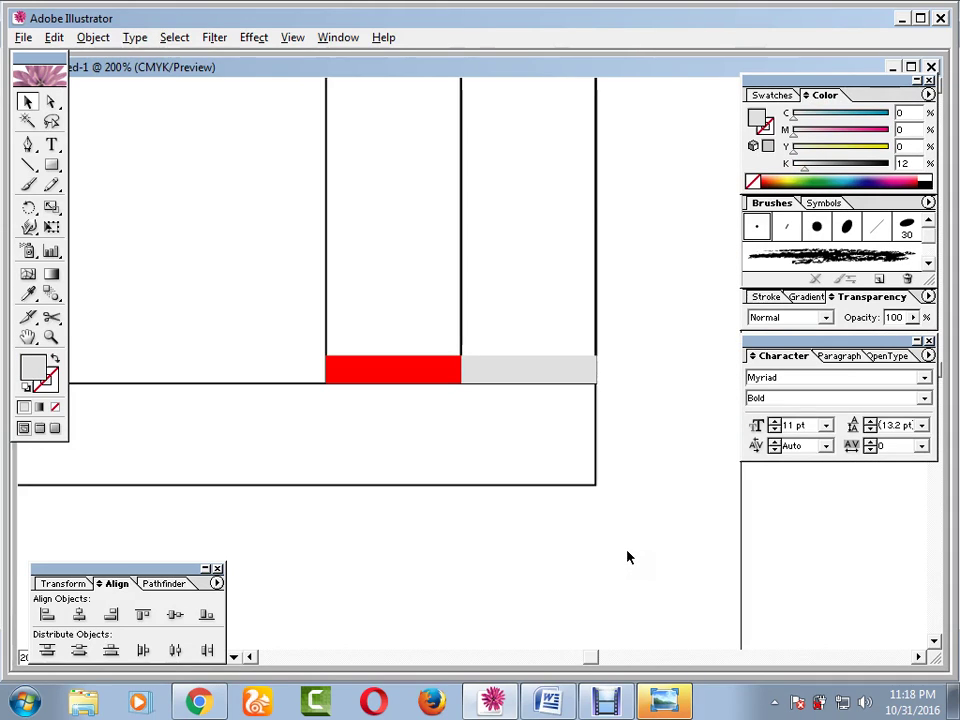
key(ctrl+plus)
key(ctrl+plus)
key(ctrl+plus)
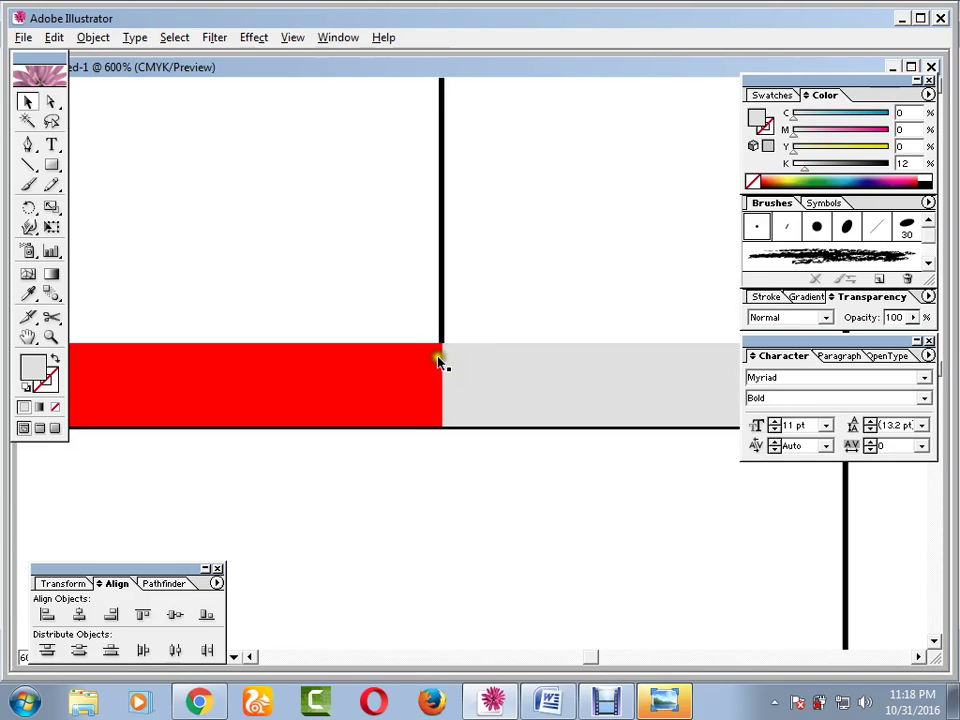
click(442, 258)
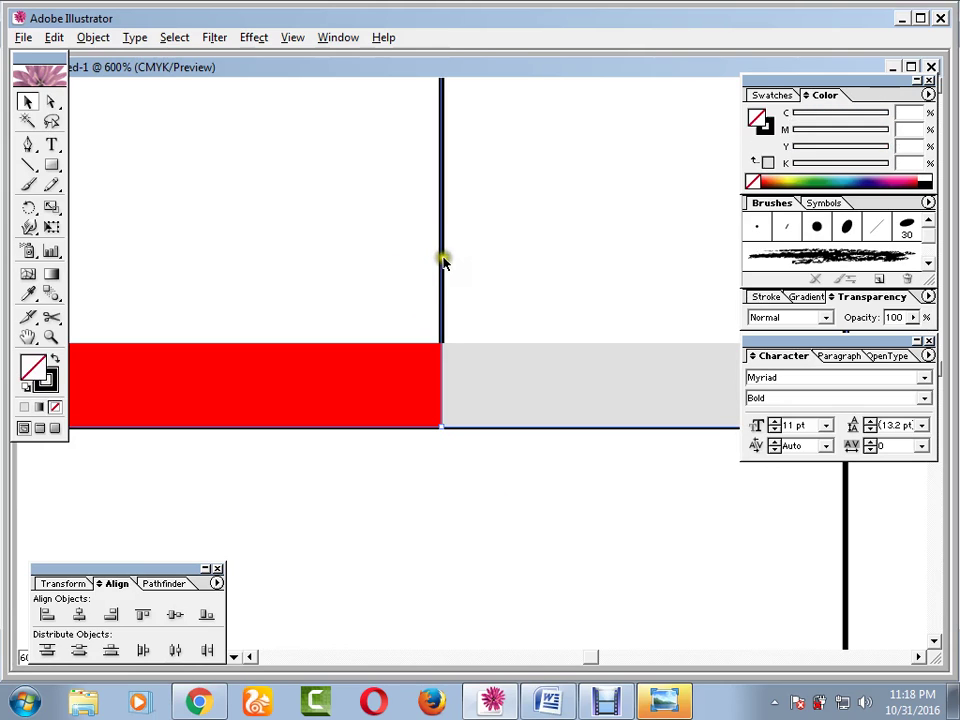
right_click(443, 260)
click(579, 454)
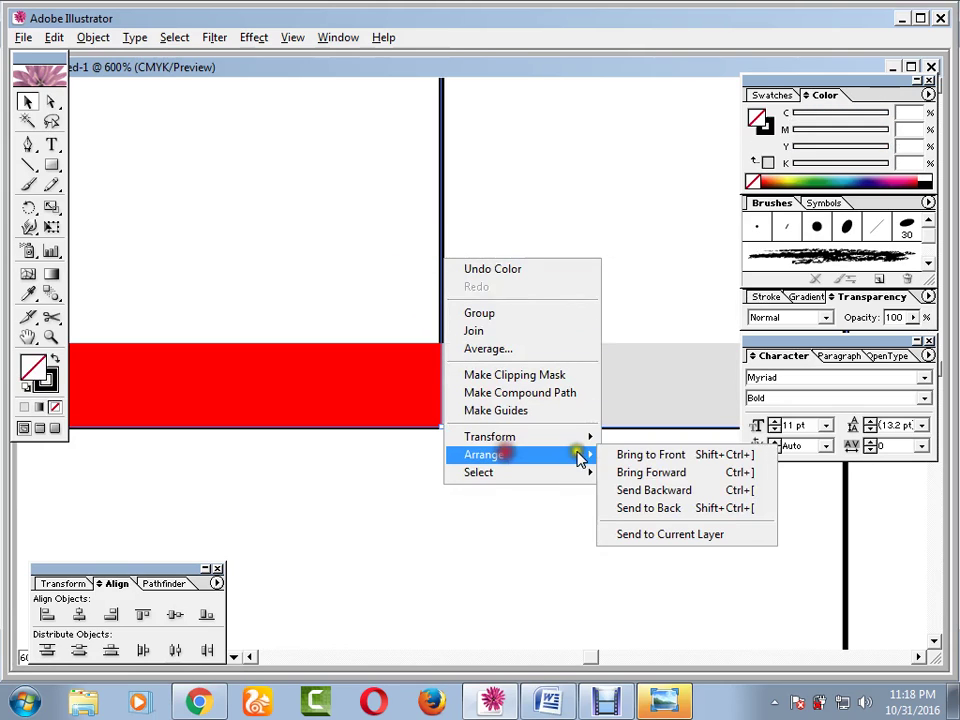
click(640, 457)
click(599, 508)
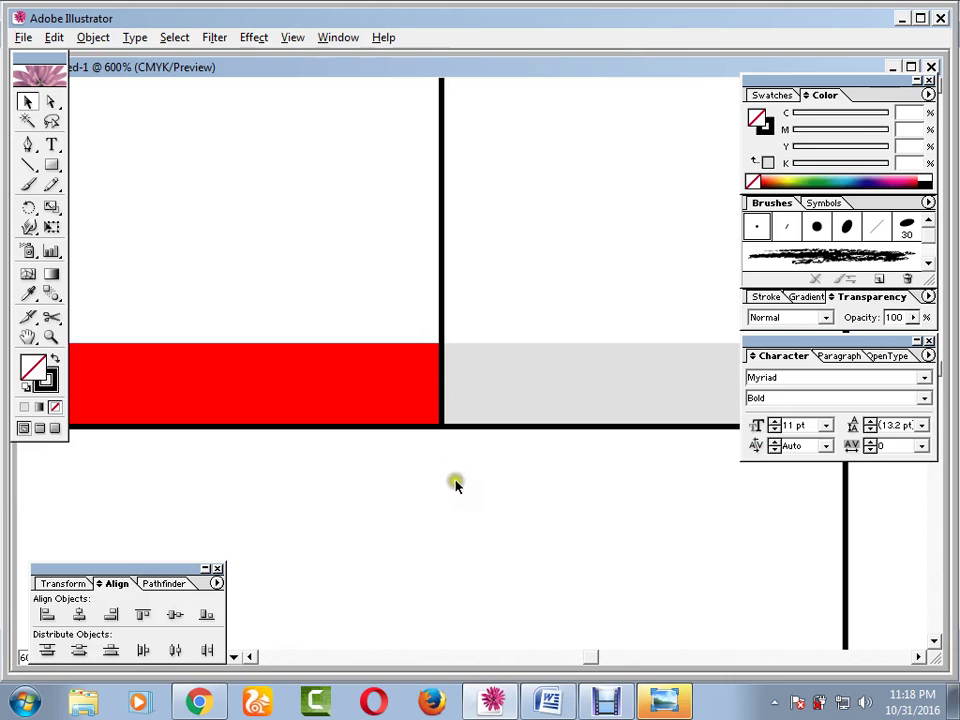
- Add the text "Taka In Words" just below the narrow left column, inside the frame's bottom box
key(ctrl+minus)
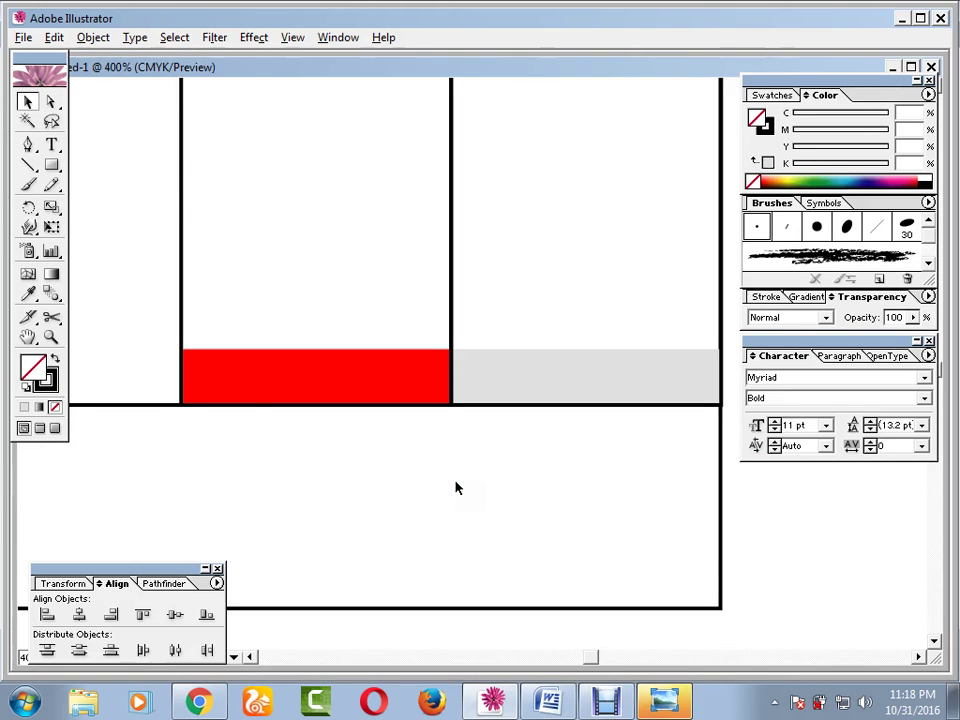
key(ctrl+minus)
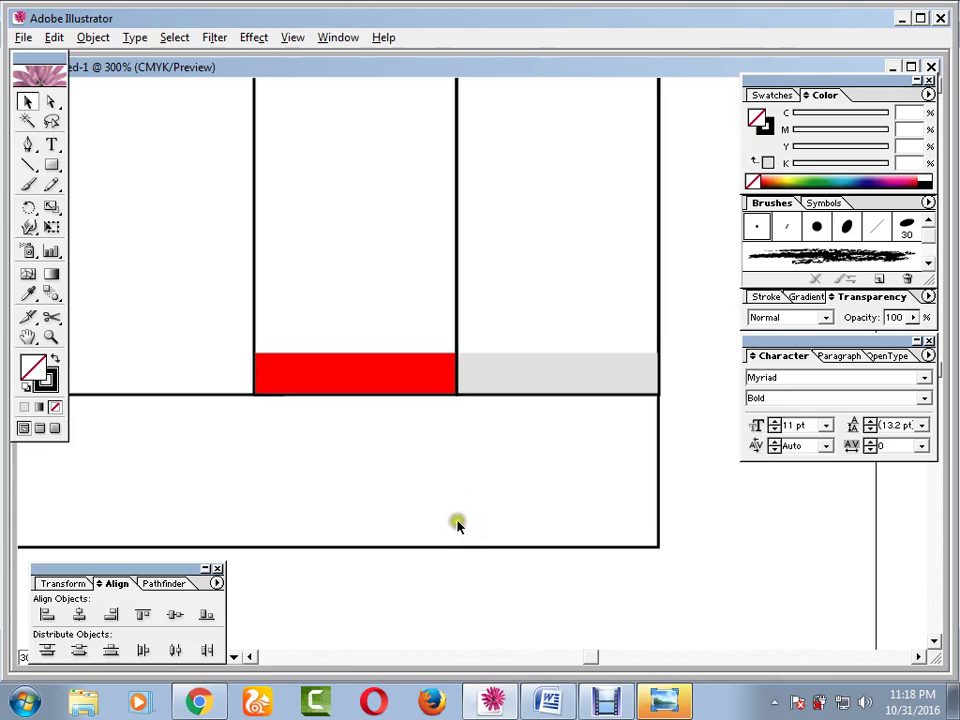
drag(399, 495, 525, 420)
drag(401, 422, 594, 476)
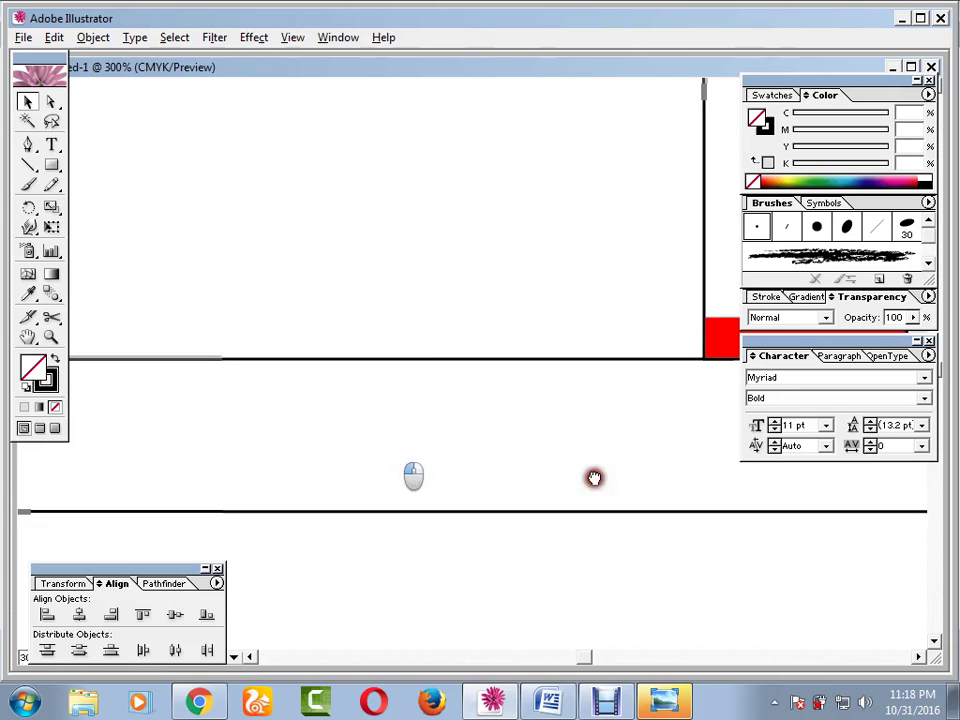
drag(416, 474, 545, 461)
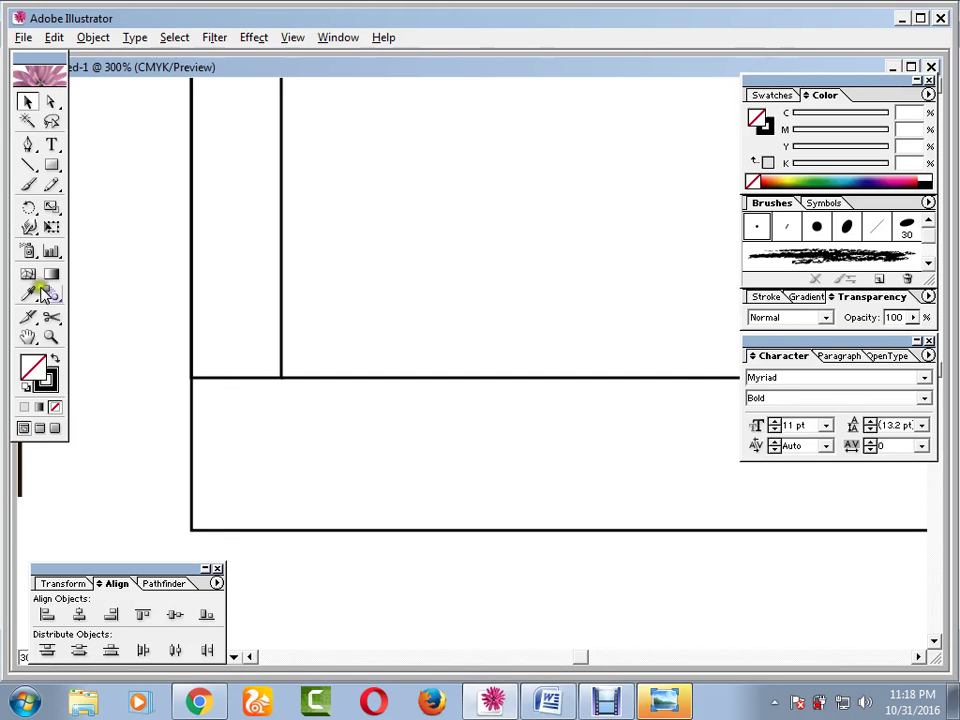
click(51, 144)
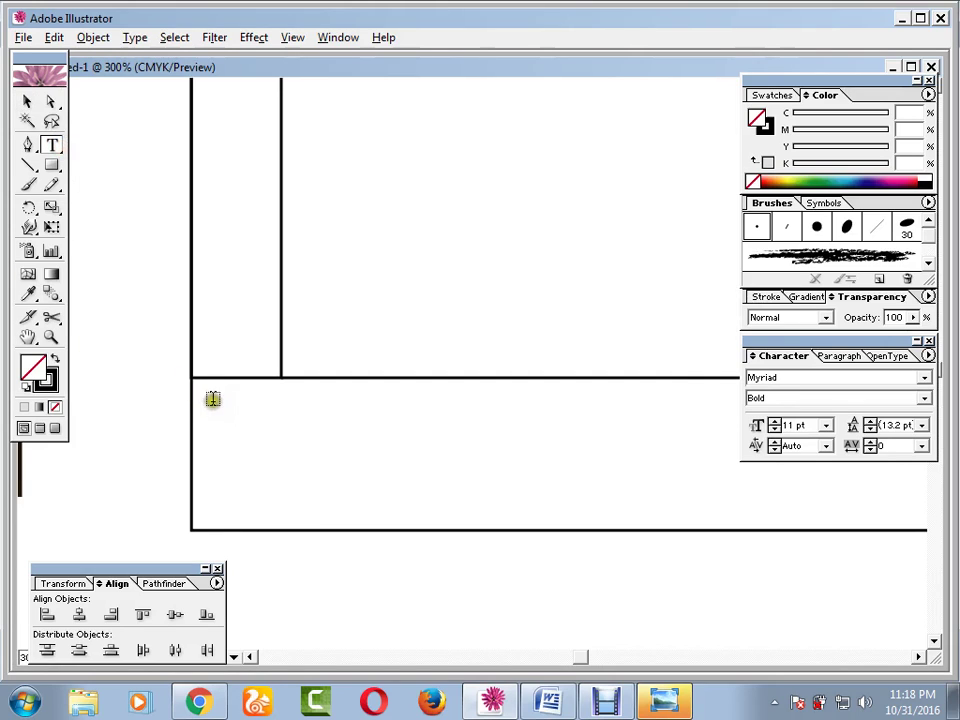
click(291, 432)
text(Ta)
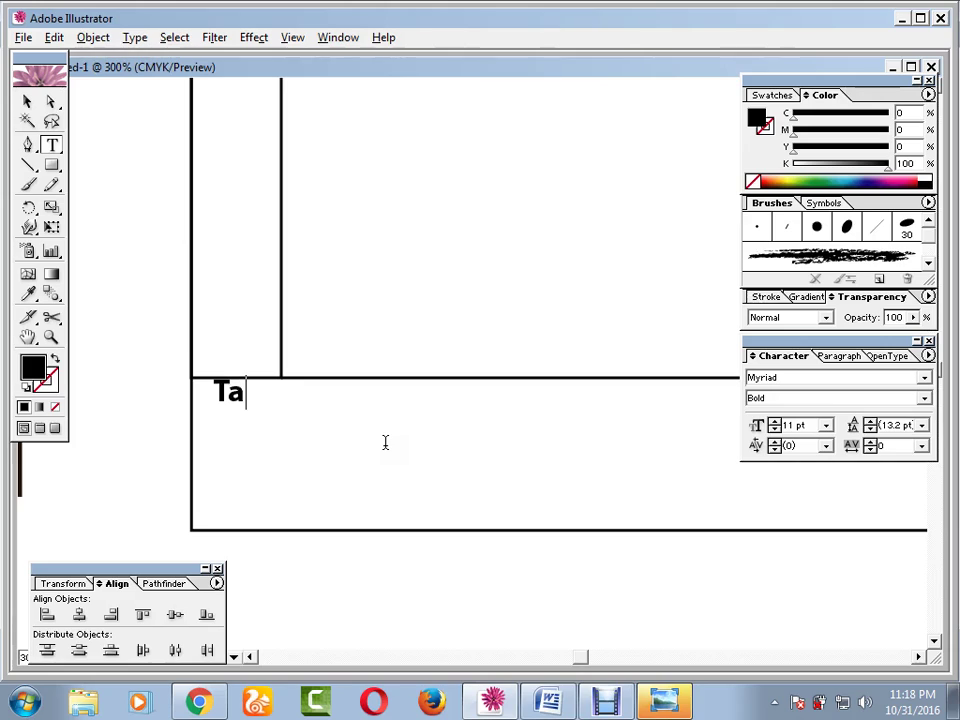
text(ka I)
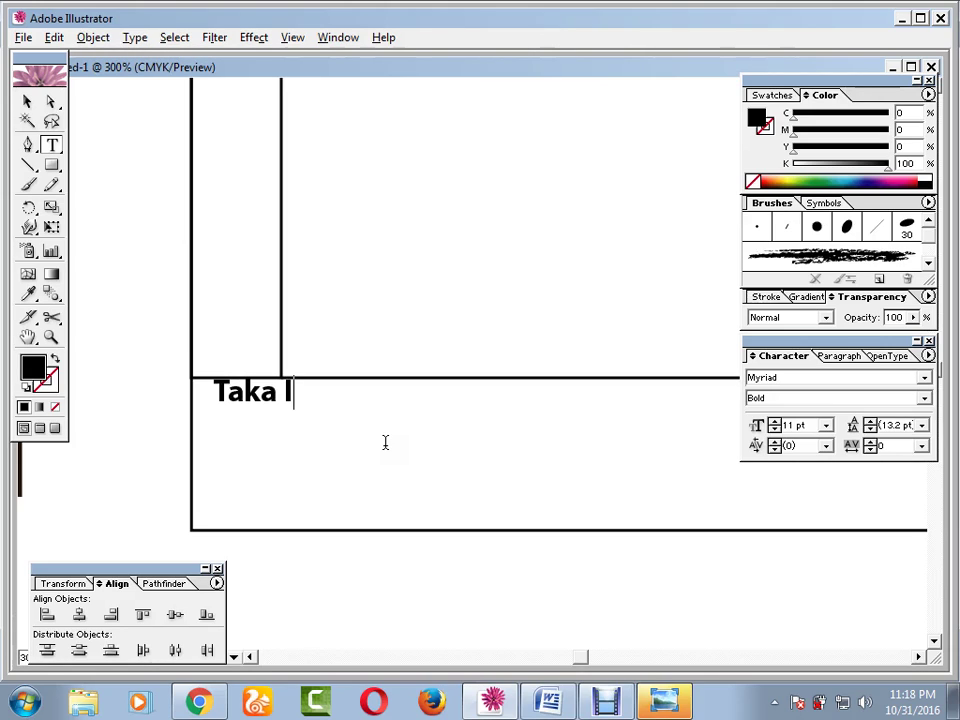
text(n Words)
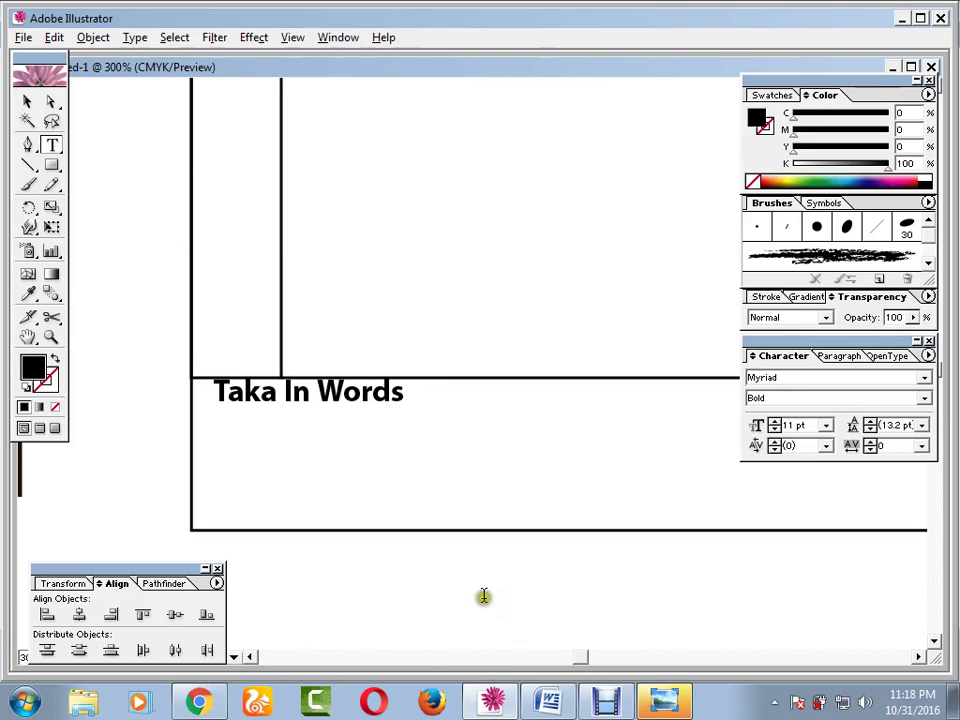
click(607, 705)
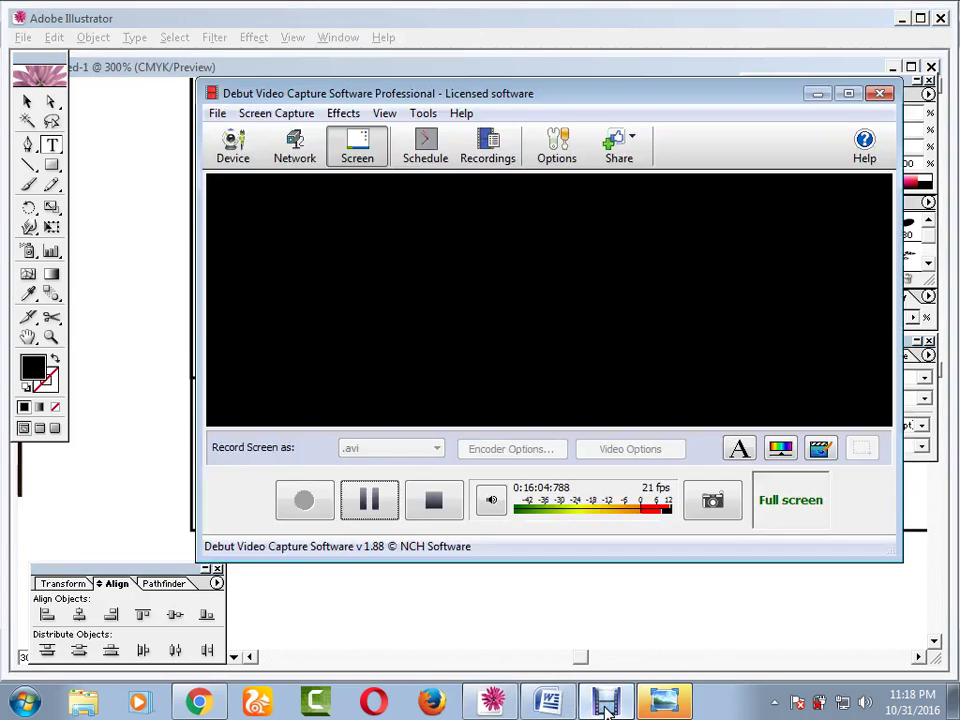
click(372, 502)
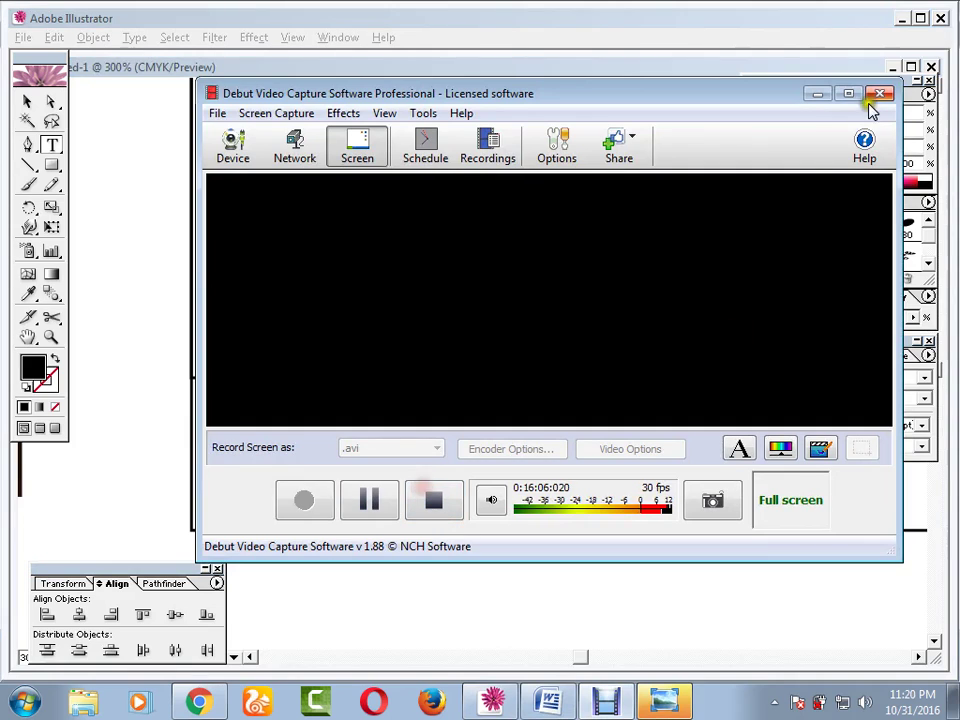
click(818, 94)
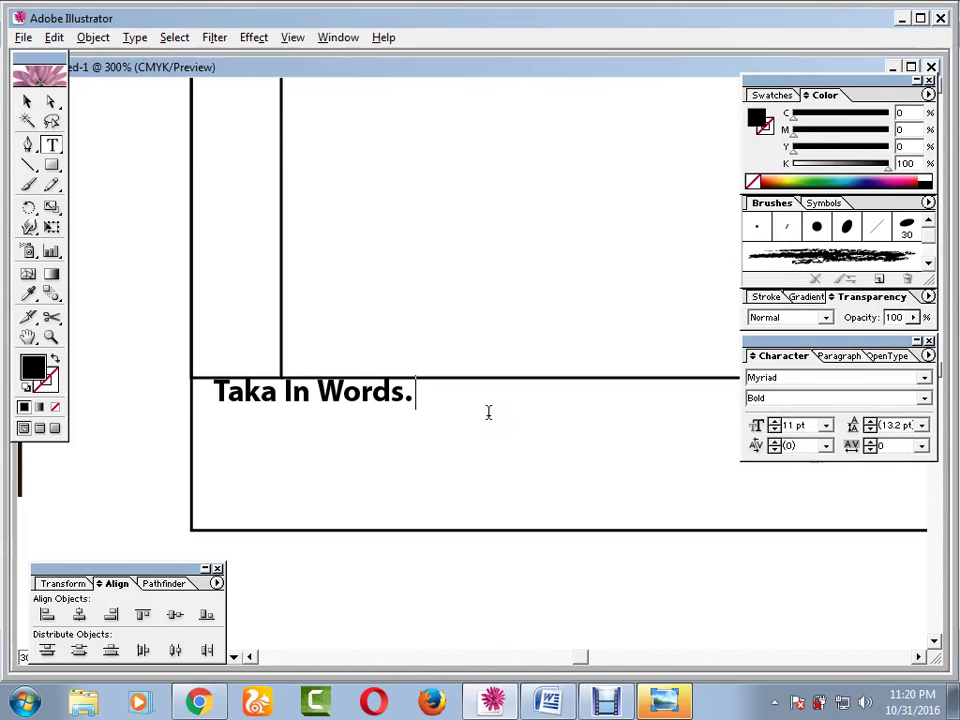
- Extend the "Taka In Words" text with a dotted line across the bottom box and move it slightly down from the table
text(.............................................)
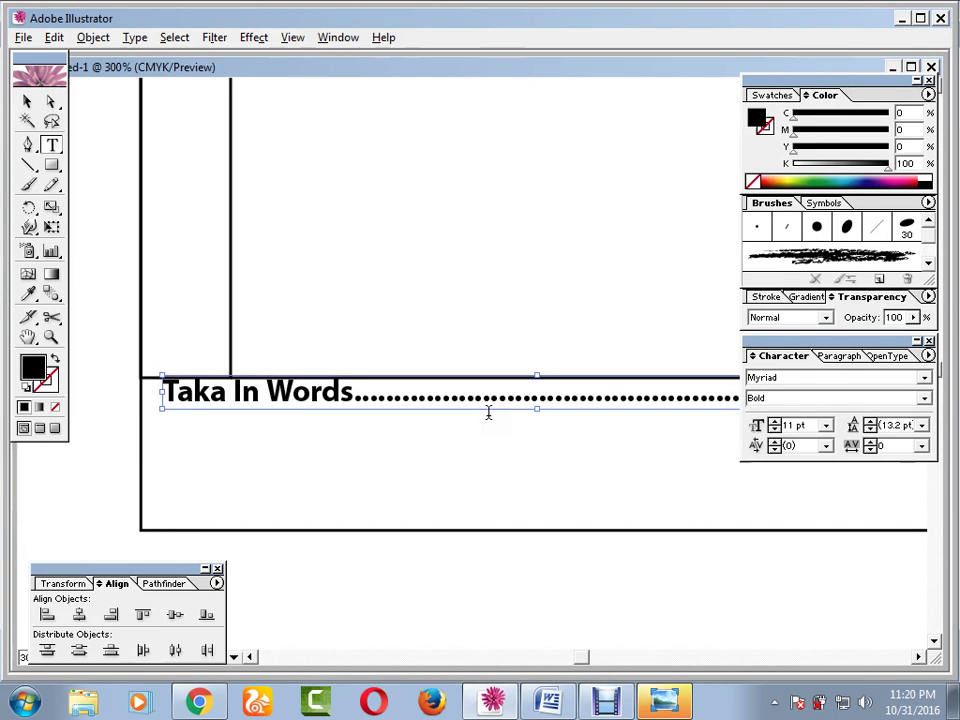
key(ctrl+1)
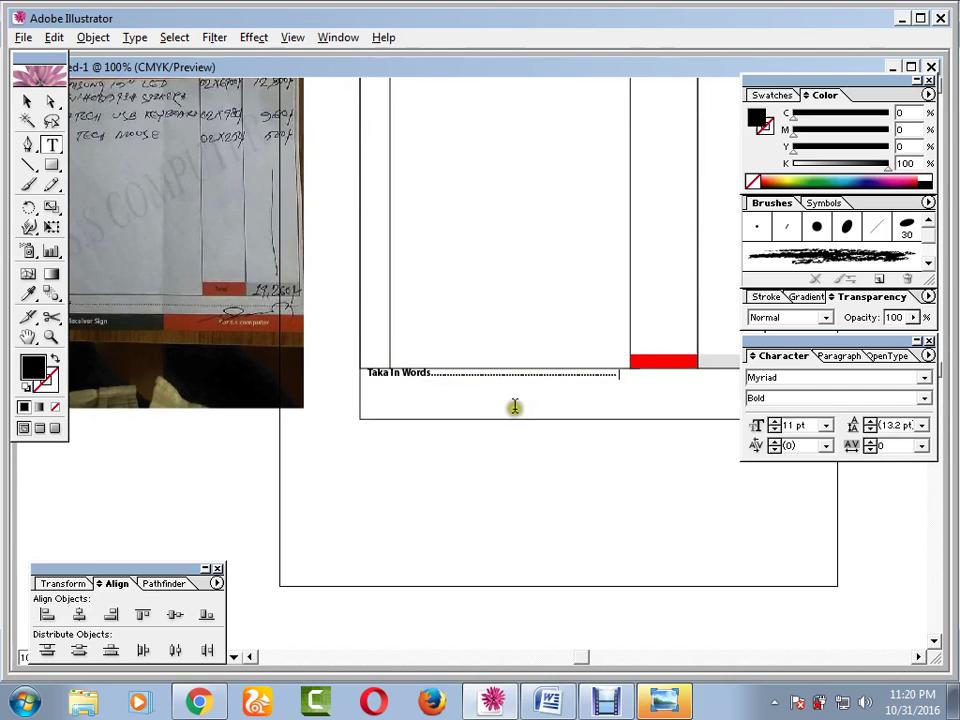
drag(514, 407, 625, 382)
click(27, 101)
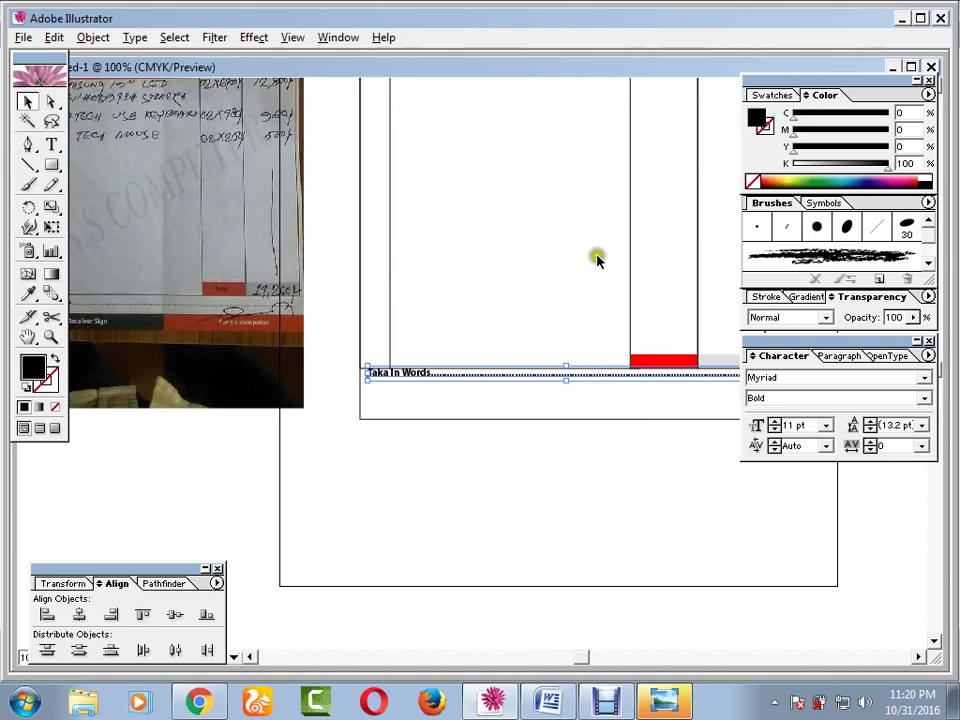
drag(596, 260, 497, 236)
click(321, 424)
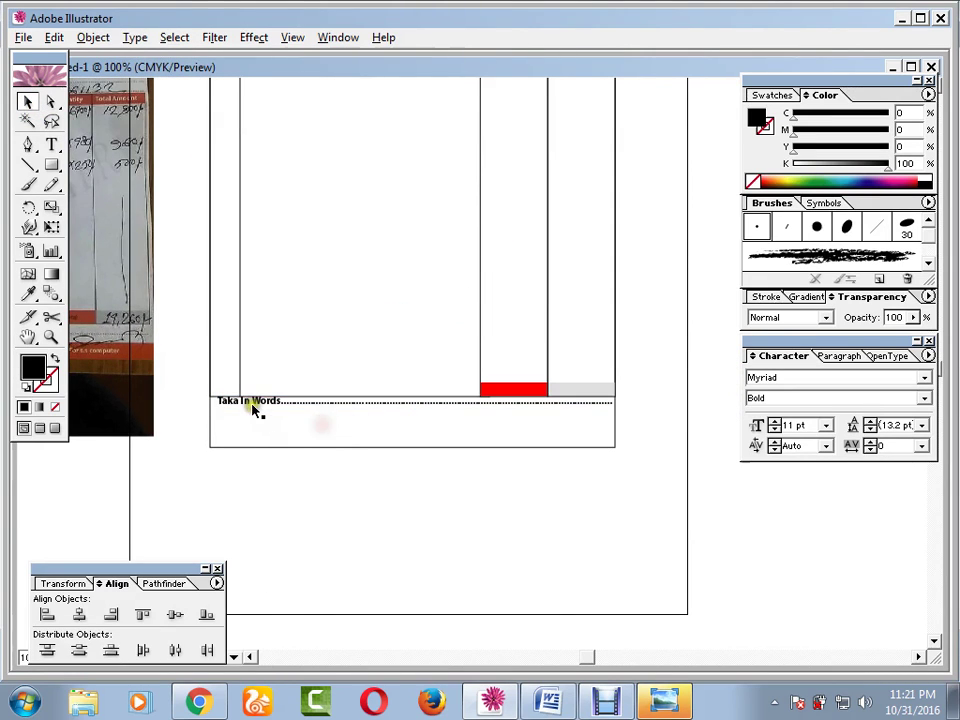
drag(252, 404, 252, 409)
click(371, 601)
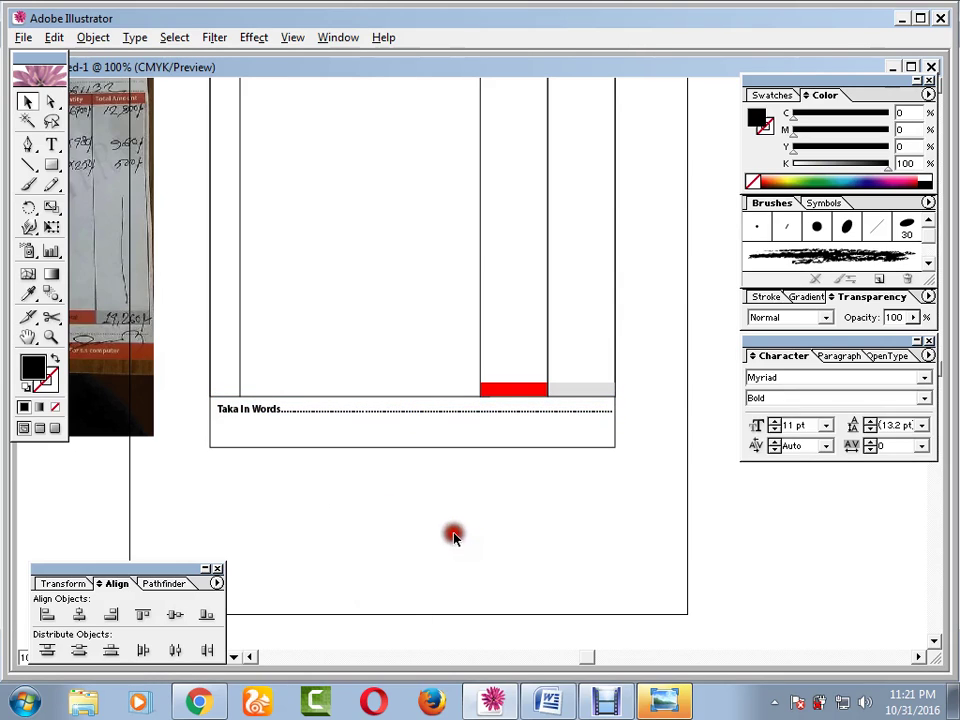
- Draw a thin, black-filled rectangle along the frame's bottom edge, below the "Taka In Words" line
click(53, 166)
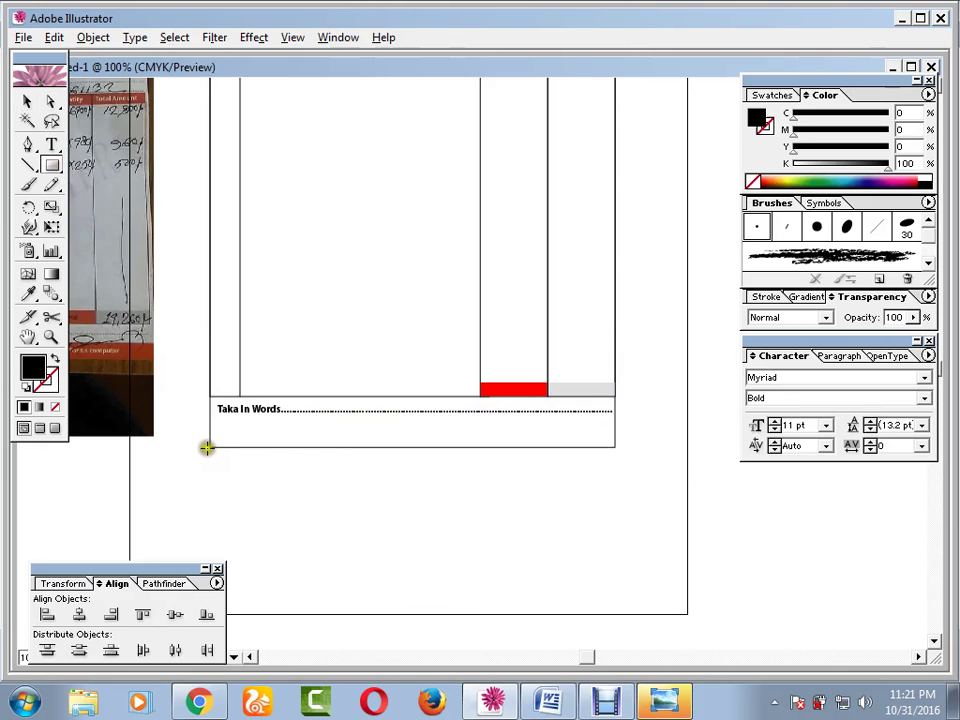
mouse_move(208, 446)
mouse_down()
mouse_move(446, 446)
mouse_move(611, 430)
mouse_up()
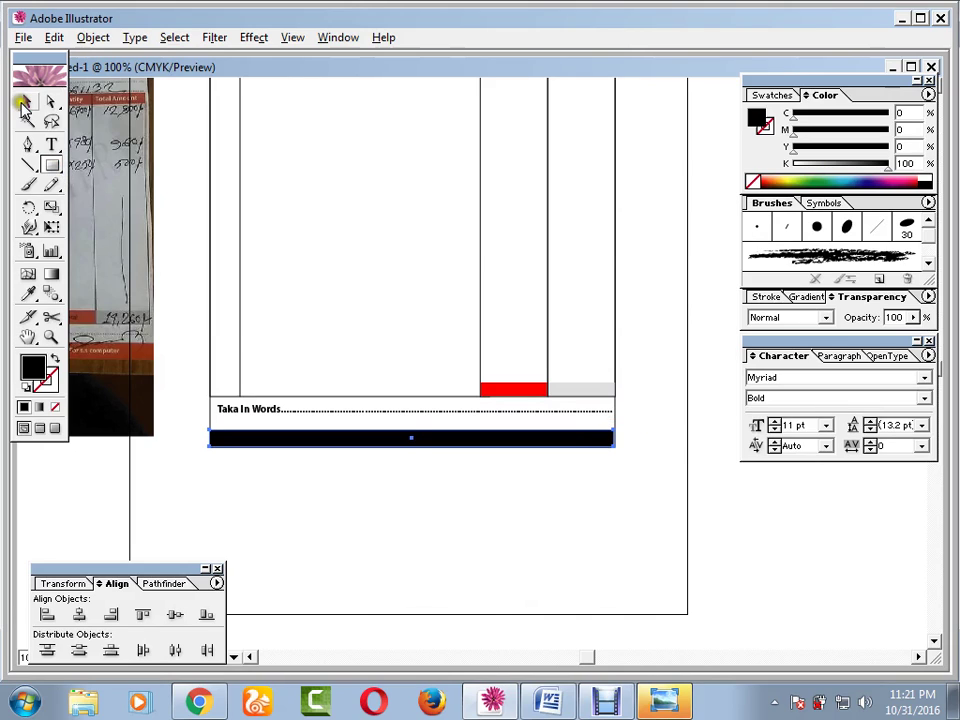
click(27, 101)
click(422, 535)
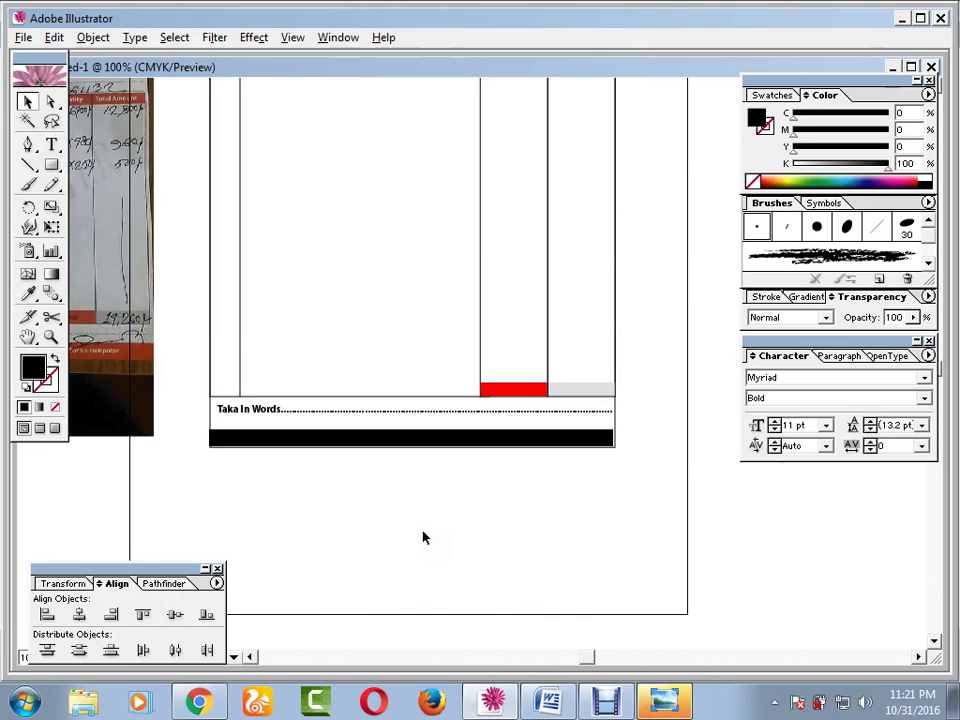
- Stretch the black bar so it meets the frame's right and bottom edges
key(ctrl+plus)
key(ctrl+plus)
key(ctrl+plus)
drag(565, 560, 272, 369)
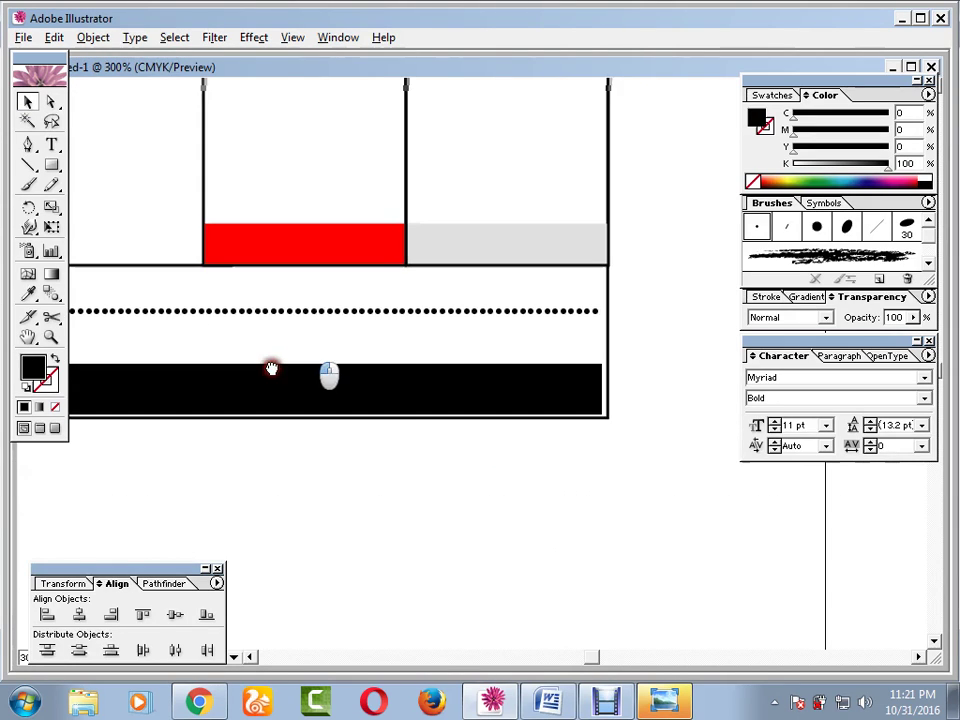
click(521, 379)
drag(600, 392, 607, 392)
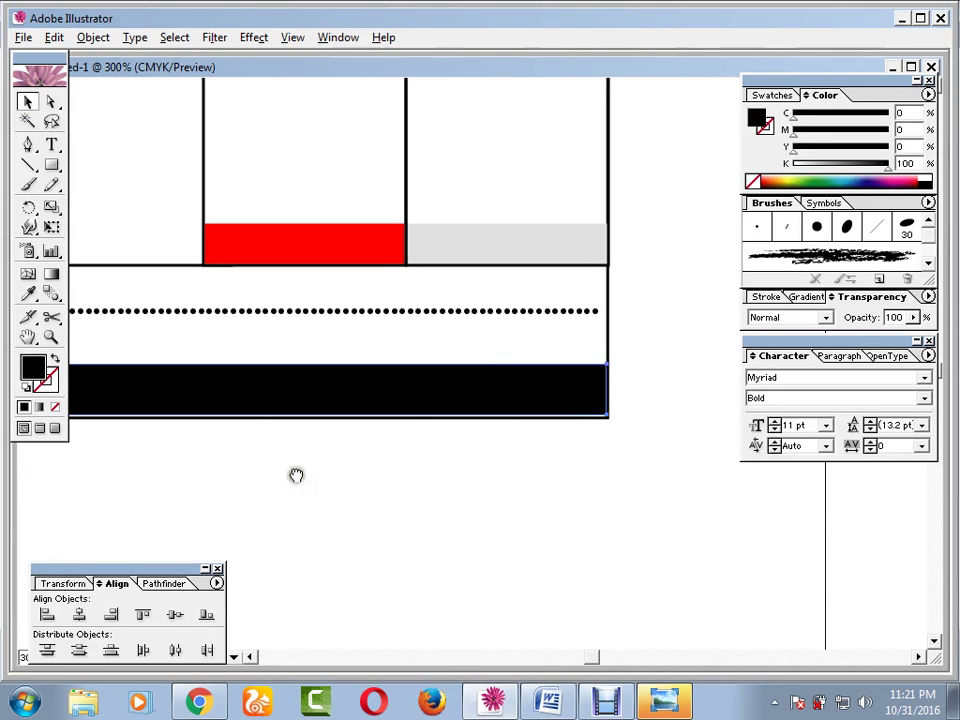
drag(296, 475, 668, 454)
drag(353, 396, 353, 401)
click(365, 458)
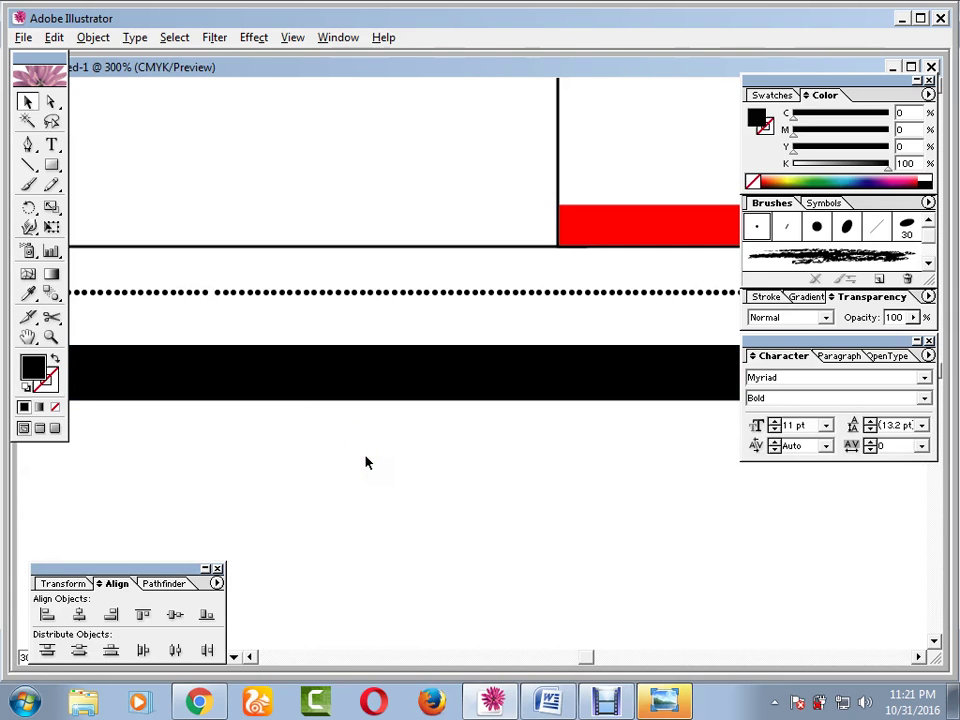
- Make a half-width black copy of the bottom bar over its left half and fill the full-width bar behind it with red
key(ctrl+minus)
key(ctrl+minus)
key(ctrl+minus)
key(ctrl+minus)
click(419, 441)
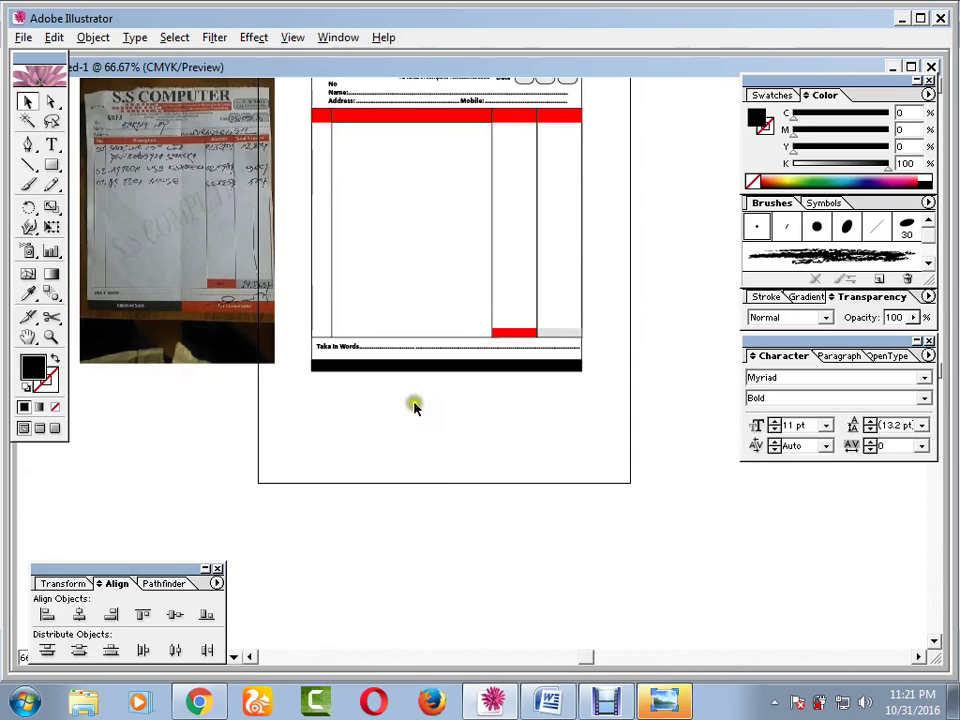
key(ctrl+plus)
key(ctrl+plus)
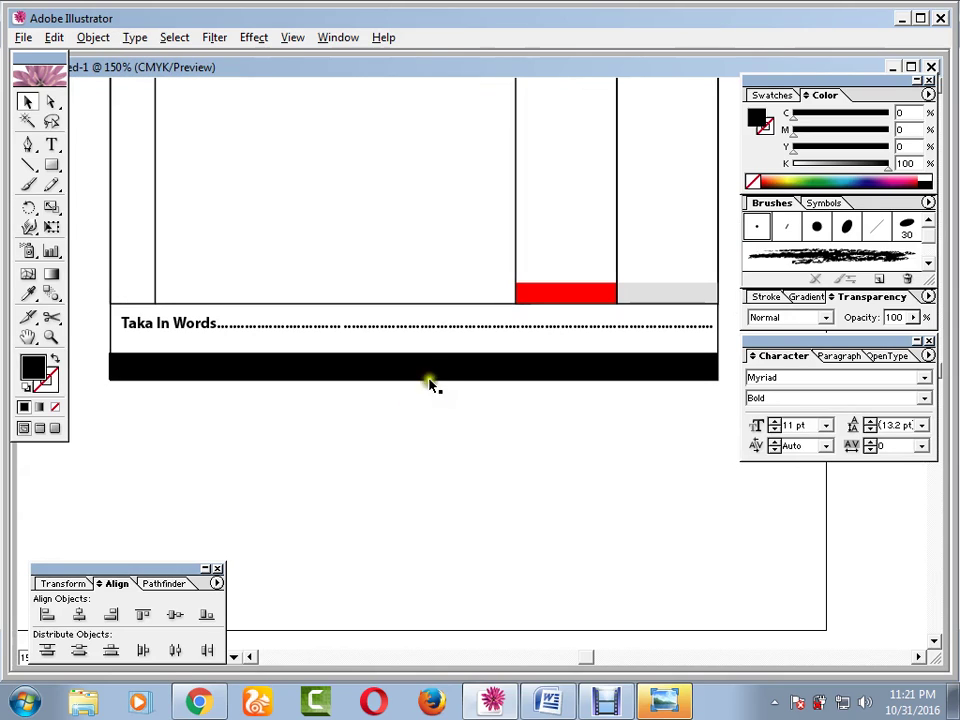
click(431, 368)
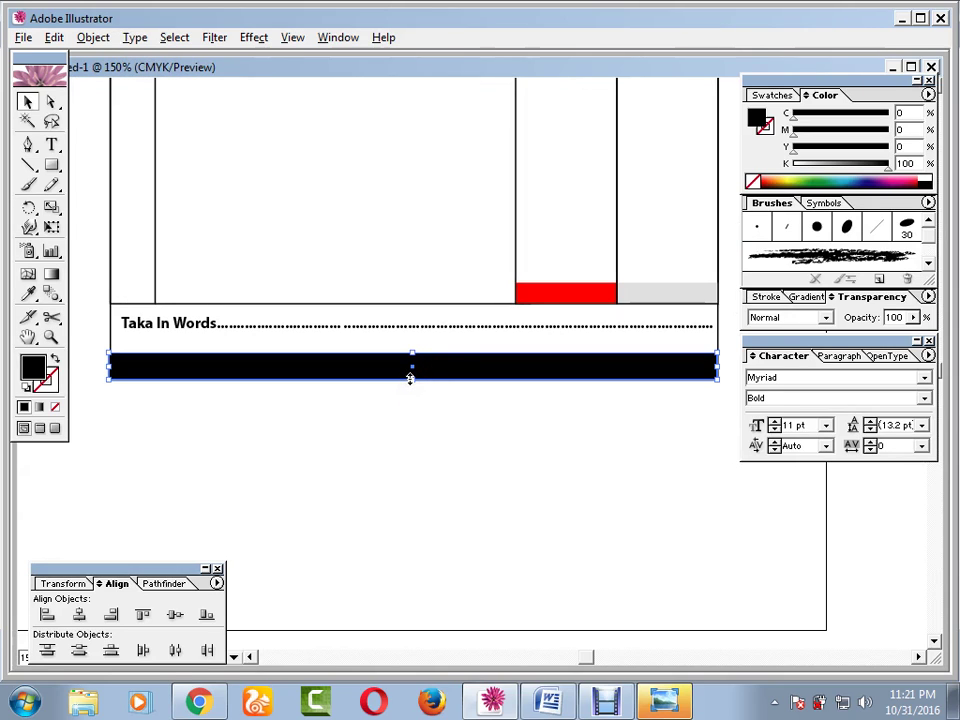
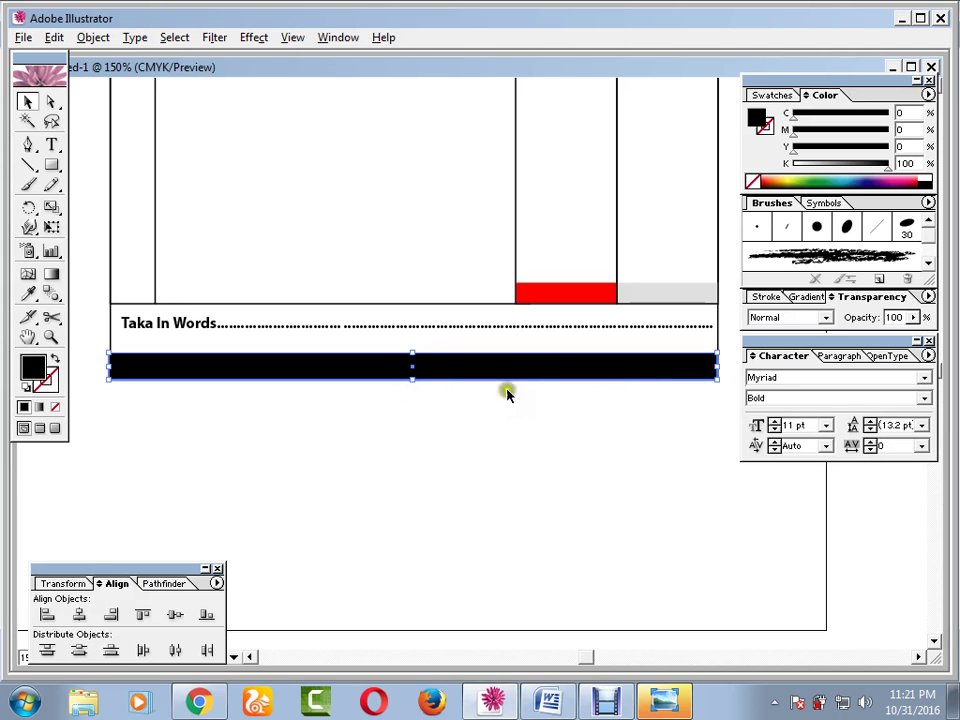
drag(715, 369, 409, 370)
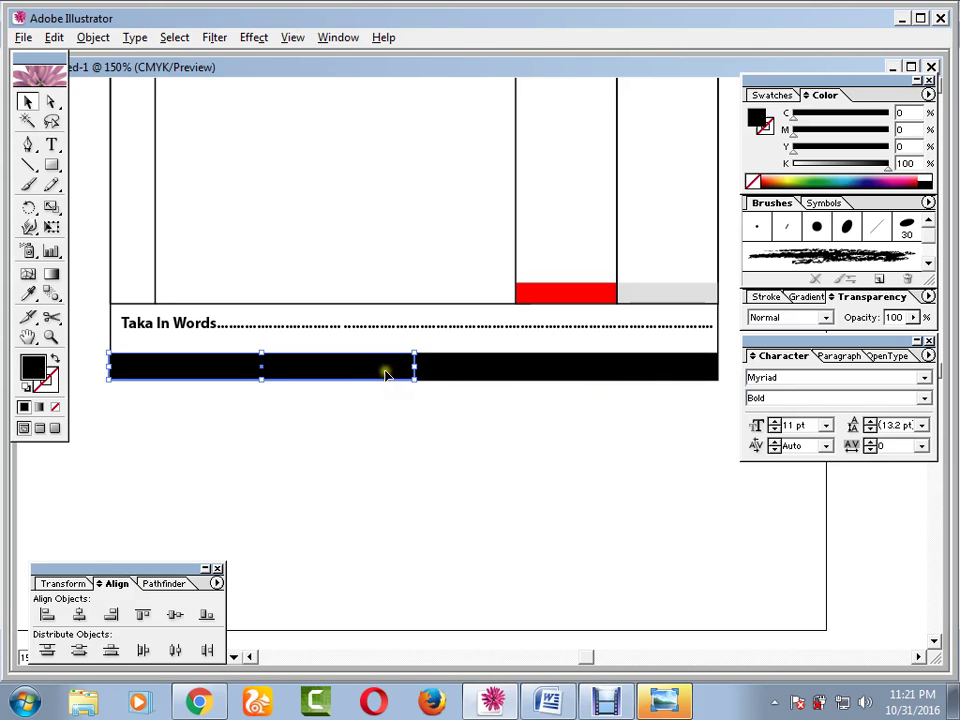
click(501, 367)
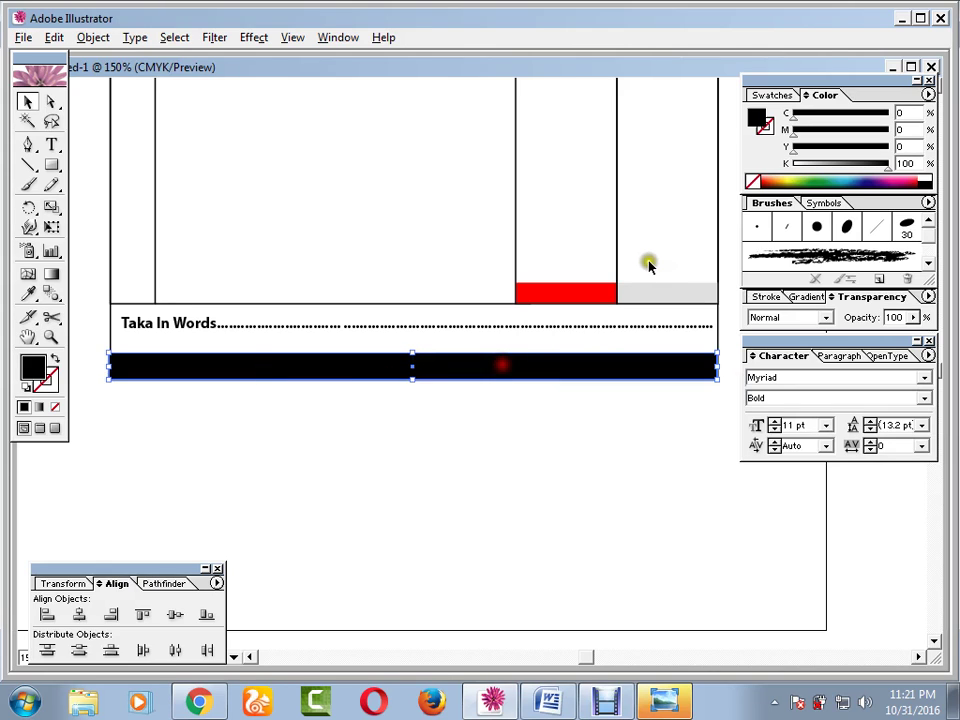
click(771, 95)
click(823, 111)
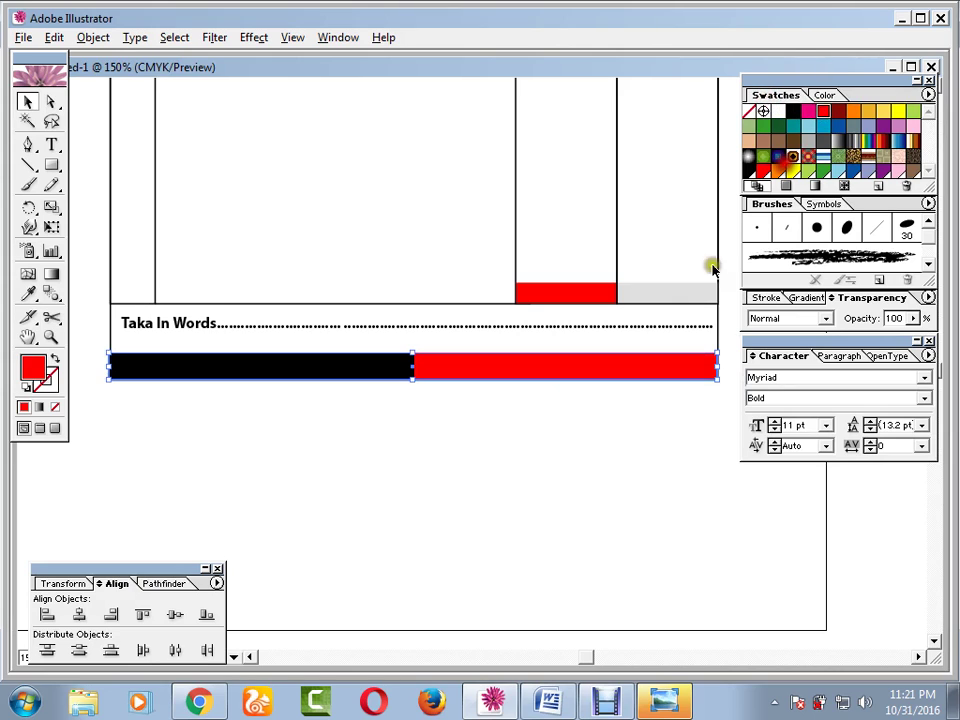
click(563, 525)
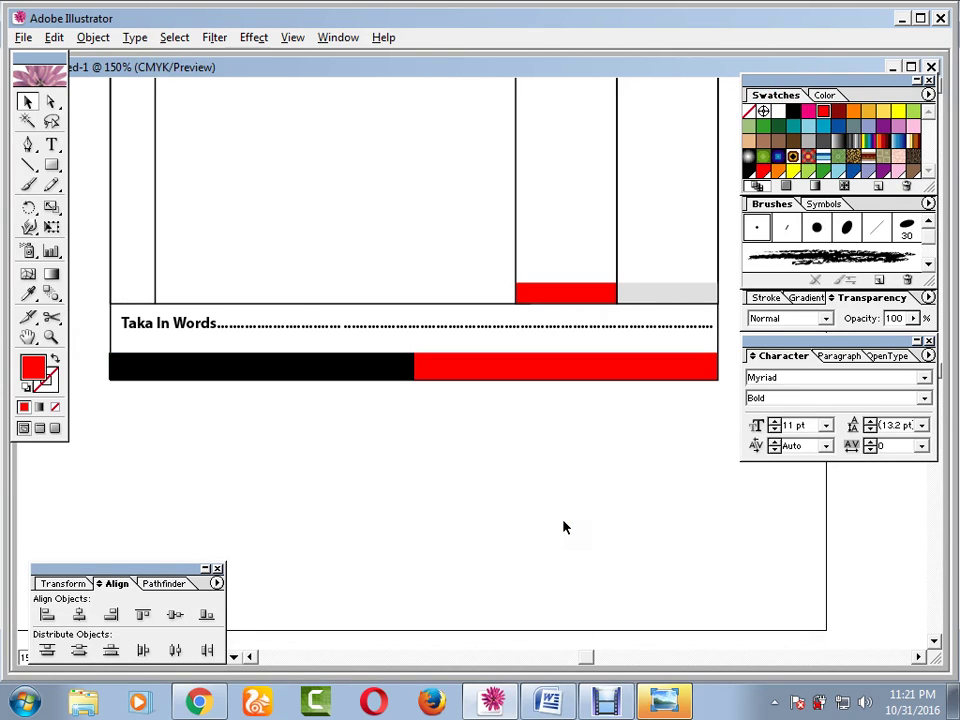
- Fill the last two table columns with a very pale blue of 4% cyan
key(ctrl+minus)
key(ctrl+minus)
key(ctrl+minus)
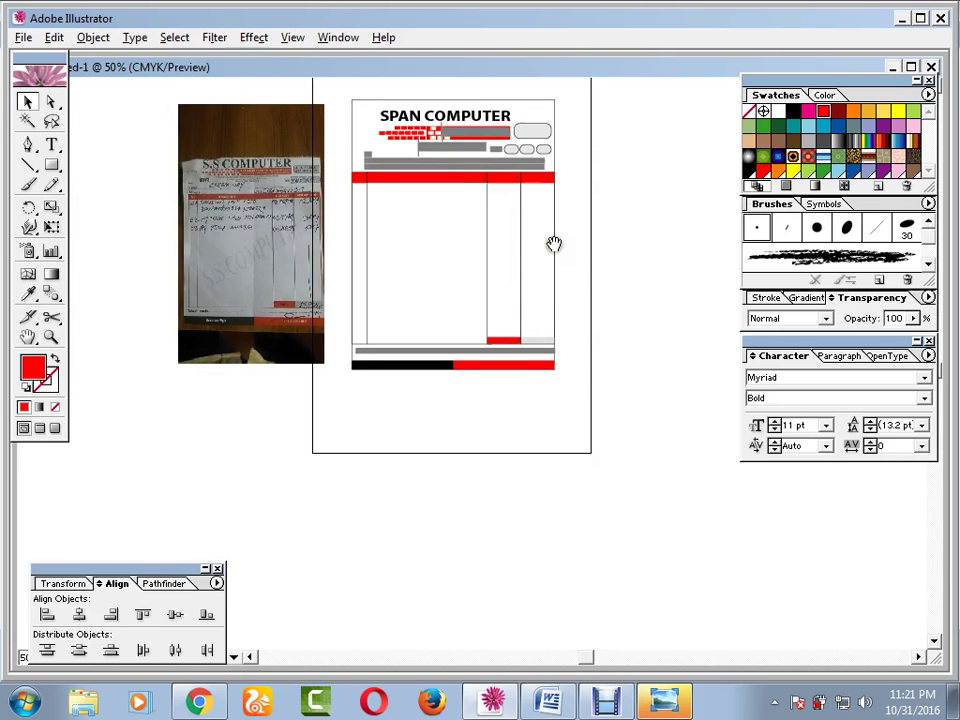
drag(554, 232, 531, 343)
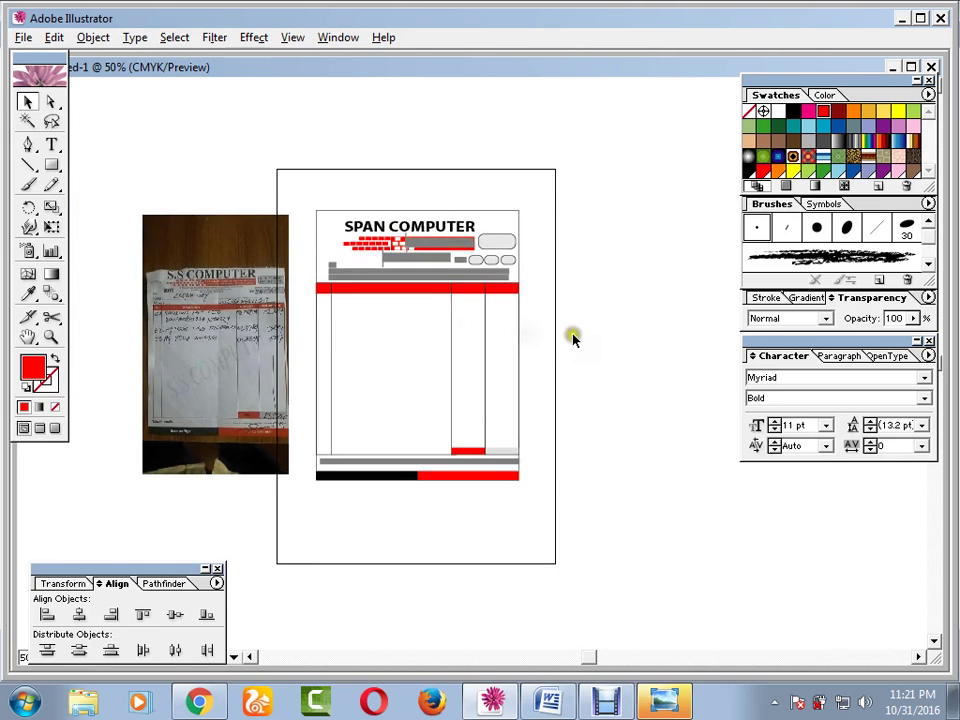
key(ctrl+plus)
key(ctrl+plus)
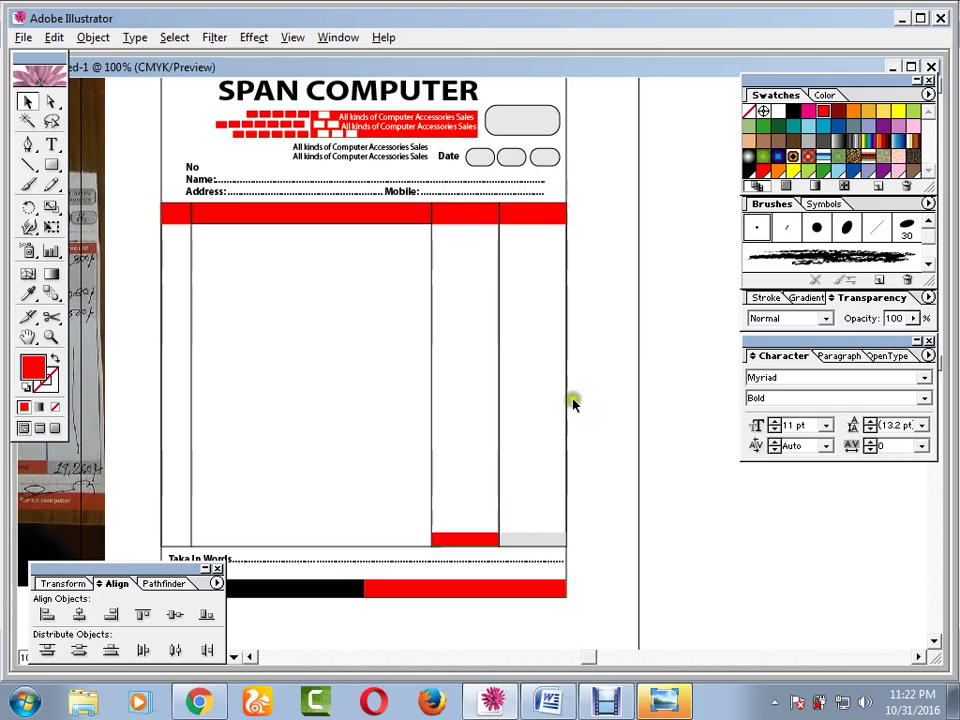
drag(418, 312, 525, 333)
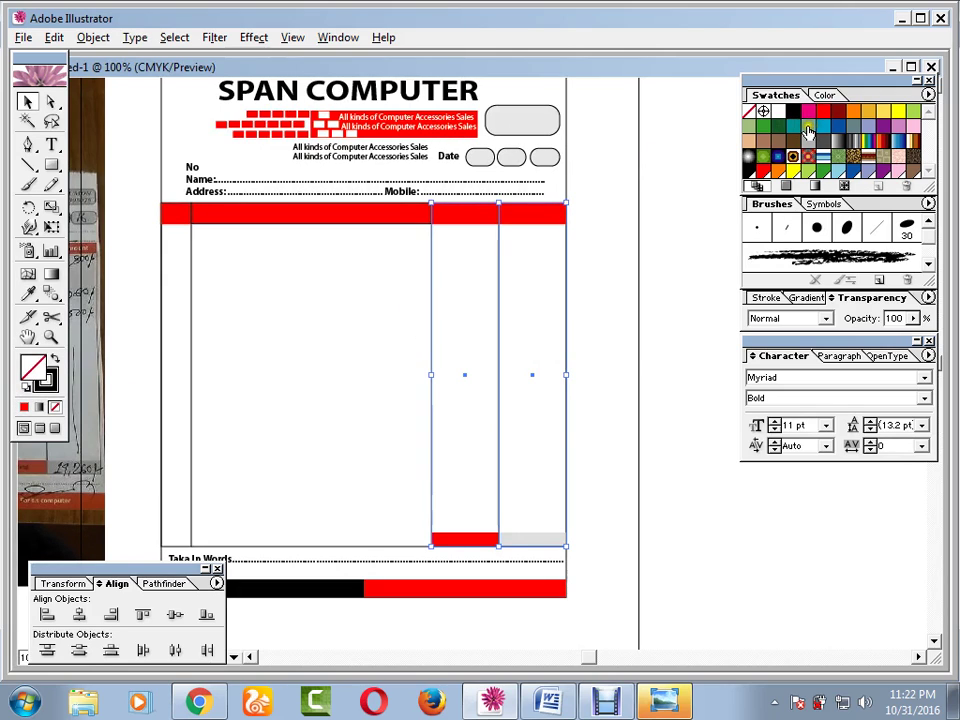
click(808, 127)
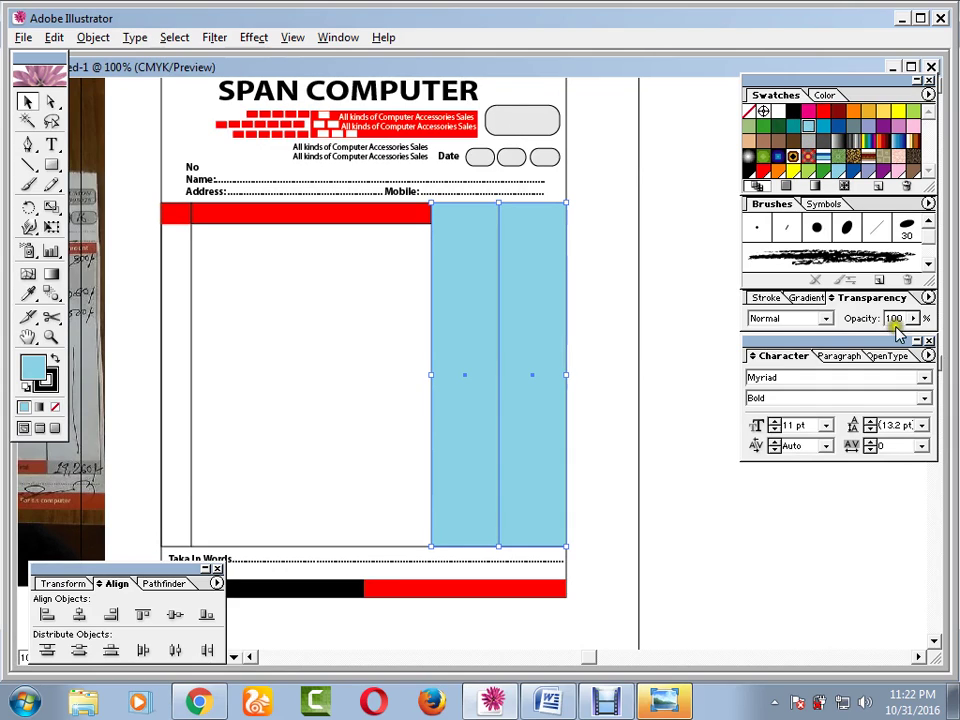
click(824, 96)
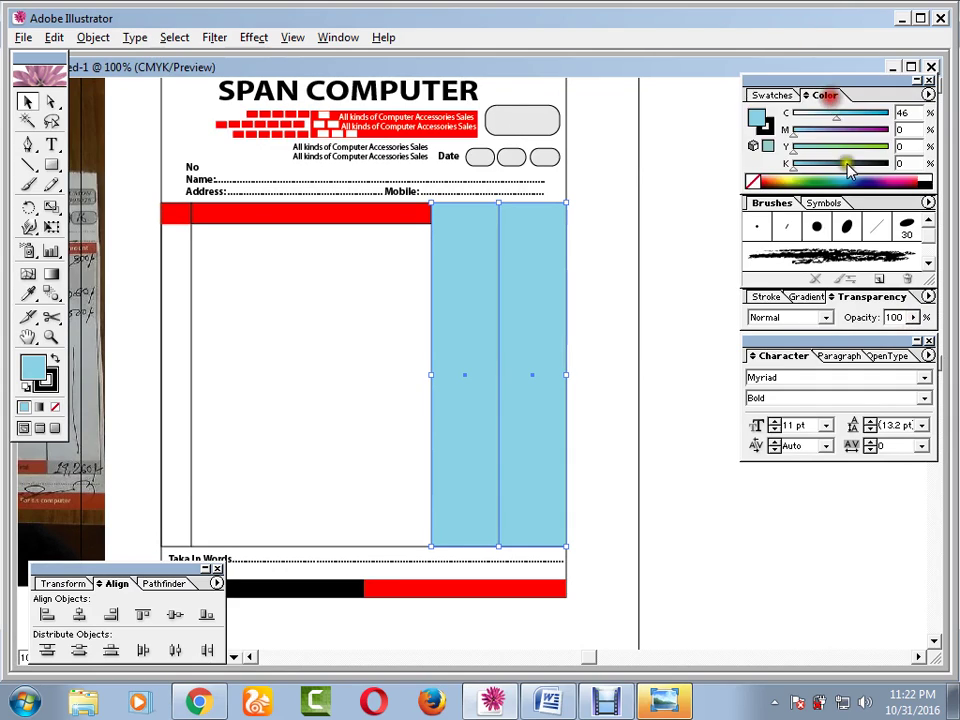
drag(836, 121, 798, 120)
click(604, 282)
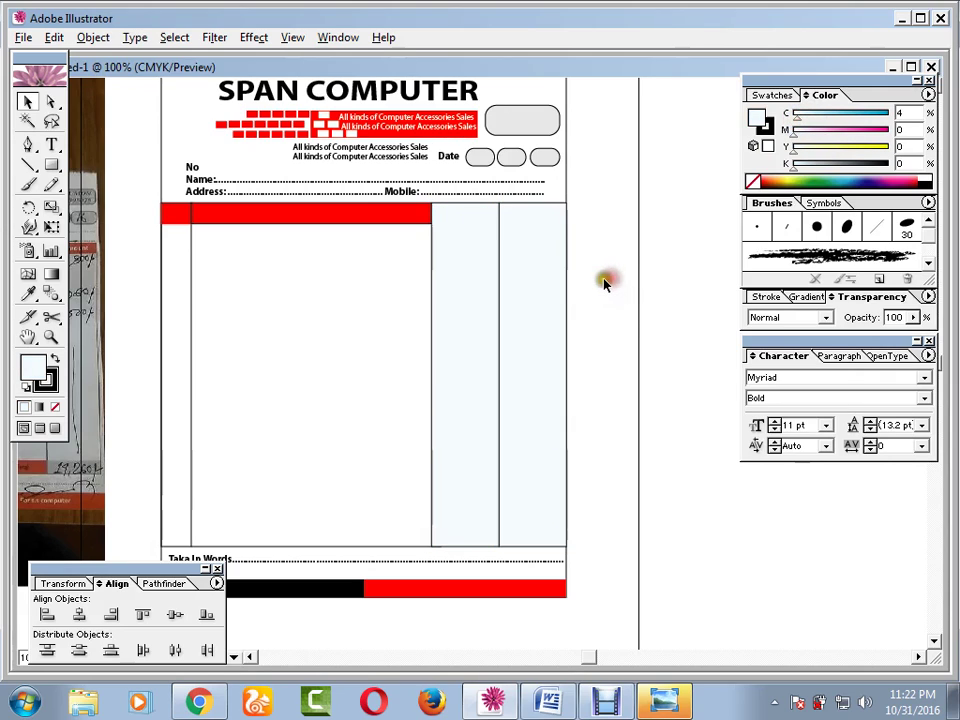
- Bring the red table header bar, its outlined cell and the narrow left column in front of the pale blue columns
click(413, 219)
click(366, 217)
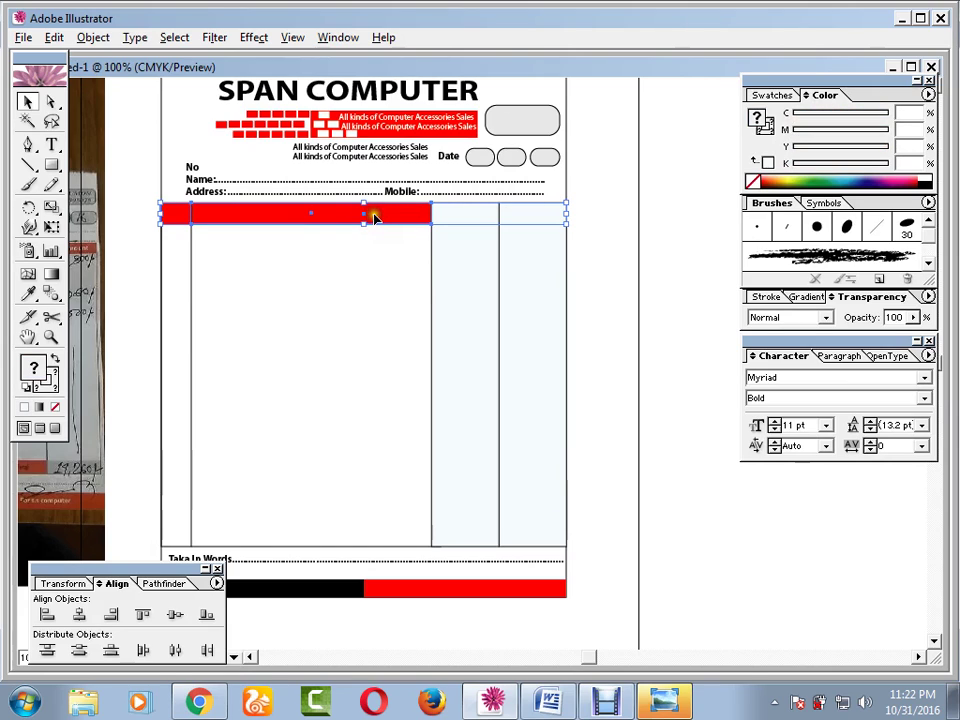
drag(387, 243, 184, 214)
right_click(201, 212)
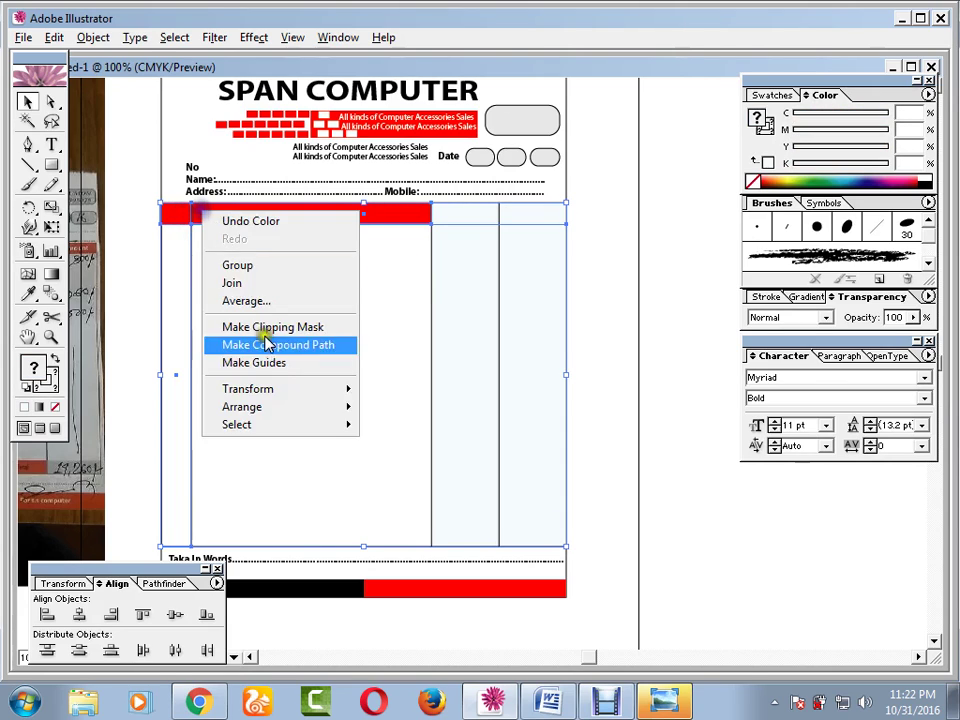
click(414, 405)
click(379, 388)
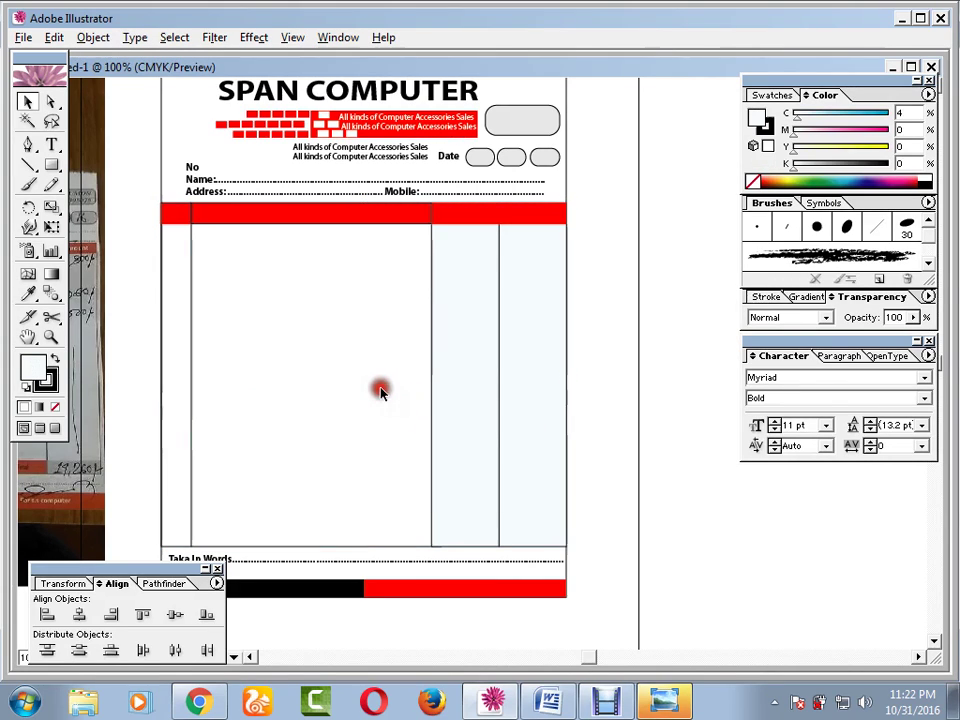
- Stretch the black outline of the wide header cell across the last two columns to the table's right edge
click(431, 214)
drag(519, 210, 566, 211)
click(632, 221)
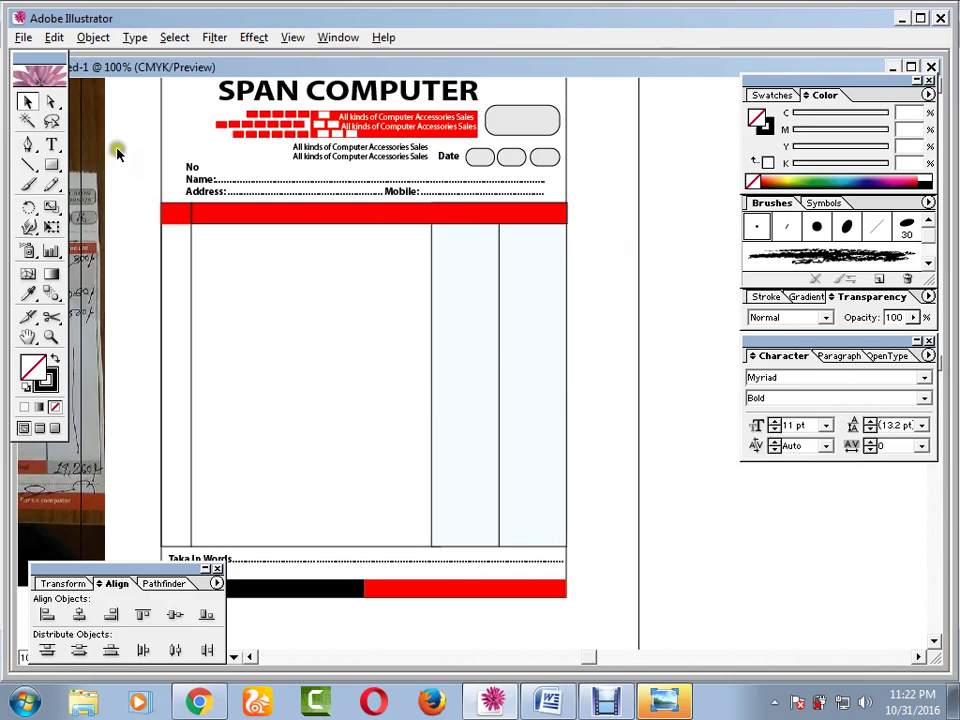
- Draw a black-outlined, unfilled rectangle over the red header bar, exactly above the first pale blue column
click(51, 167)
key(ctrl+plus)
key(ctrl+plus)
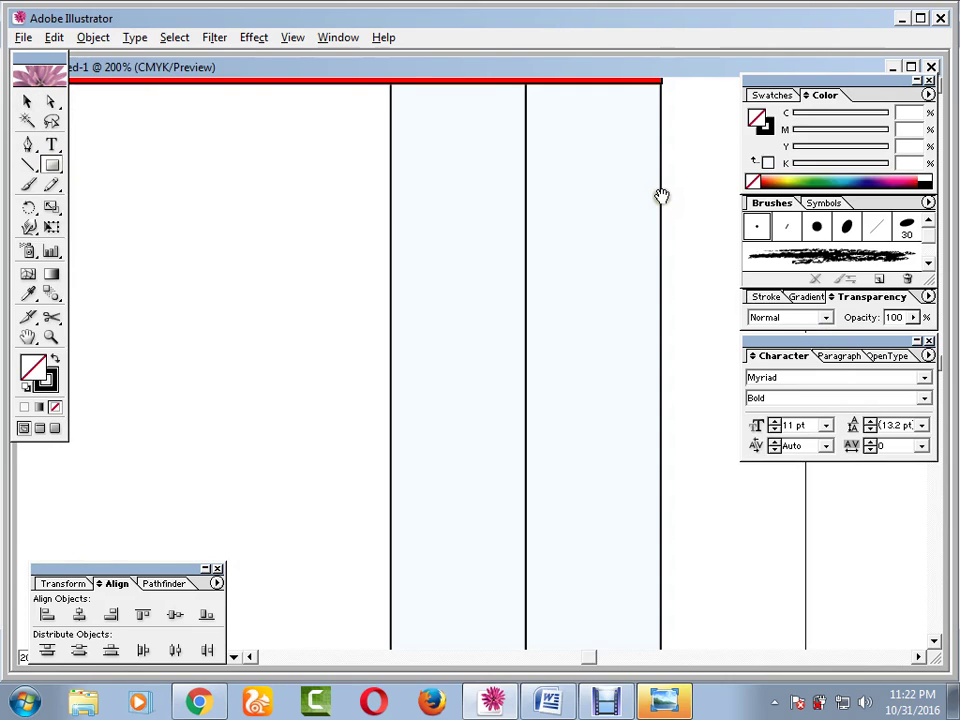
drag(661, 195, 644, 460)
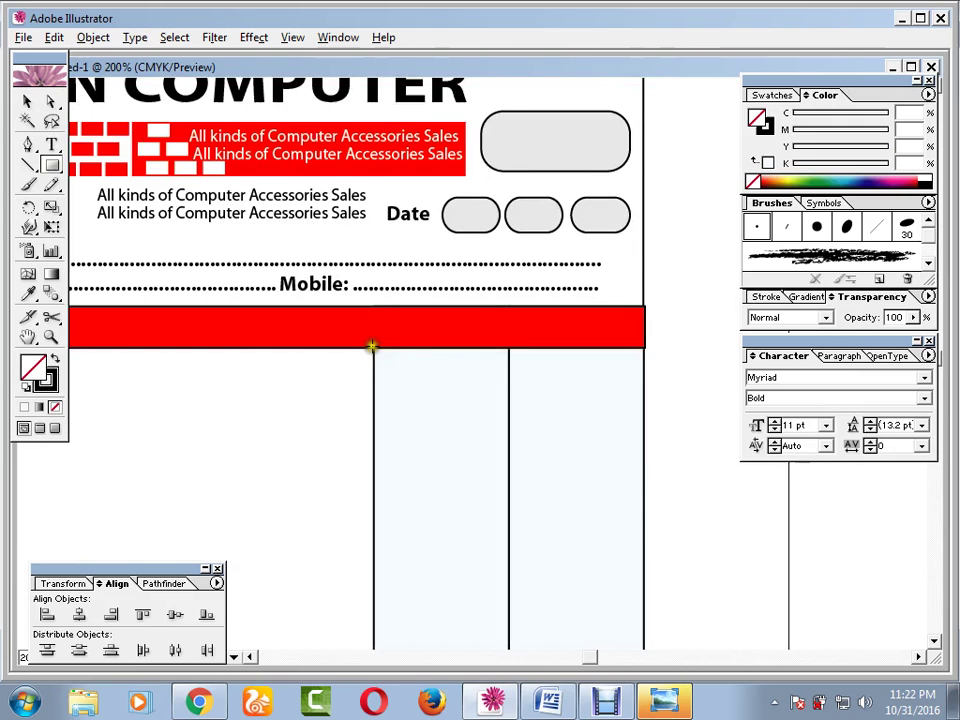
drag(373, 347, 510, 306)
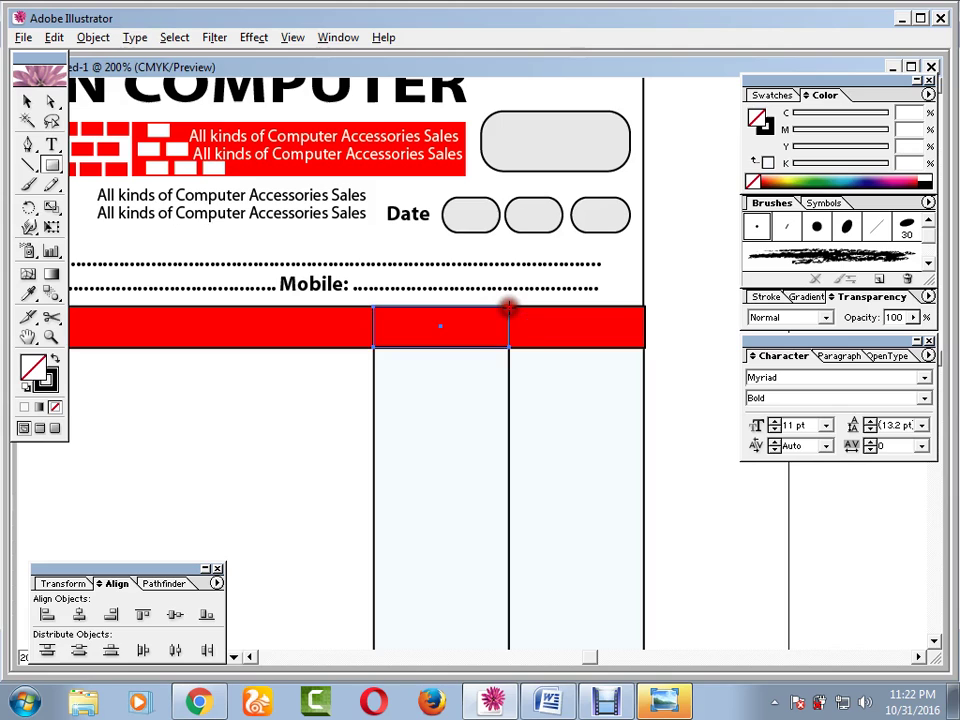
click(27, 101)
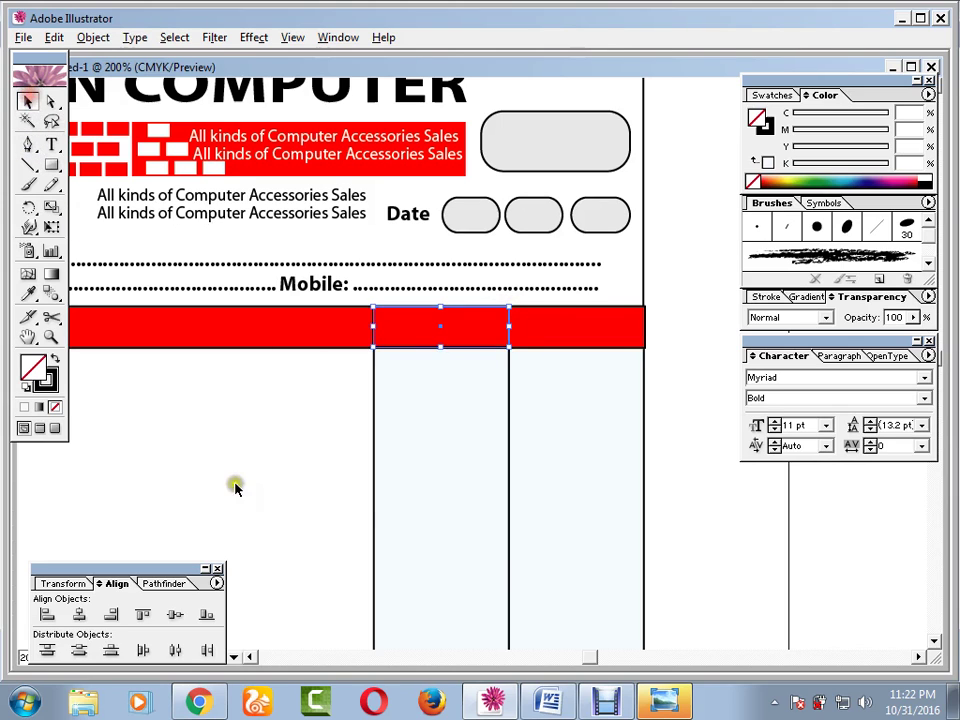
click(237, 488)
key(ctrl+minus)
key(ctrl+minus)
key(ctrl+minus)
key(ctrl+minus)
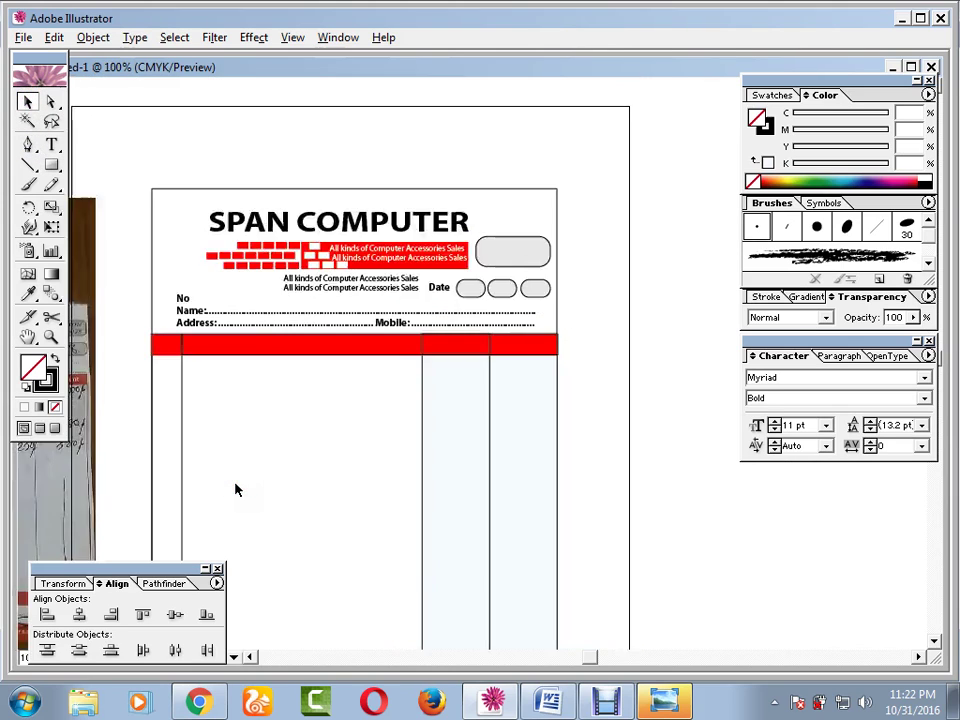
drag(463, 493, 452, 390)
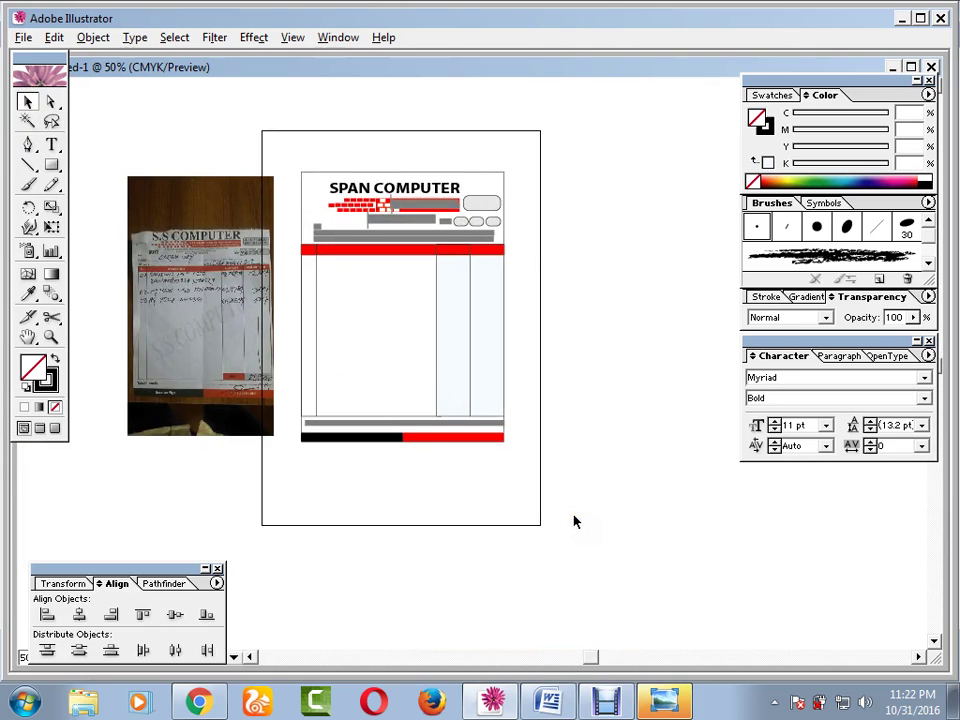
- Copy the SPAN COMPUTER title into the middle of the table and bring the copy in front of the pale blue columns
key(ctrl+plus)
key(ctrl+plus)
drag(344, 241, 435, 287)
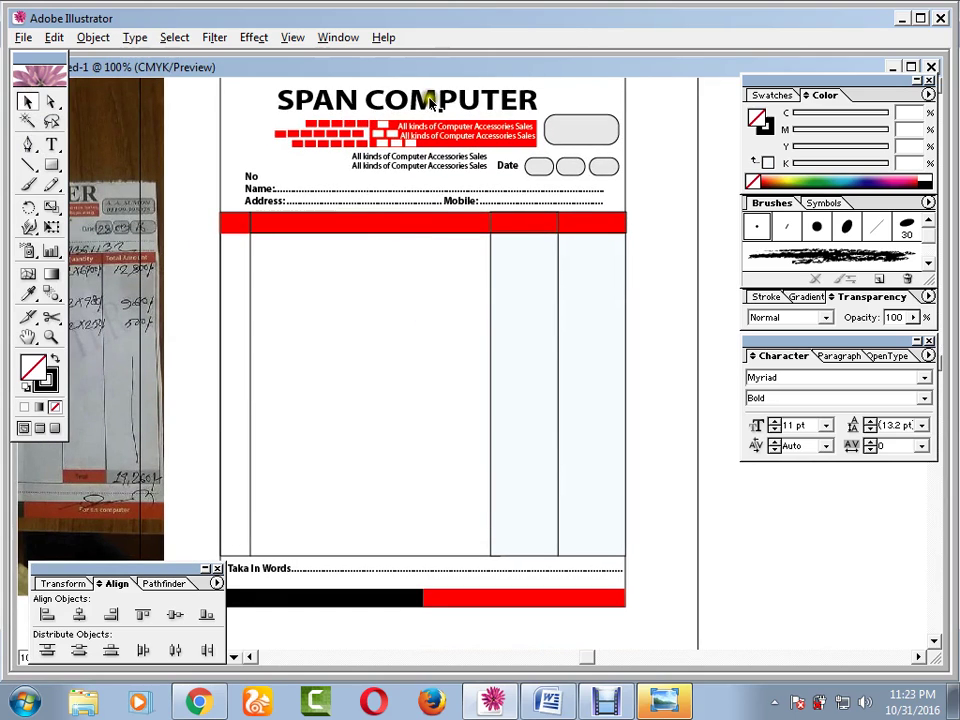
drag(439, 107, 470, 400)
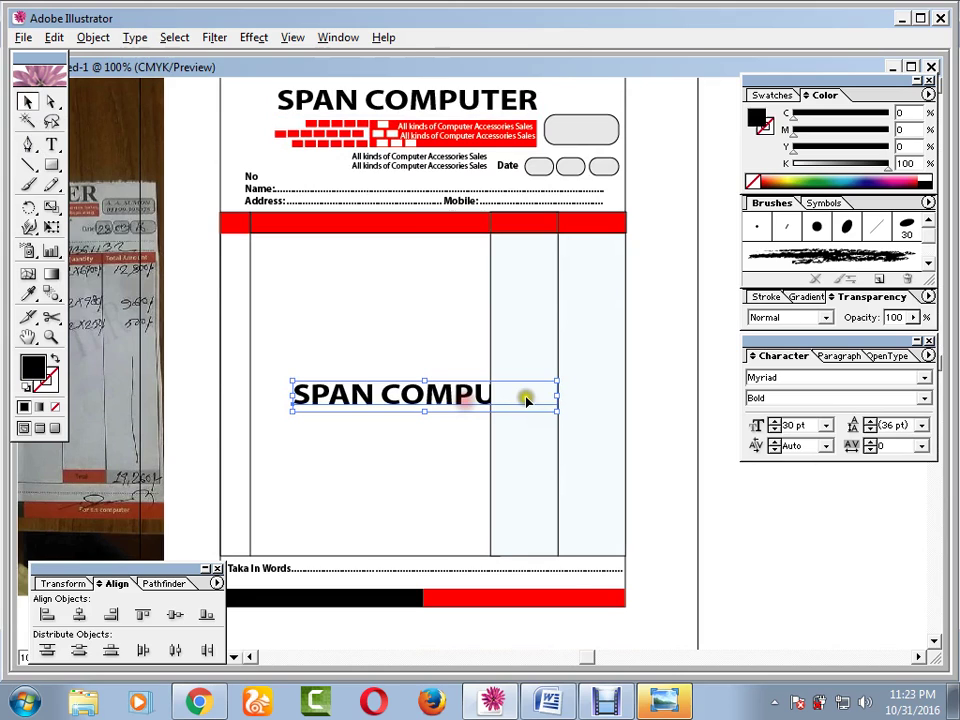
right_click(466, 396)
mouse_move(516, 557)
click(626, 559)
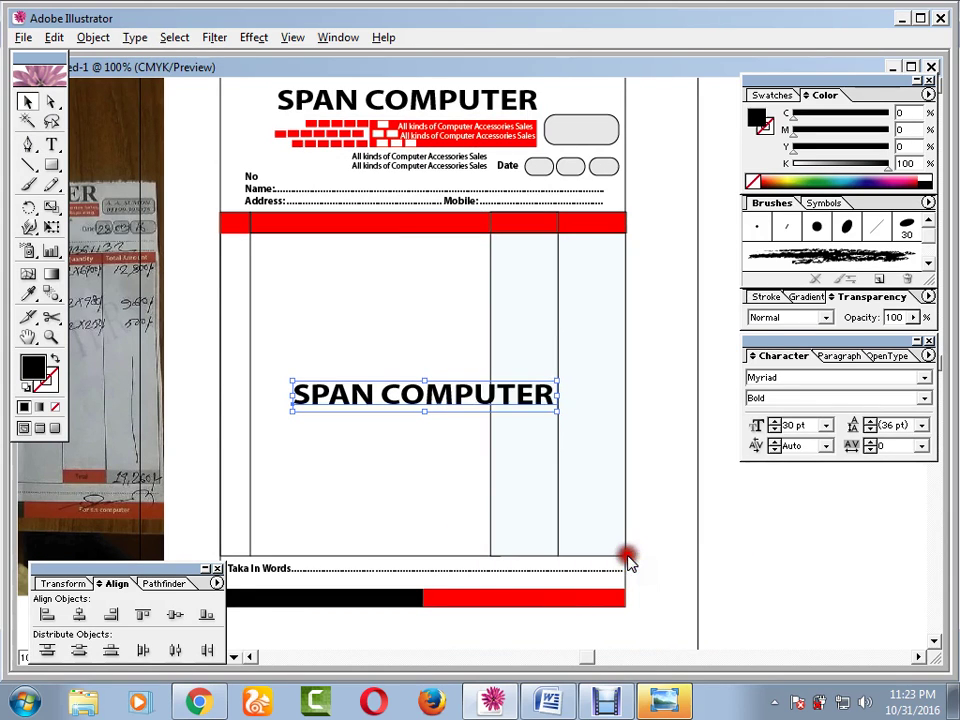
- Enlarge and rotate the title copy into a rising diagonal watermark across the table and fill it with 10% black
mouse_move(563, 383)
mouse_down()
mouse_move(542, 309)
mouse_move(534, 343)
mouse_move(568, 354)
mouse_move(561, 364)
mouse_up()
drag(426, 399, 425, 384)
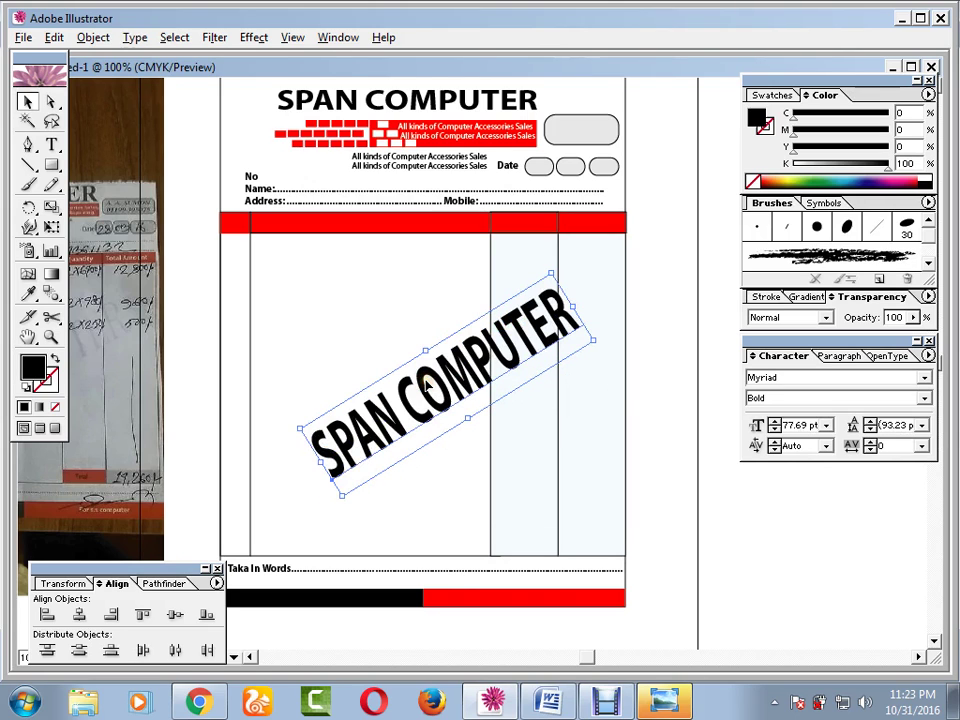
click(780, 94)
click(808, 141)
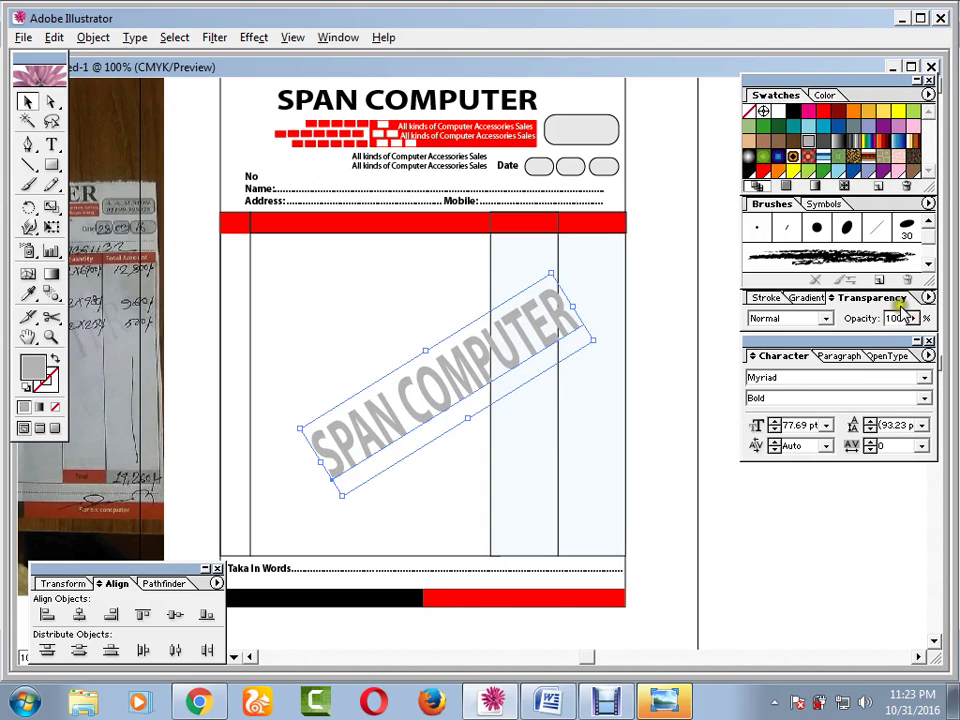
click(822, 94)
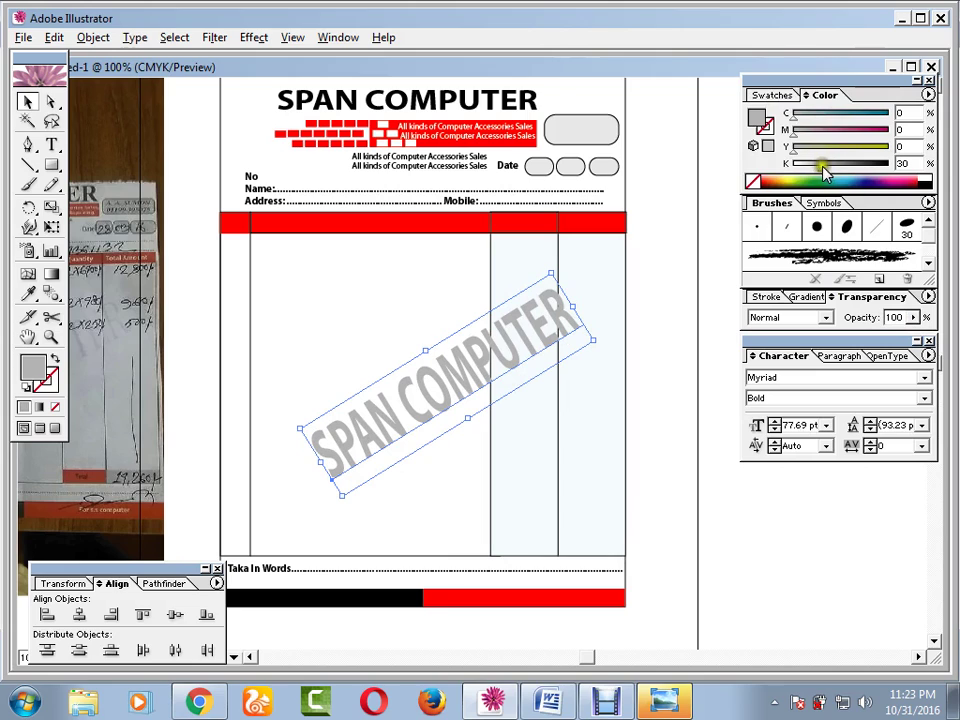
drag(810, 178, 806, 178)
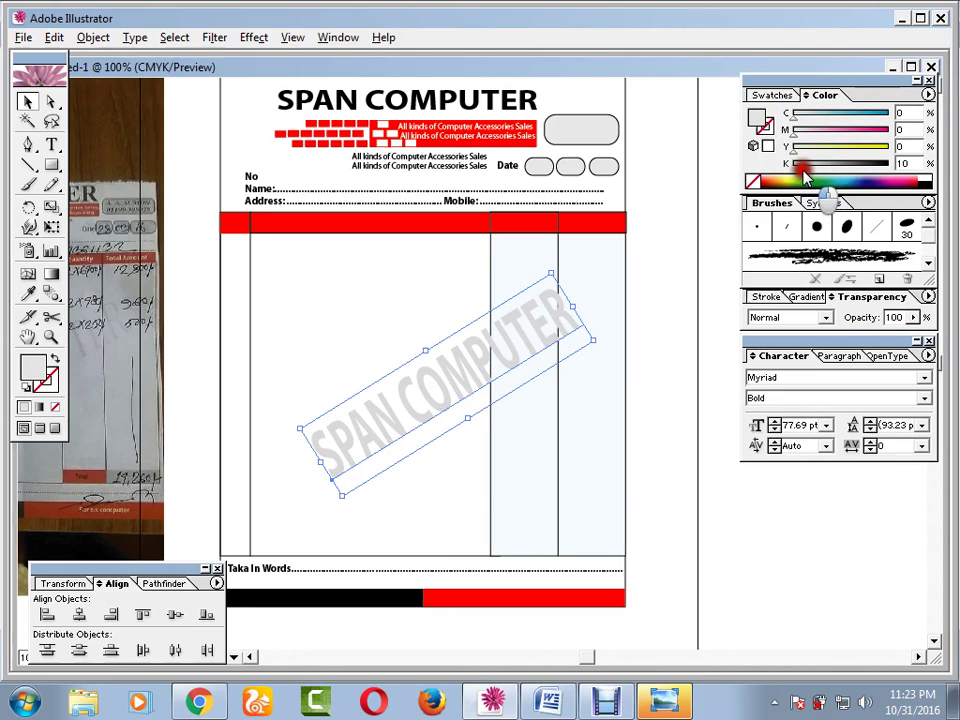
click(686, 362)
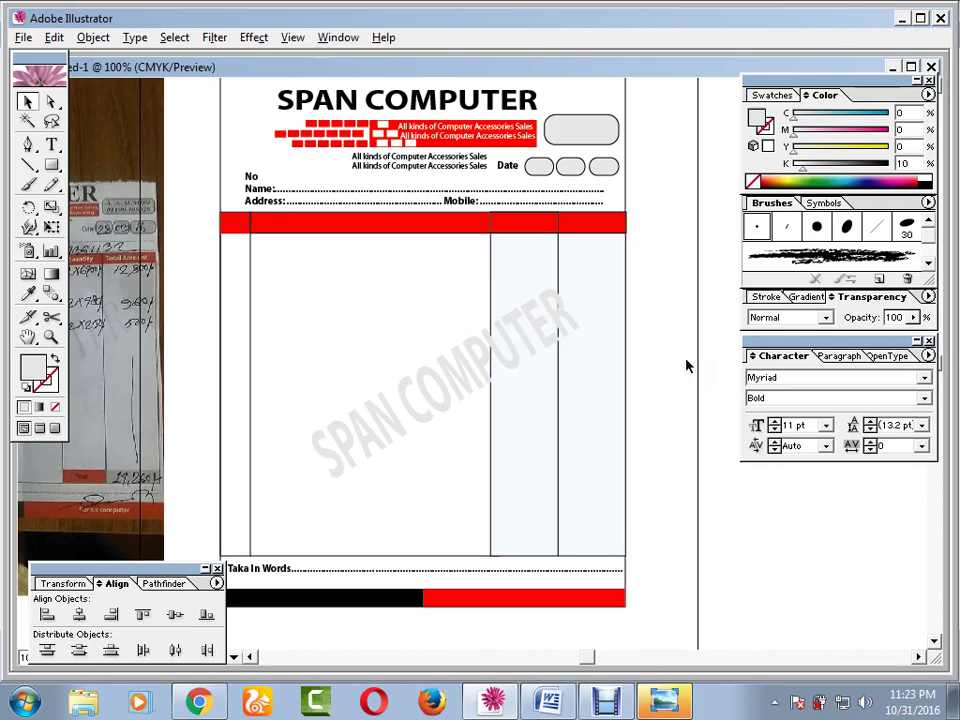
click(683, 365)
- Change the No, Name, Address and Mobile text block to Roman style and stretch it horizontally to nearly the form's full width
click(268, 189)
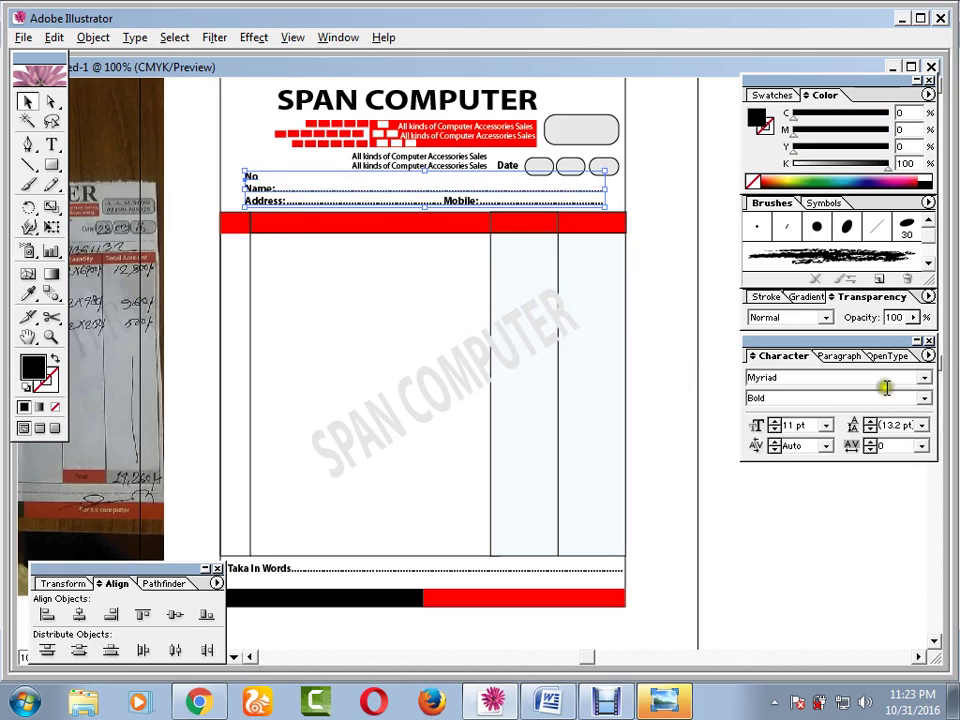
click(924, 397)
click(778, 440)
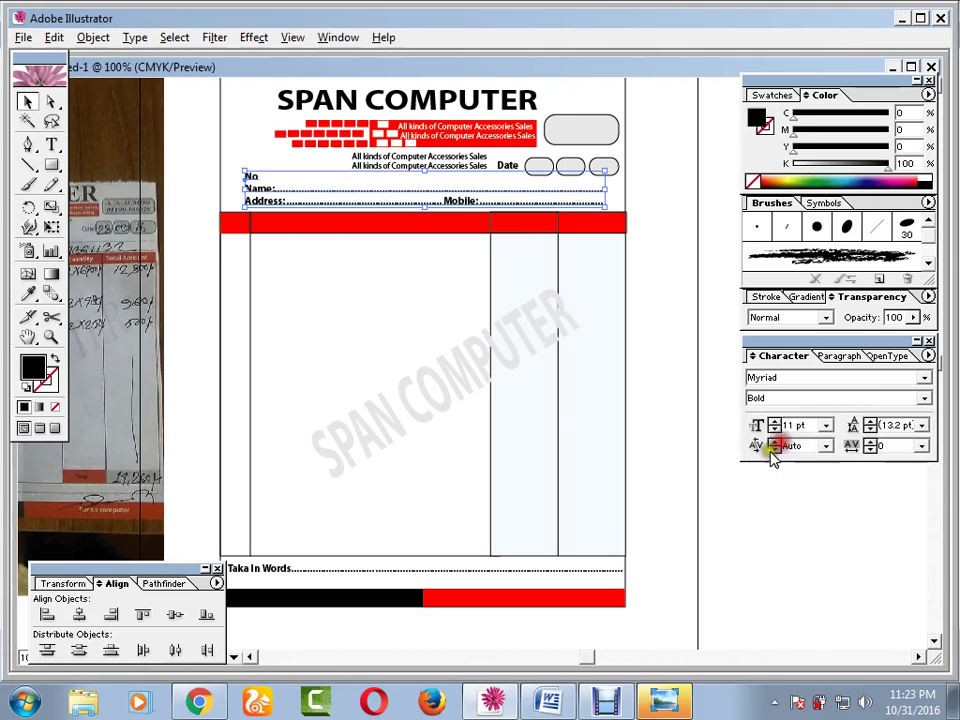
click(923, 397)
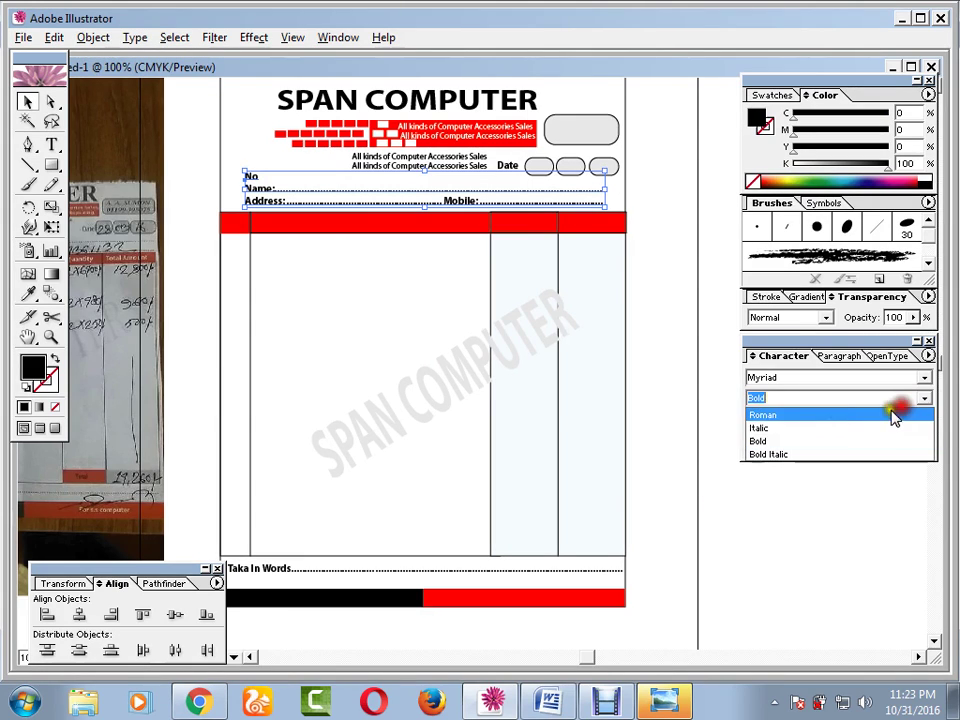
click(816, 414)
click(600, 317)
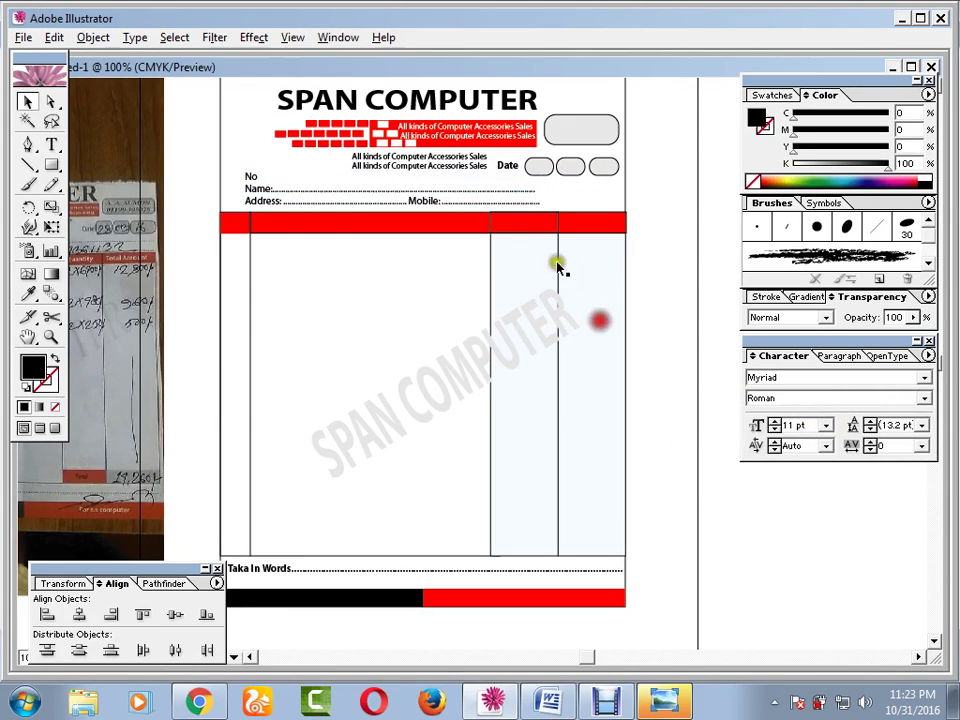
click(538, 188)
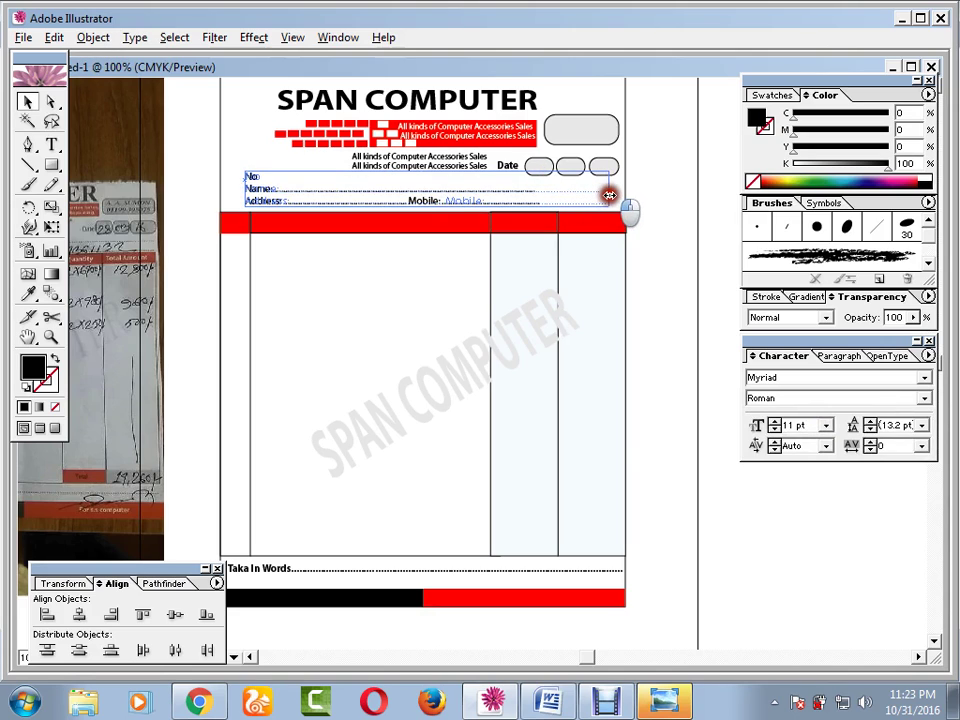
drag(608, 194, 610, 193)
click(668, 218)
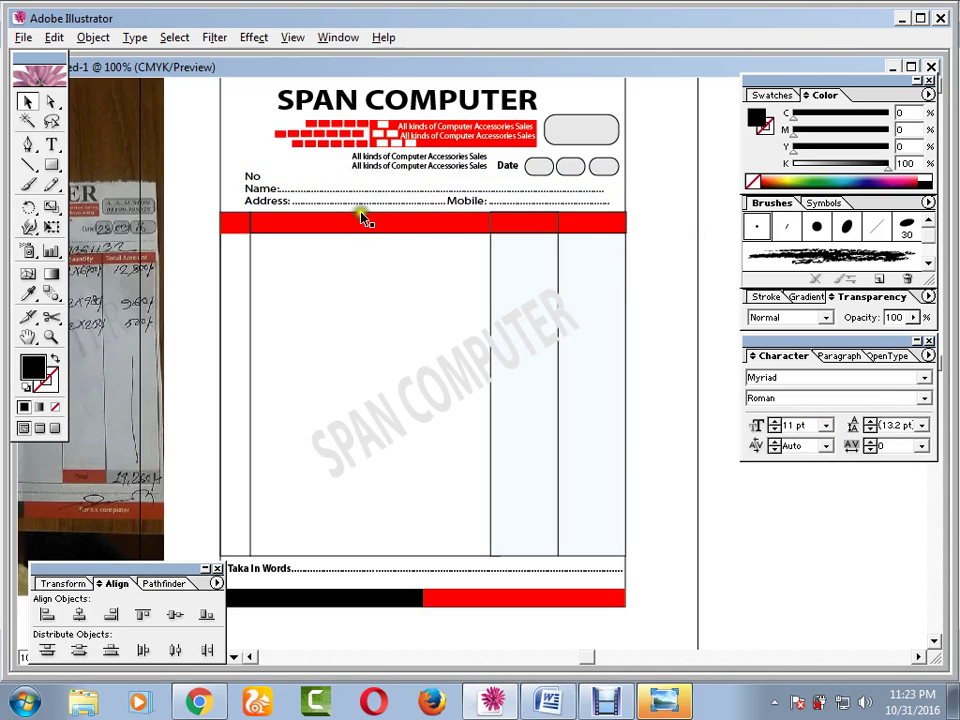
- Set the line spacing of the customer fields text block to 14 pt
click(272, 189)
click(871, 422)
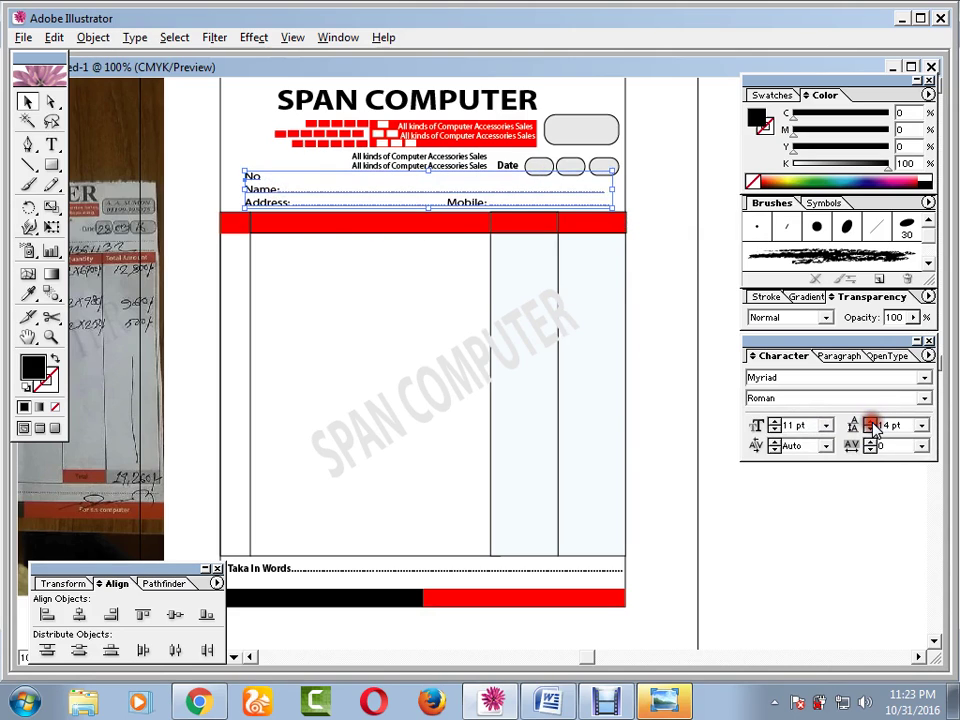
click(722, 379)
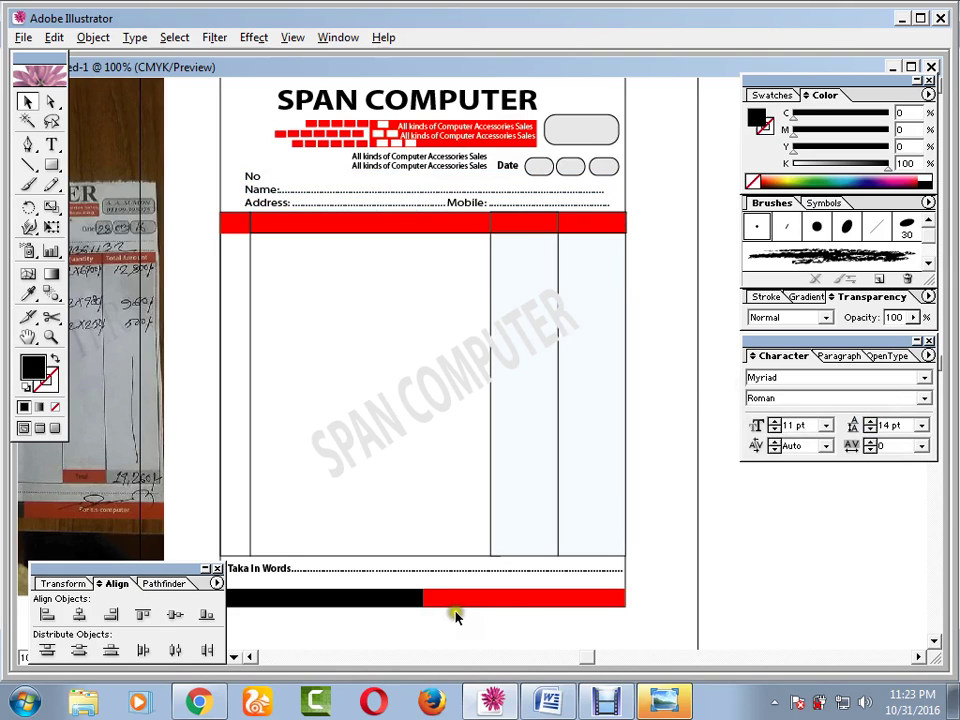
- Change the Taka In Words line to Roman style and stretch it horizontally almost to the table's right edge
click(265, 570)
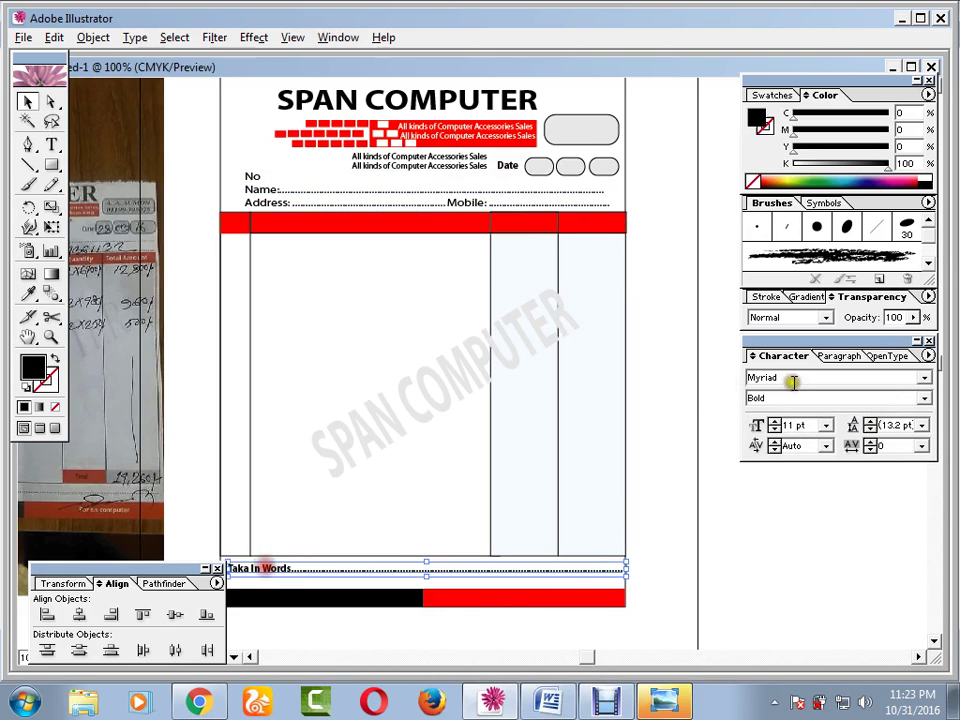
click(925, 398)
click(855, 418)
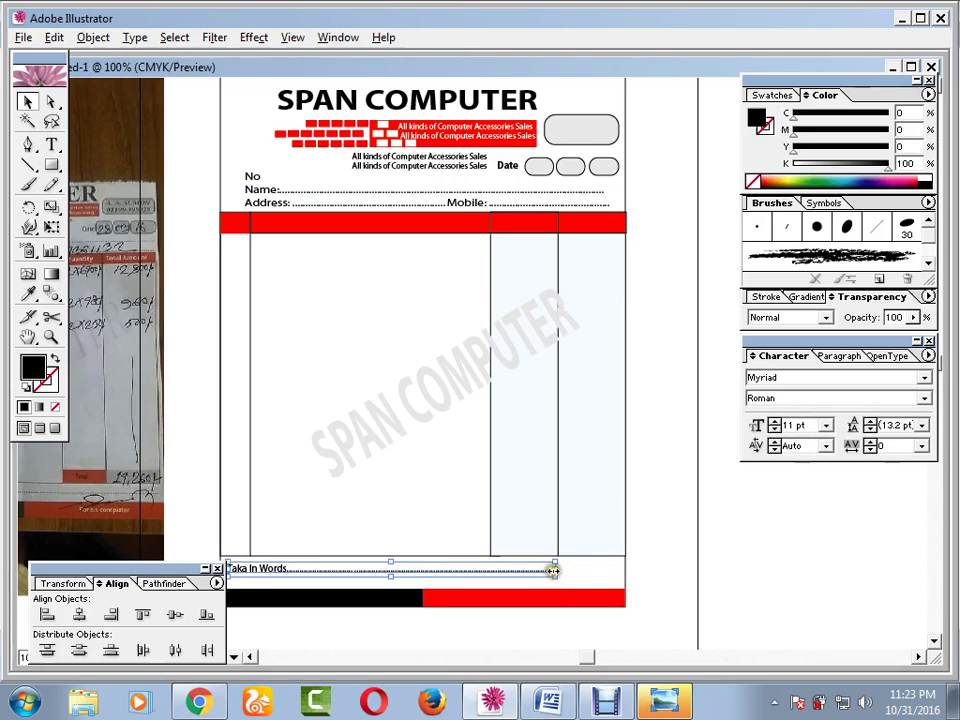
drag(553, 570, 615, 570)
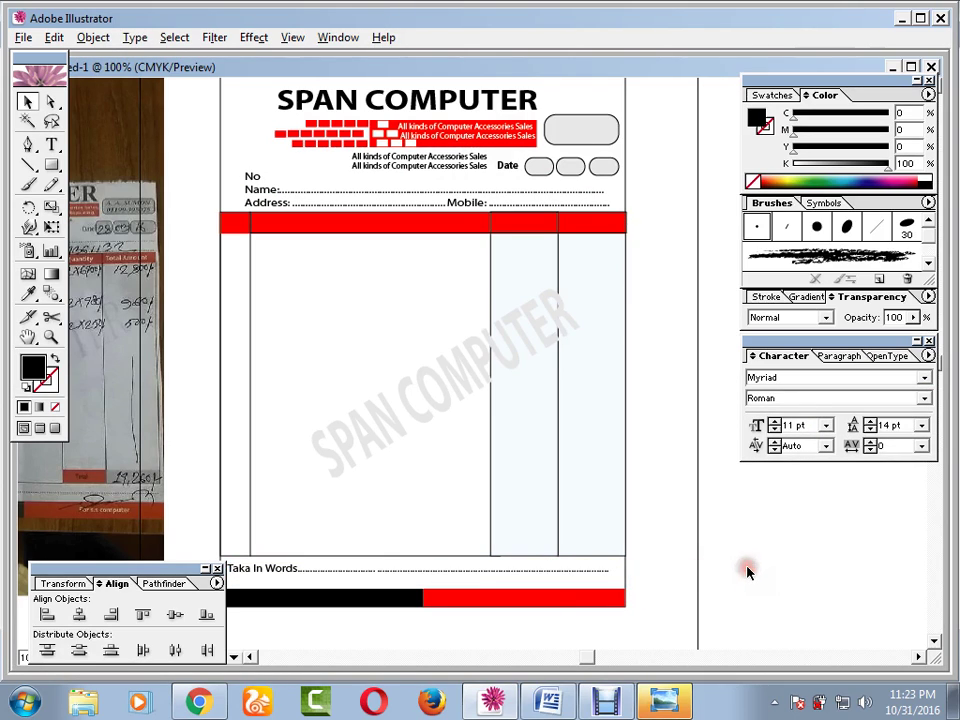
- Try deleting the red table header bar, and undo the deletion
key(ctrl+equal)
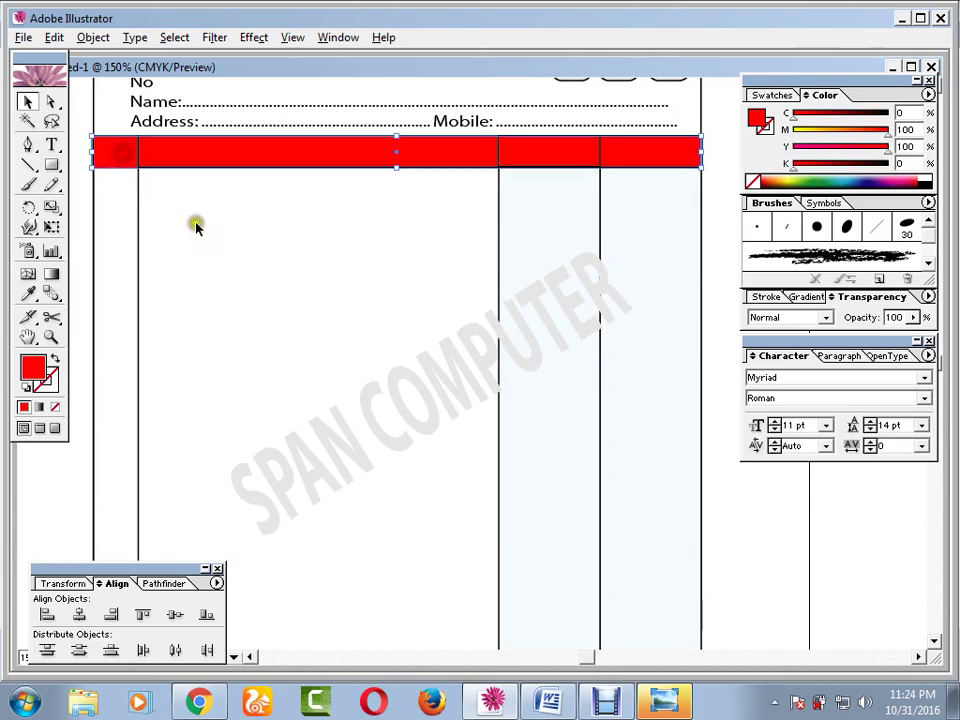
click(119, 156)
click(259, 206)
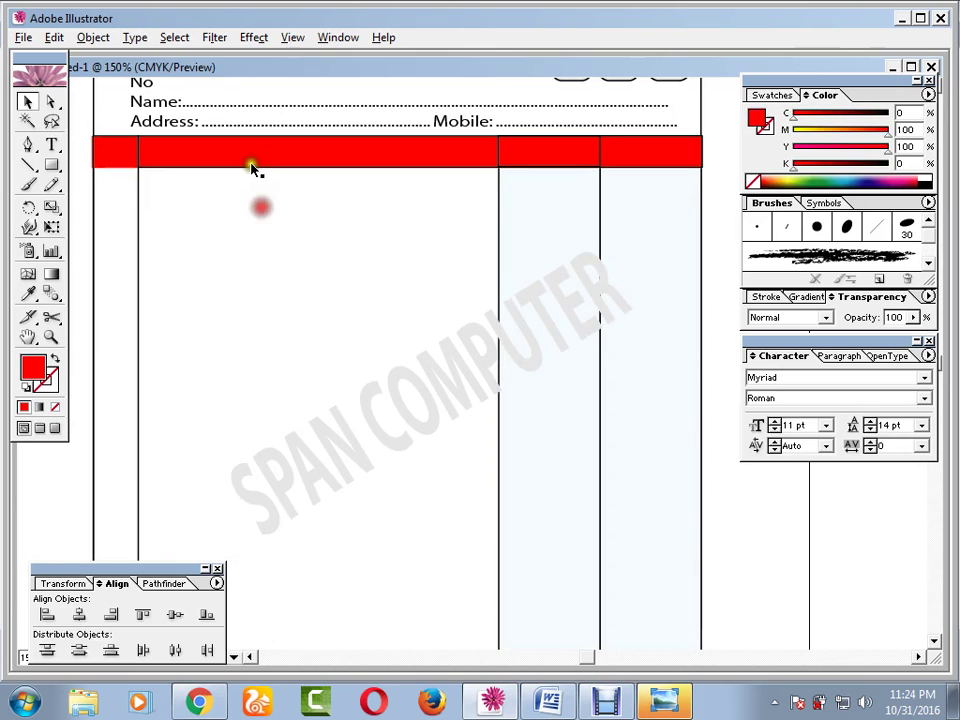
click(247, 170)
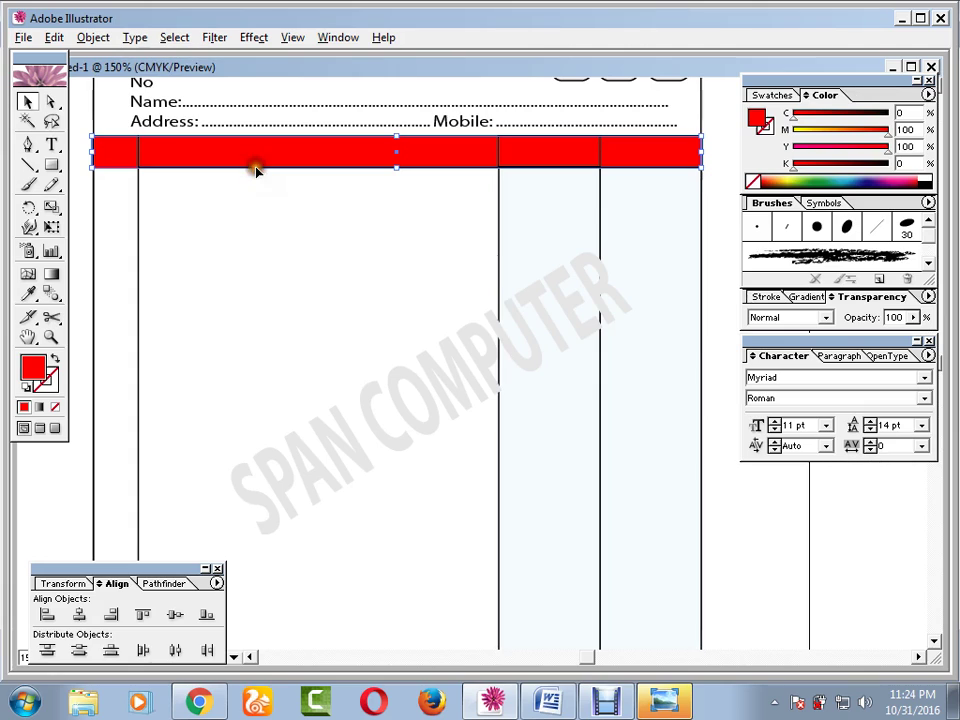
key(Delete)
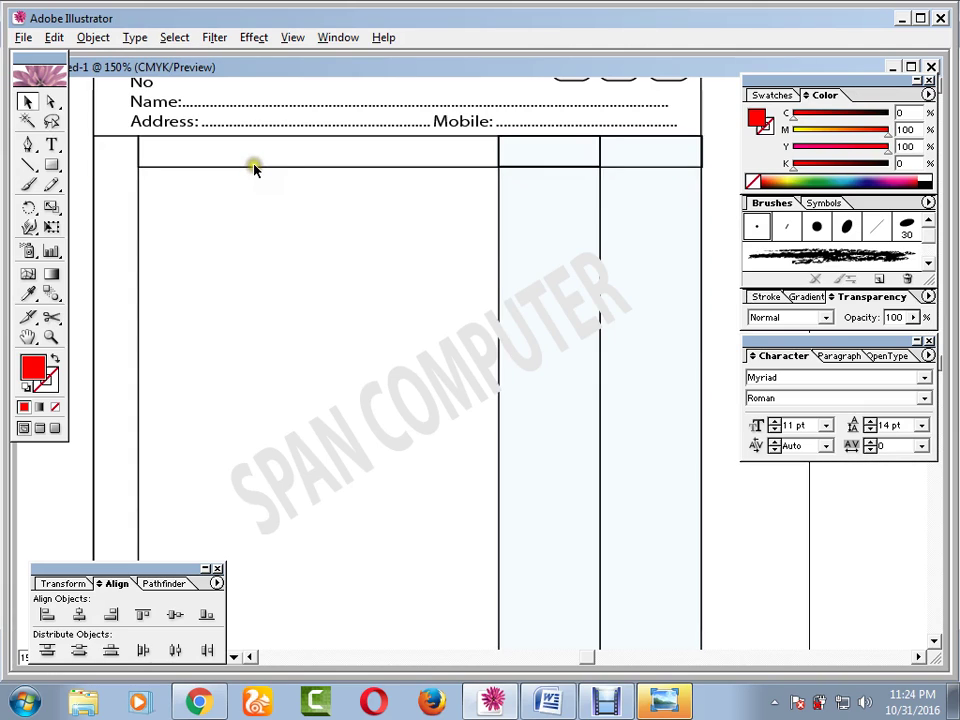
key(ctrl+z)
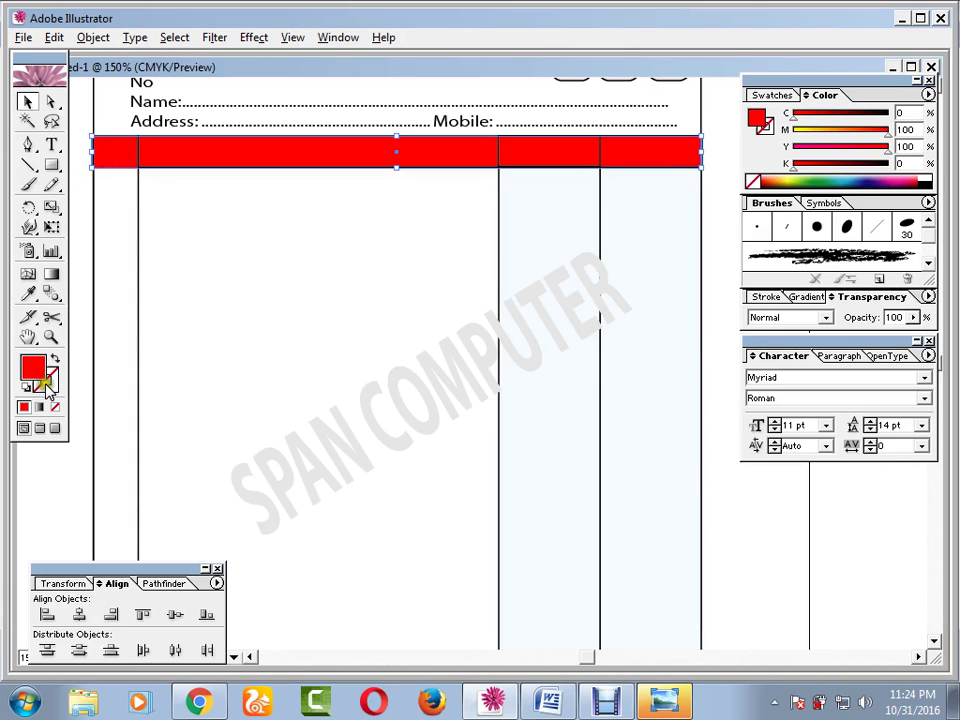
- Give the red table header bar a black outline
click(768, 96)
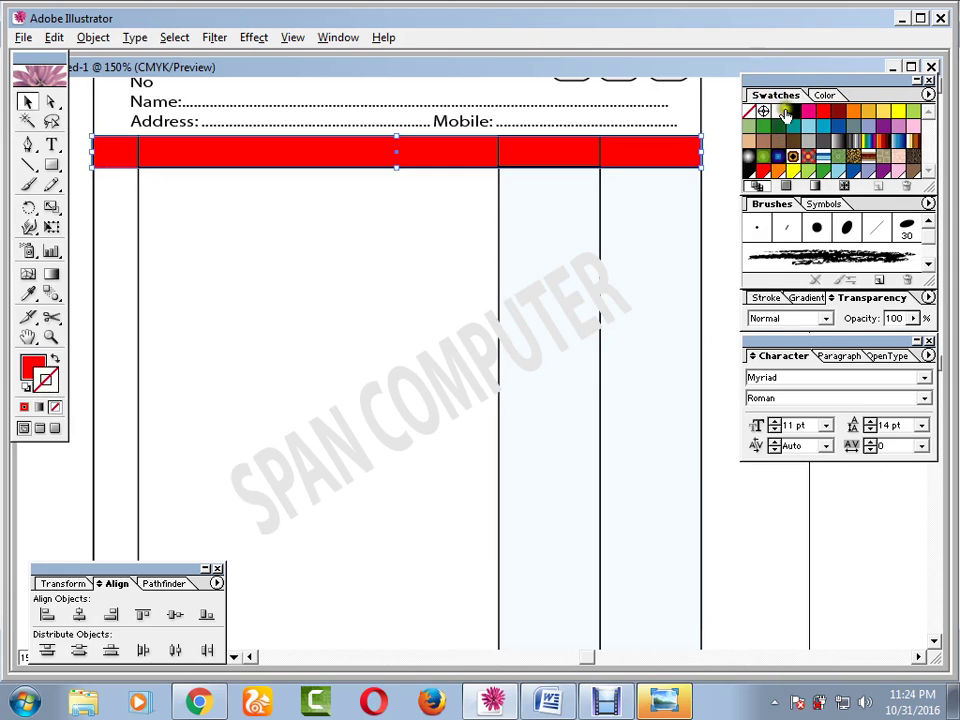
click(791, 112)
click(306, 178)
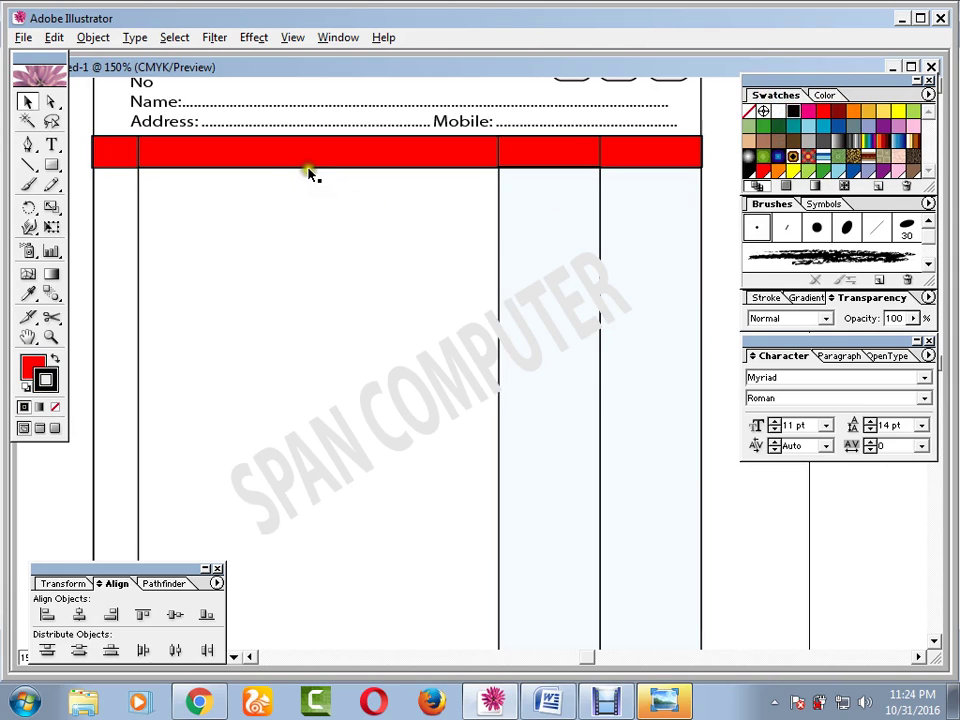
click(306, 164)
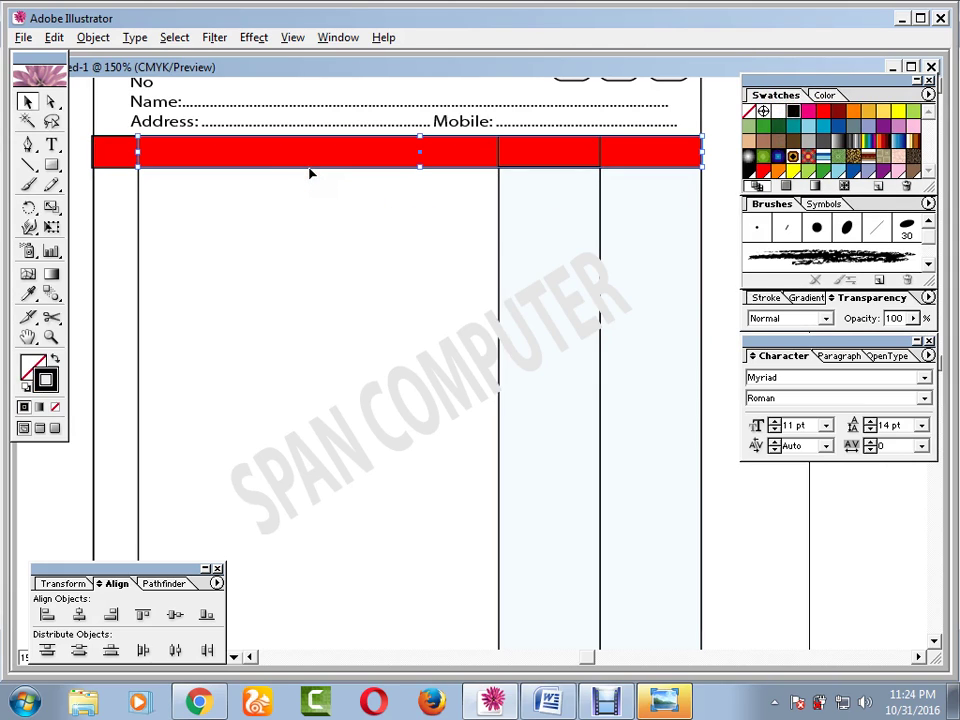
click(300, 230)
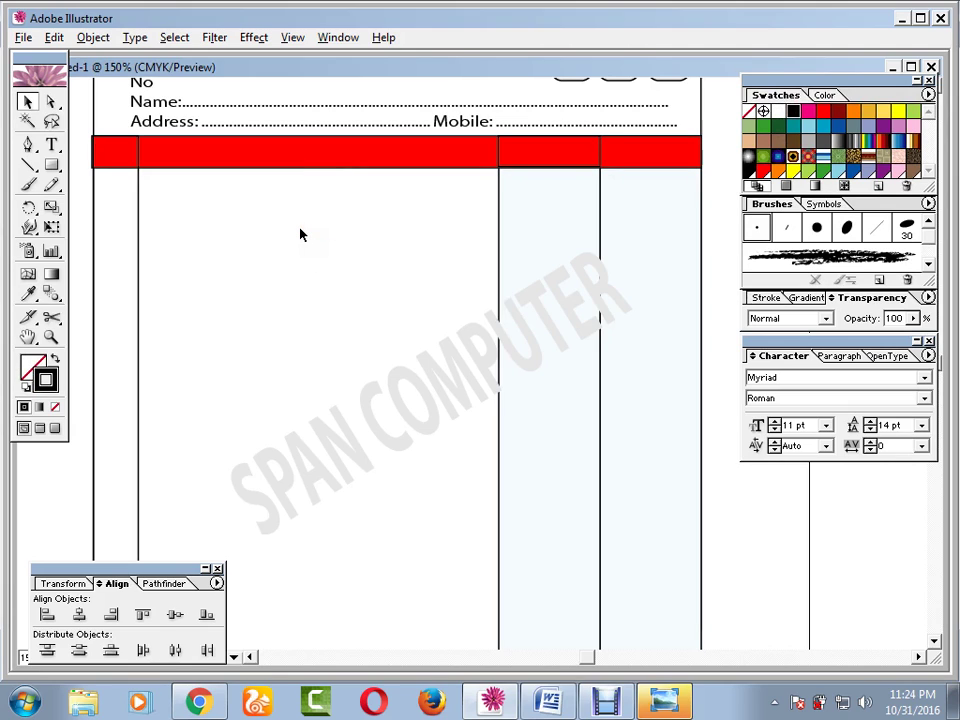
- Send the diagonal SPAN COMPUTER watermark backward four levels in the stacking order
click(395, 398)
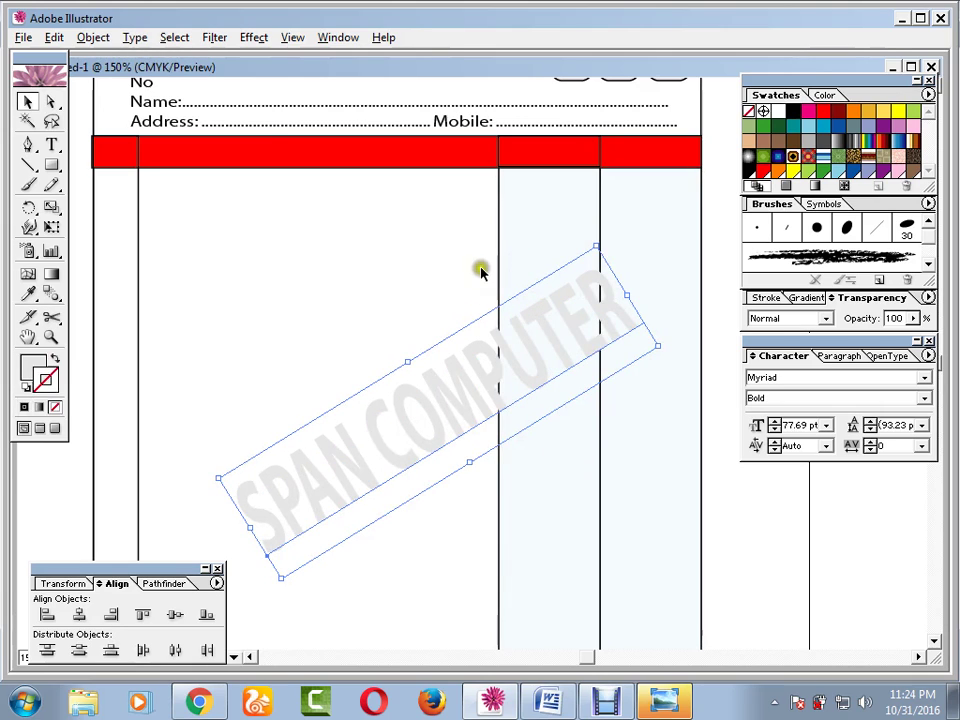
right_click(467, 357)
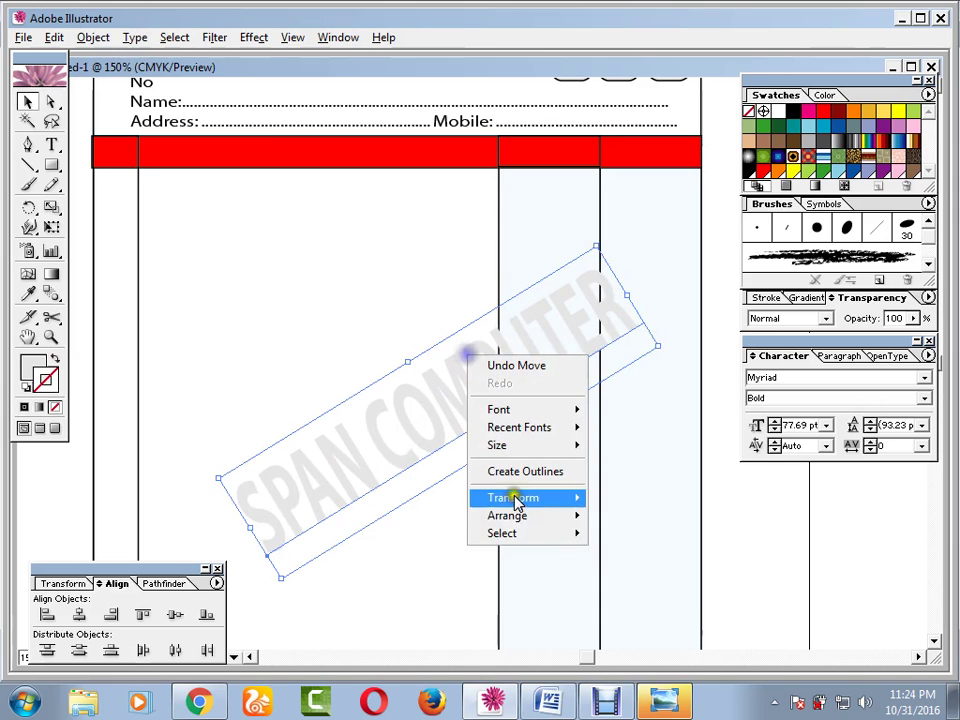
mouse_move(527, 517)
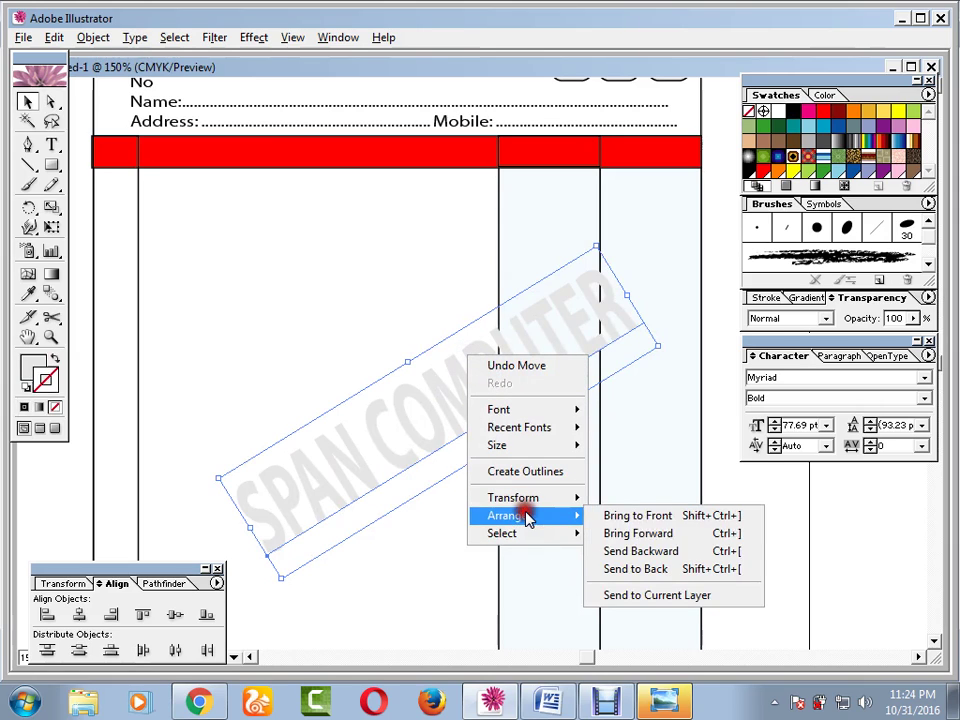
click(642, 552)
right_click(503, 350)
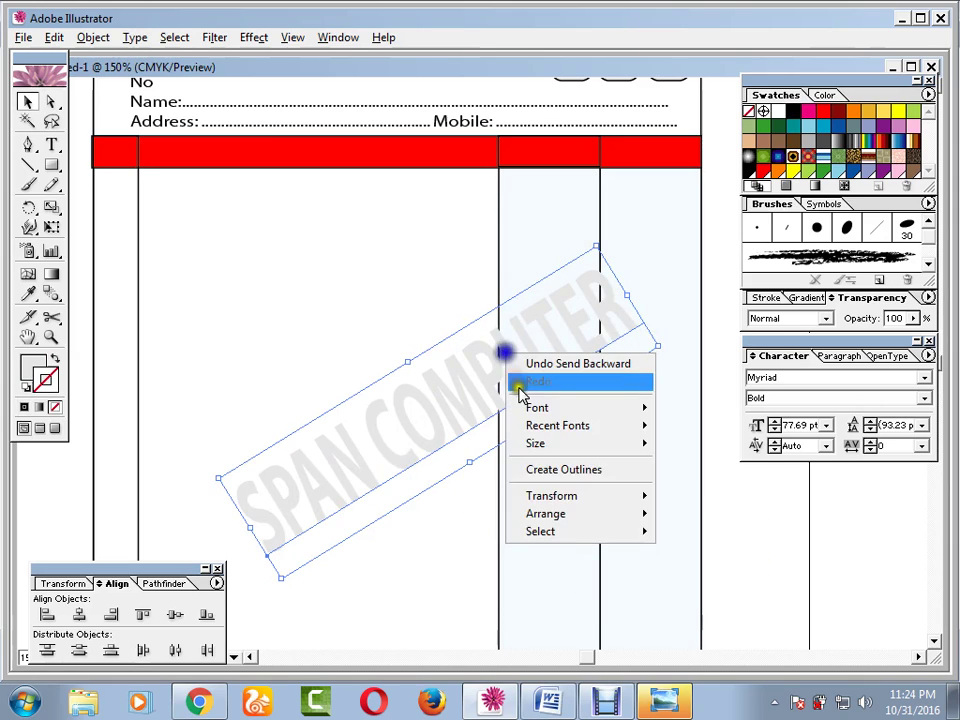
mouse_move(555, 513)
click(705, 553)
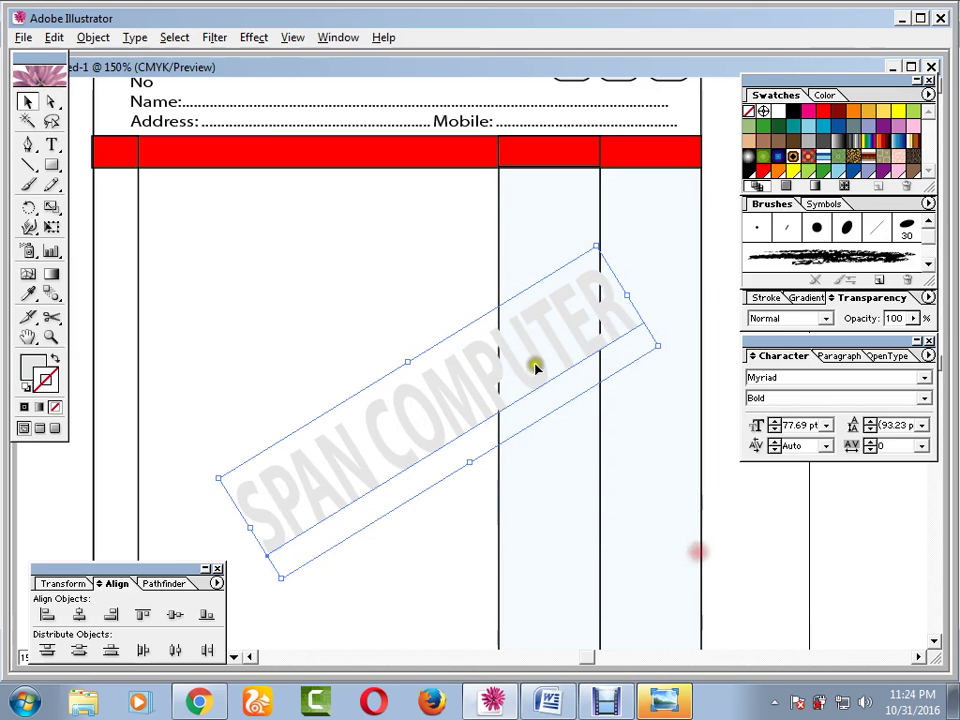
right_click(528, 351)
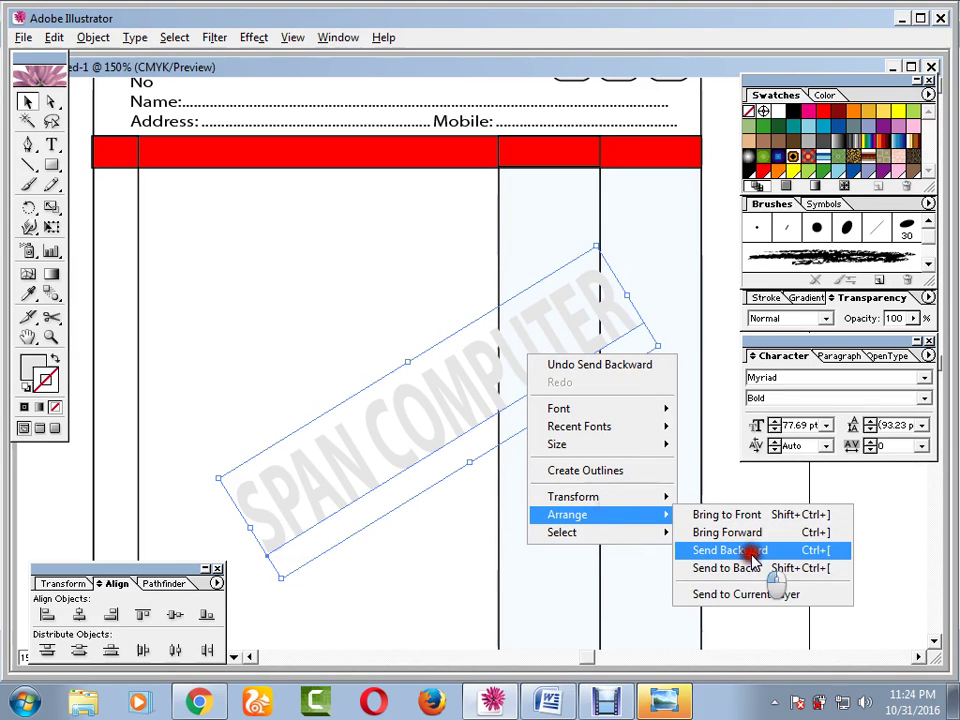
click(692, 549)
right_click(556, 337)
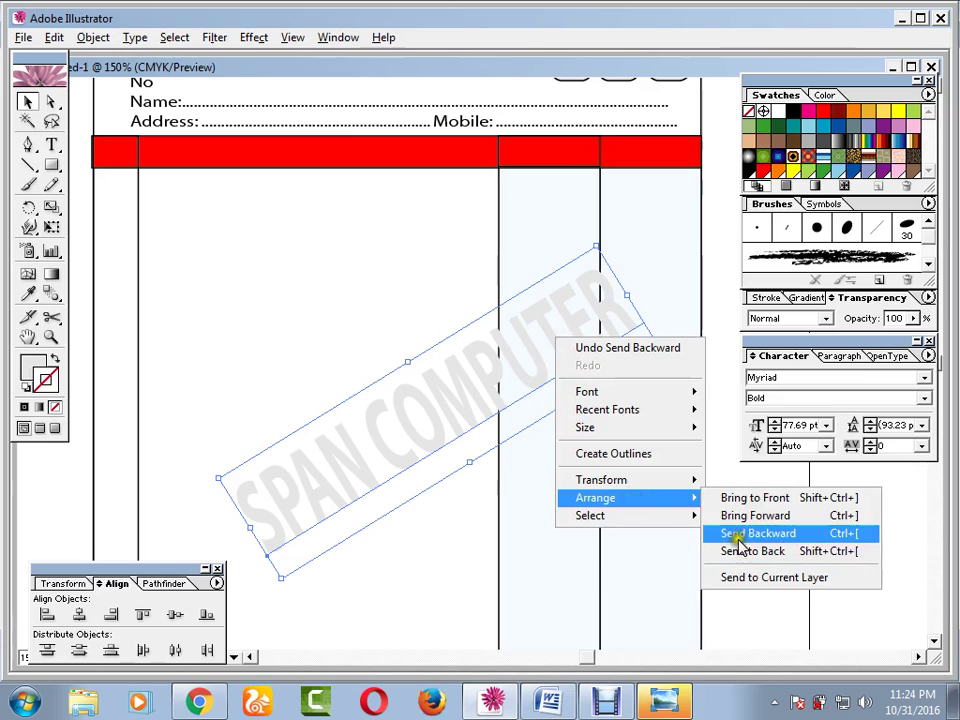
click(737, 545)
- Bring the two tinted table columns and the red header bar to the front of the stacking order
click(515, 469)
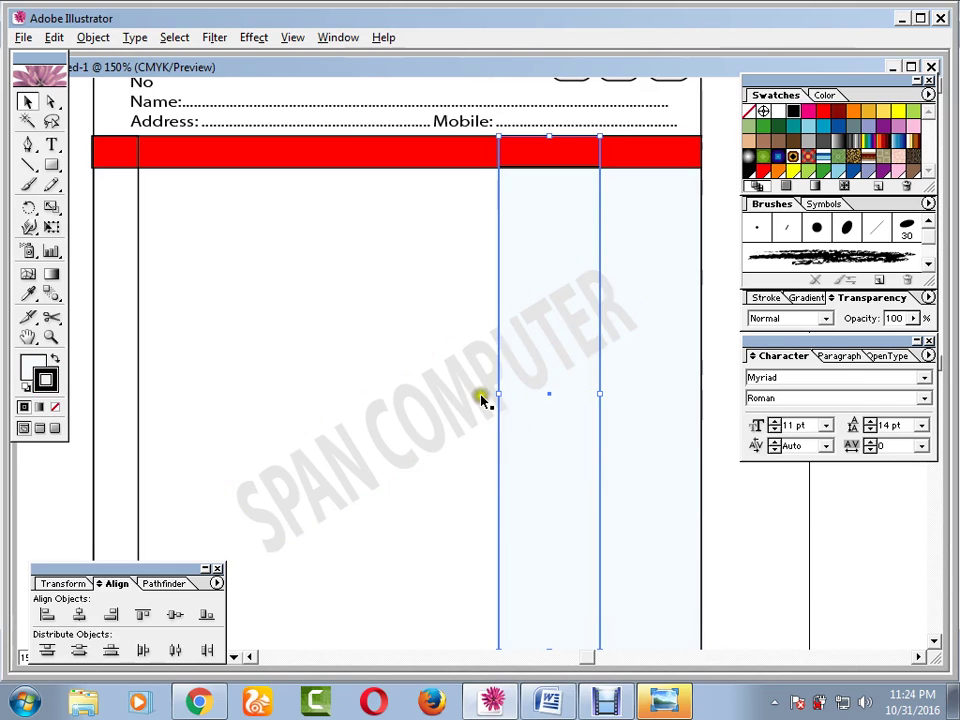
drag(557, 241, 666, 222)
shift+click(546, 151)
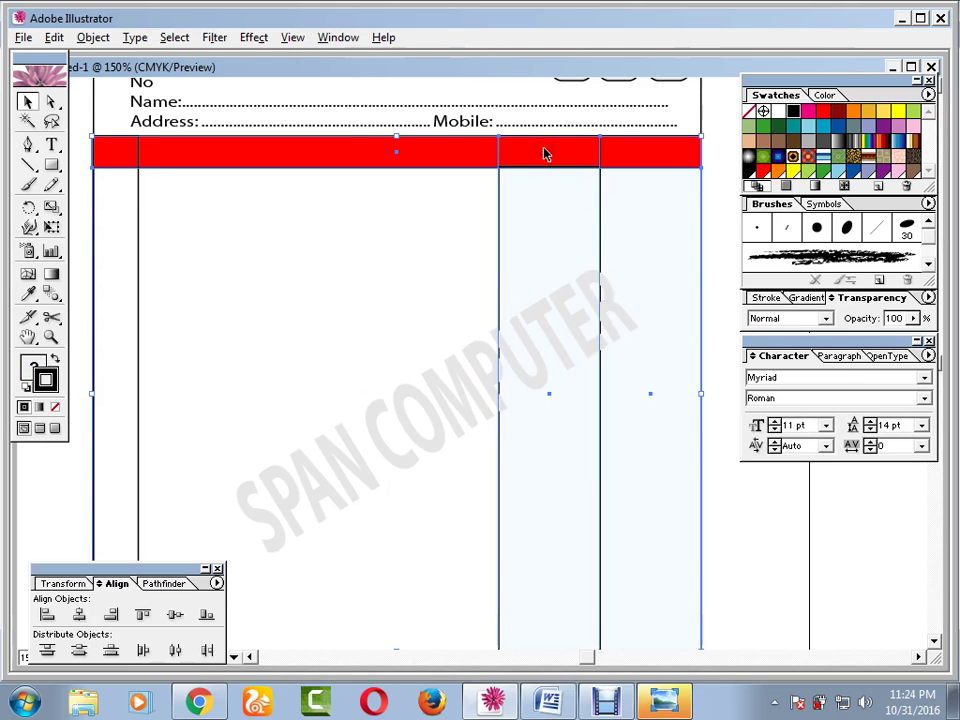
right_click(546, 153)
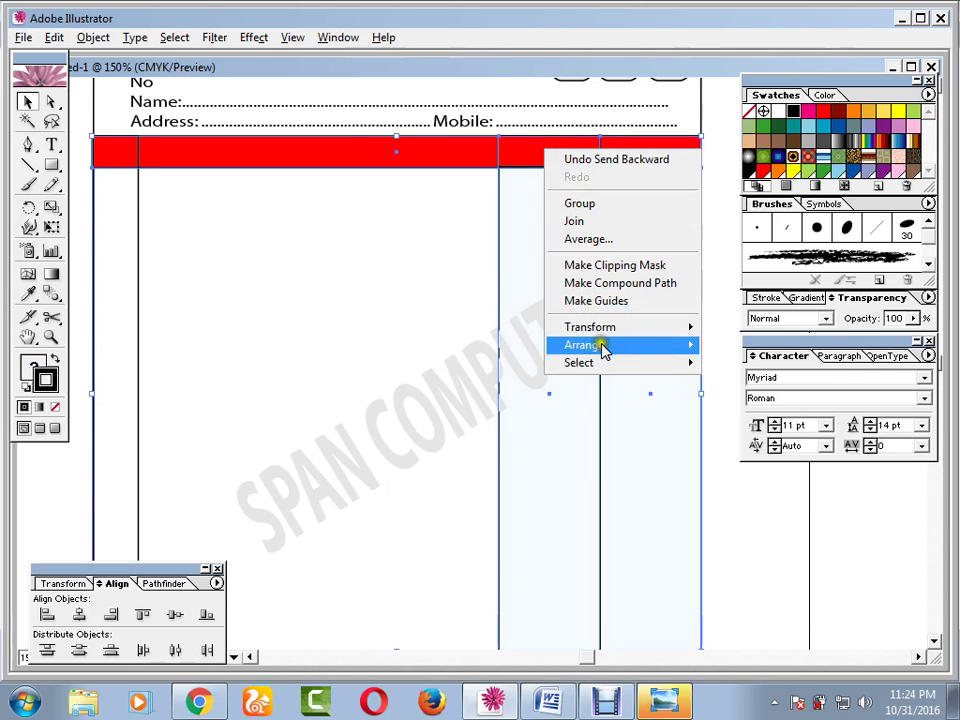
click(643, 344)
click(708, 345)
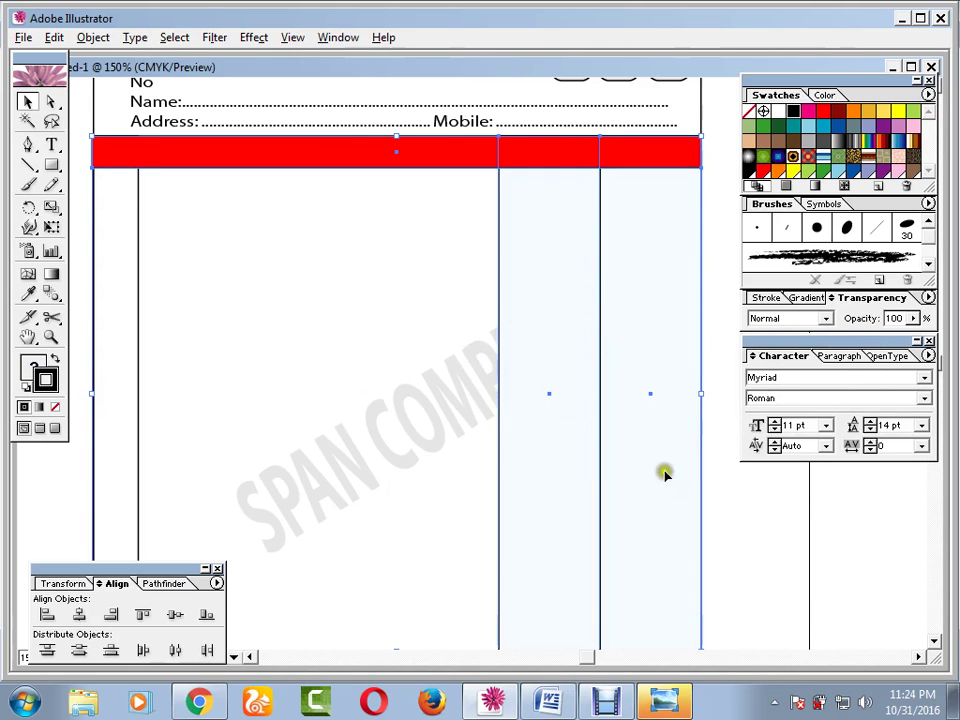
- Shift the SPAN COMPUTER watermark slightly left and remove the fill from the two tinted table columns
click(463, 393)
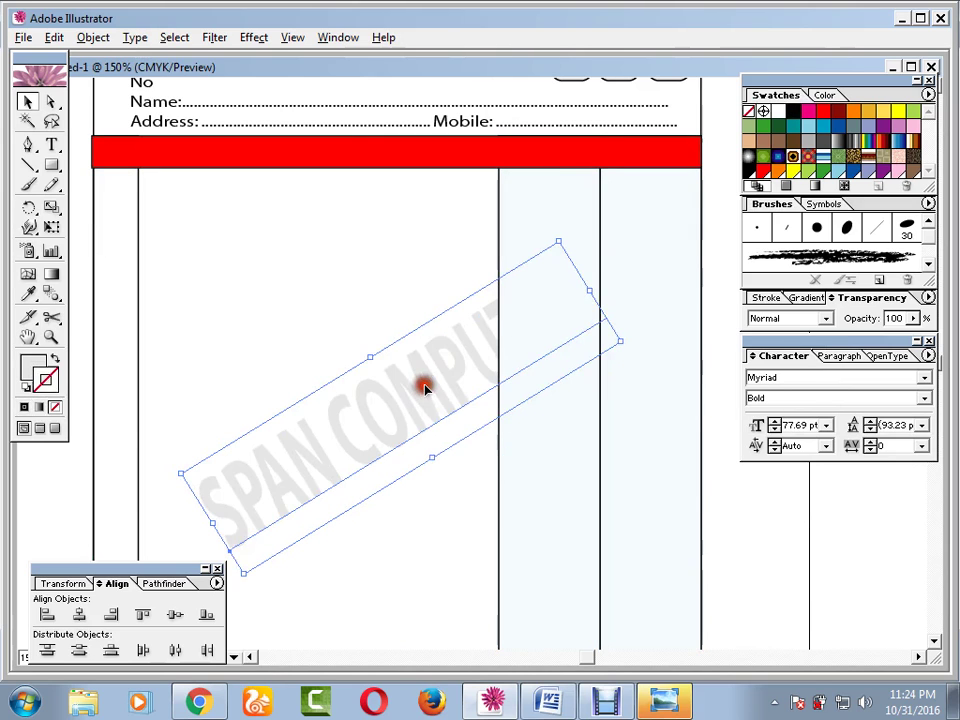
drag(422, 386, 453, 393)
click(551, 453)
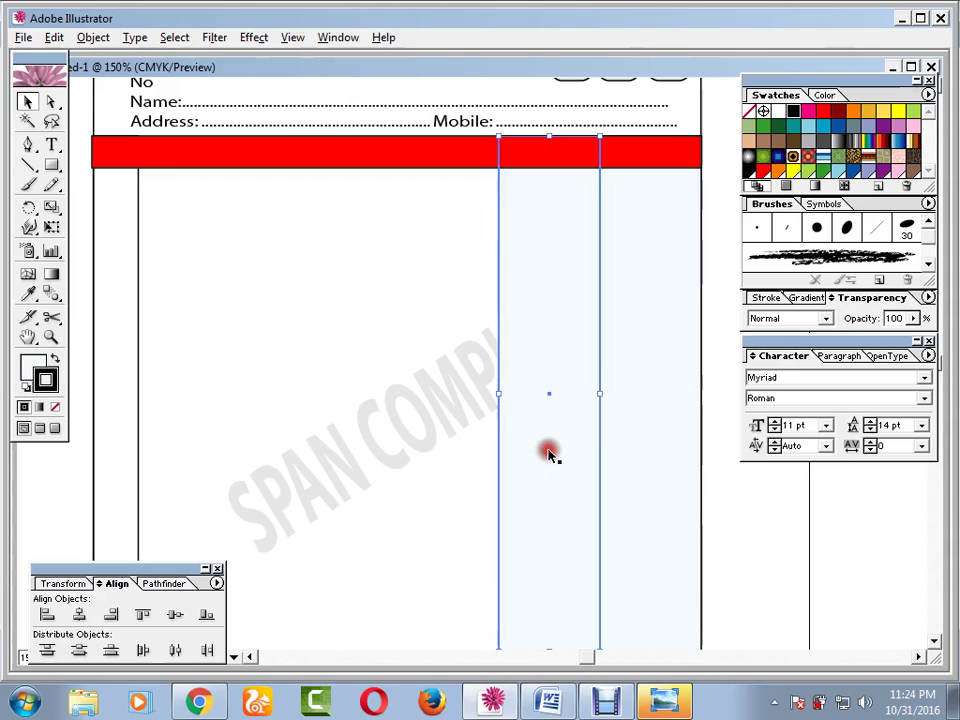
click(24, 407)
click(55, 407)
click(626, 392)
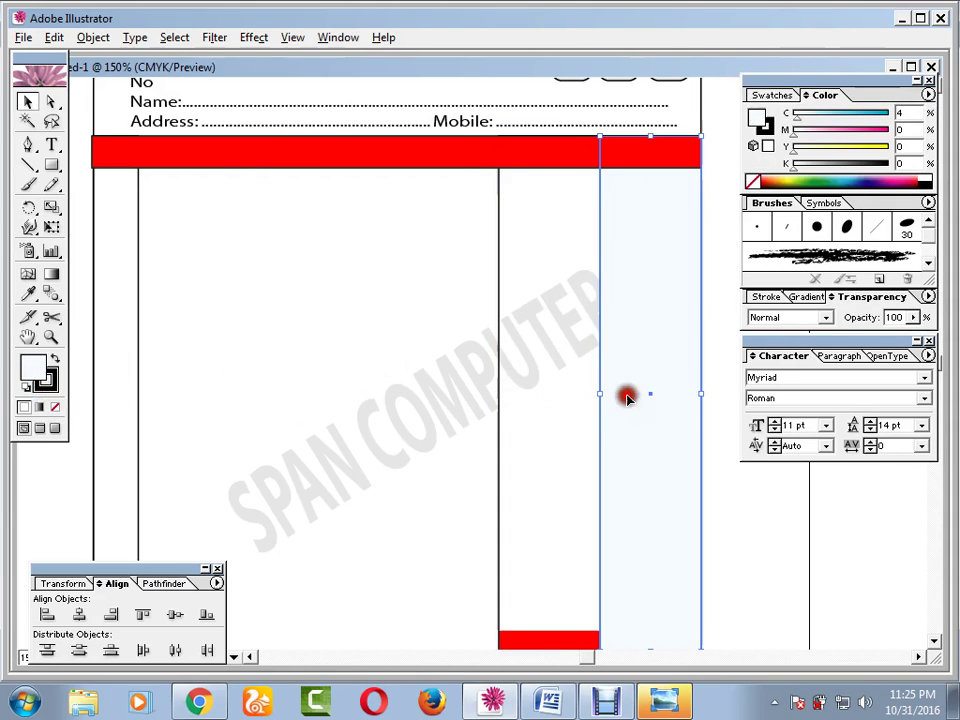
click(55, 407)
click(308, 350)
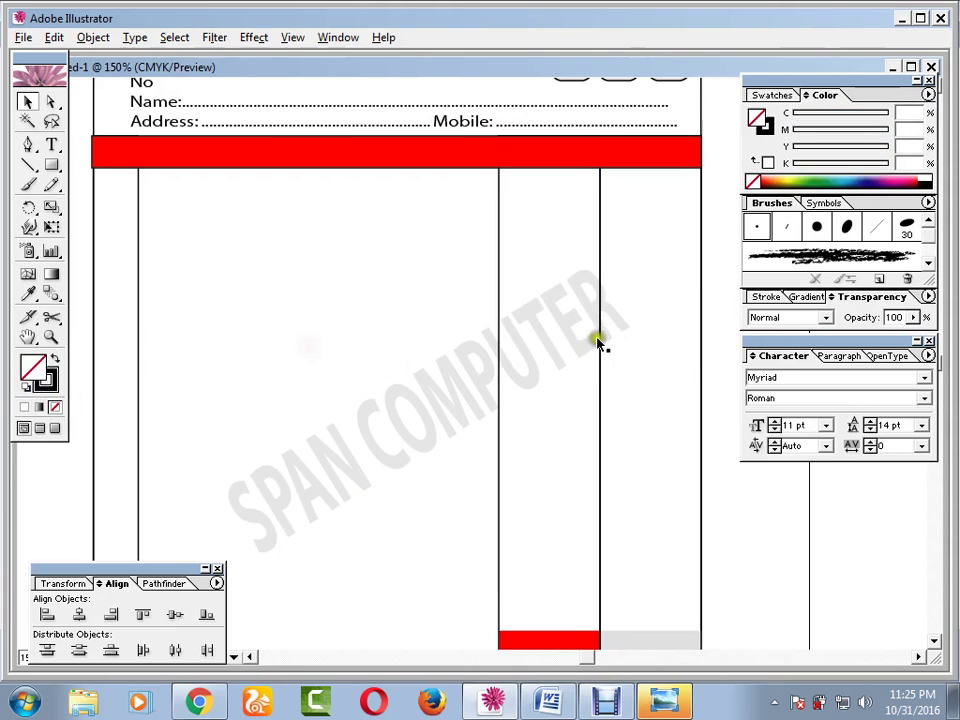
click(415, 413)
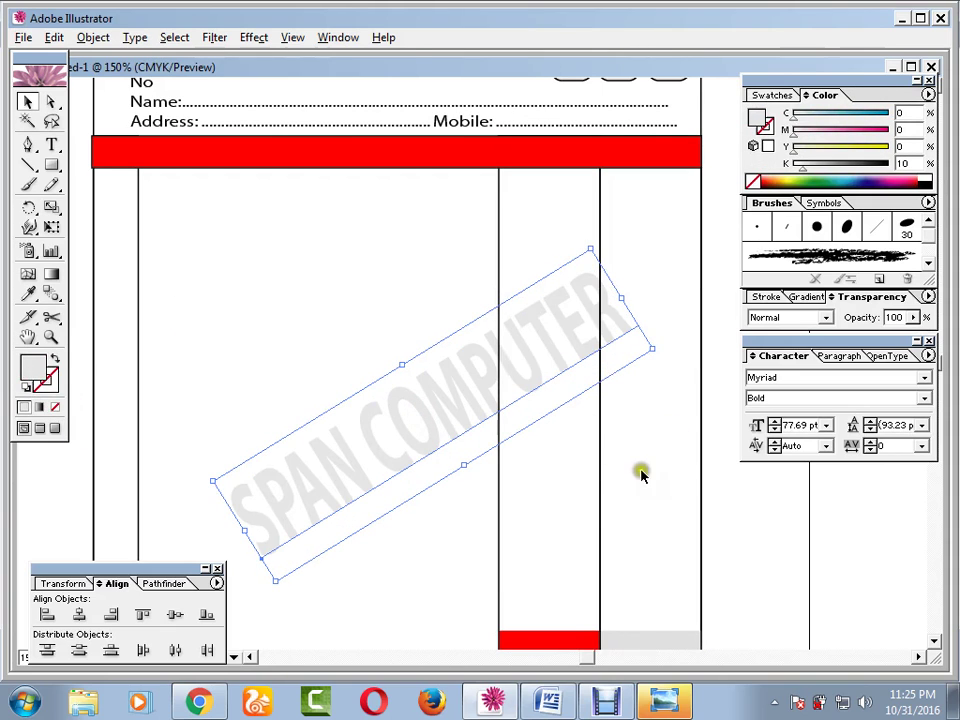
click(750, 485)
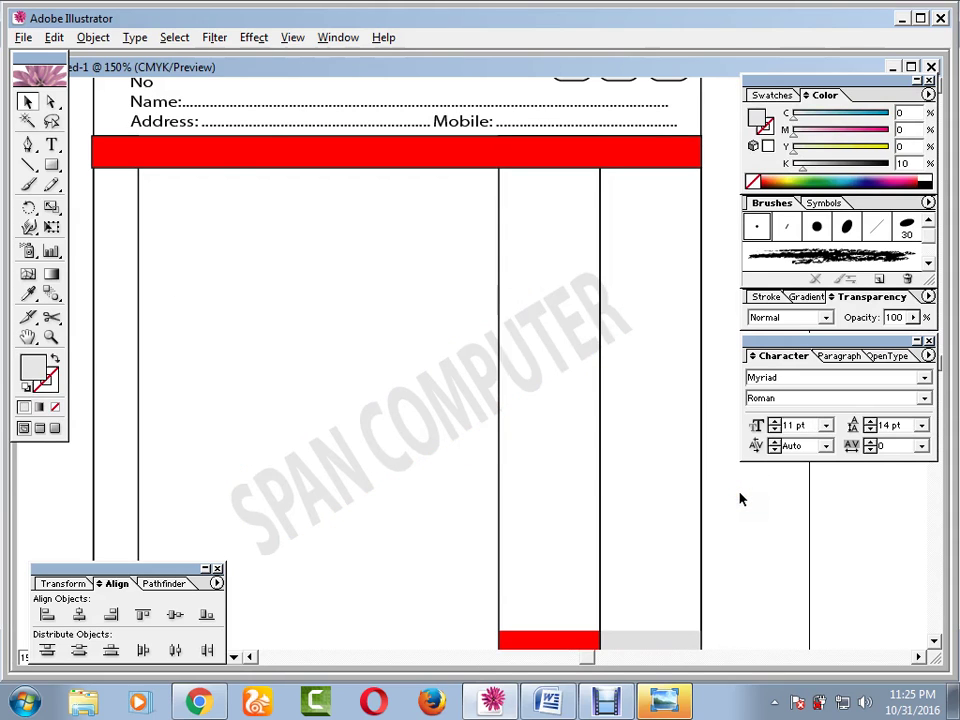
key(ctrl+minus)
key(ctrl+minus)
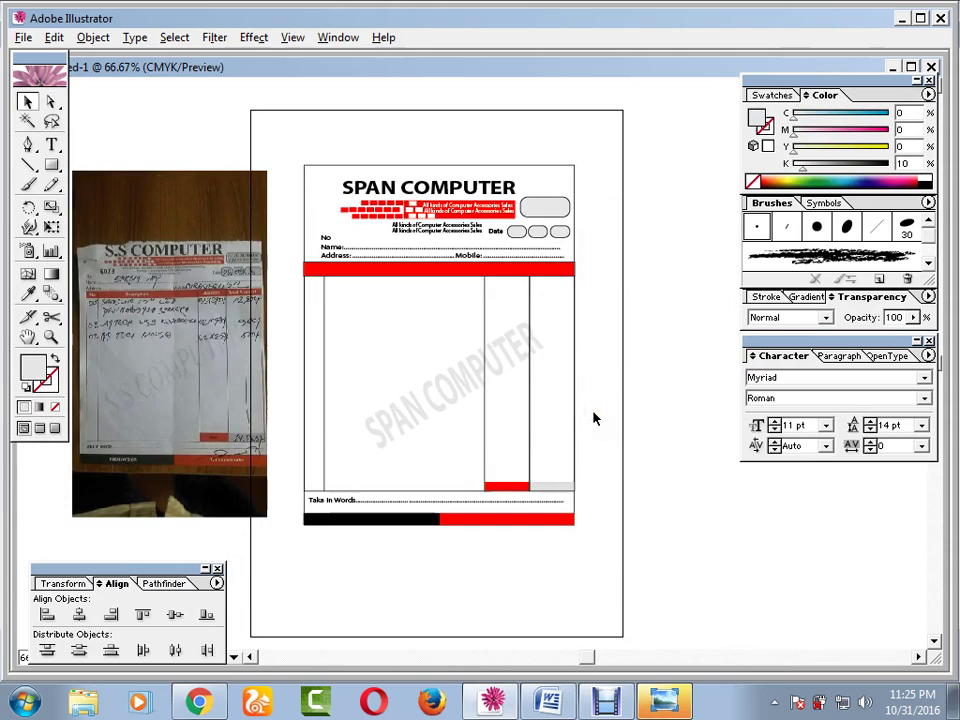
key(ctrl+plus)
key(ctrl+plus)
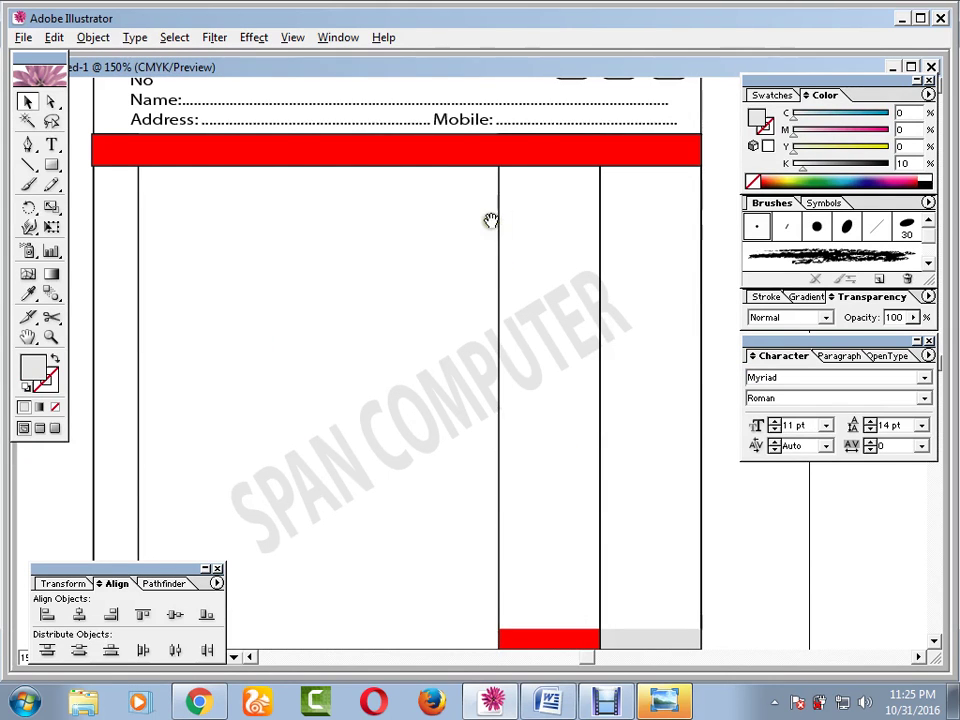
drag(490, 220, 497, 368)
key(ctrl+minus)
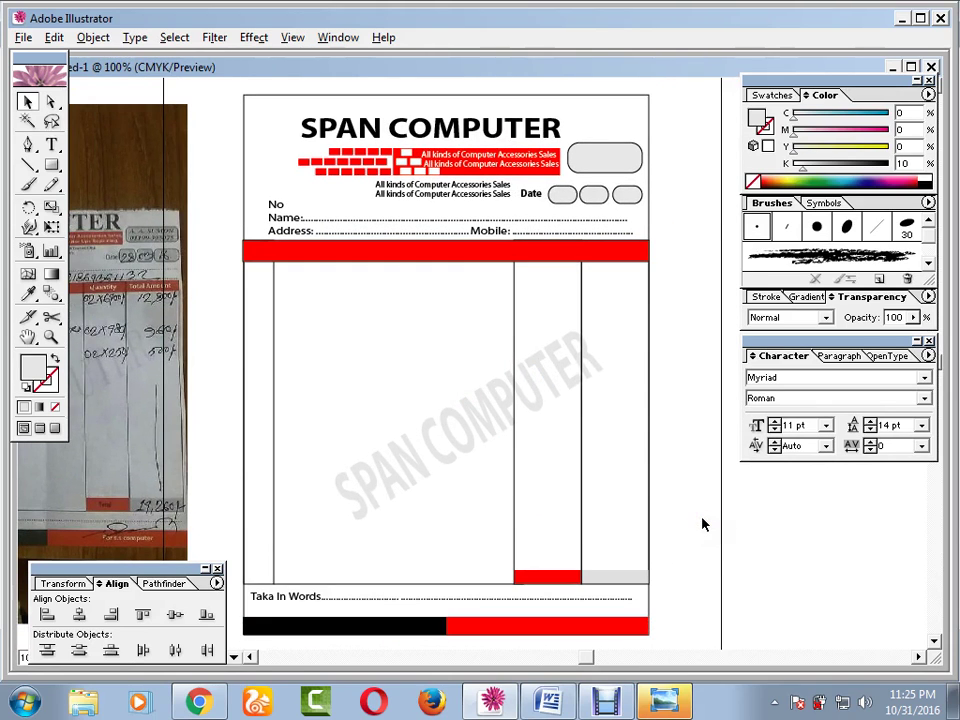
click(607, 703)
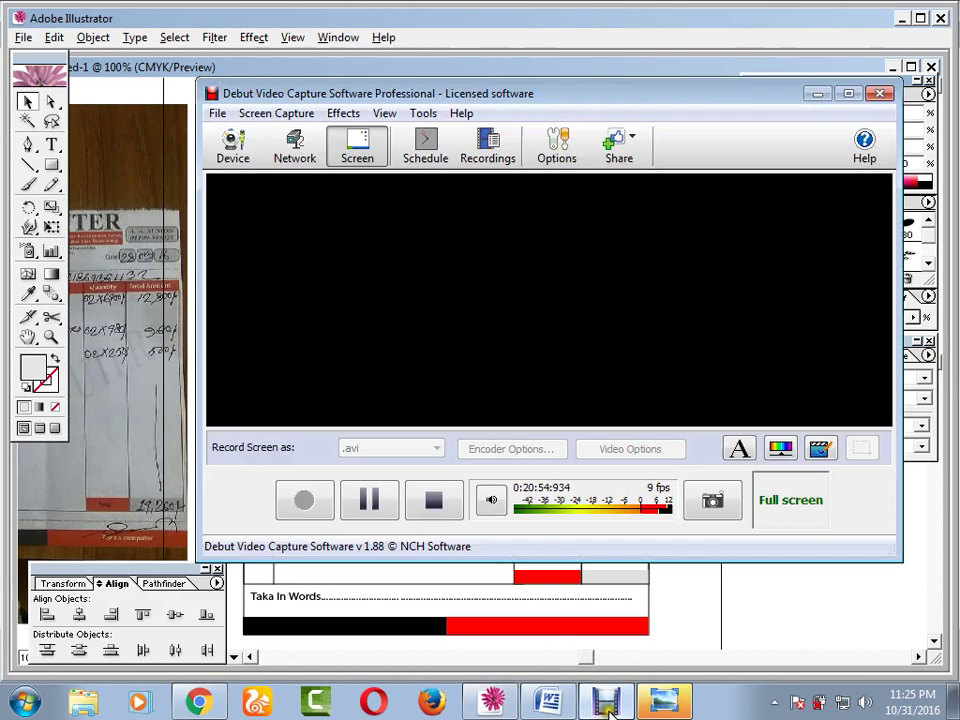